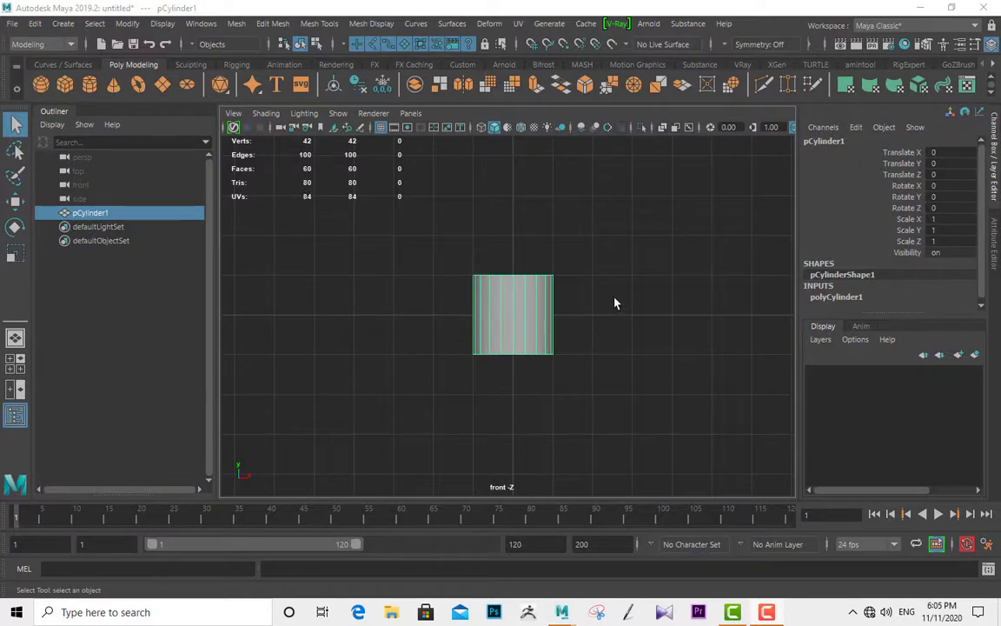
- Set the cylinder's height subdivisions to 25
alt+middle_drag(615, 303, 606, 314)
click(841, 297)
scroll(942, 276, down, 3)
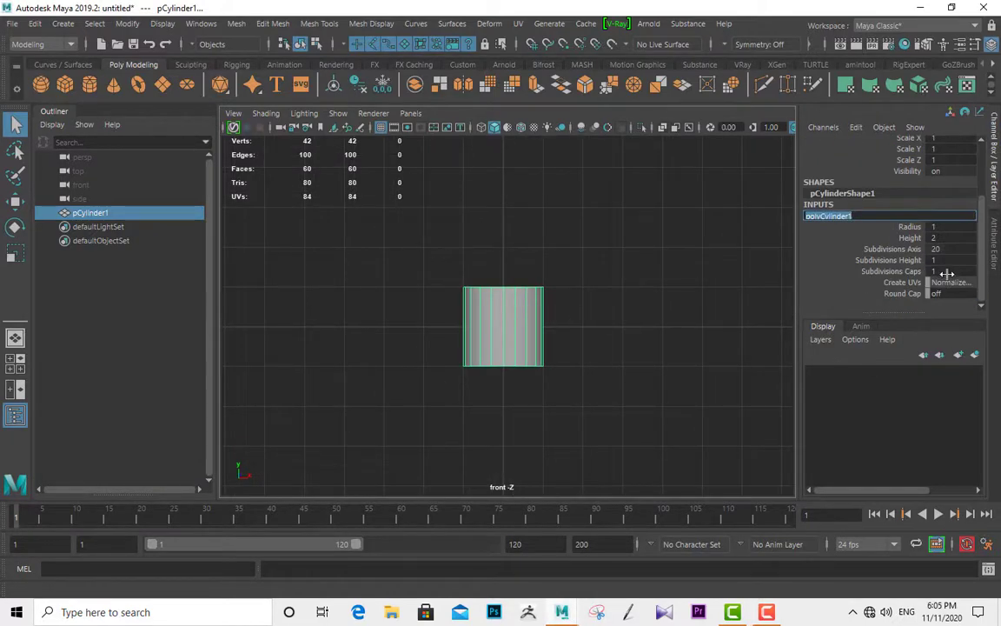
double_click(947, 260)
text(25)
key(Return)
scroll(539, 394, up, 4)
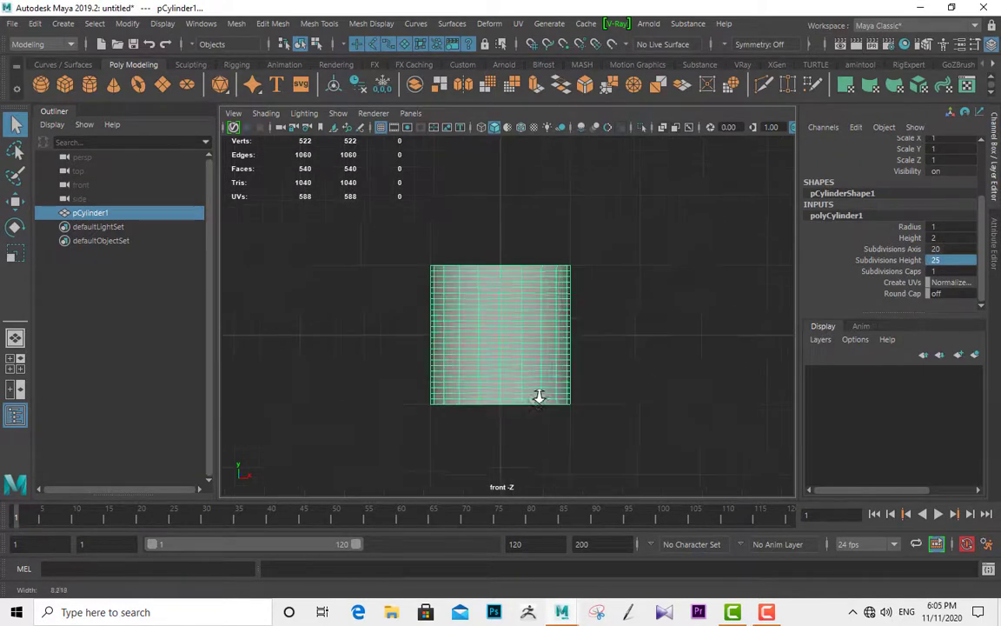
scroll(533, 374, down, 4)
scroll(569, 387, up, 2)
- Stretch the cylinder vertically to a Y scale of about 3.99 and raise it to about Y 4.06 so its base rests on the grid
alt+drag(570, 388, 530, 335)
key(r)
drag(502, 268, 506, 131)
alt+right_drag(491, 191, 371, 279)
drag(509, 257, 502, 186)
key(w)
alt+middle_drag(556, 222, 557, 262)
key(q)
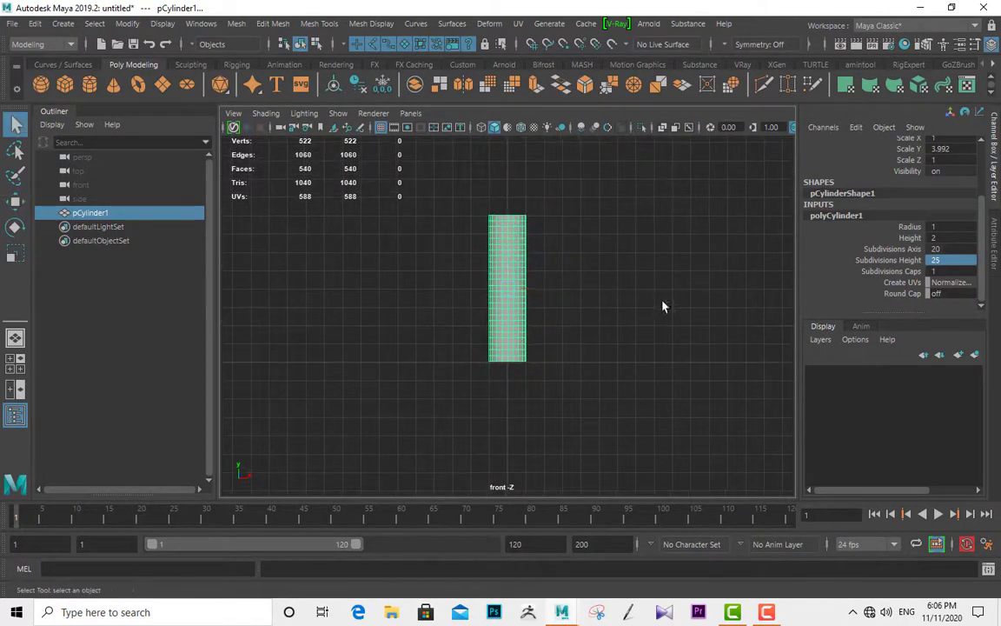
- Create a display layer named Geo and add the cylinder to it
click(664, 304)
key(space)
drag(588, 268, 586, 210)
alt+right_drag(512, 252, 434, 288)
alt+drag(524, 321, 574, 288)
click(511, 283)
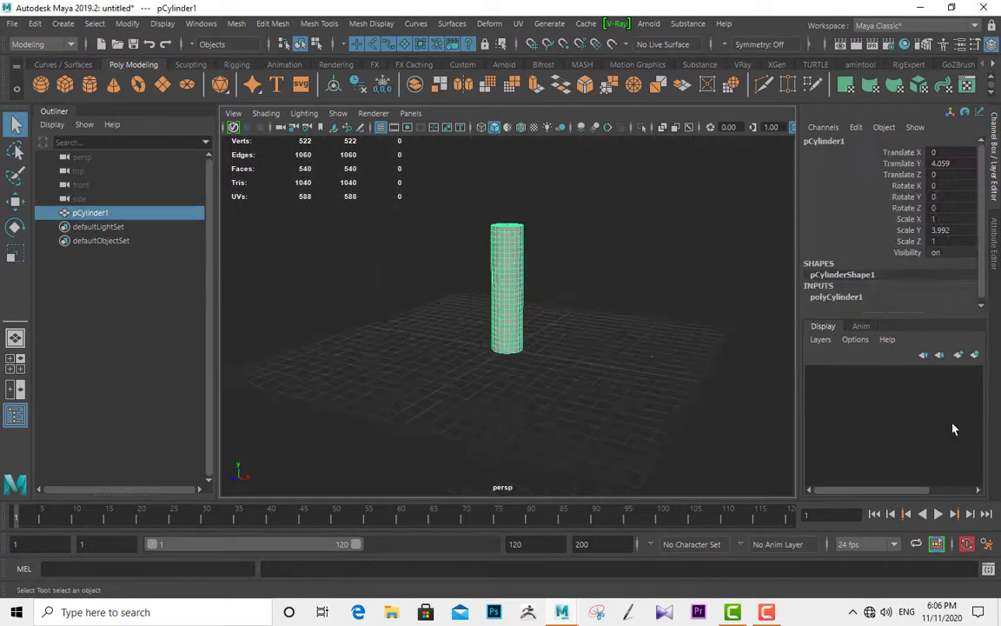
click(974, 354)
double_click(892, 375)
double_click(894, 376)
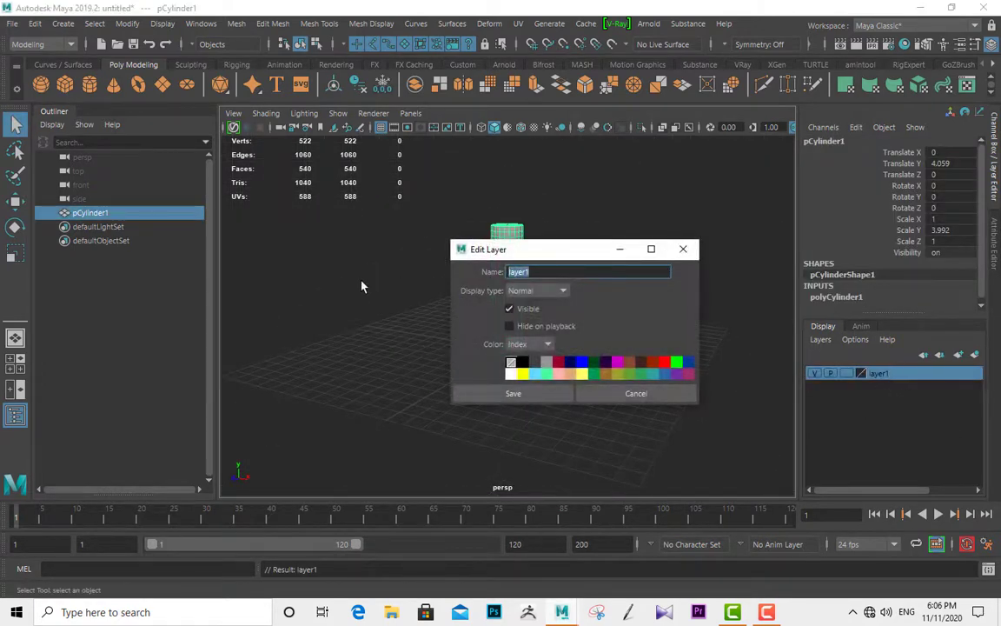
text(Geo)
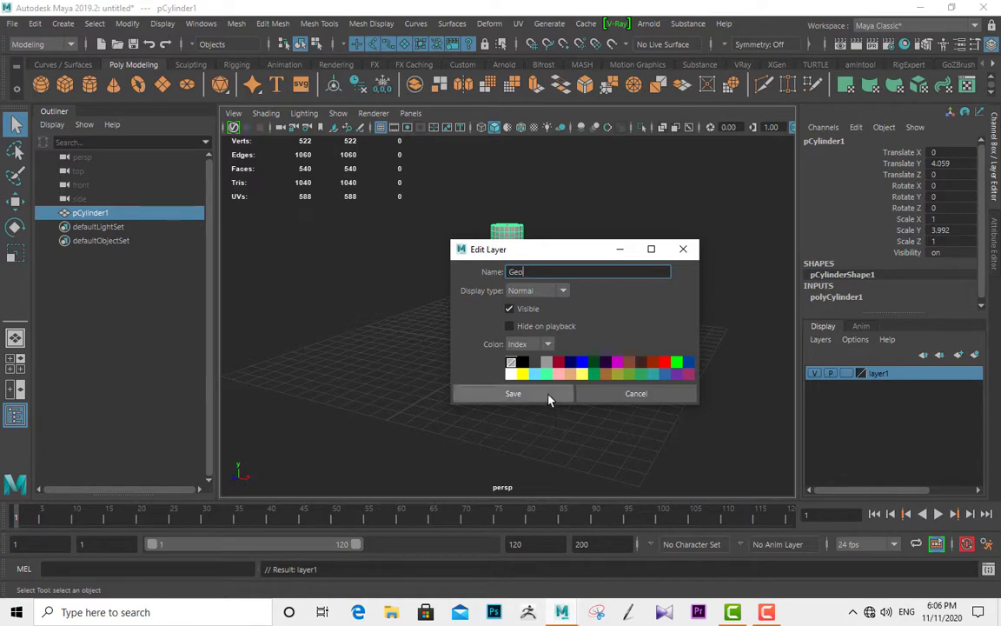
click(548, 395)
right_click(892, 380)
click(902, 410)
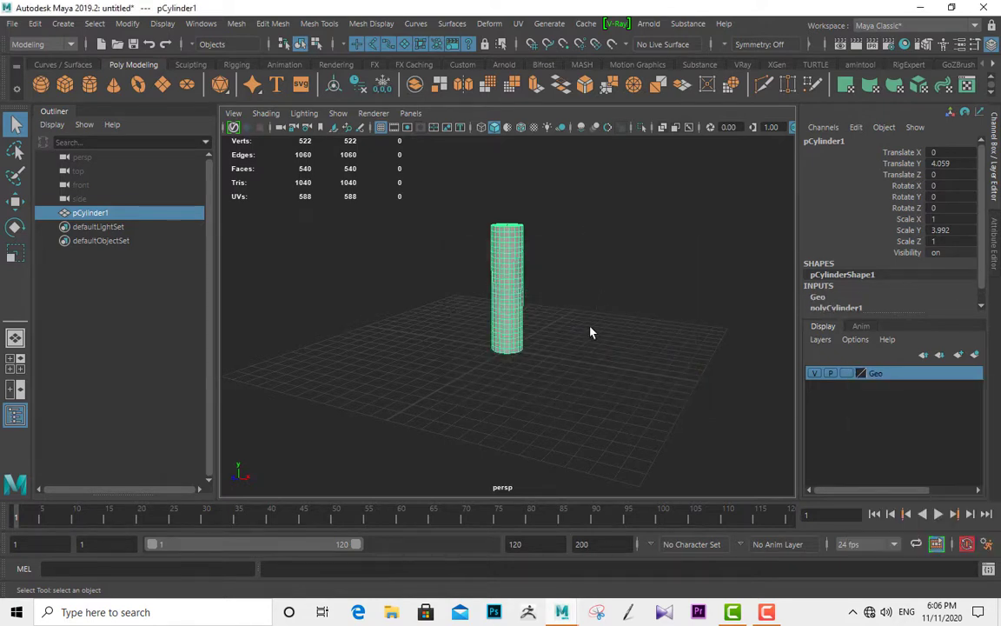
- Rename the cylinder as org_geo
click(590, 330)
click(508, 275)
double_click(92, 213)
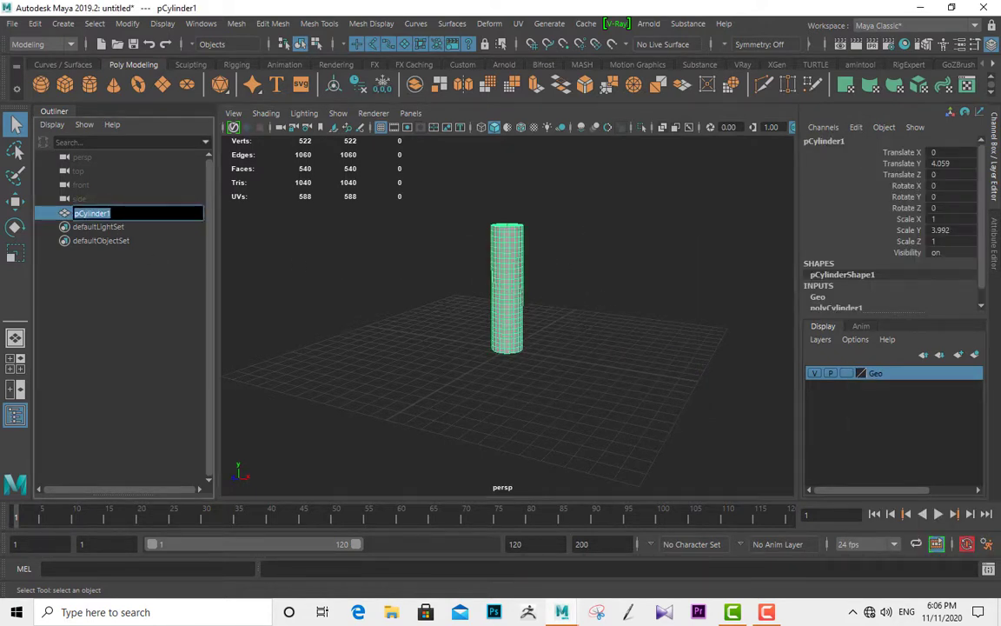
text(org_geo)
key(Return)
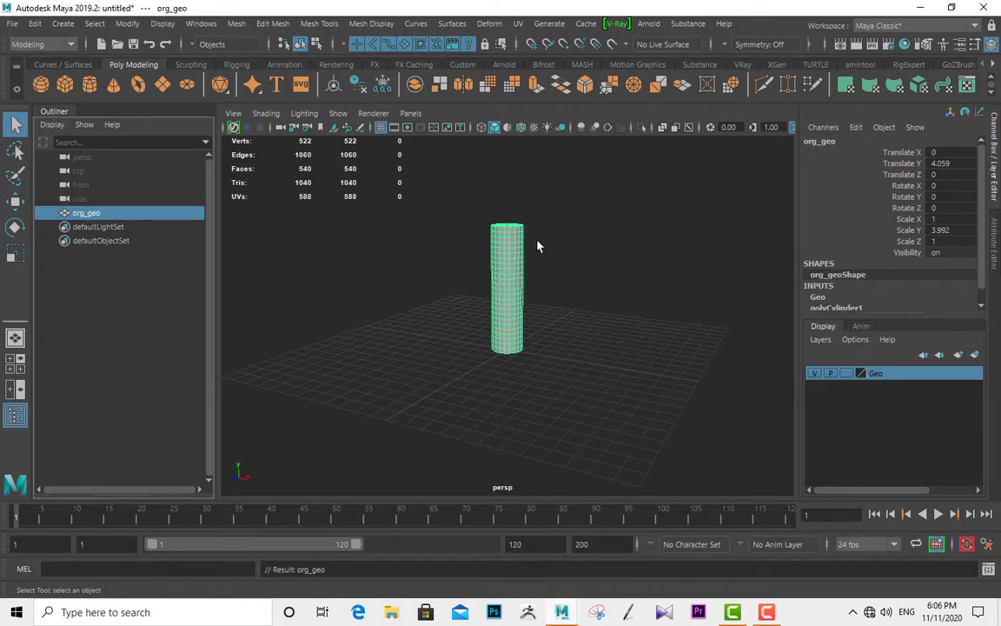
- Freeze the transformations of org_geo and deselect it
alt+right_drag(537, 246, 613, 271)
alt+drag(613, 271, 639, 319)
click(861, 65)
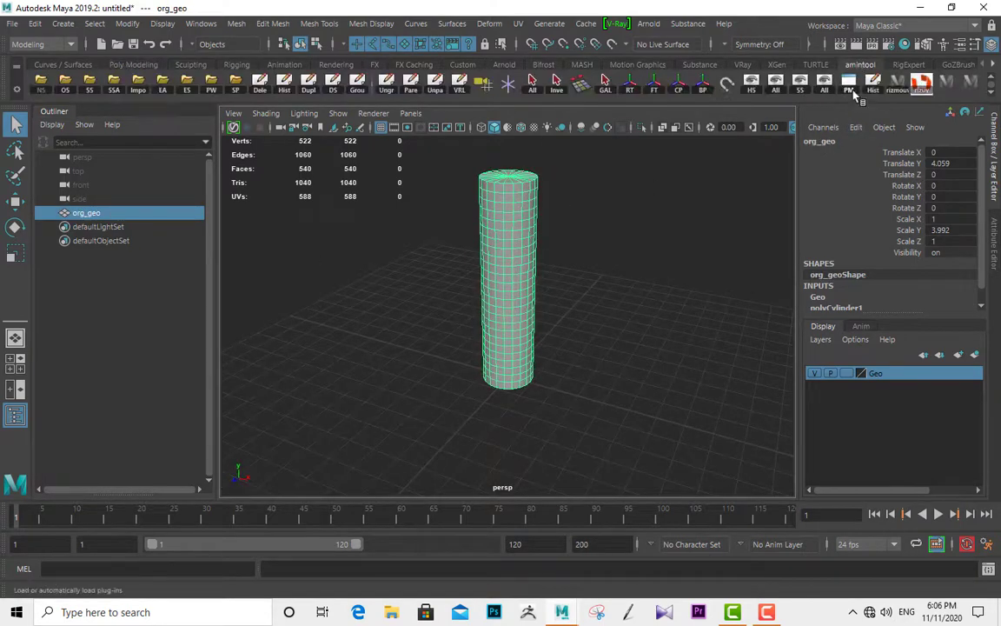
click(654, 88)
alt+right_drag(622, 274, 573, 294)
click(646, 309)
click(507, 291)
click(637, 317)
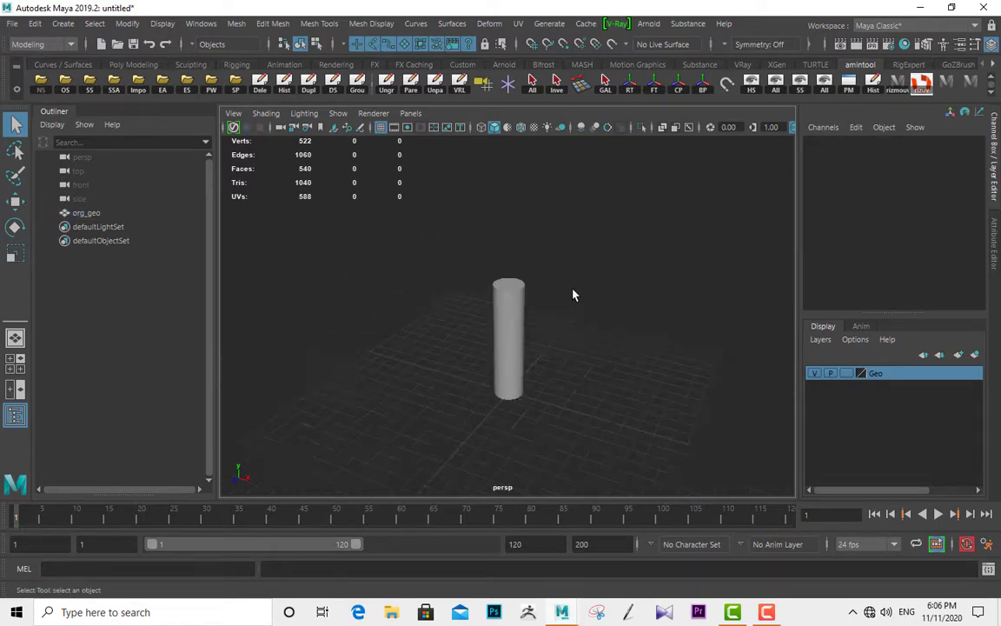
- In the front view, create a grid-snapped chain of three joints along the cylinder's centre, from Y 8 down to the base in 4-unit segments
key(space)
drag(580, 245, 583, 283)
click(236, 65)
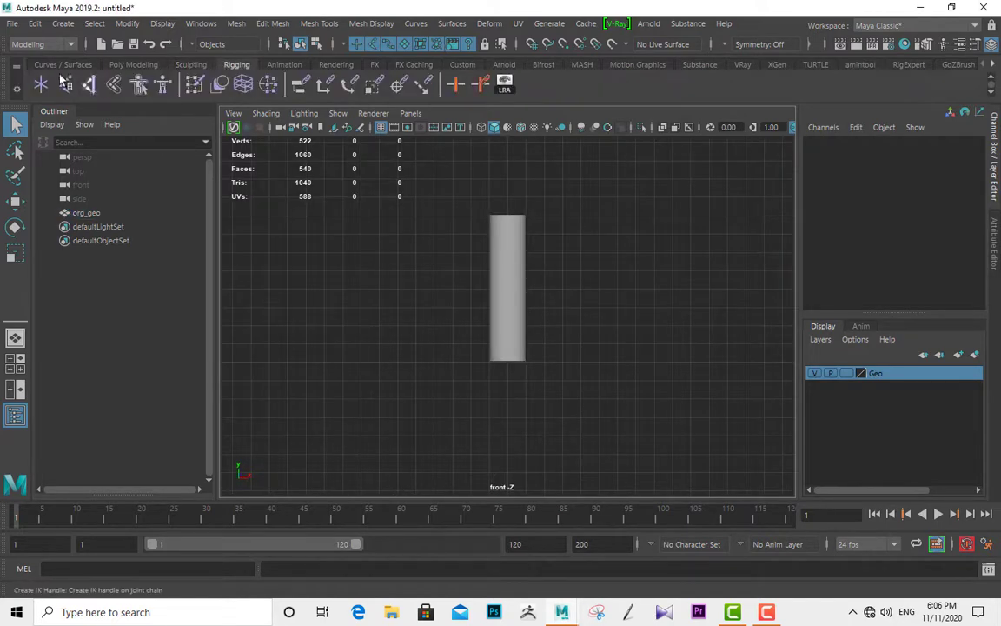
click(66, 85)
alt+right_drag(497, 261, 566, 286)
alt+middle_drag(566, 286, 551, 323)
key(x)
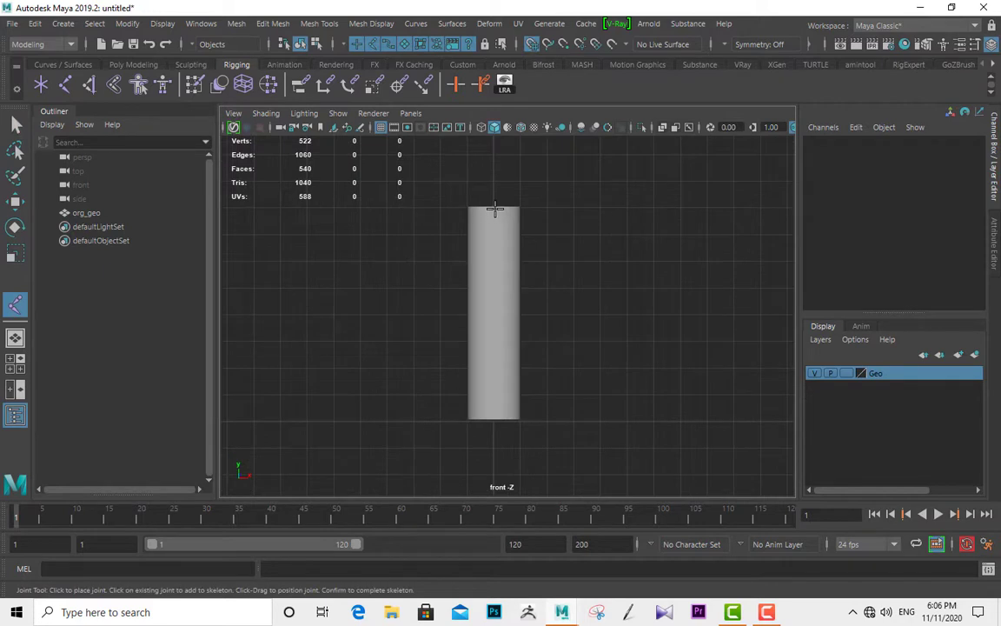
click(494, 209)
click(496, 421)
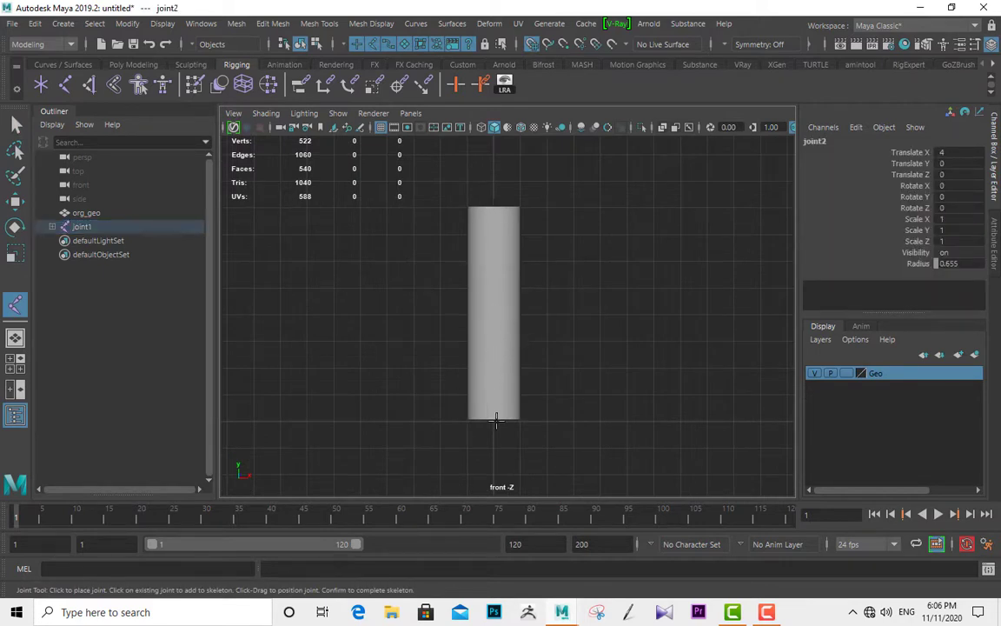
key(Return)
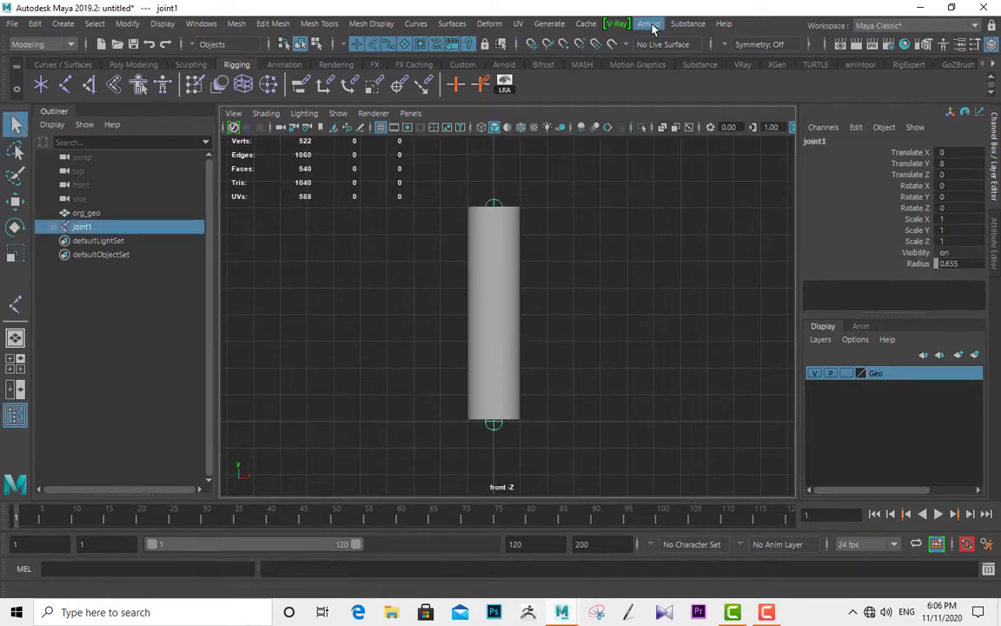
- Turn on X-ray display of joints and show the chain inside the cylinder in the perspective view
click(689, 128)
key(space)
key(space)
alt+middle_drag(668, 264, 633, 262)
scroll(600, 294, up, 5)
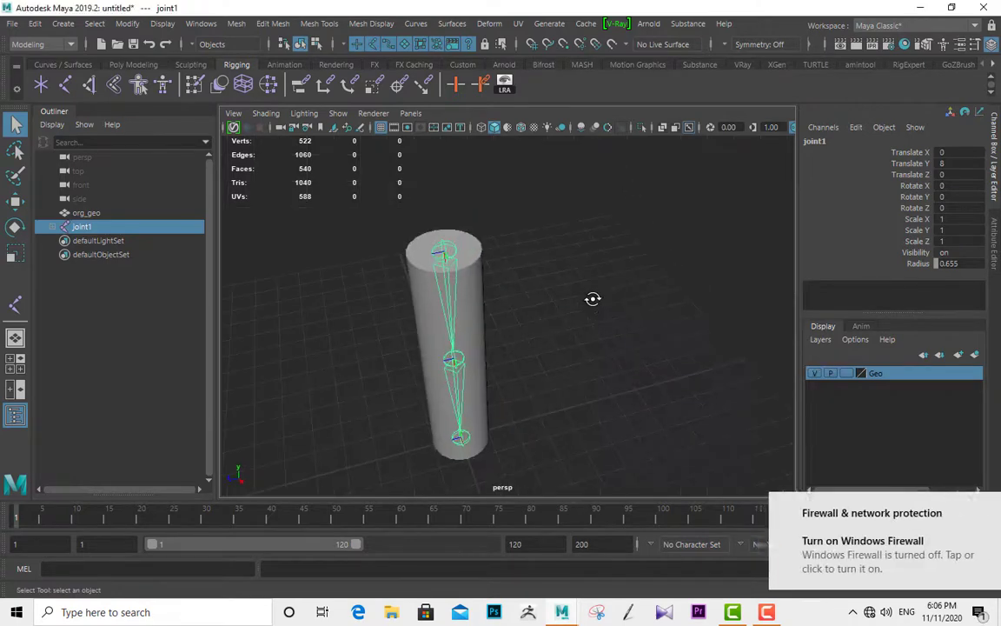
alt+drag(593, 297, 579, 272)
alt+right_drag(578, 271, 516, 265)
alt+drag(516, 265, 566, 287)
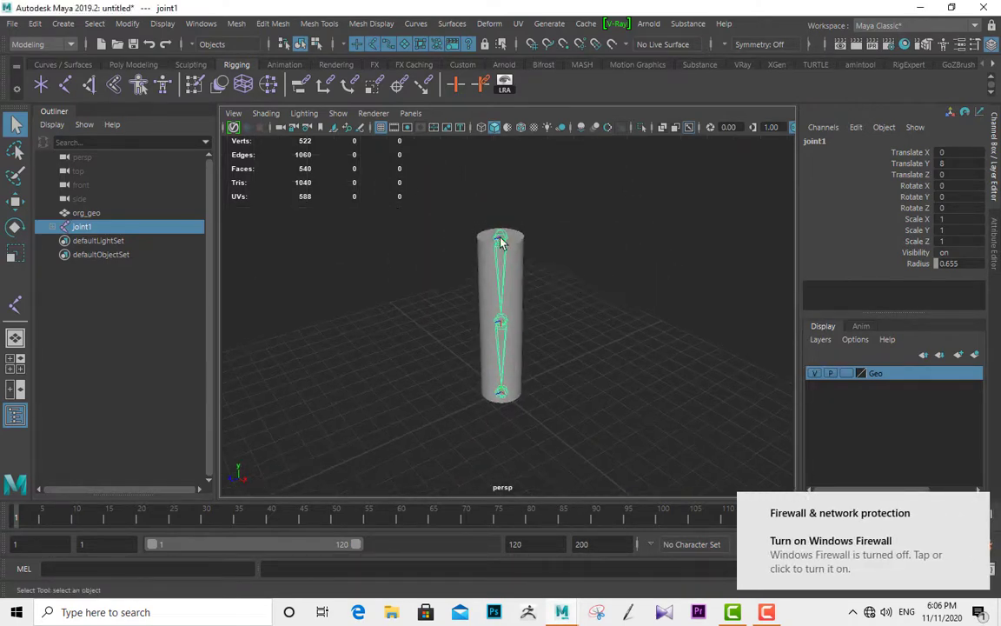
- Expand the joint hierarchy and display the local rotation axes of the top joint
shift+click(55, 227)
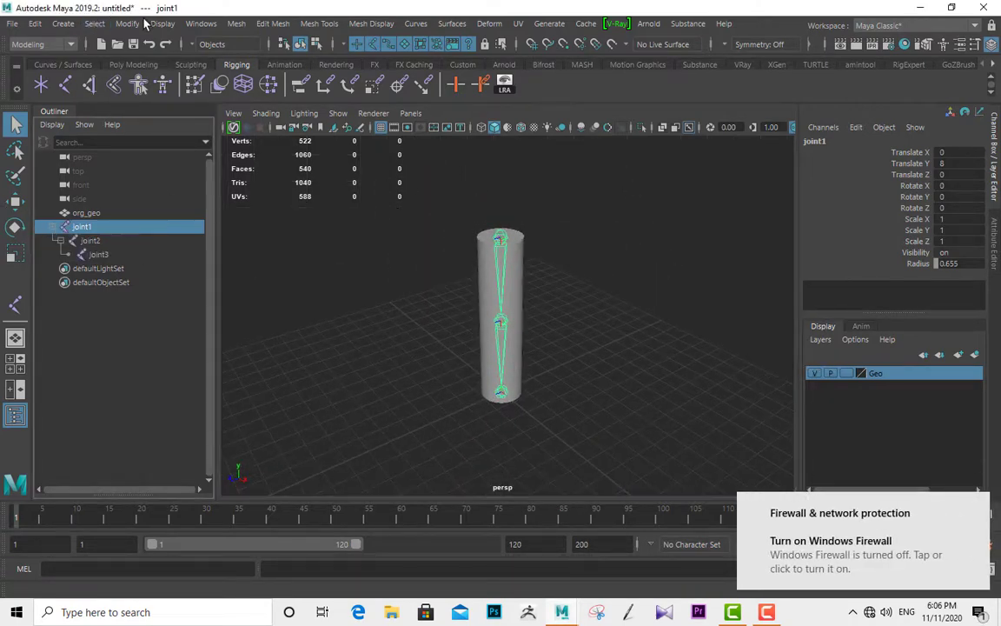
click(160, 24)
mouse_move(261, 187)
click(457, 200)
scroll(589, 287, up, 5)
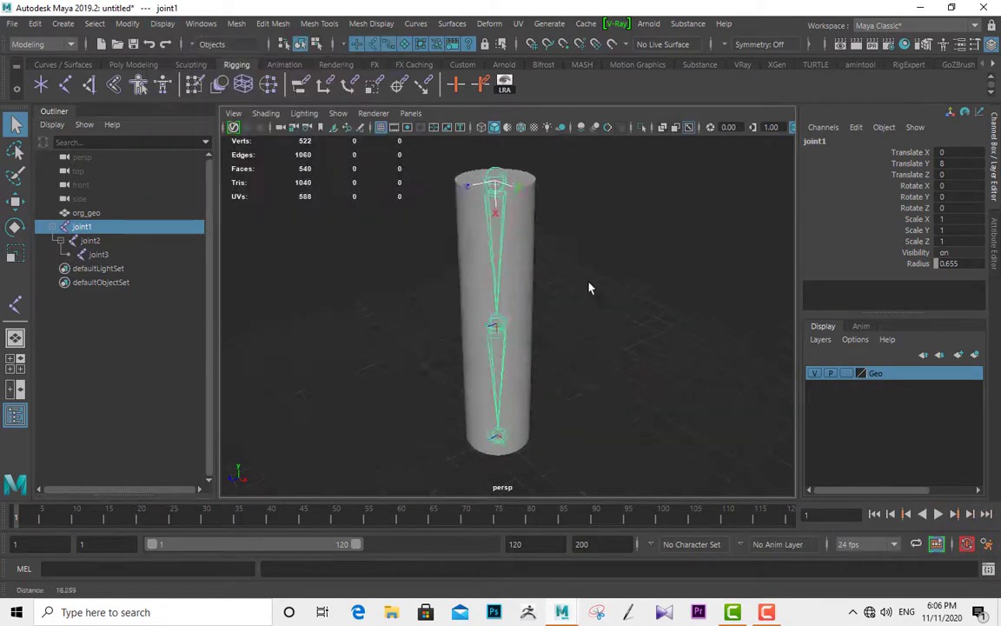
mouse_move(589, 287)
alt+mouse_down()
mouse_move(603, 290)
mouse_move(418, 293)
mouse_move(587, 274)
mouse_move(580, 296)
alt+mouse_up()
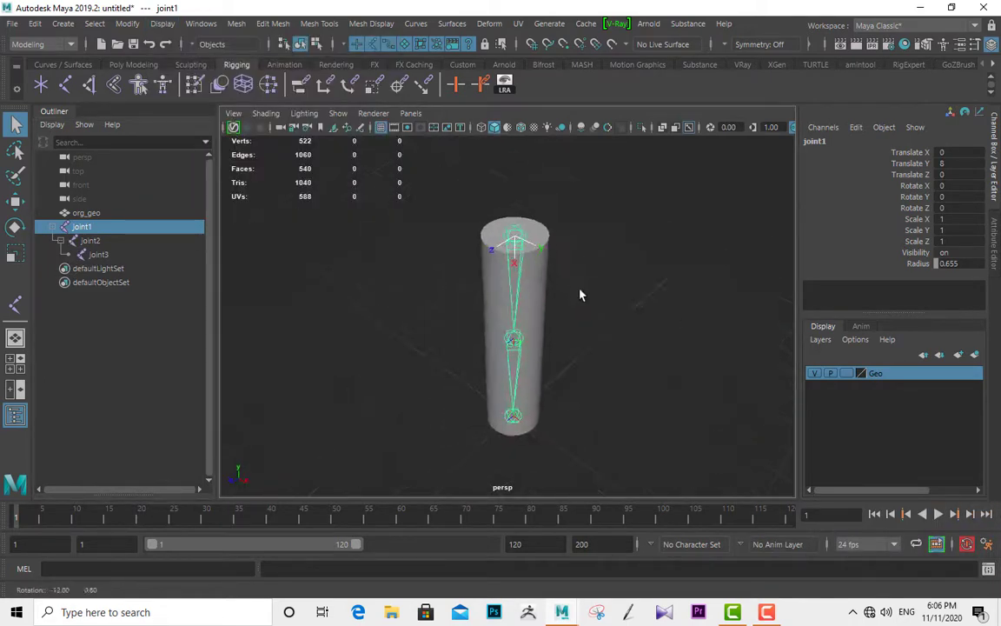
- Display the local rotation axes of the middle and bottom joints as well, keeping those of the top joint on
alt+drag(523, 365, 511, 342)
shift+click(514, 330)
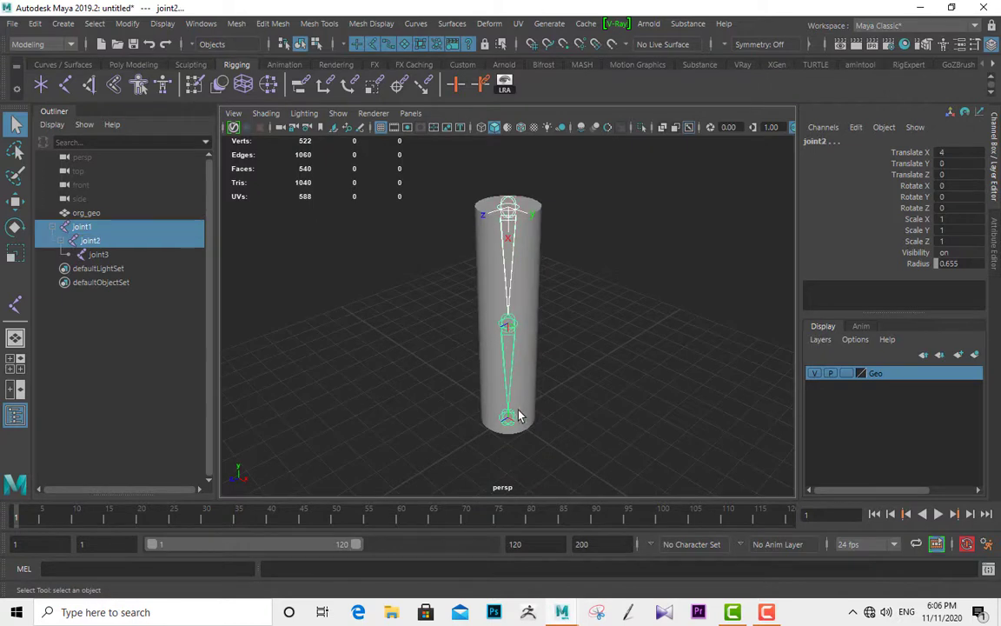
shift+click(518, 417)
alt+drag(686, 409, 550, 284)
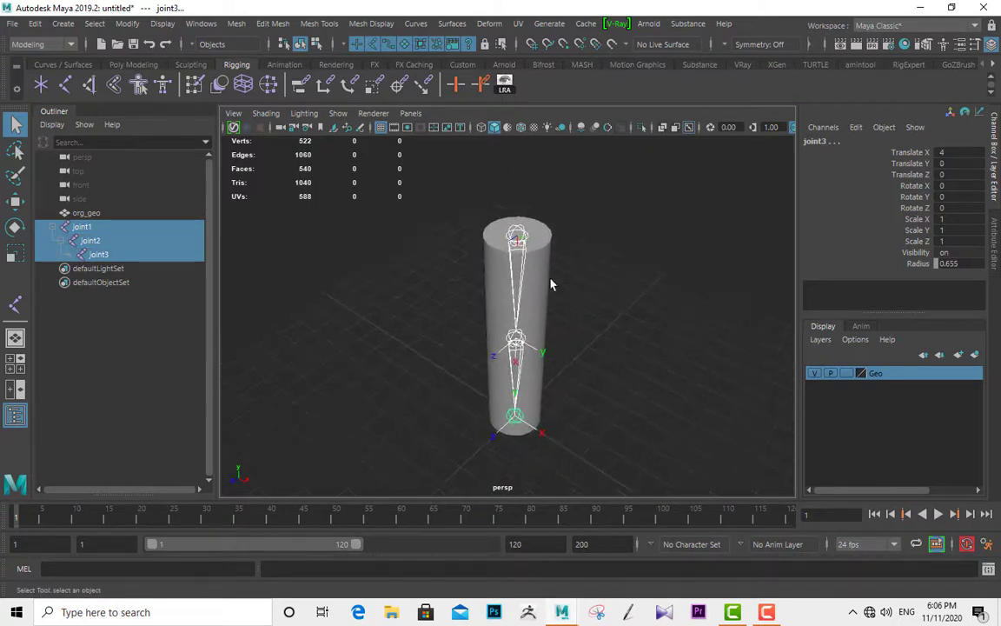
shift+click(526, 236)
click(525, 235)
click(506, 84)
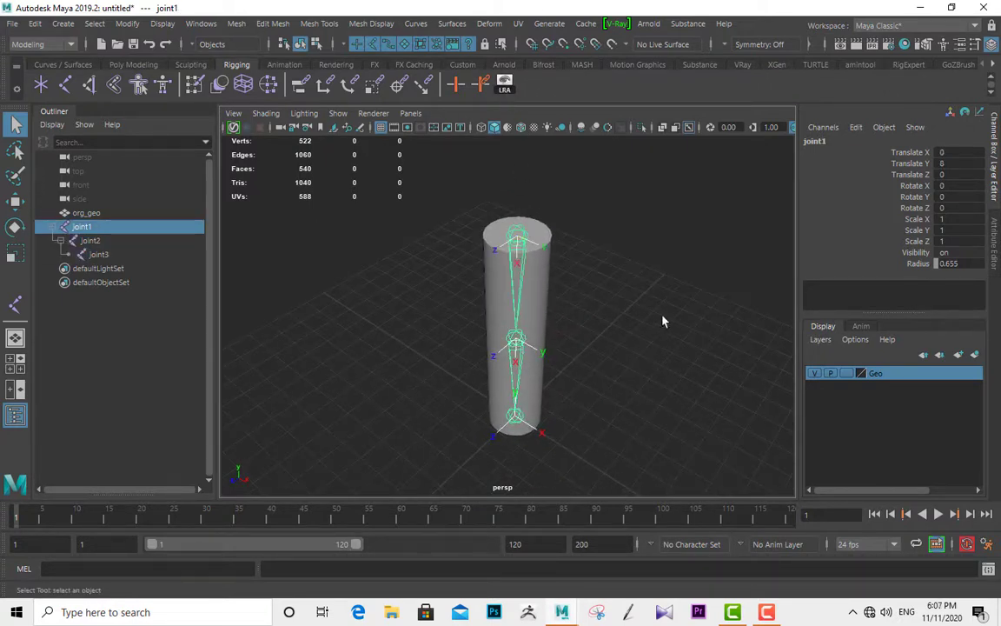
- Set the bottom joint's Joint Orient Z to 0 to align its axes with the joints above, and deselect it
alt+drag(662, 321, 591, 311)
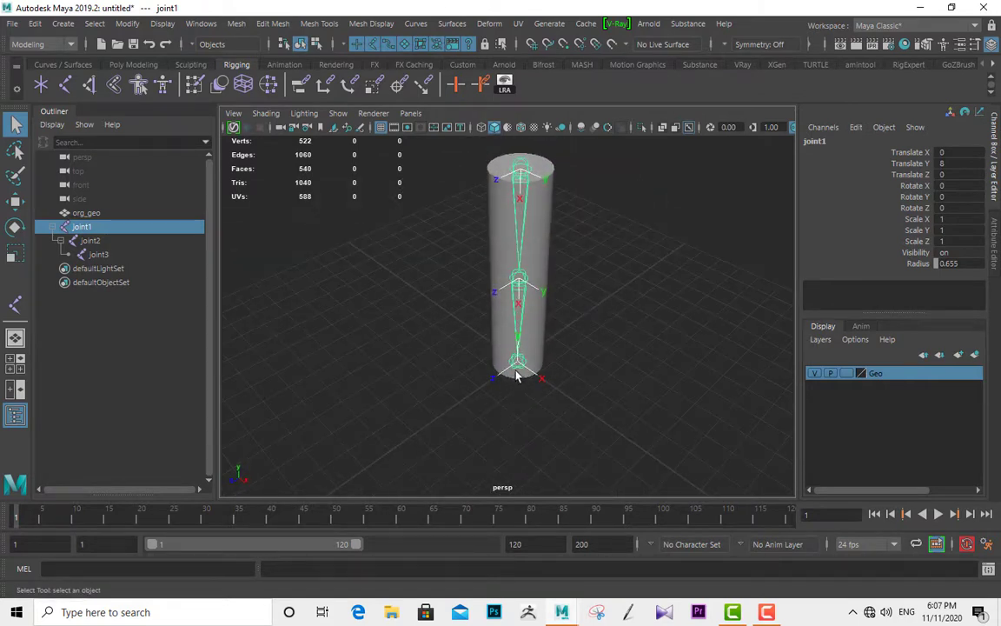
click(516, 371)
click(994, 244)
scroll(887, 383, down, 5)
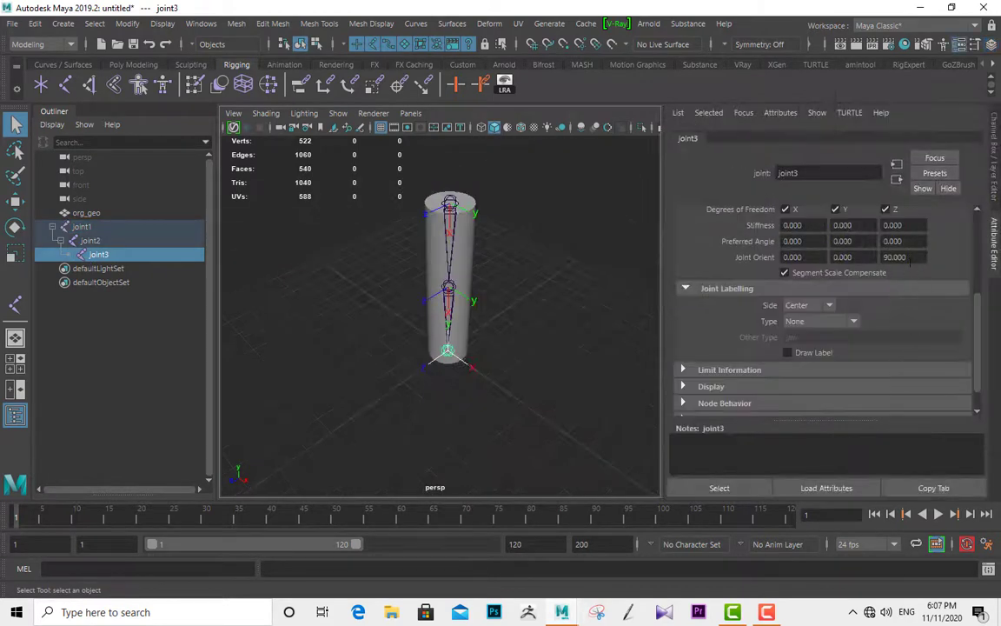
drag(912, 258, 697, 293)
alt+right_drag(425, 257, 523, 329)
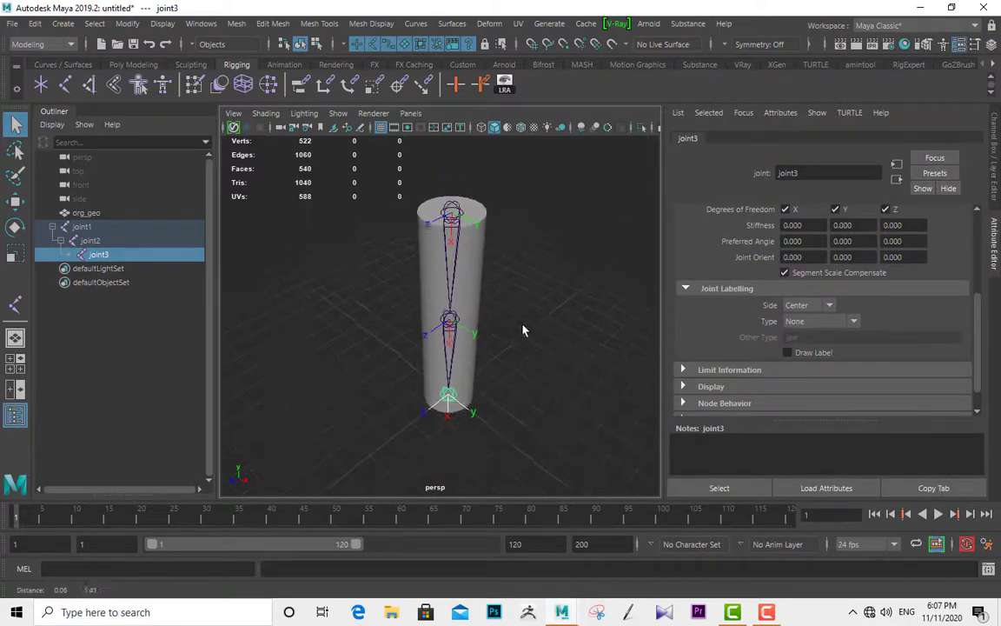
alt+drag(523, 328, 535, 320)
key(ctrl+a)
alt+drag(638, 294, 645, 320)
alt+right_drag(646, 320, 612, 300)
mouse_move(613, 301)
alt+mouse_down()
mouse_move(670, 300)
mouse_move(601, 301)
alt+mouse_up()
click(597, 297)
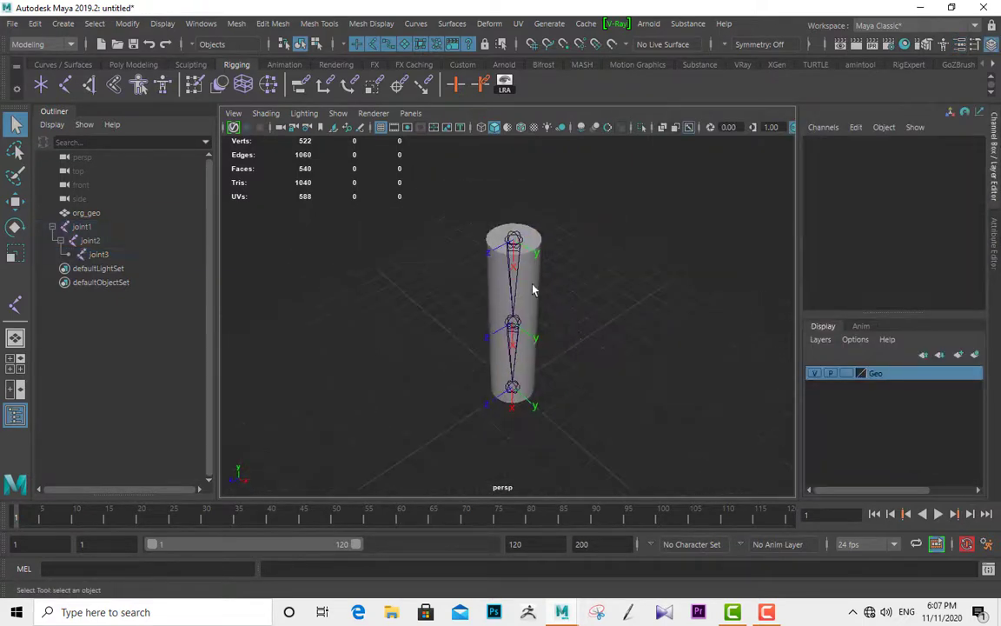
- Test-rotate all three joints together, undo each rotation, and deselect the chain
click(513, 301)
right_drag(511, 237, 502, 348)
key(e)
drag(553, 378, 529, 314)
key(ctrl+z)
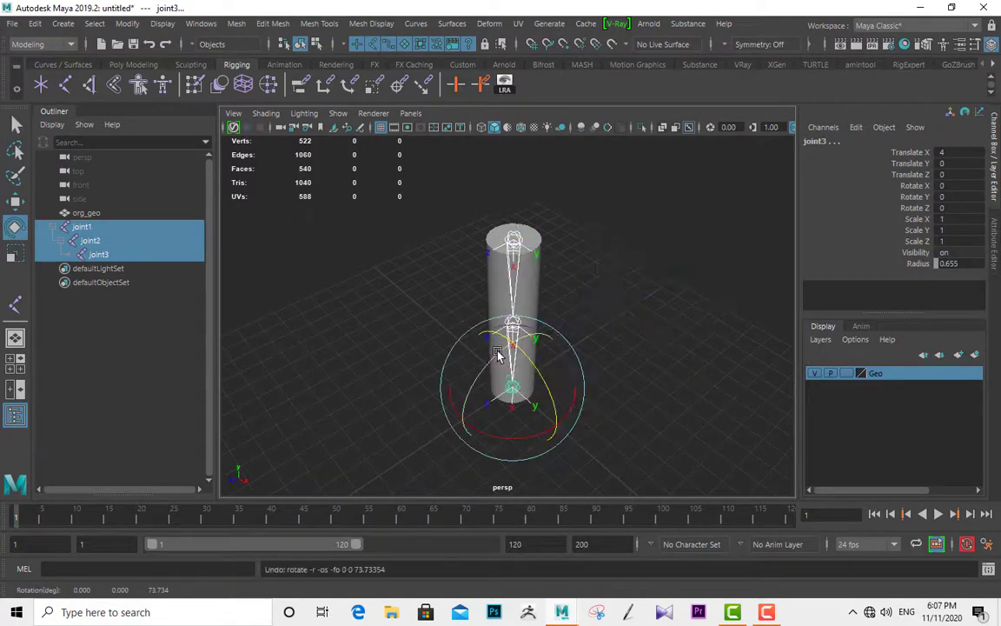
drag(499, 354, 585, 311)
key(ctrl+z)
key(q)
click(653, 326)
- Hide the local rotation axes of all three joints
click(92, 228)
shift+click(97, 255)
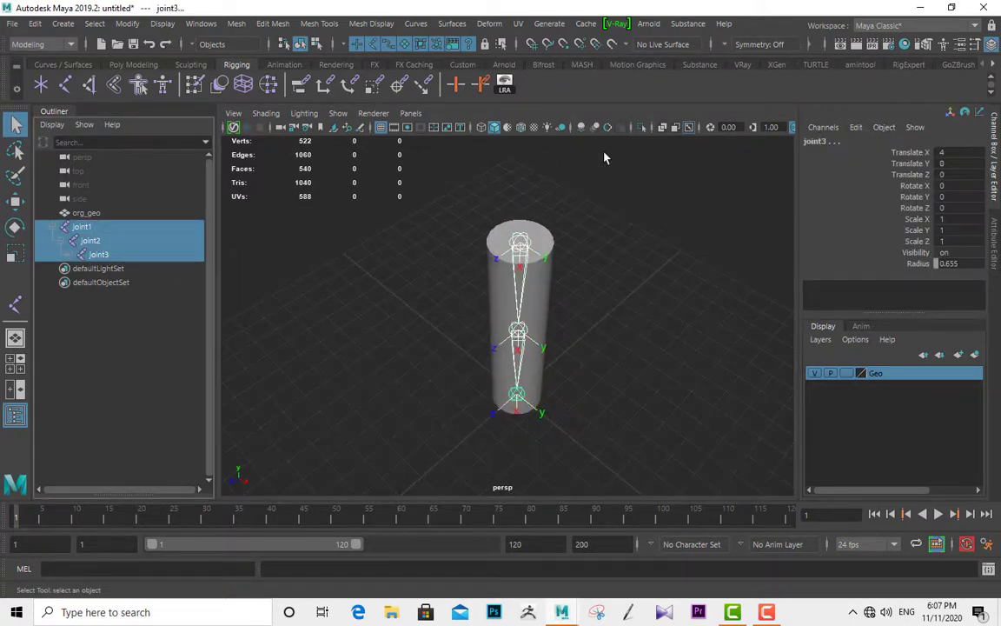
click(506, 88)
- Create a blue display layer named orgJt and add the three joints to it
click(959, 355)
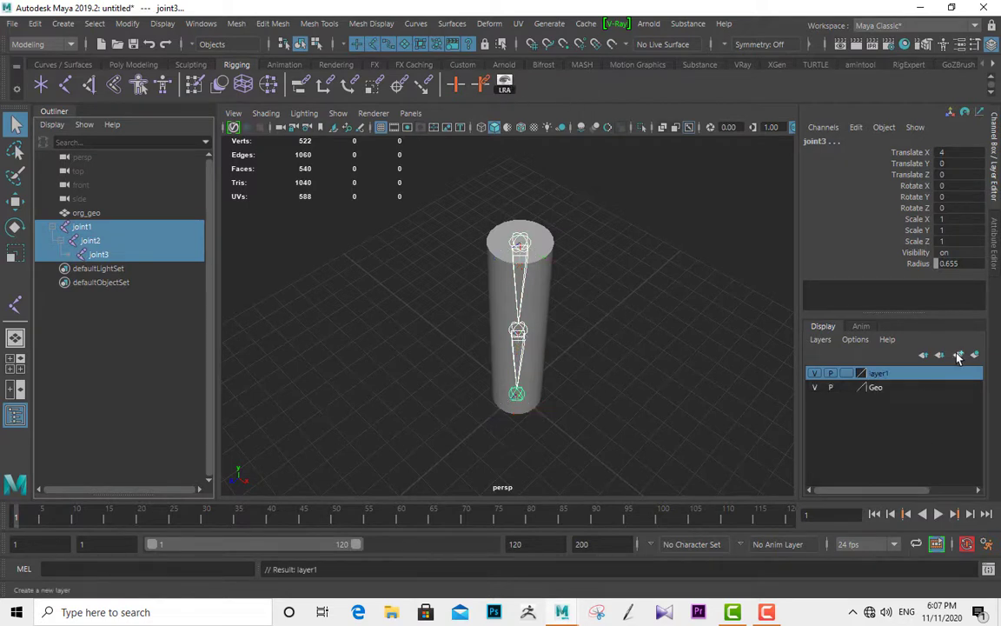
double_click(879, 374)
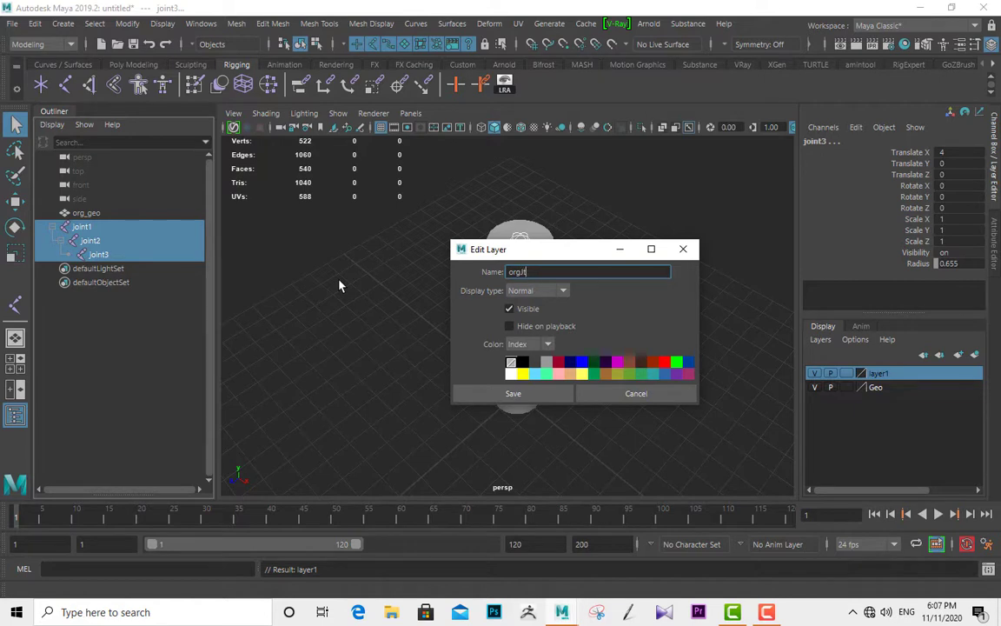
click(582, 362)
click(537, 396)
right_click(873, 376)
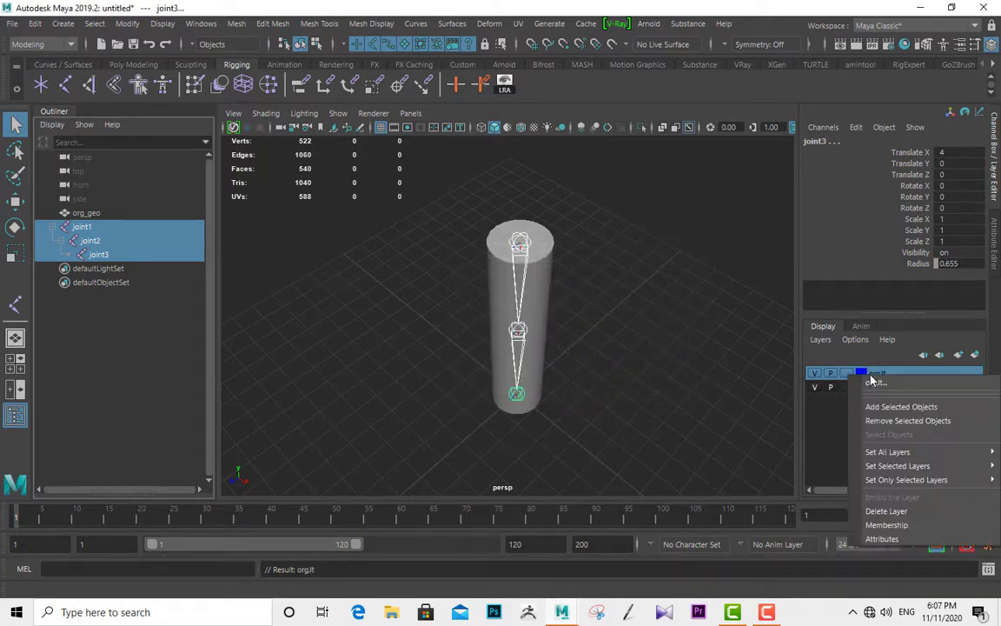
click(895, 408)
click(668, 372)
alt+drag(667, 371, 645, 344)
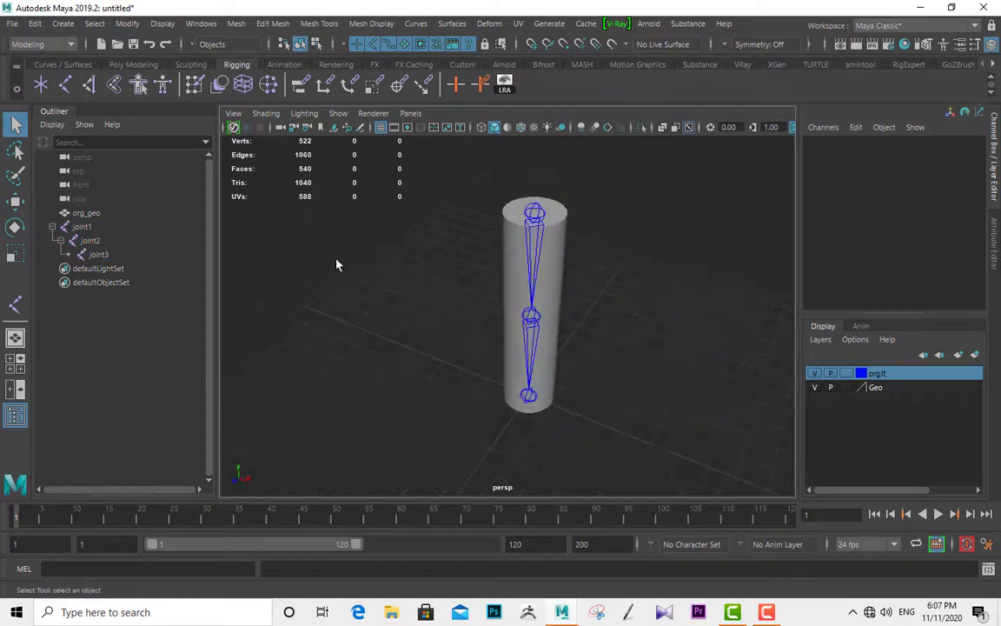
- Rename the top joint of the chain as org_jt_1
double_click(84, 228)
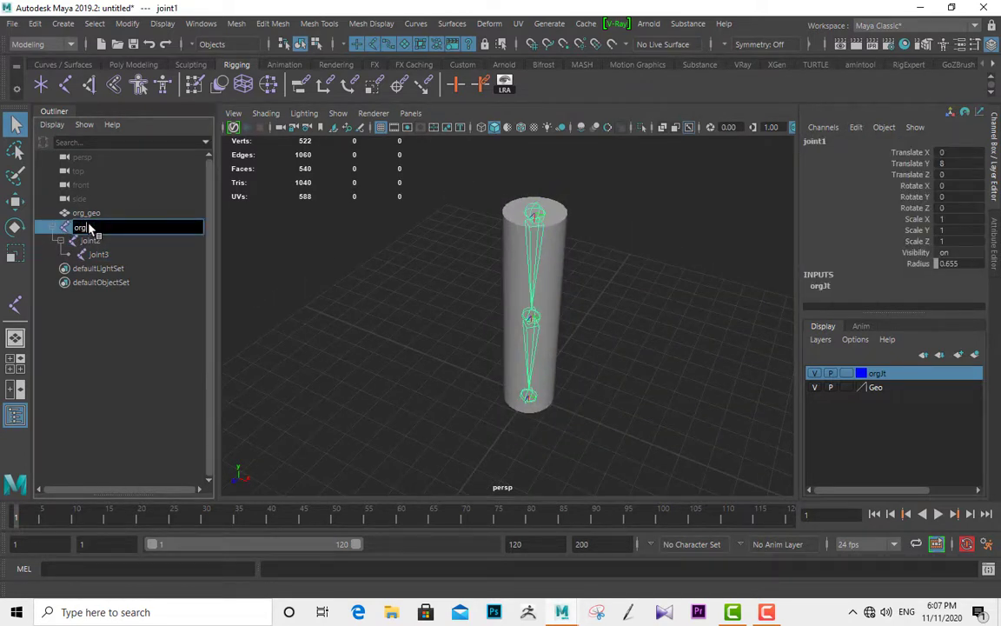
text(org_jt_1)
key(Return)
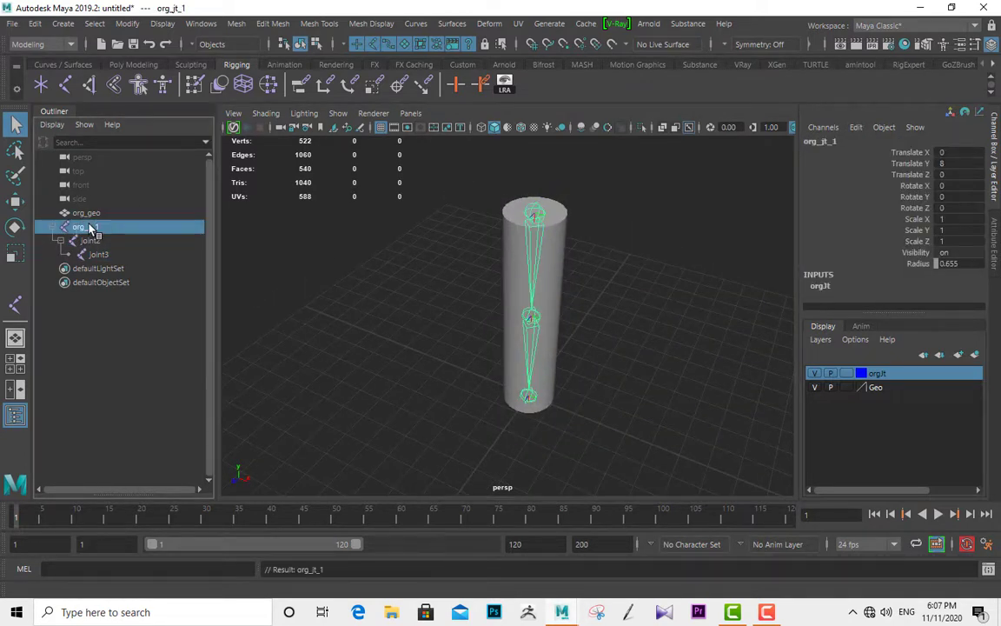
- Rename the middle and end joints of the chain as org_jt_2 and org_jt_3
double_click(94, 242)
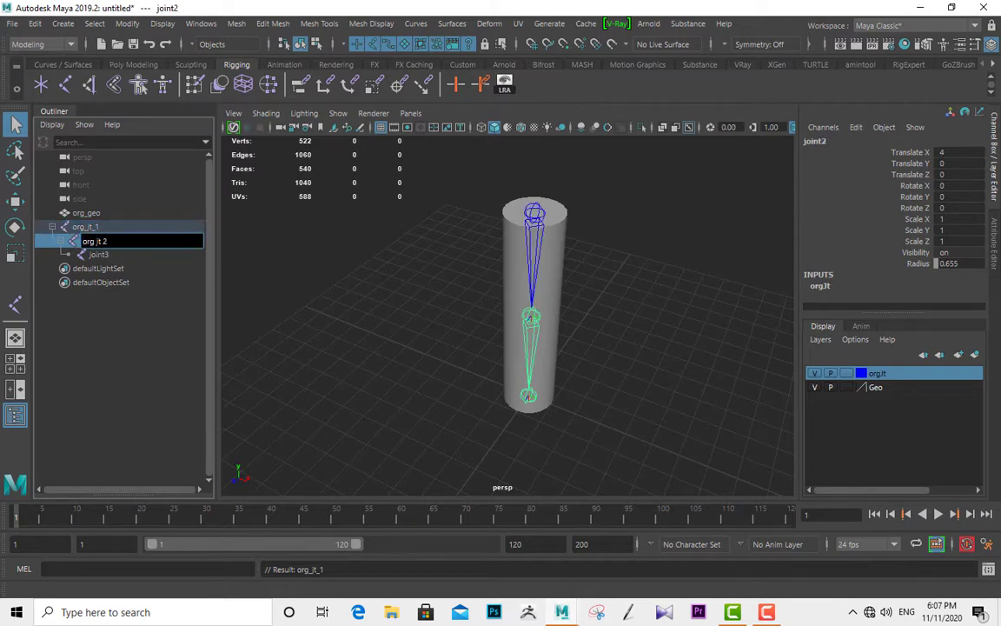
key(ctrl+a)
key(ctrl+c)
double_click(103, 255)
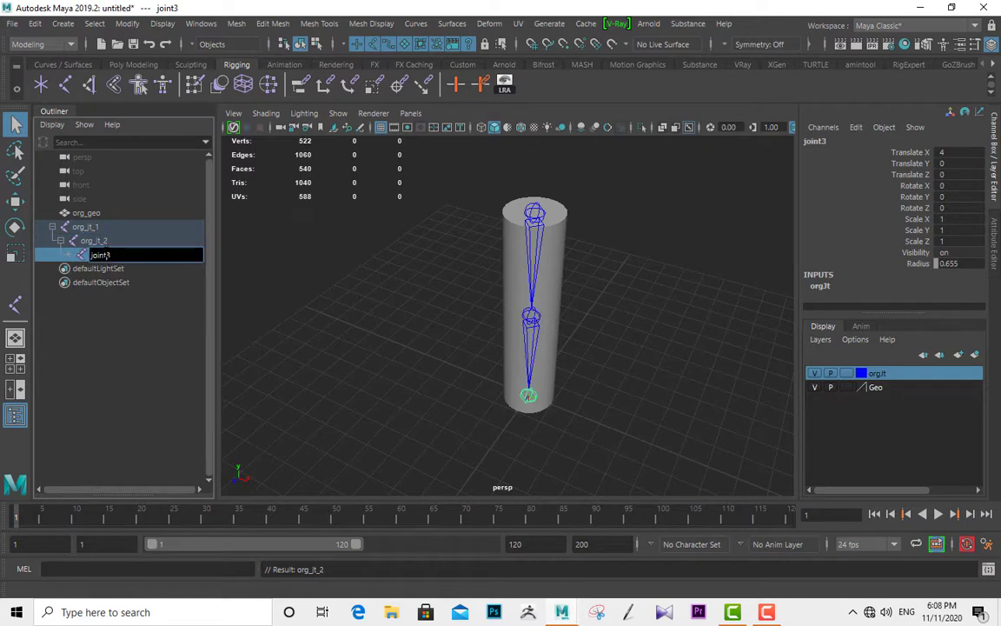
key(ctrl+v)
key(Return)
- Toggle the visibility of the orgJt layer off and on to check its contents
scroll(643, 329, down, 4)
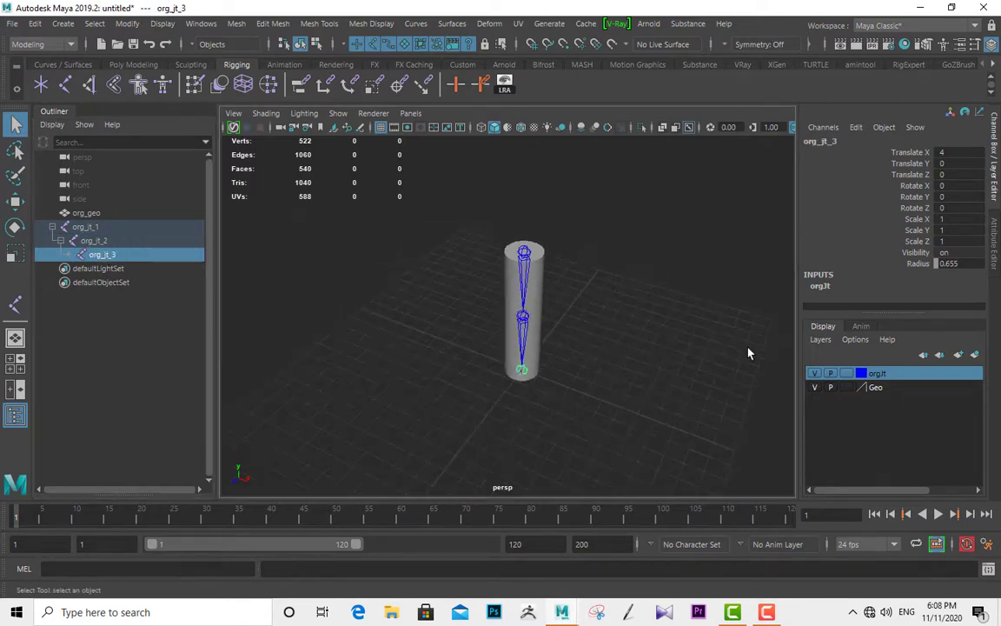
click(811, 373)
click(812, 374)
scroll(683, 344, up, 4)
click(684, 344)
mouse_move(684, 344)
alt+mouse_down()
mouse_move(670, 336)
mouse_move(680, 343)
alt+mouse_up()
- Duplicate the whole org_jt_1 joint chain twice
click(85, 226)
key(ctrl+d)
key(ctrl+d)
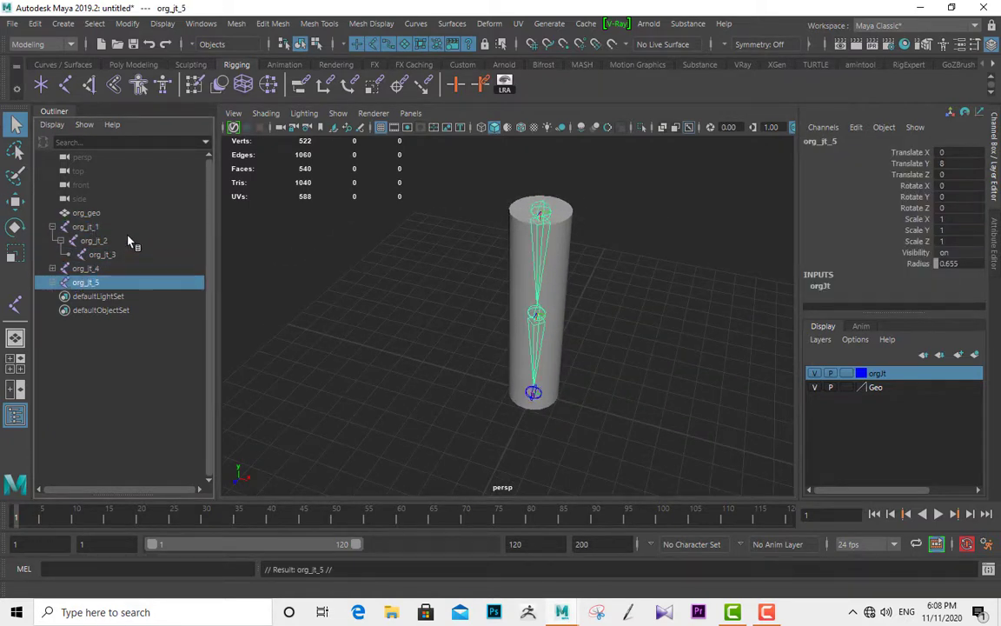
- Replace the prefix org_ with ik_ throughout the hierarchy of the first duplicated chain
click(122, 269)
click(113, 23)
click(167, 231)
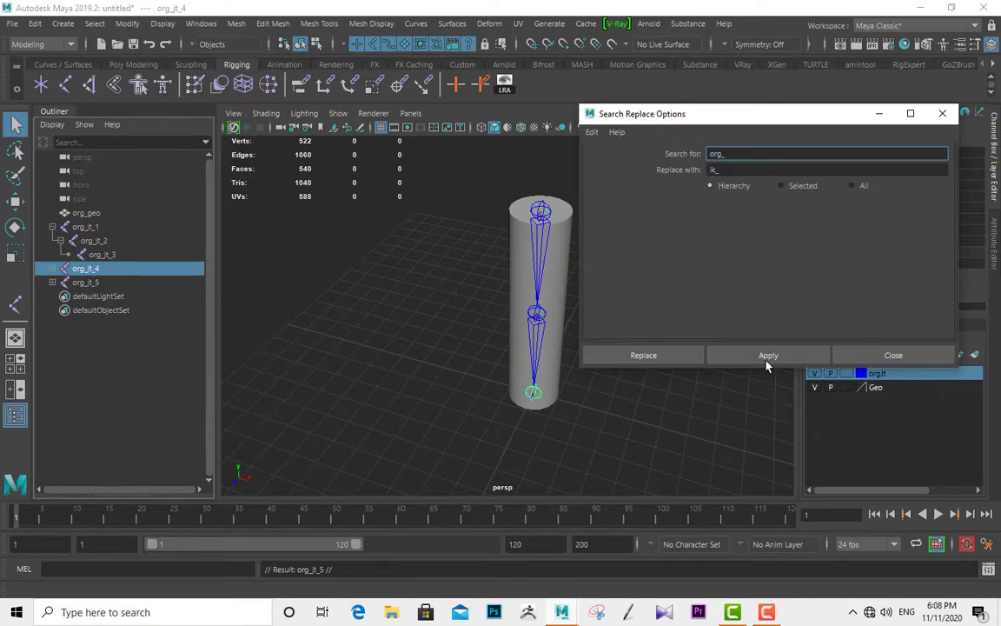
click(766, 358)
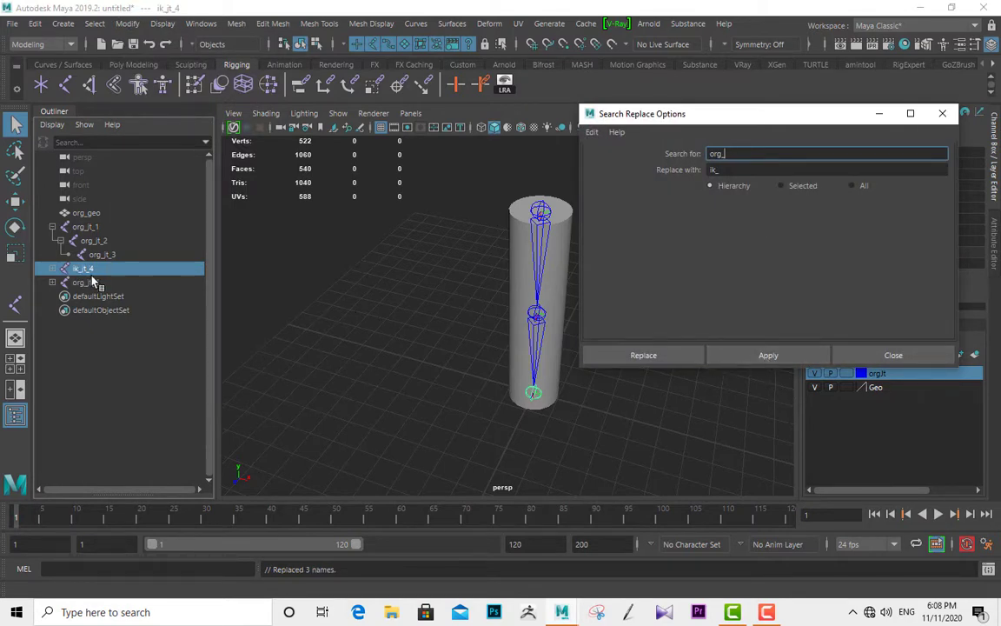
- Replace org_ with fk_ throughout the second duplicated chain, and expand both duplicated hierarchies in the Outliner
drag(723, 170, 575, 177)
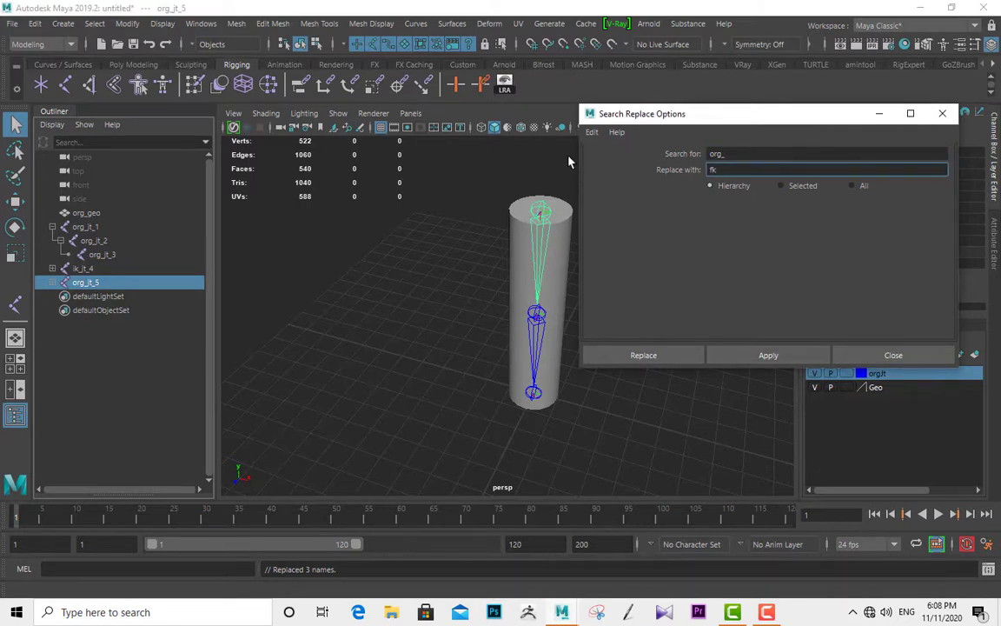
click(768, 356)
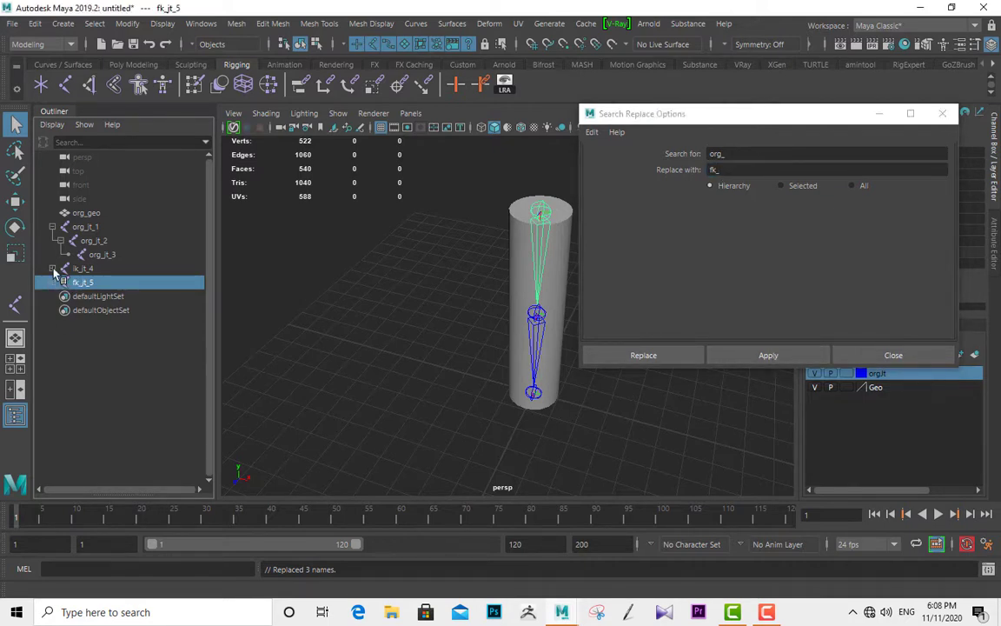
click(53, 283)
click(53, 268)
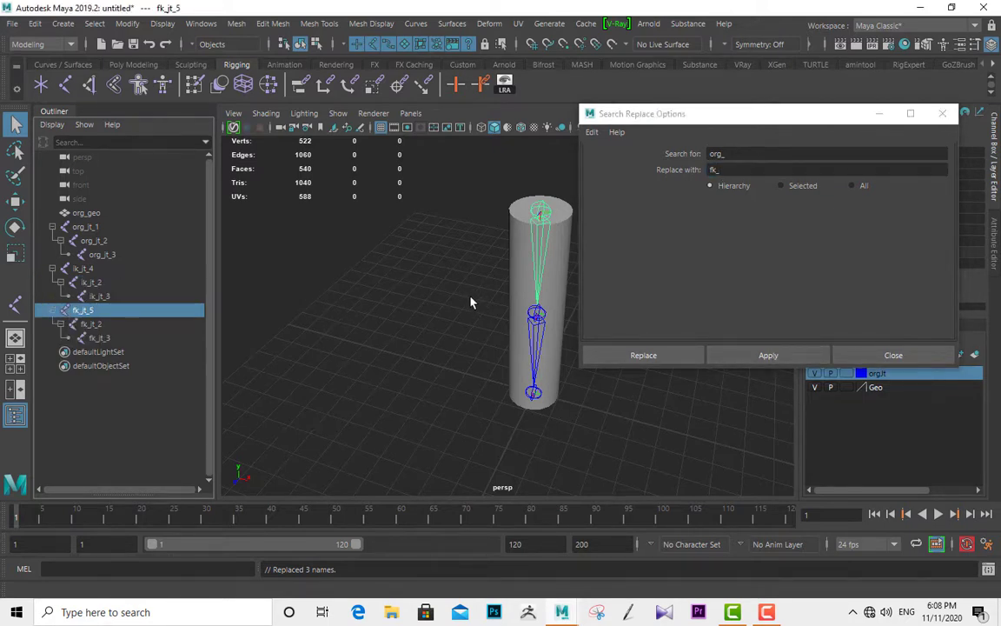
click(931, 353)
click(574, 298)
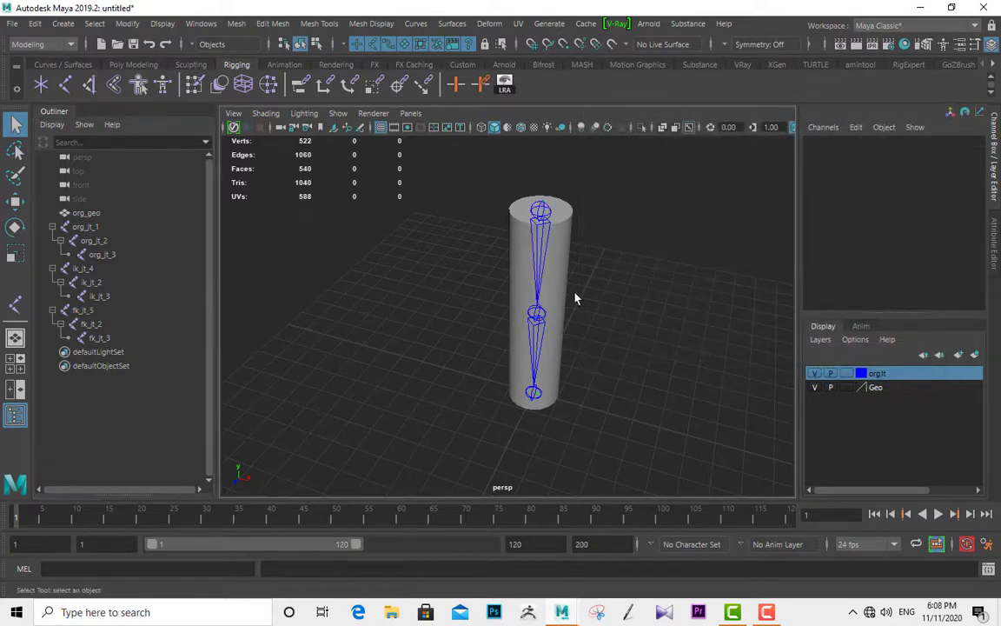
- Set the radius of the three IK joints to 0.4
drag(93, 270, 100, 296)
click(962, 263)
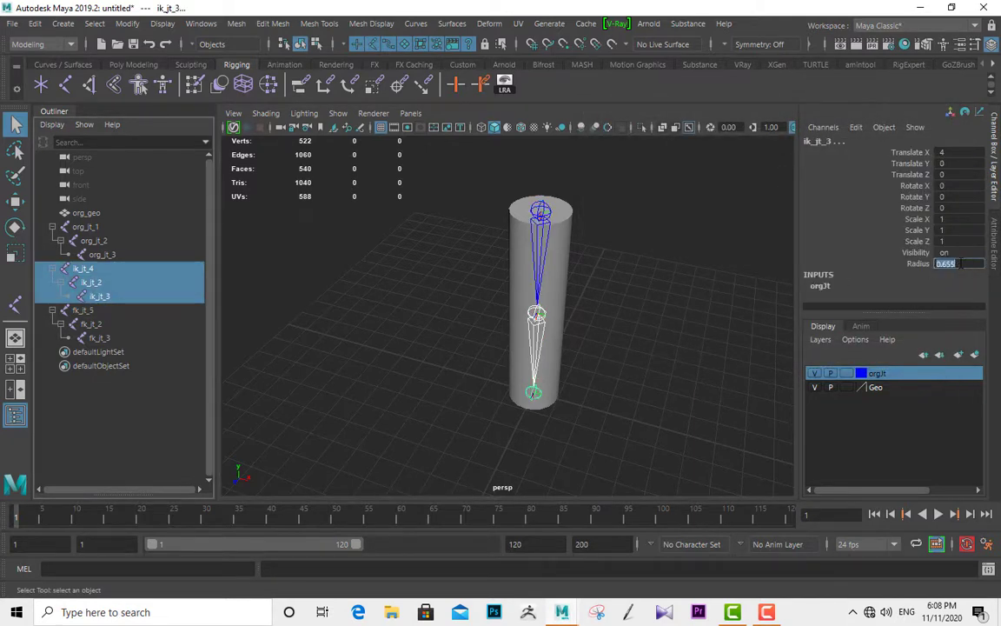
text(0.4)
key(Return)
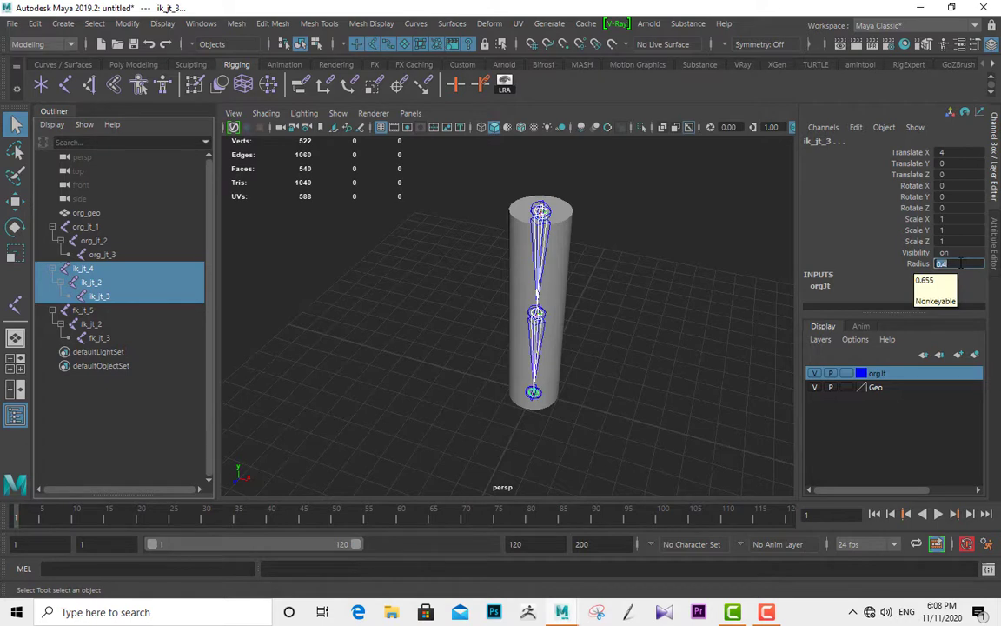
- Create a red display layer named IkJT and add the three IK joints to it
click(959, 355)
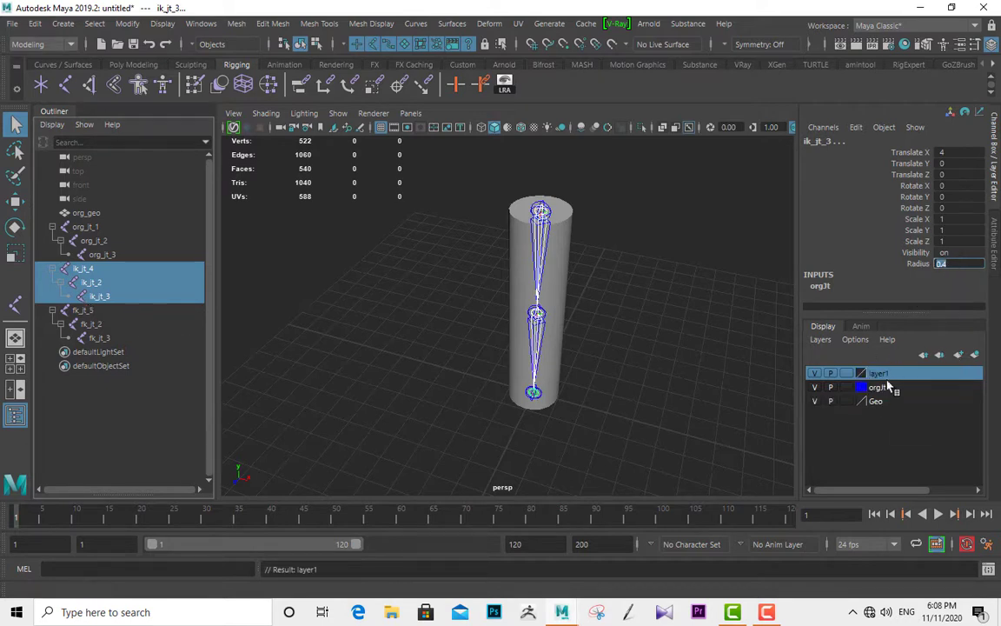
double_click(882, 375)
text(ik)
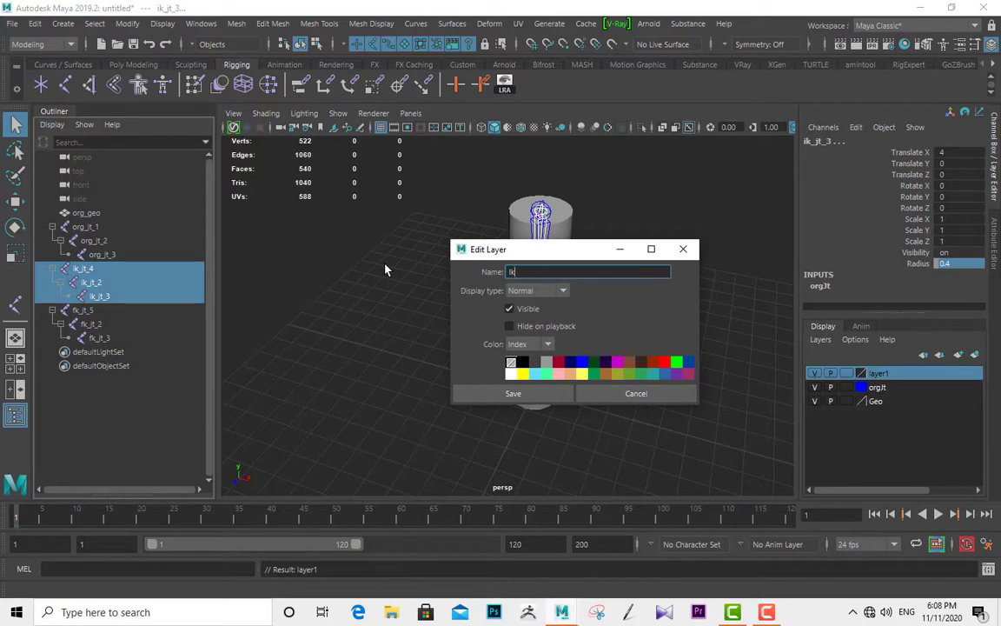
text(JT)
click(662, 362)
click(565, 392)
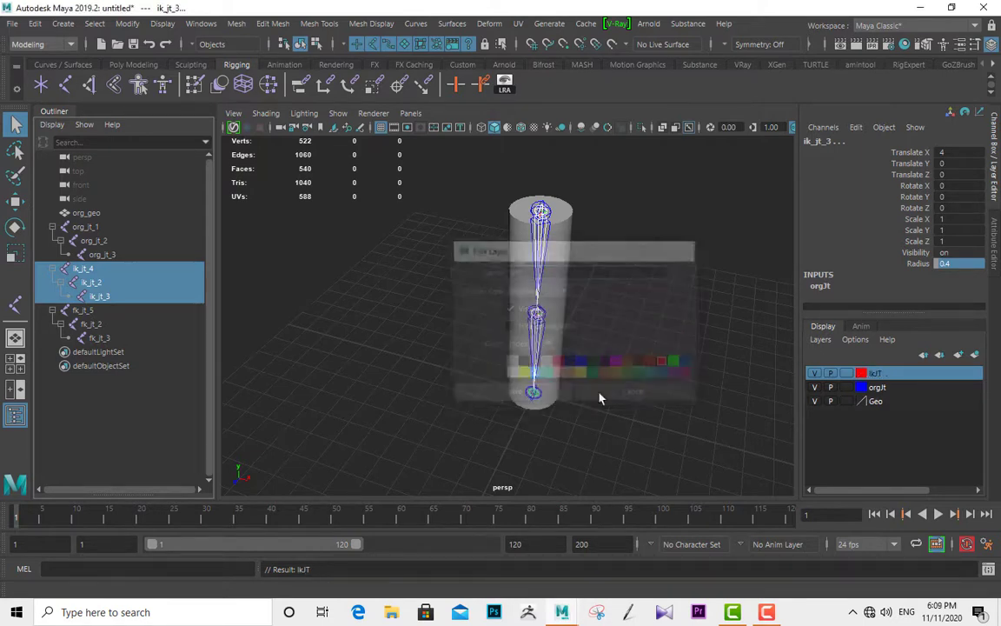
right_click(874, 373)
click(906, 404)
click(664, 282)
- Set the radius of the three FK joints to 0.15
alt+right_drag(611, 242, 631, 304)
alt+middle_drag(631, 304, 589, 338)
click(88, 310)
shift+click(90, 337)
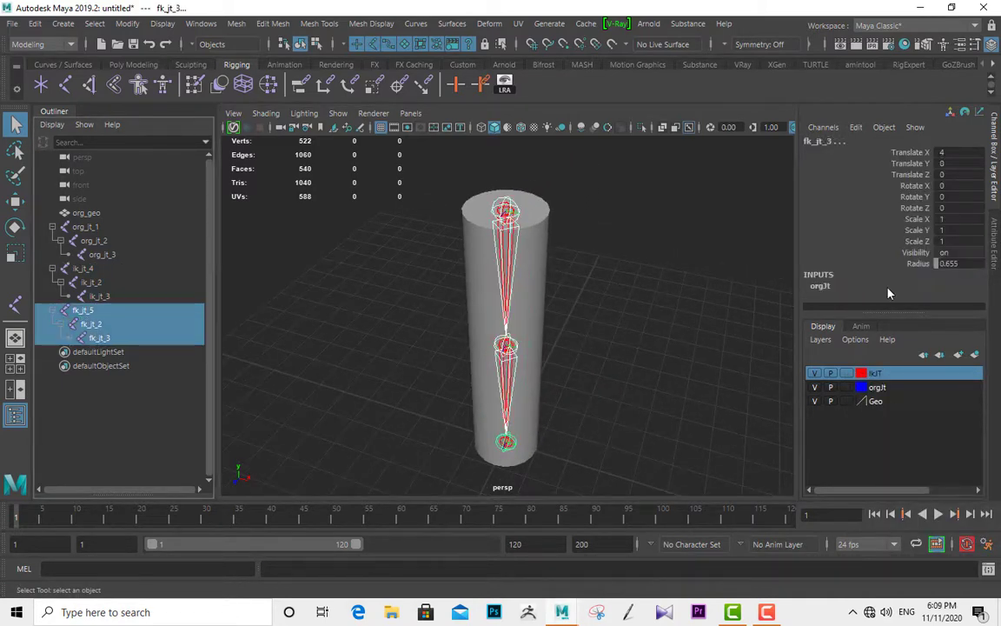
click(959, 263)
key(Return)
- Create a yellow display layer named FkJT and add the three FK joints to it
click(959, 355)
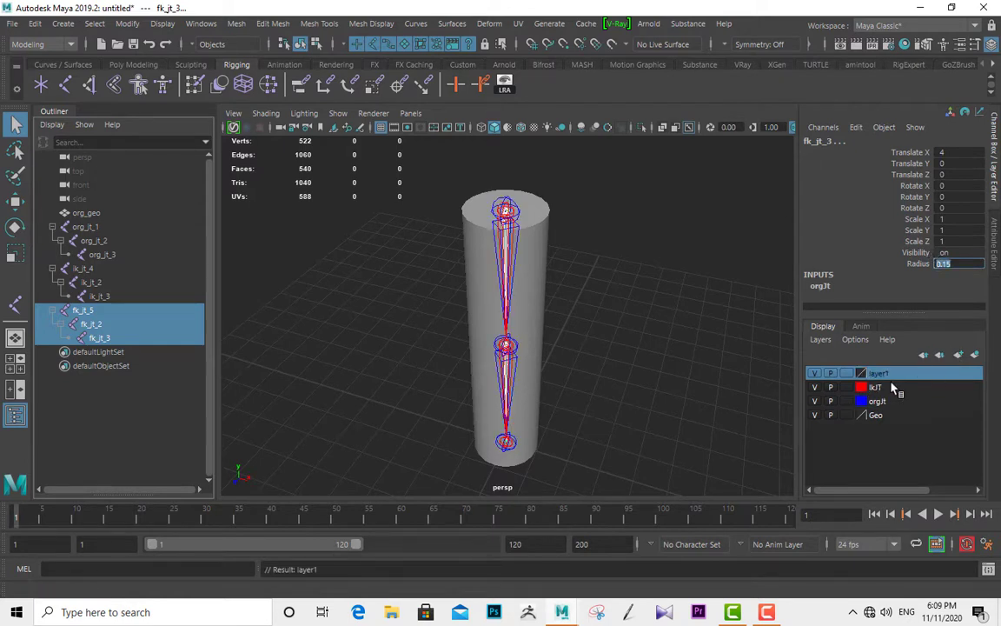
double_click(881, 374)
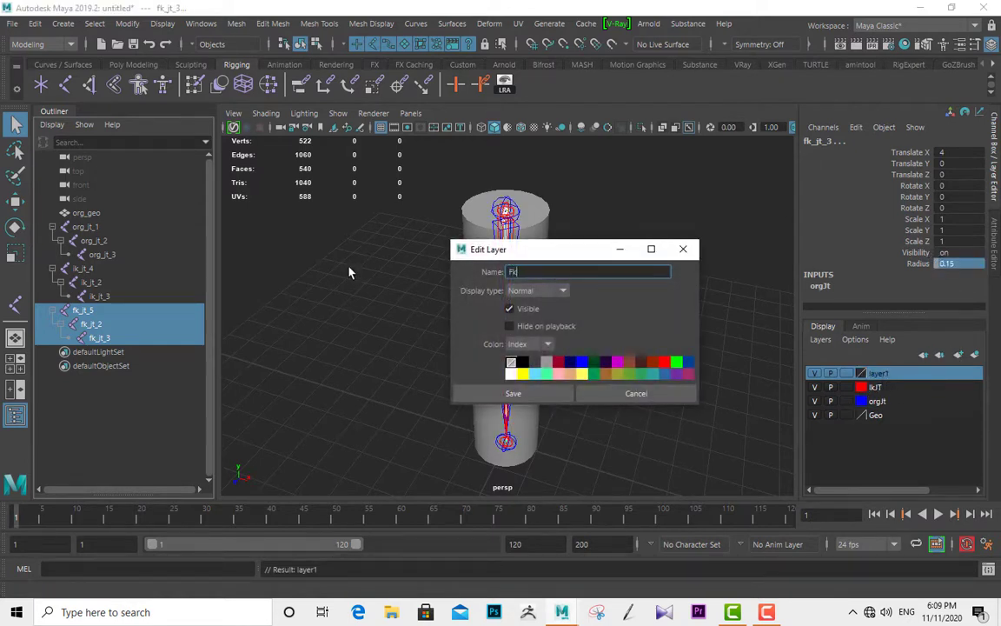
click(524, 374)
click(520, 393)
right_click(900, 373)
click(901, 402)
click(676, 344)
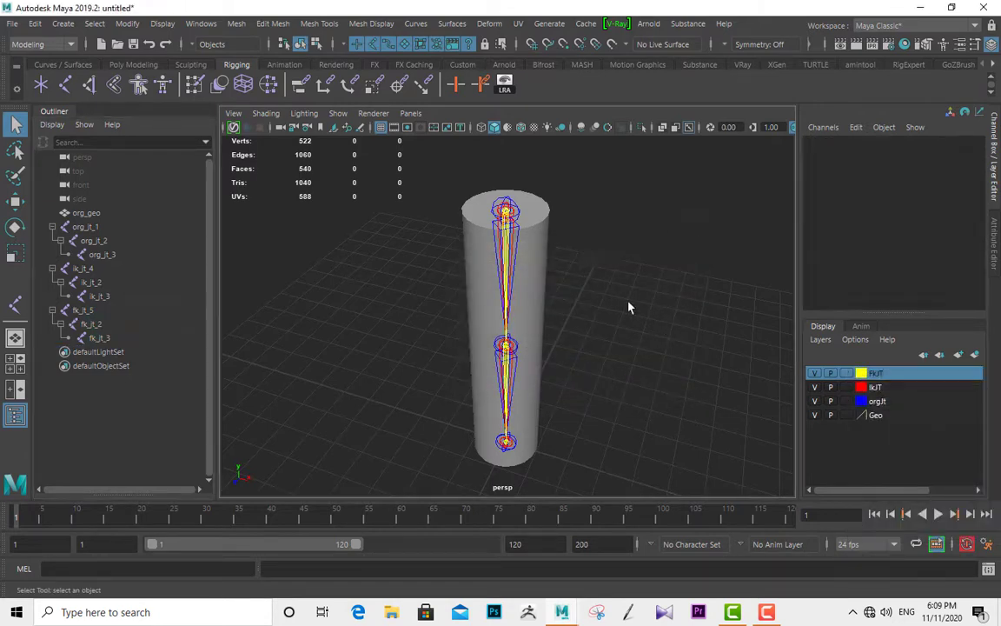
- Toggle the local rotation axes of the IK joints and of the FK joints to check their orientation
alt+drag(630, 308, 604, 310)
drag(82, 269, 100, 296)
click(507, 83)
alt+drag(569, 282, 332, 295)
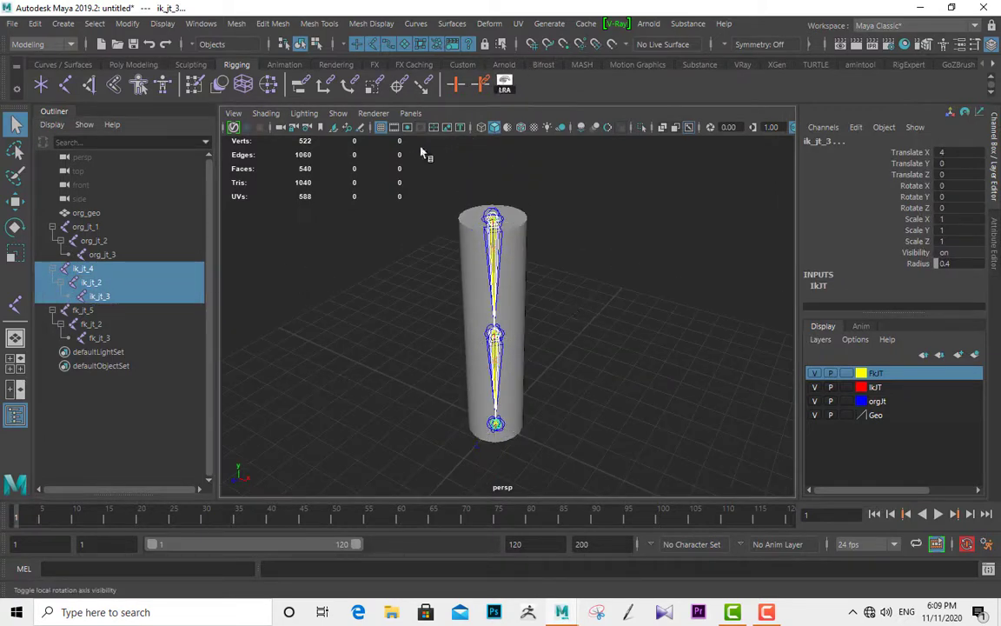
click(83, 310)
shift+click(99, 338)
click(506, 94)
alt+drag(639, 317, 619, 314)
click(508, 89)
click(577, 367)
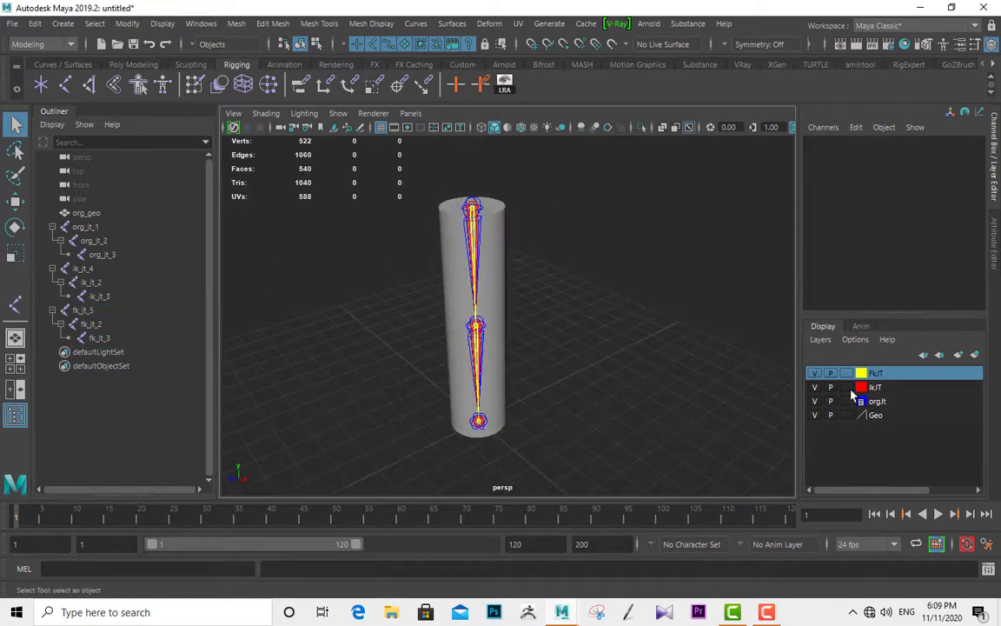
- Toggle the Geo layer's visibility off and on to inspect the overlapping joint chains
click(813, 417)
click(813, 417)
alt+drag(556, 332, 608, 333)
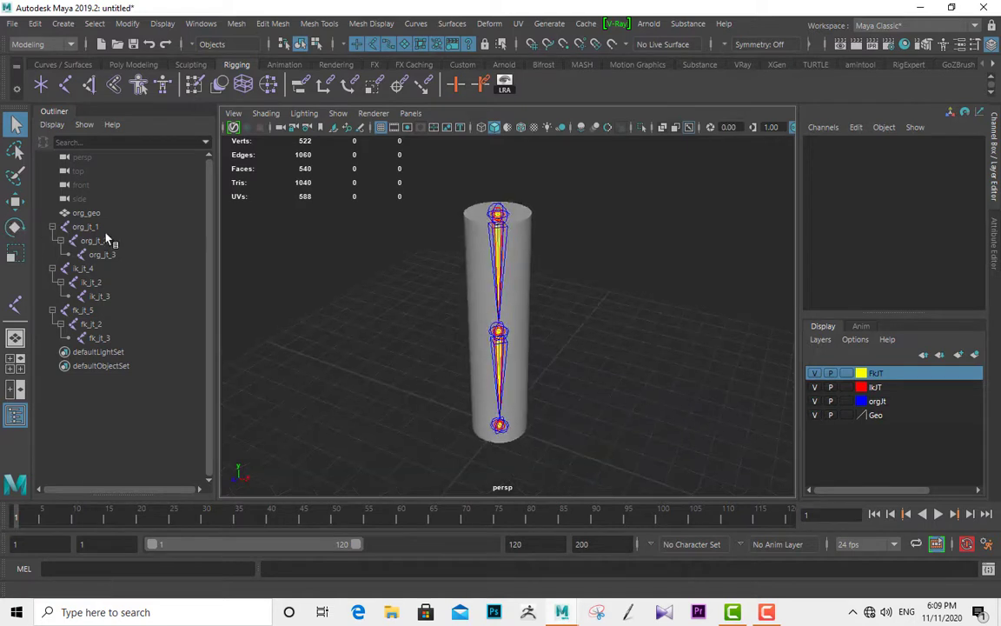
- Bind the cylinder's skin to the selected joints org_jt_1 and org_jt_2
click(90, 230)
shift+click(94, 240)
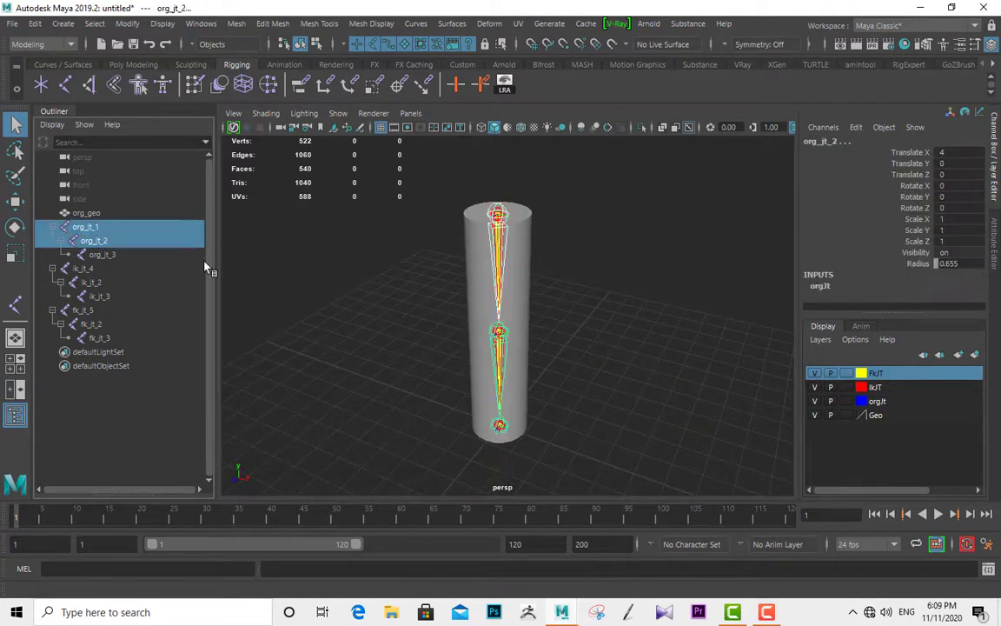
shift+click(524, 272)
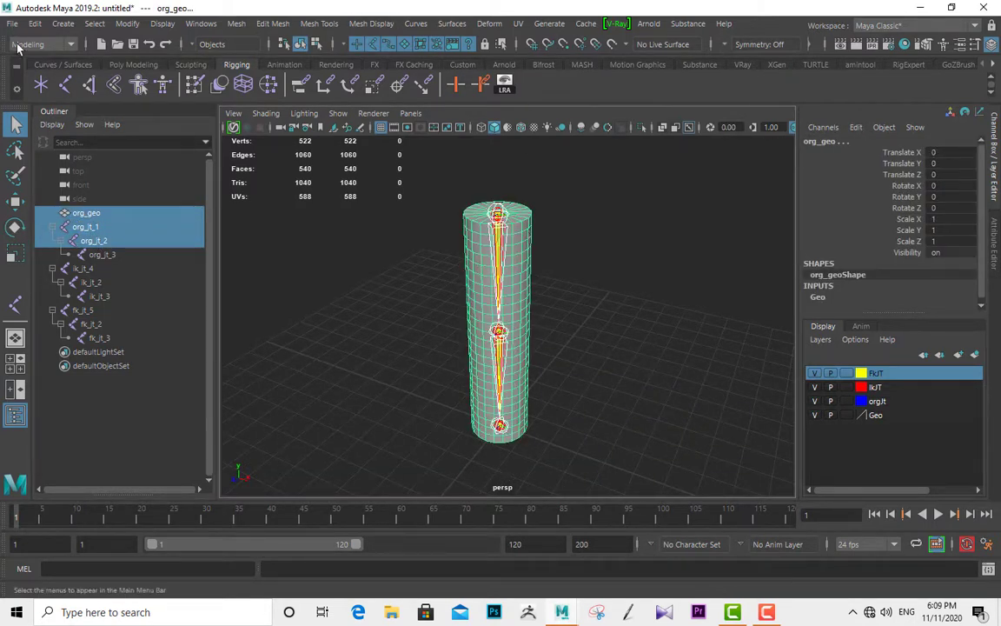
click(33, 44)
click(46, 76)
click(272, 24)
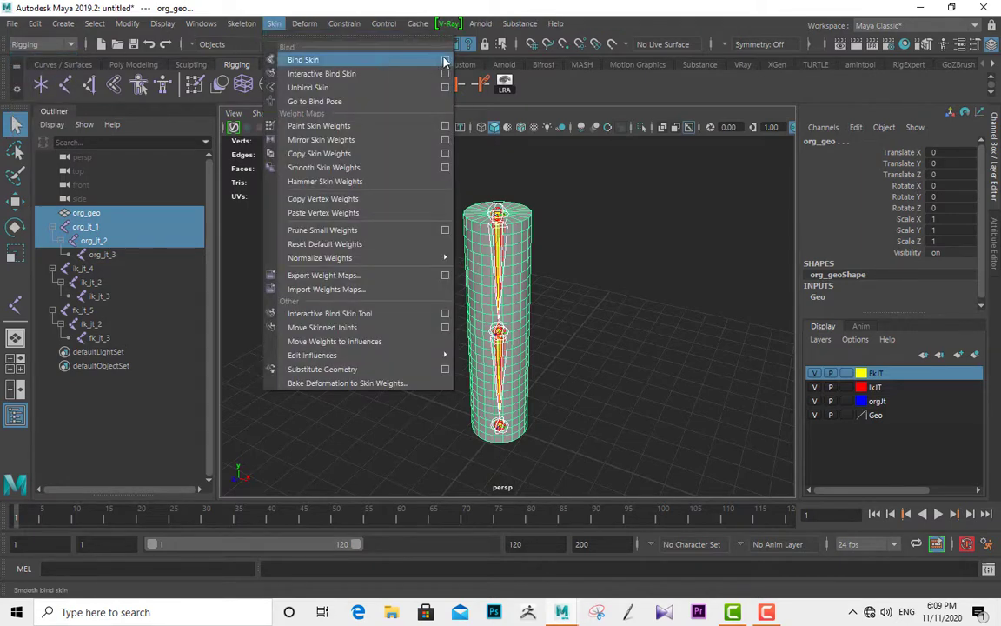
click(442, 58)
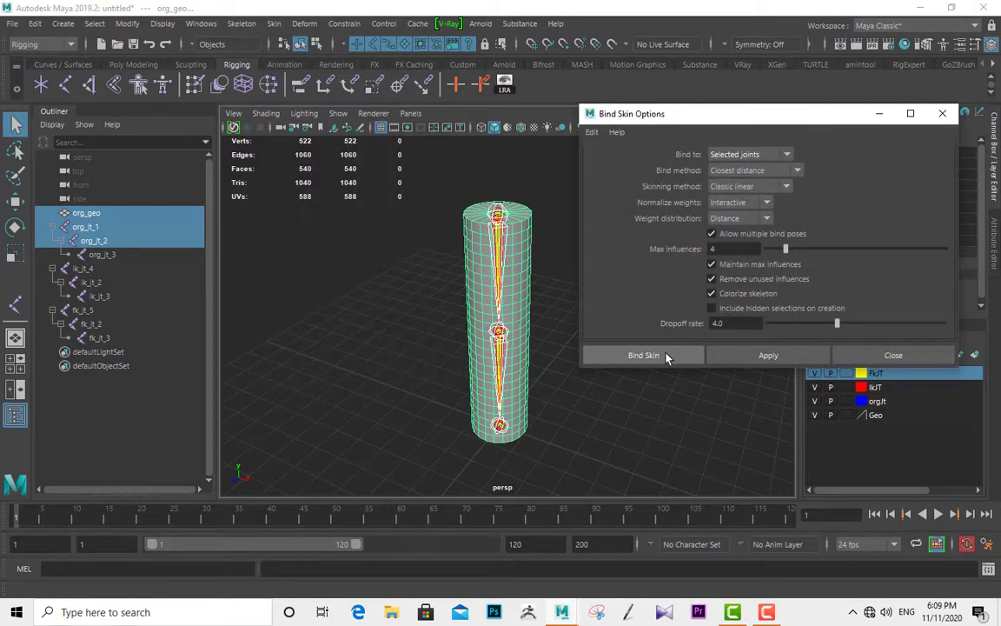
click(665, 353)
- Test-rotate org_jt_2 to check the skin binding, and undo the rotation
click(508, 333)
key(e)
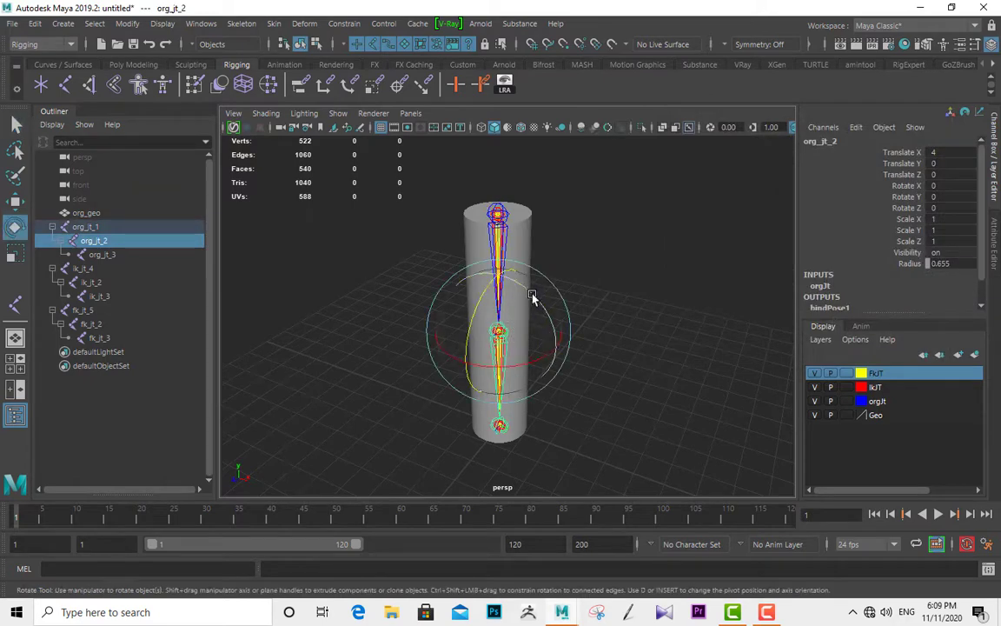
drag(533, 299, 560, 333)
key(ctrl+z)
key(ctrl+z)
alt+right_drag(560, 333, 542, 288)
mouse_move(543, 288)
alt+mouse_down()
mouse_move(543, 278)
mouse_move(527, 288)
alt+mouse_up()
- Save the scene as "test ik to fk rig" in Maya Binary format
click(7, 25)
click(9, 25)
click(46, 89)
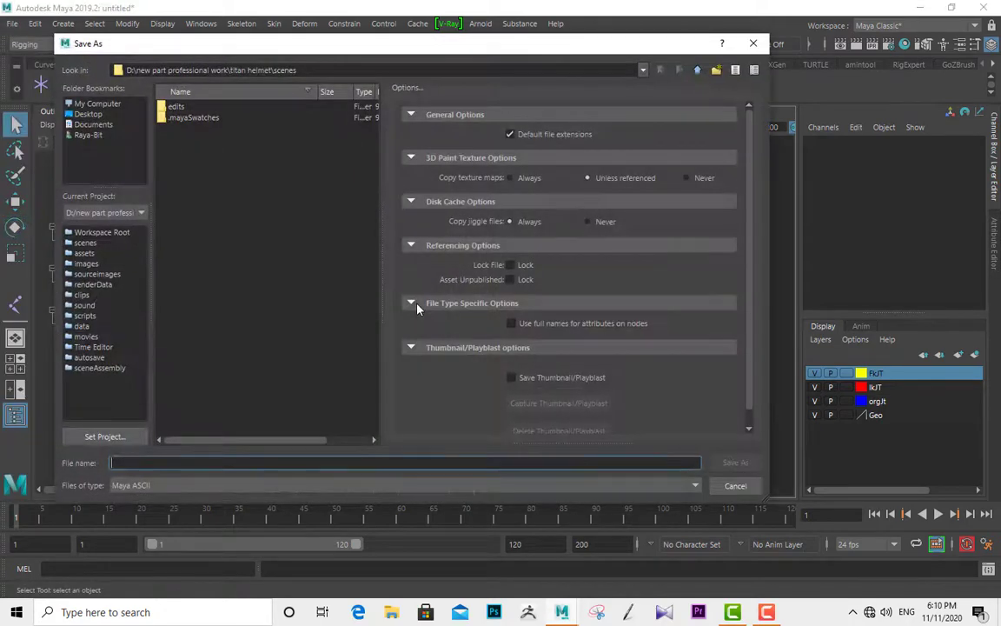
text(test ik to fk rig)
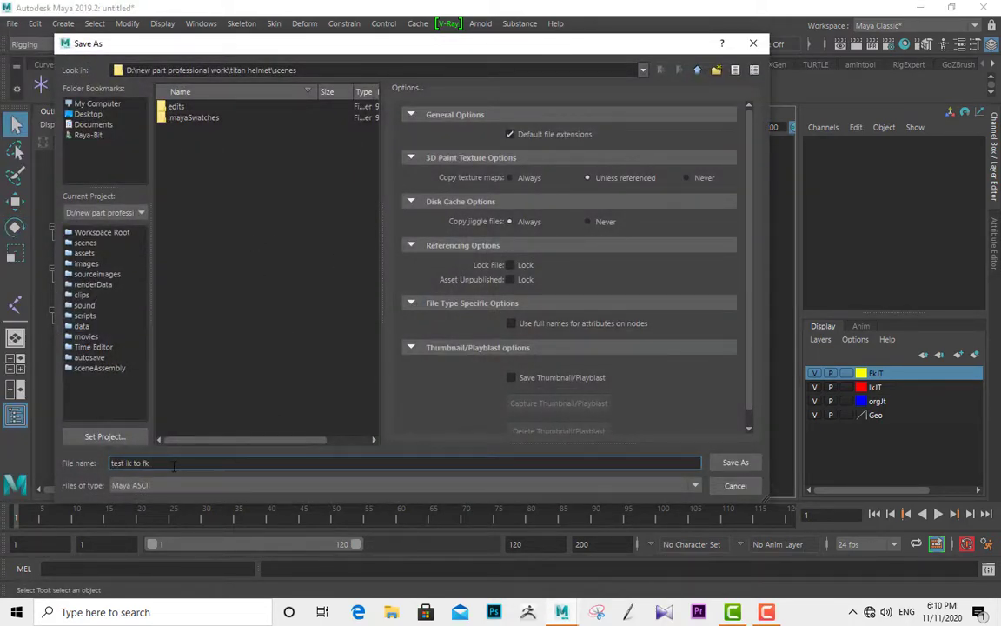
click(599, 484)
click(570, 513)
click(735, 463)
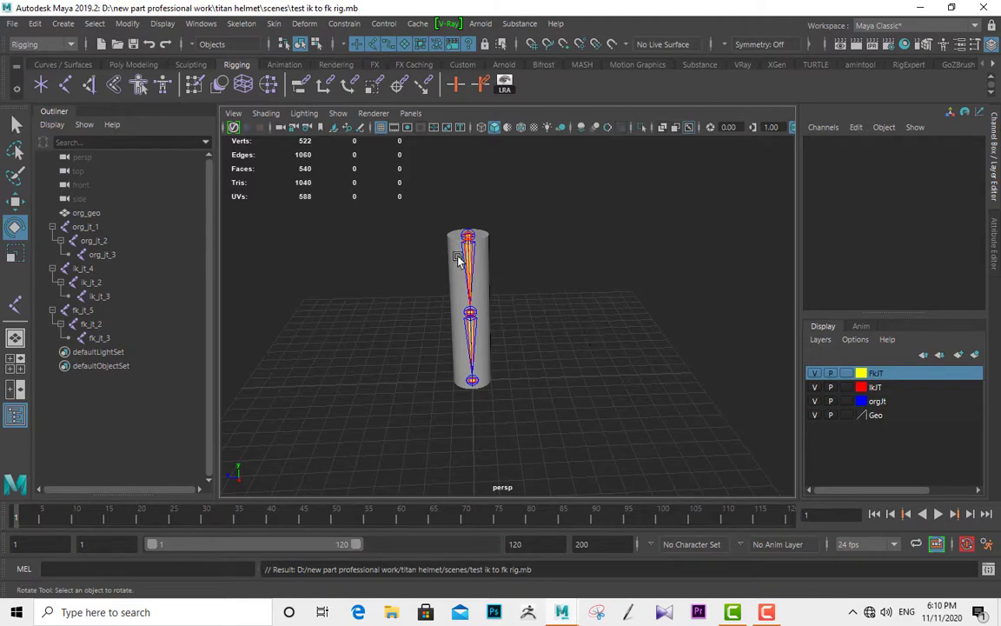
- Hide the cylinder by turning off the visibility of the Geo layer
scroll(458, 262, up, 3)
alt+drag(458, 262, 550, 348)
alt+middle_drag(550, 348, 611, 373)
key(q)
click(546, 351)
alt+drag(613, 345, 659, 350)
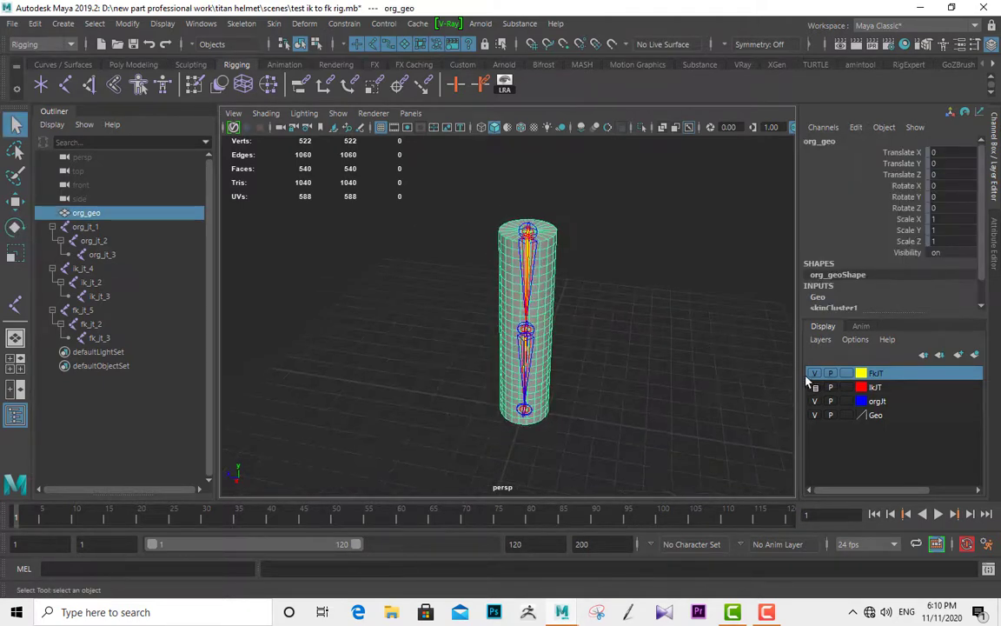
click(817, 415)
click(575, 304)
alt+drag(574, 304, 560, 349)
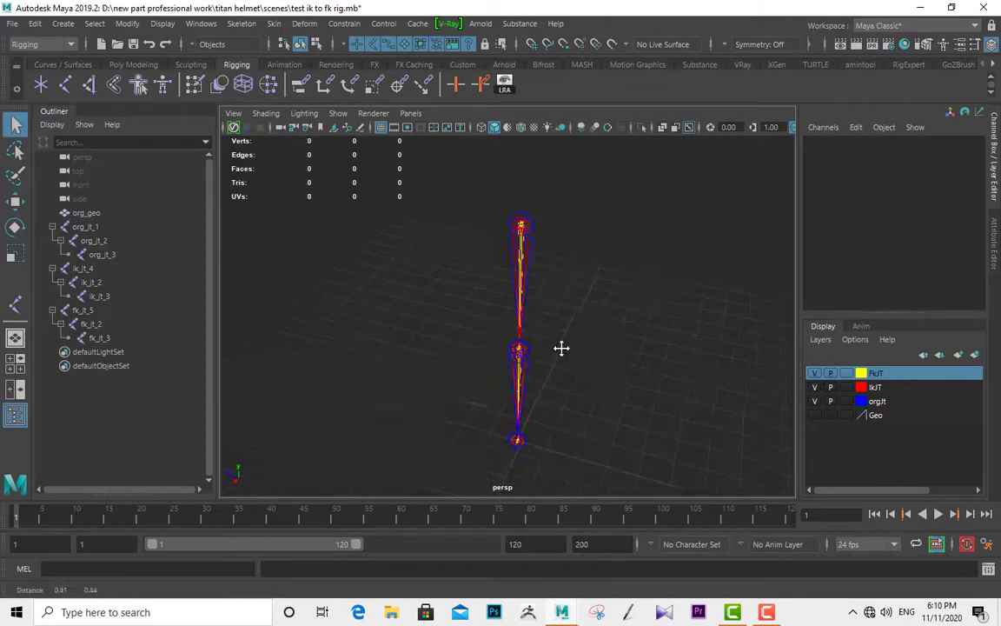
- Parent-constrain org_jt_1 to both ik_jt_4 and fk_jt_5, with Maintain offset on and all translate and rotate axes
scroll(560, 348, up, 3)
alt+middle_drag(600, 274, 564, 329)
scroll(564, 329, up, 3)
alt+drag(520, 278, 462, 261)
scroll(528, 303, up, 3)
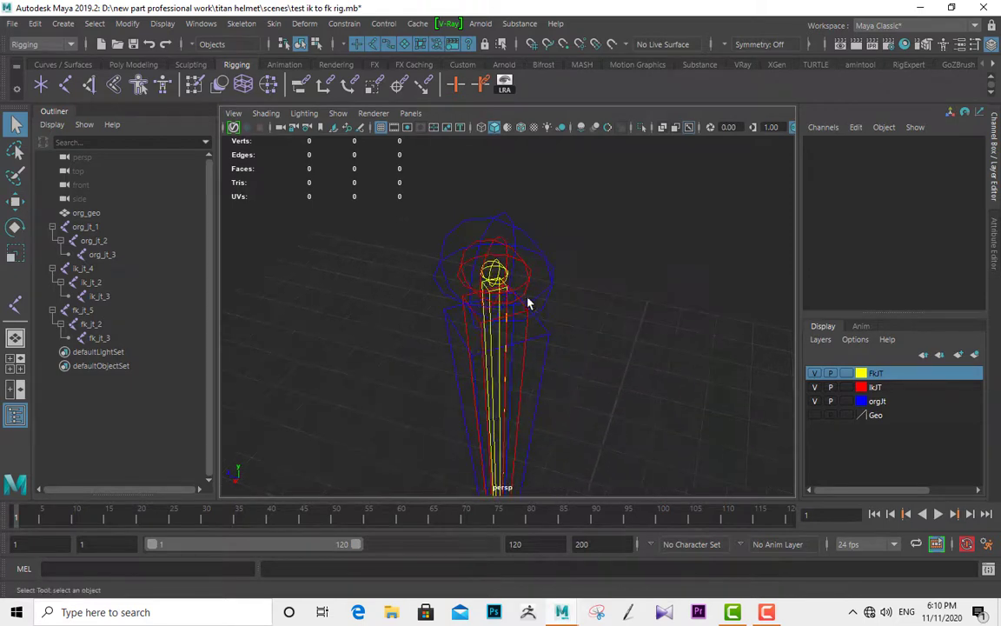
click(505, 277)
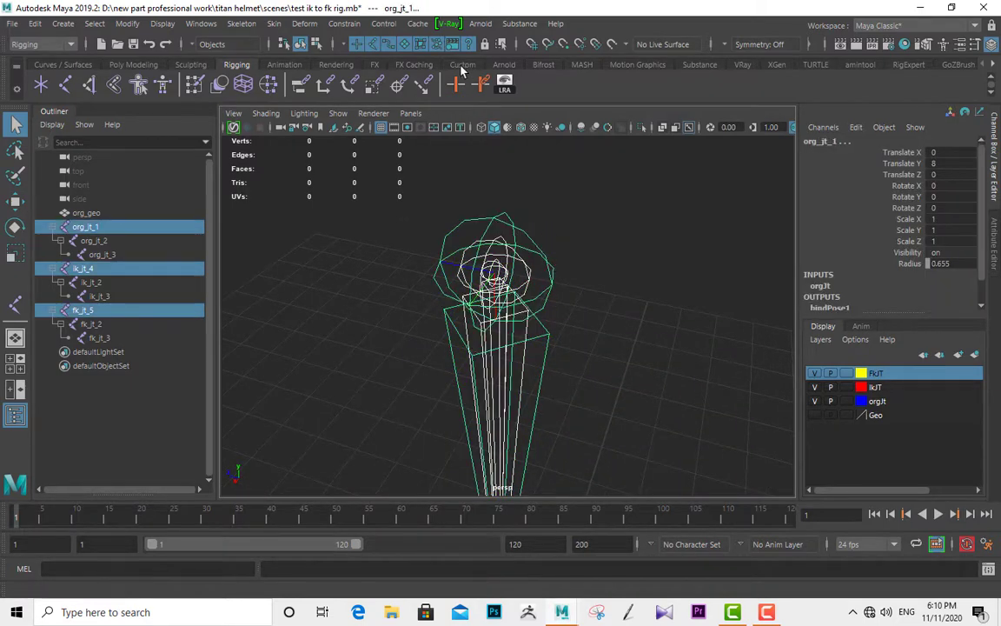
click(346, 25)
click(471, 59)
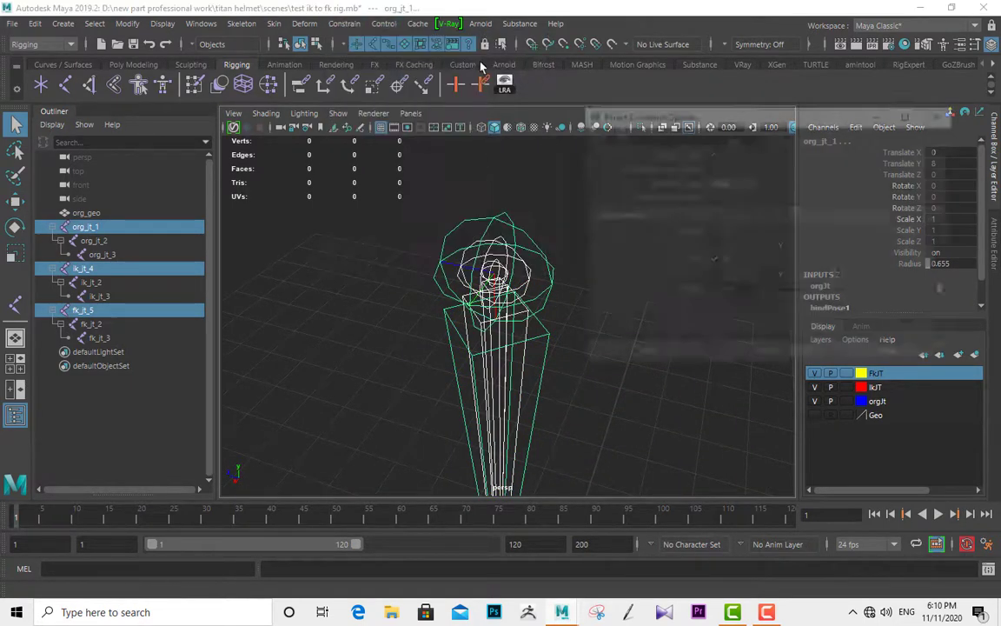
click(797, 347)
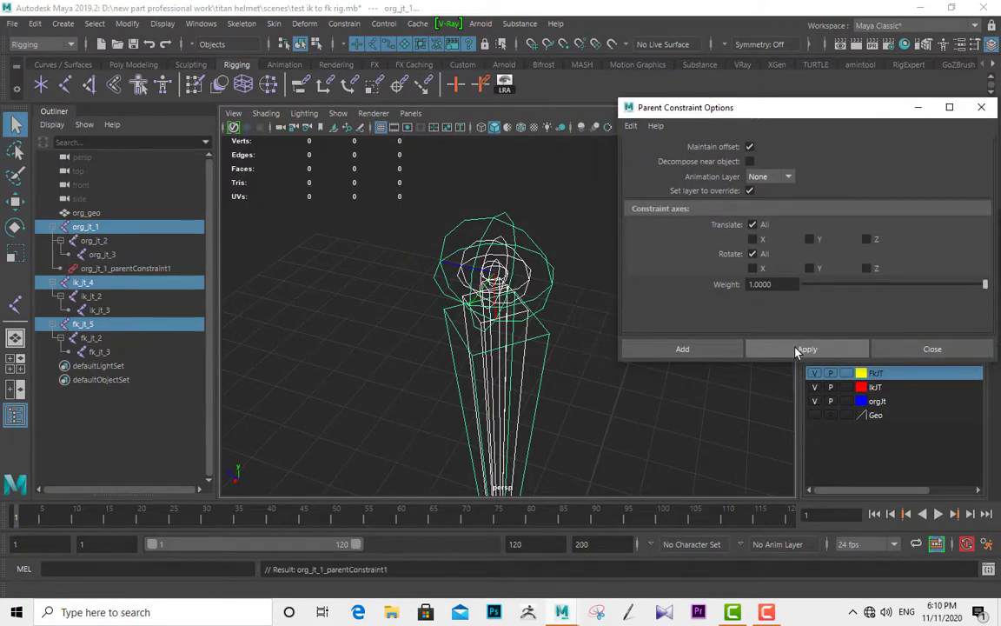
- Parent-constrain the middle joint org_jt_2 to ik_jt_2 and fk_jt_2 with the same options
alt+middle_drag(591, 434, 561, 224)
alt+middle_drag(533, 456, 532, 333)
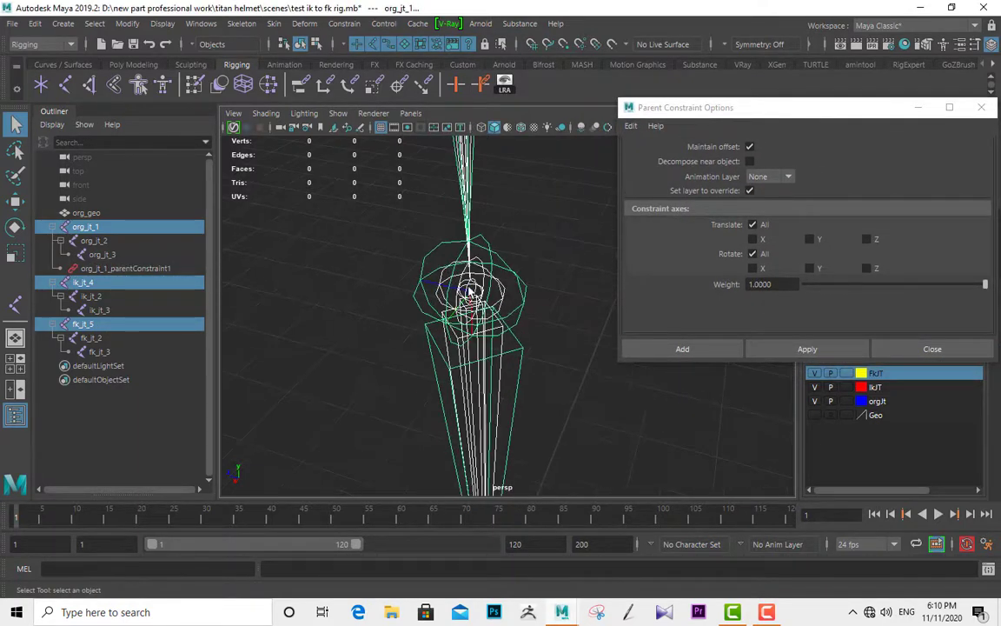
click(472, 291)
shift+click(496, 291)
shift+click(523, 288)
click(807, 349)
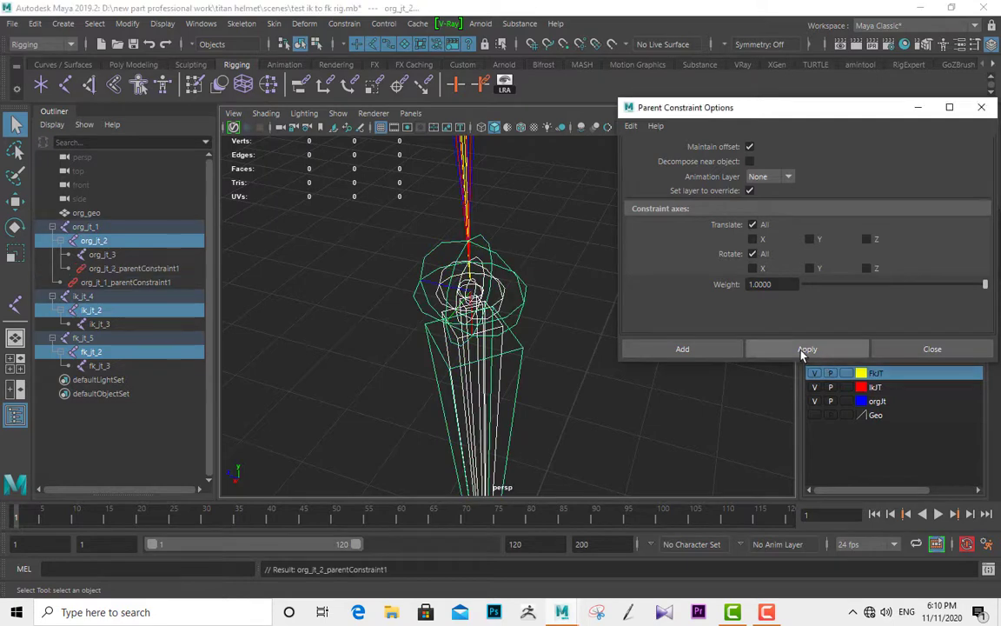
- Test-move ik_jt_4 to check the parent constraint, and undo the move
click(204, 332)
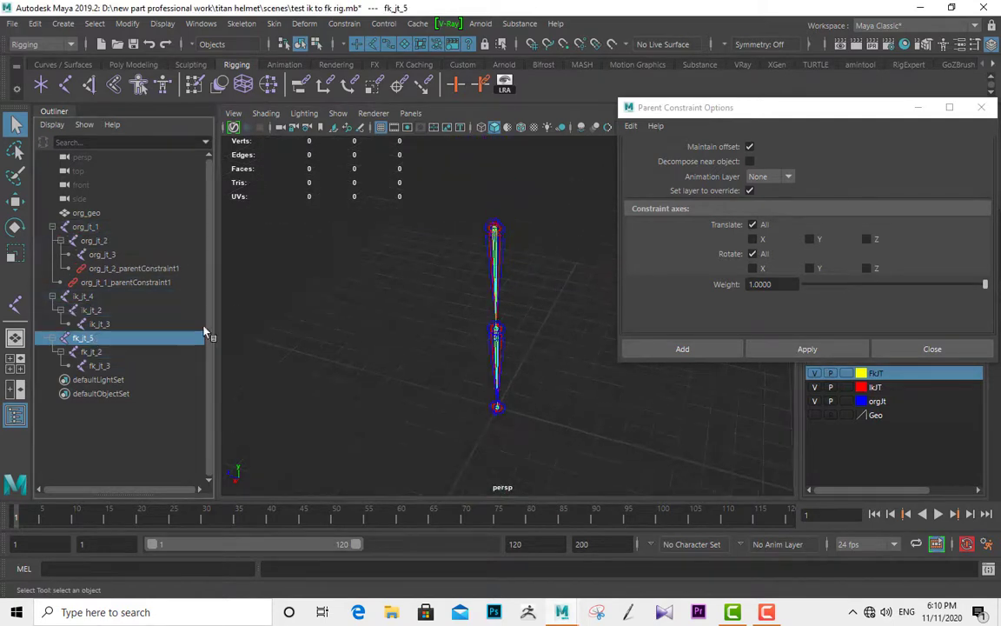
click(74, 295)
key(w)
middle_drag(477, 226, 543, 202)
key(ctrl+z)
scroll(518, 308, up, 3)
key(q)
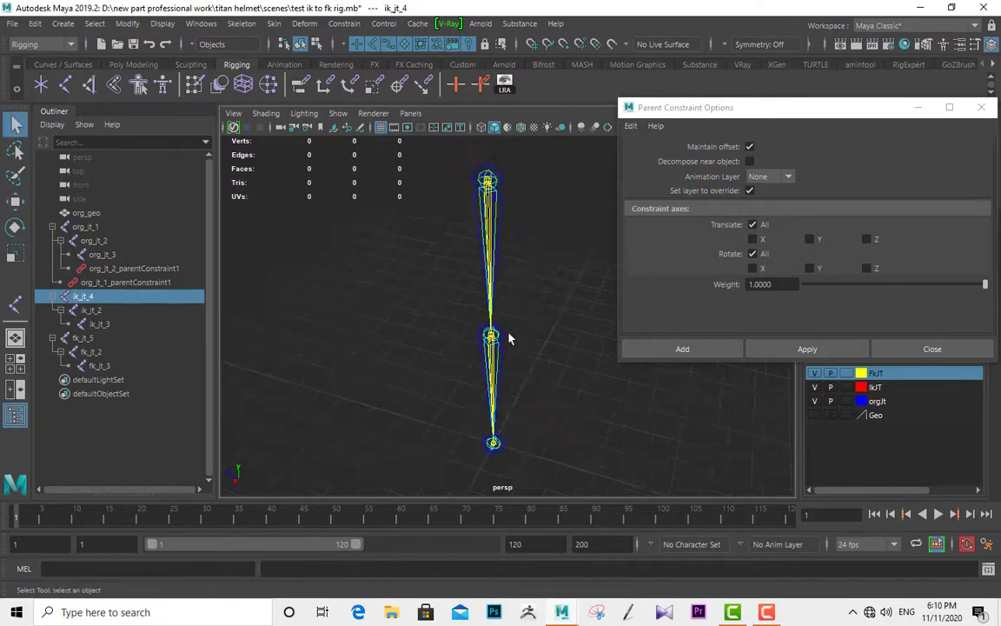
- Test-rotate fk_jt_5 to check how the original chain follows, and undo the rotation
click(502, 337)
click(82, 338)
key(e)
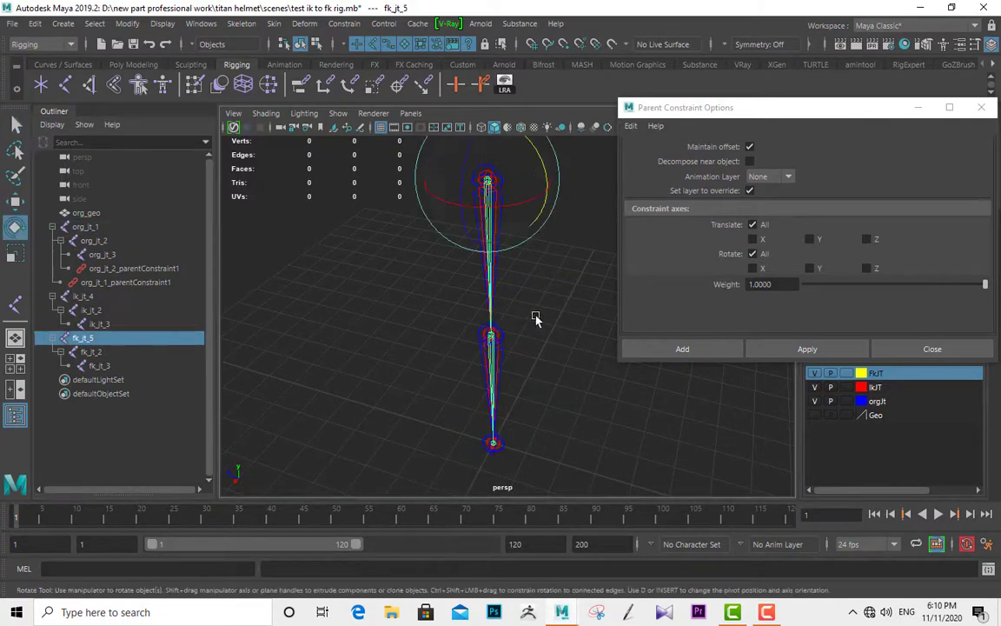
drag(541, 163, 549, 214)
key(ctrl+z)
alt+middle_drag(535, 321, 520, 359)
key(q)
- Close the parent constraint options, create a locator and raise it above the joint chains to about 10.43 in Translate Y
click(903, 349)
alt+drag(595, 328, 528, 92)
click(632, 292)
click(41, 86)
key(w)
alt+middle_drag(590, 291, 569, 372)
key(q)
- Create a display layer named ctrl with a light green color and add the locator to it
click(959, 355)
double_click(878, 374)
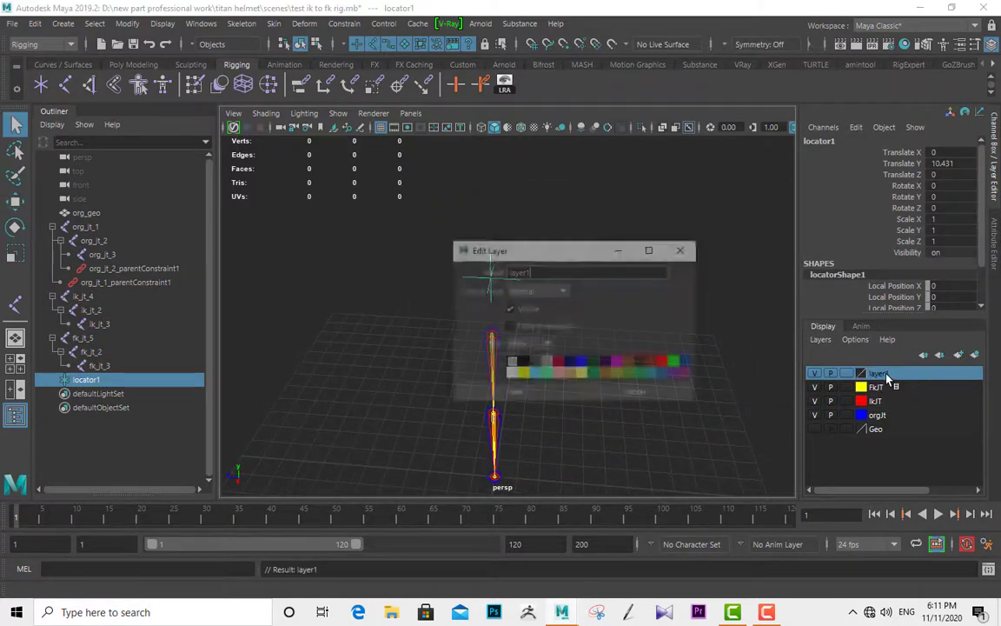
text(ctrl)
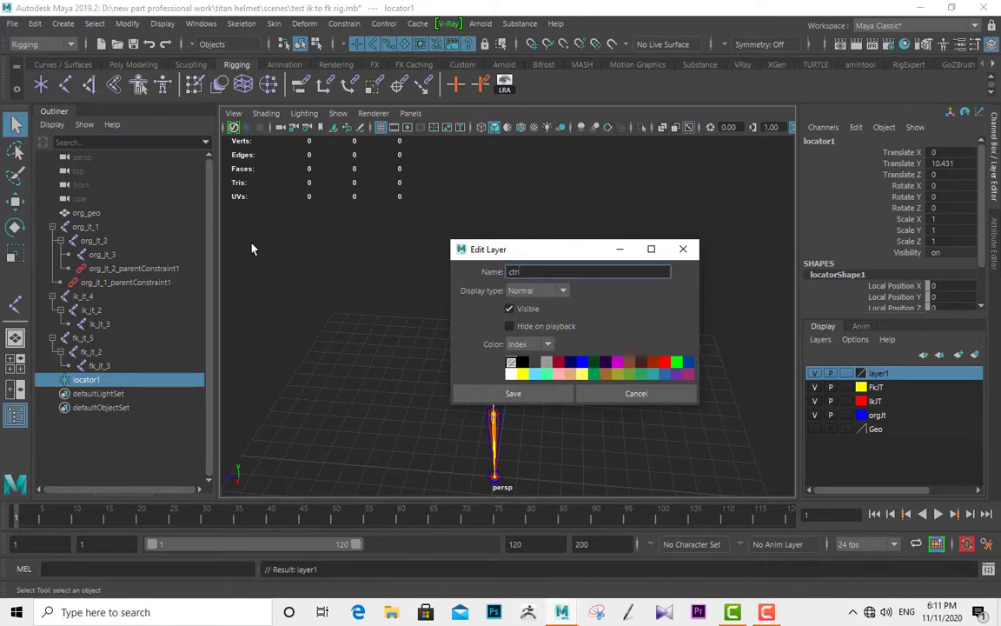
click(560, 363)
click(546, 397)
right_click(866, 374)
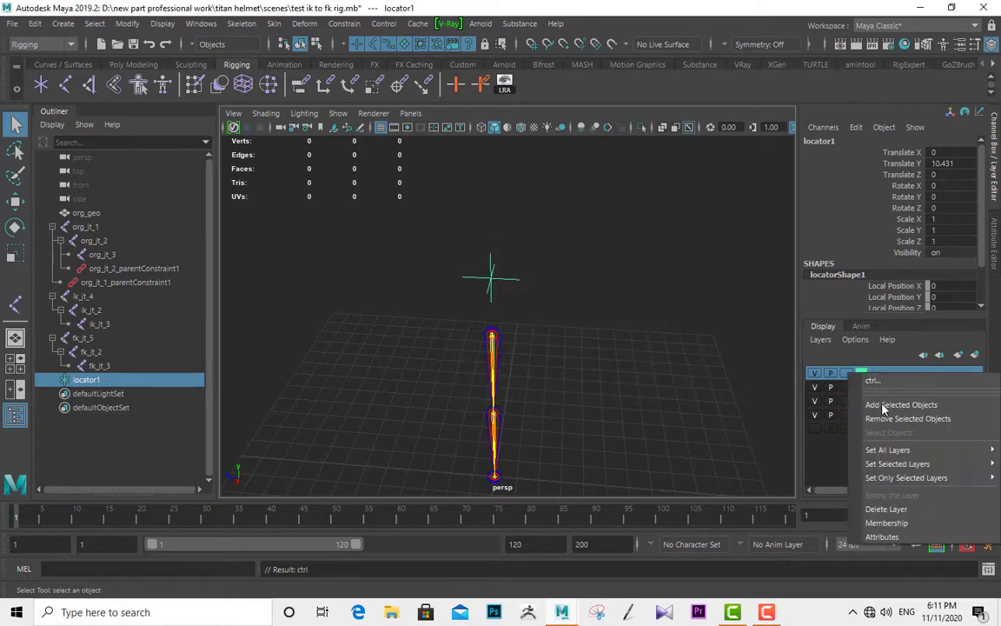
click(882, 405)
- Freeze the transformations of locator1
click(598, 349)
alt+drag(558, 318, 584, 304)
drag(578, 302, 389, 257)
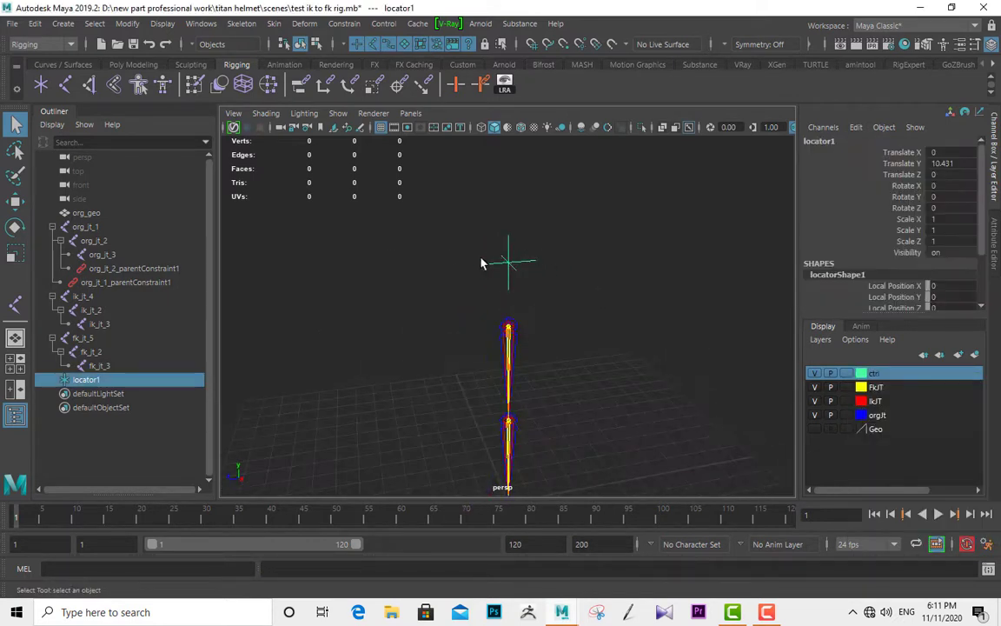
alt+drag(484, 263, 534, 276)
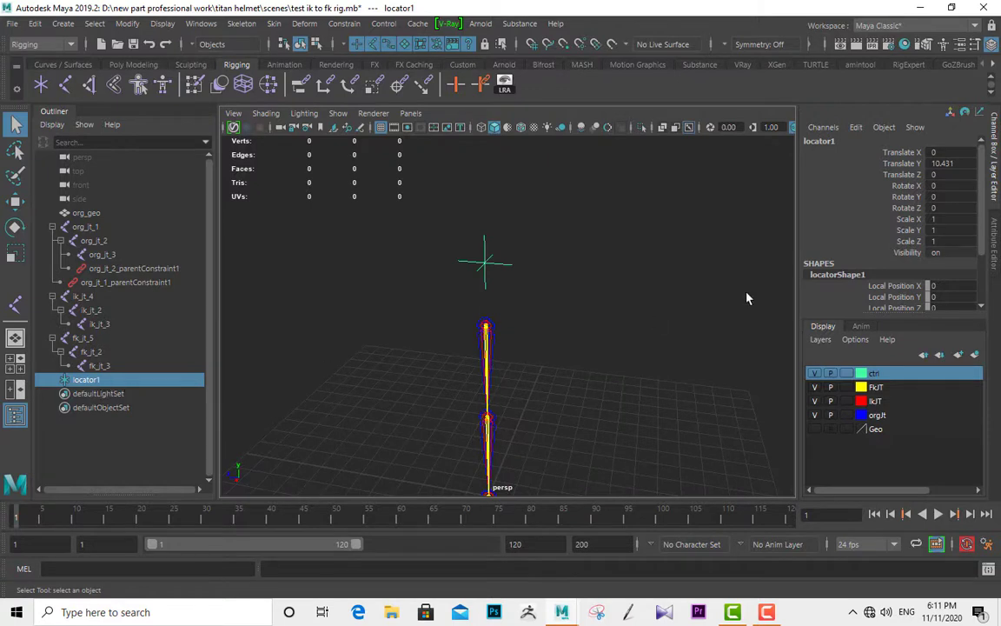
click(861, 65)
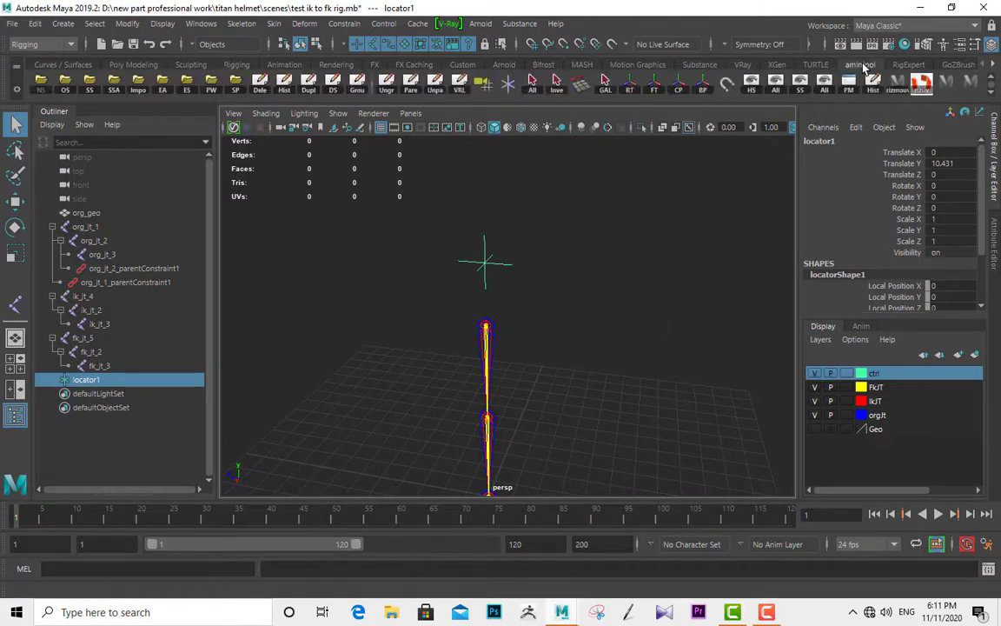
click(659, 85)
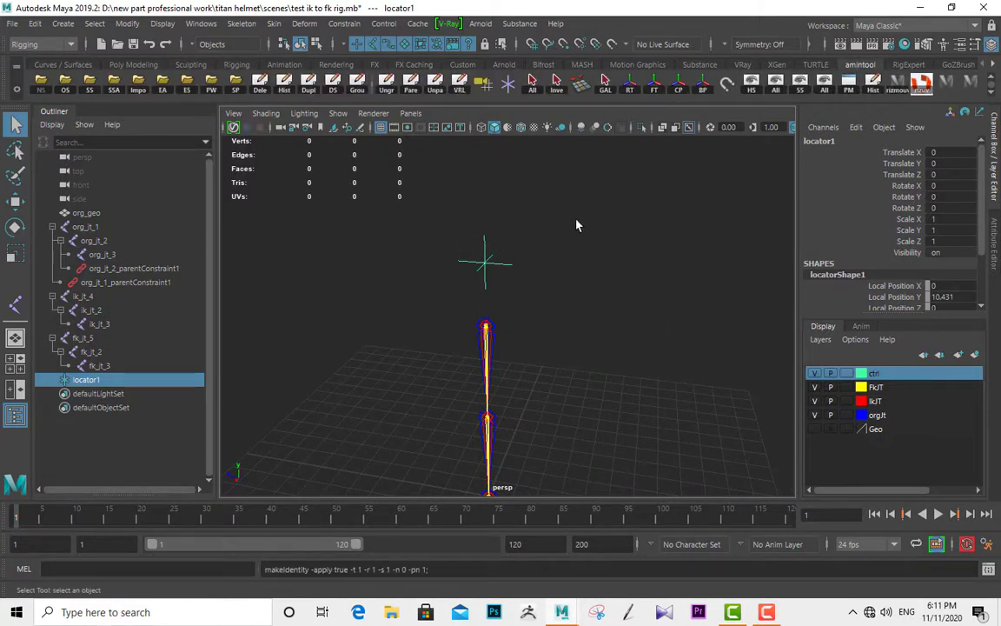
- Put the locator in a new group and rename the locator ctrl_ik_fk
alt+right_drag(576, 220, 625, 278)
alt+middle_drag(626, 278, 629, 239)
alt+drag(628, 240, 511, 221)
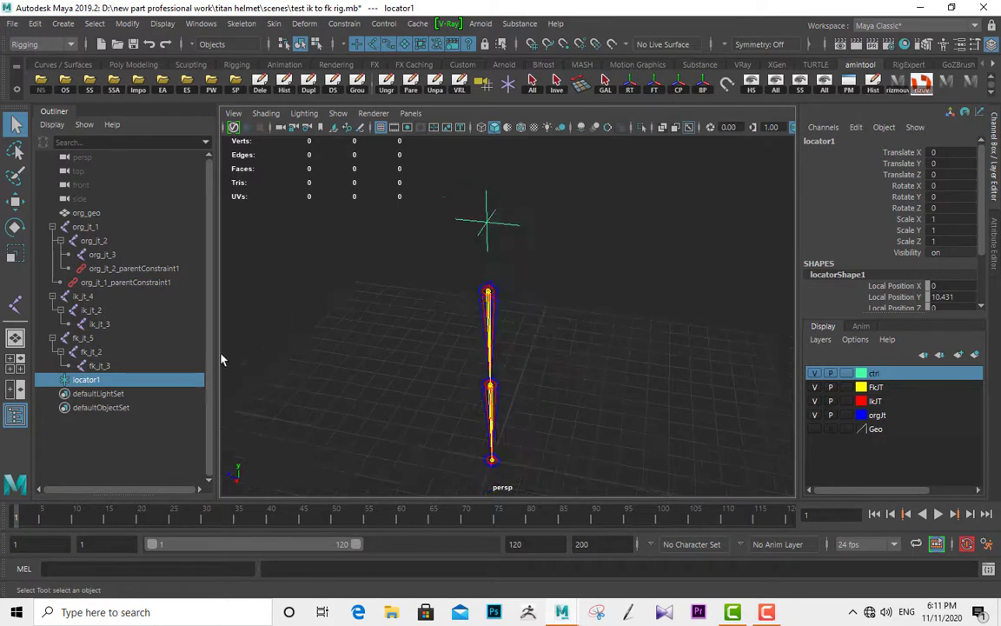
key(ctrl+g)
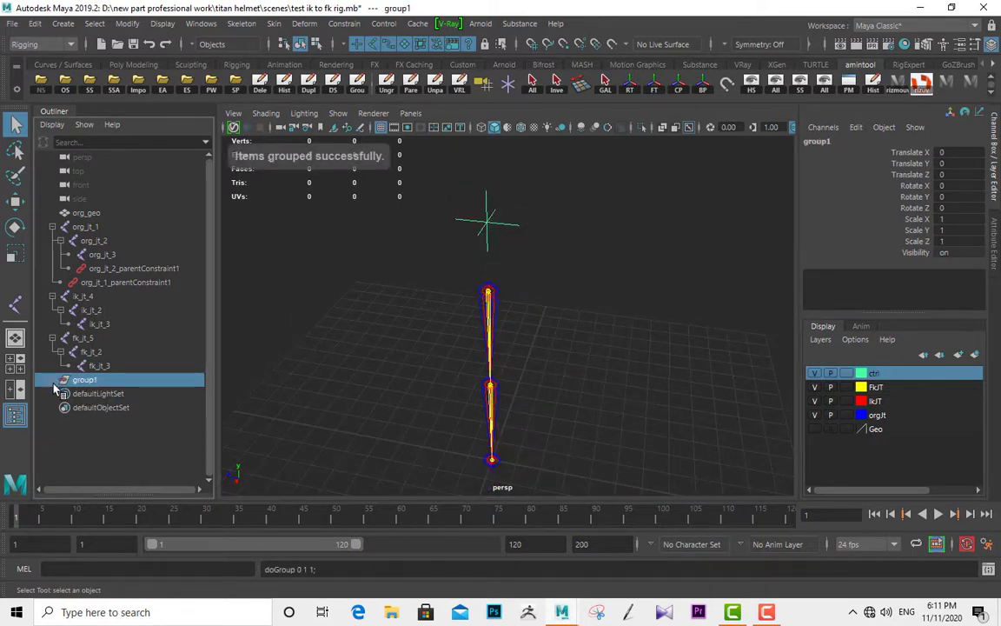
click(53, 380)
double_click(95, 394)
text(ctrl ik fk)
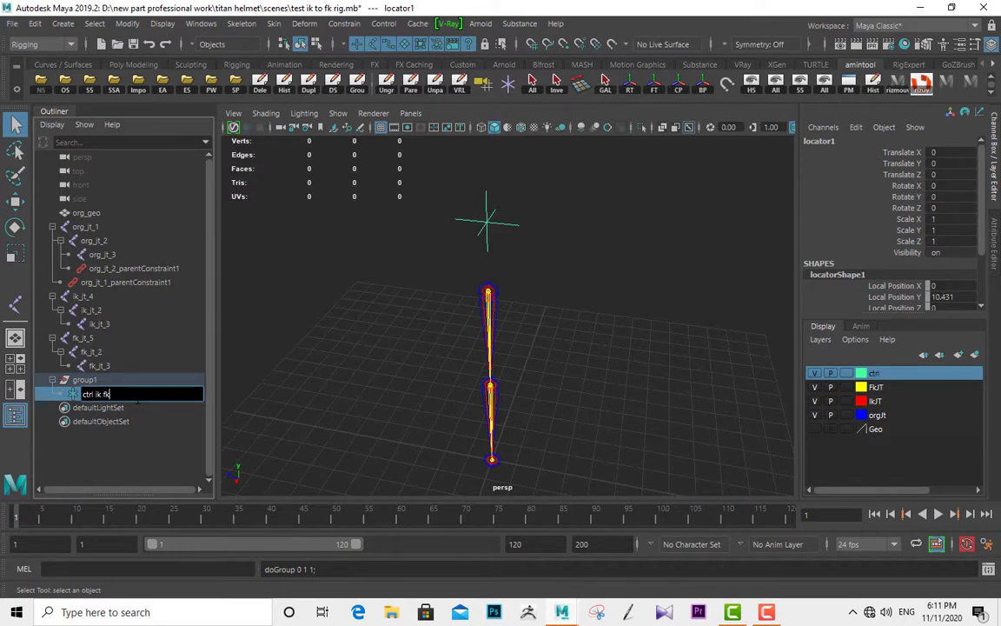
key(Return)
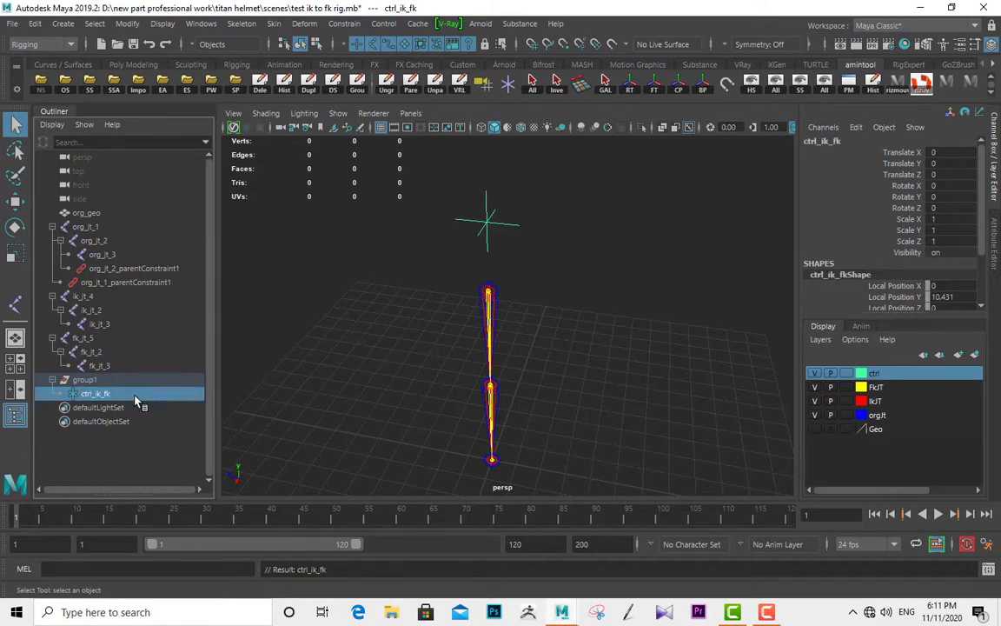
- Rename the group containing the locator as ctrl_ik_fk_grp
double_click(126, 382)
text(ctrl_ik_fk_grp)
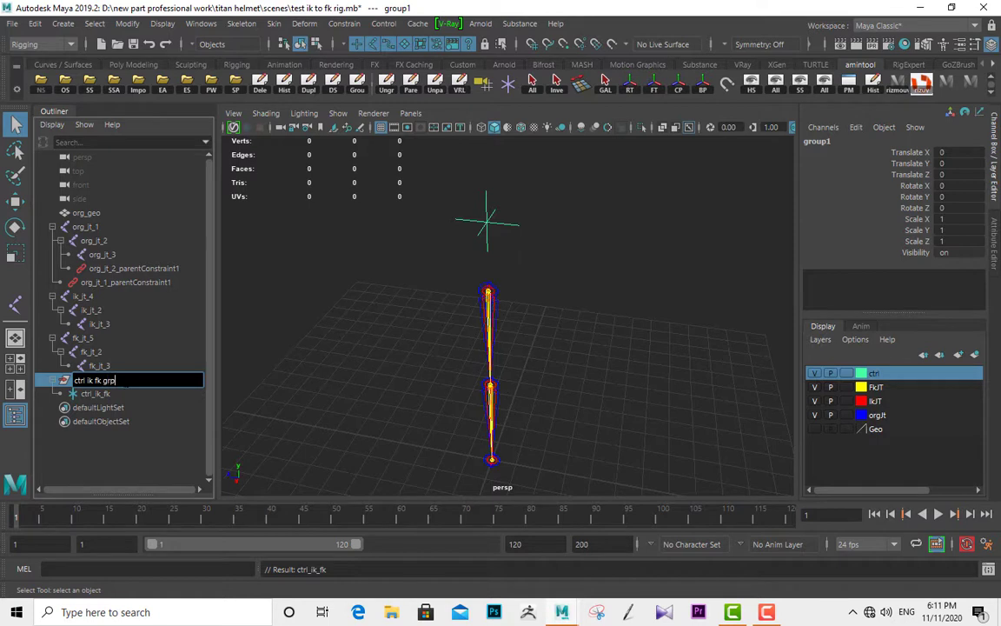
key(Return)
alt+drag(560, 270, 536, 262)
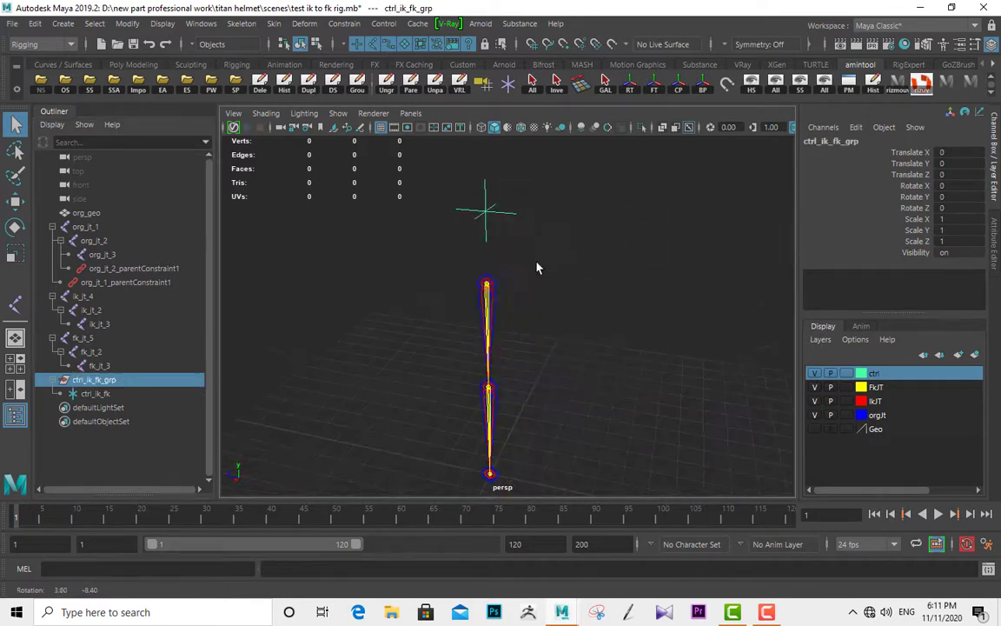
click(597, 314)
scroll(597, 313, down, 5)
alt+drag(597, 314, 492, 284)
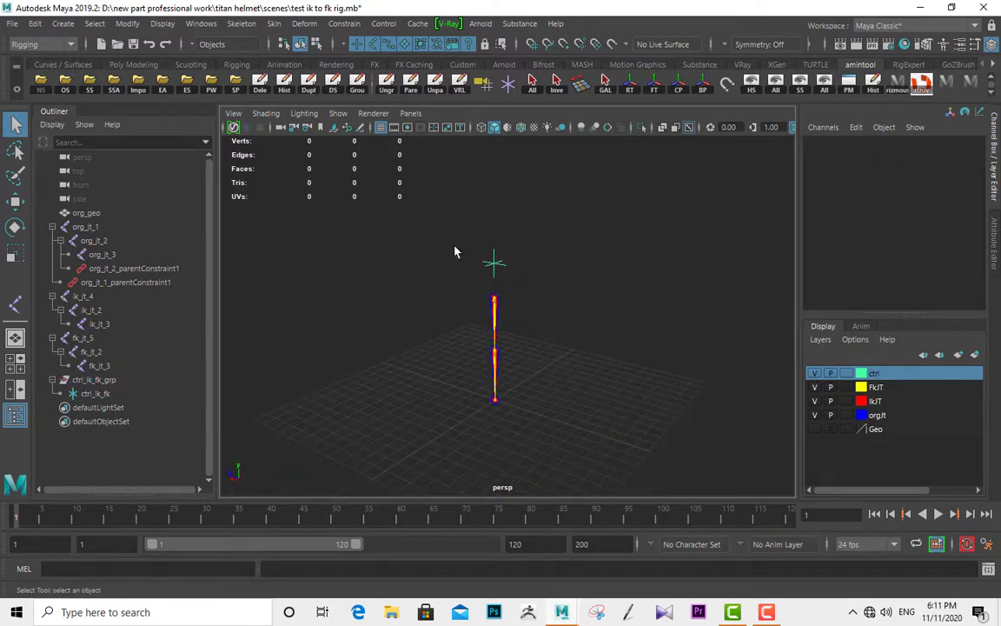
scroll(456, 251, up, 4)
alt+drag(457, 251, 603, 331)
scroll(600, 326, down, 3)
click(503, 259)
alt+drag(522, 289, 561, 325)
key(w)
key(q)
scroll(656, 369, up, 4)
click(661, 373)
alt+middle_drag(586, 297, 609, 295)
scroll(545, 286, down, 4)
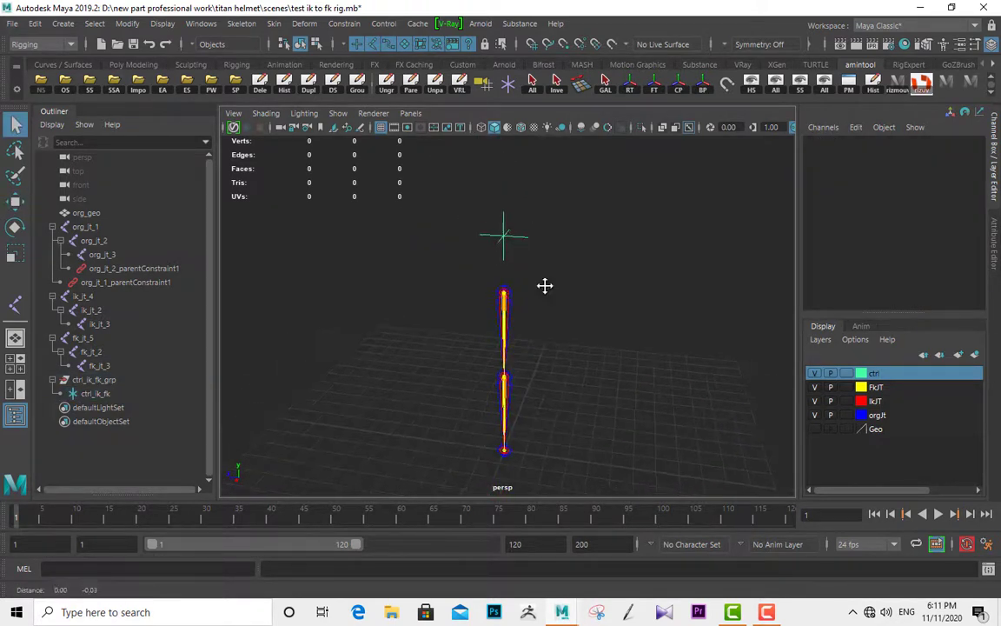
- Switch from the Rigging to the Animation menu set
alt+middle_drag(545, 286, 536, 249)
click(28, 46)
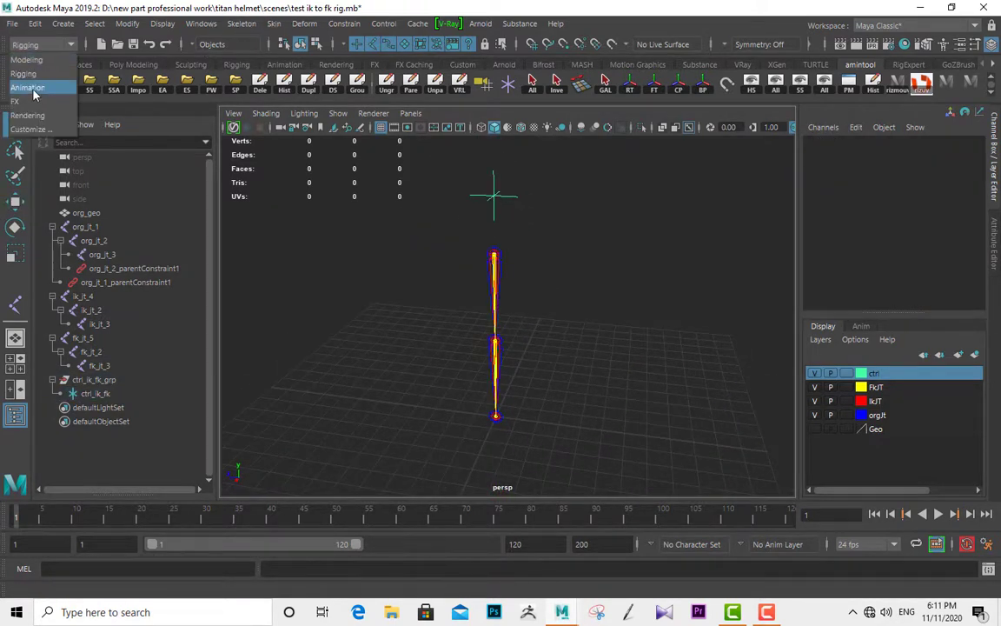
click(31, 88)
click(234, 23)
mouse_move(375, 142)
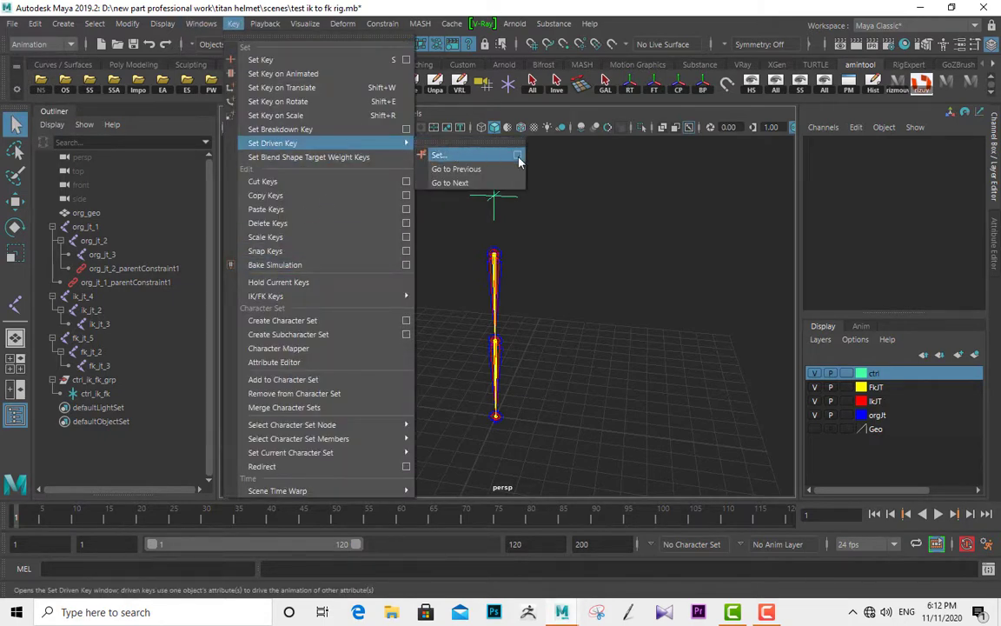
click(518, 156)
drag(308, 165, 285, 84)
scroll(541, 273, up, 2)
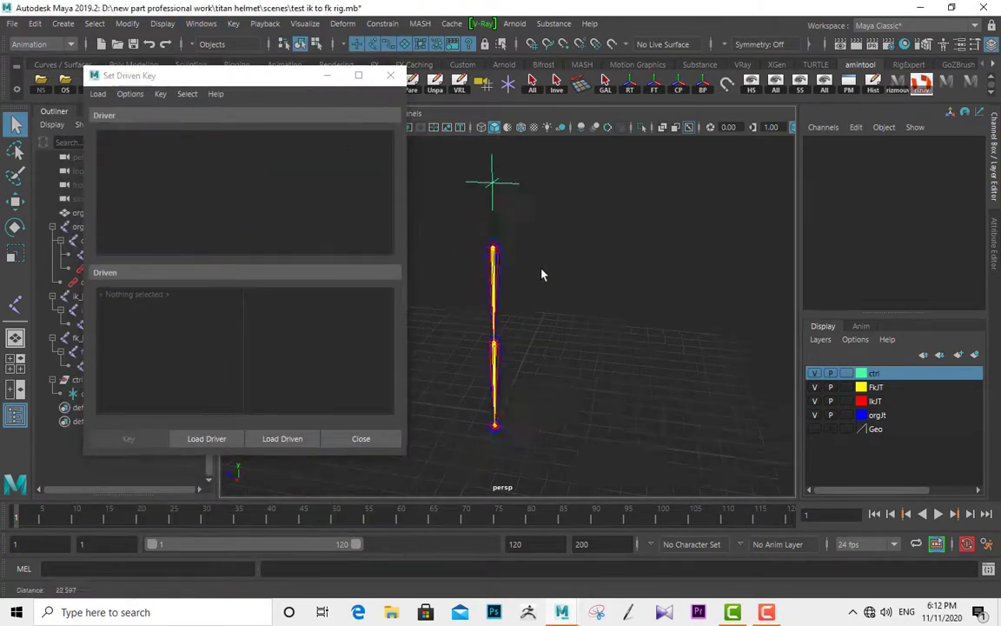
alt+middle_drag(541, 273, 584, 316)
drag(93, 76, 185, 105)
click(539, 222)
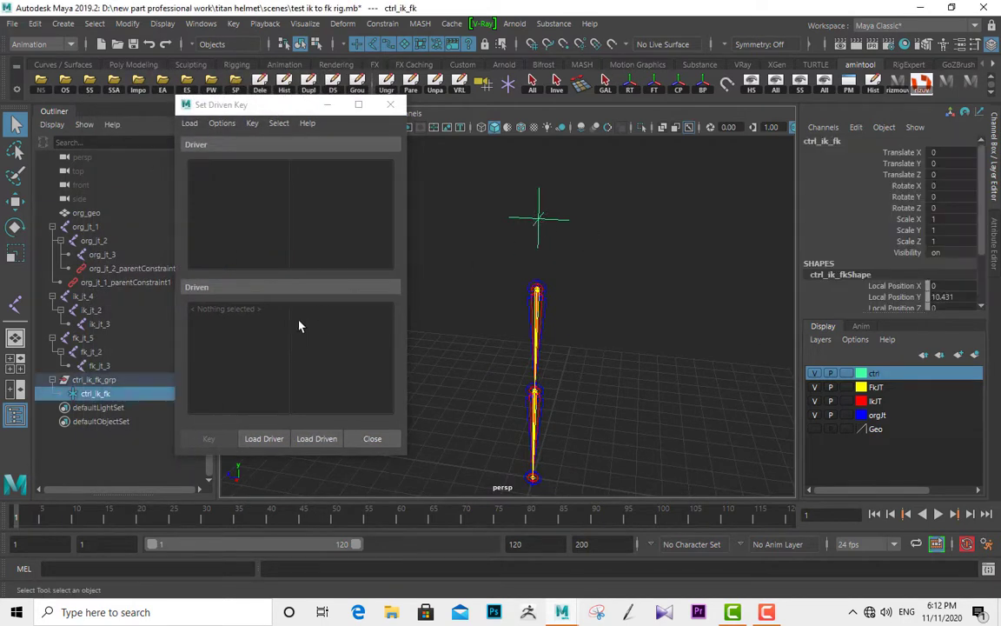
click(269, 439)
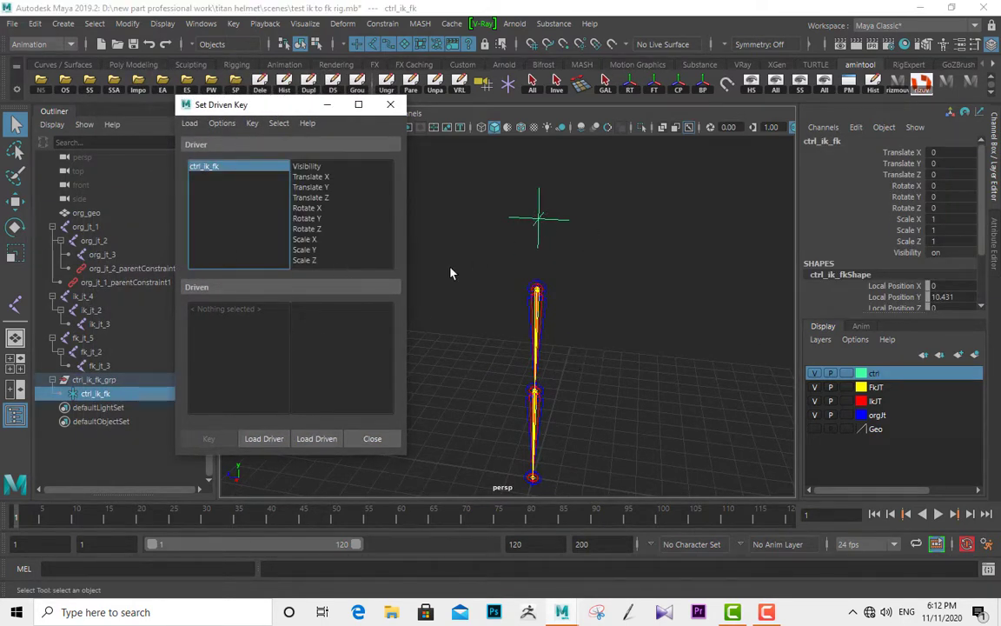
click(371, 438)
- Add a keyable float attribute "ik fk" to ctrl_ik_fk with minimum 0, maximum 1 and default 0
click(856, 126)
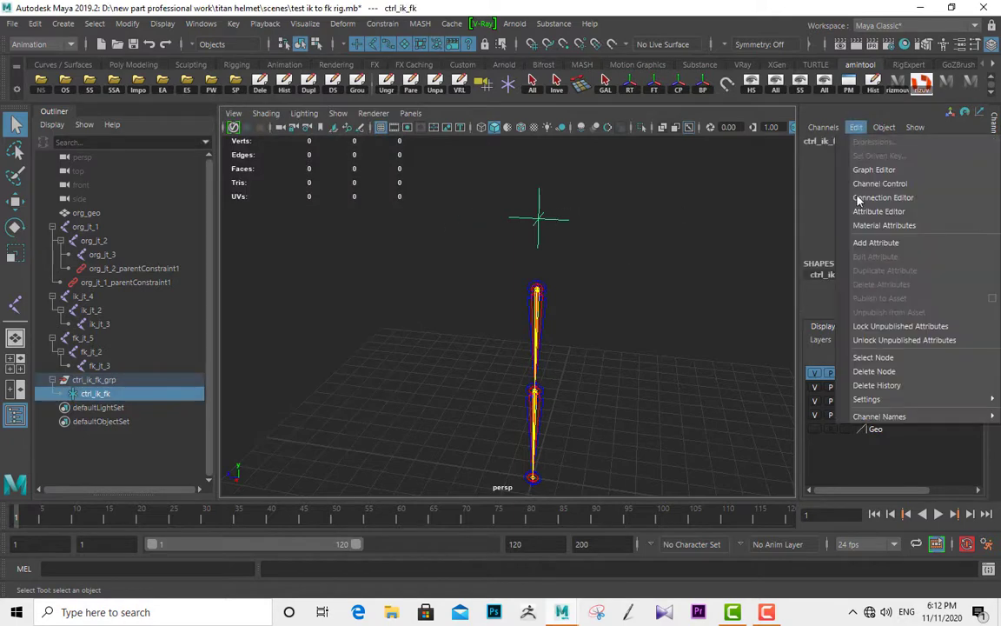
click(872, 244)
drag(876, 229, 612, 106)
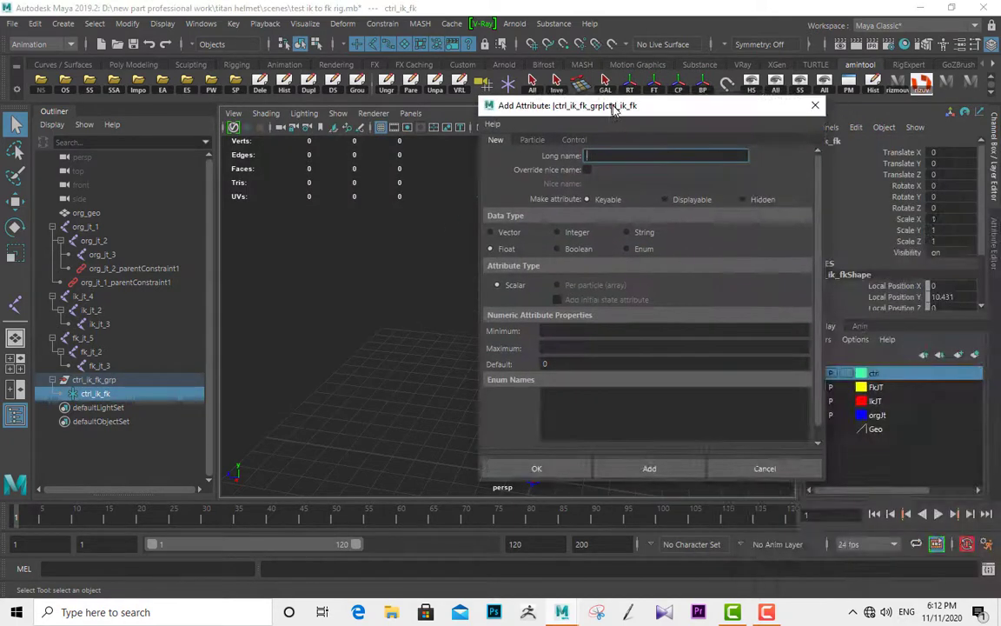
click(610, 153)
text(ik fk)
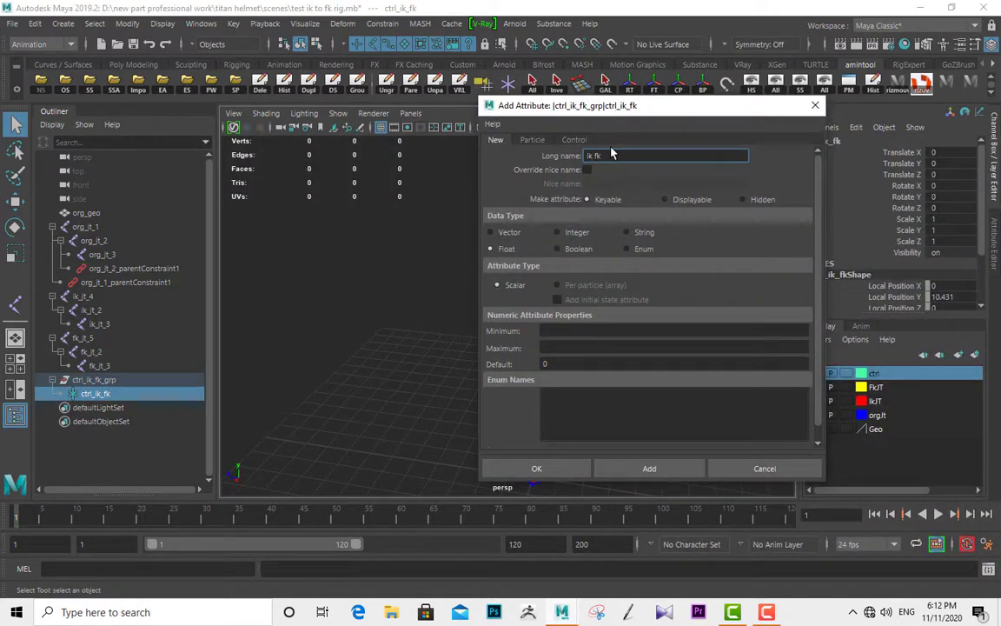
click(563, 327)
text(0)
key(Tab)
text(1)
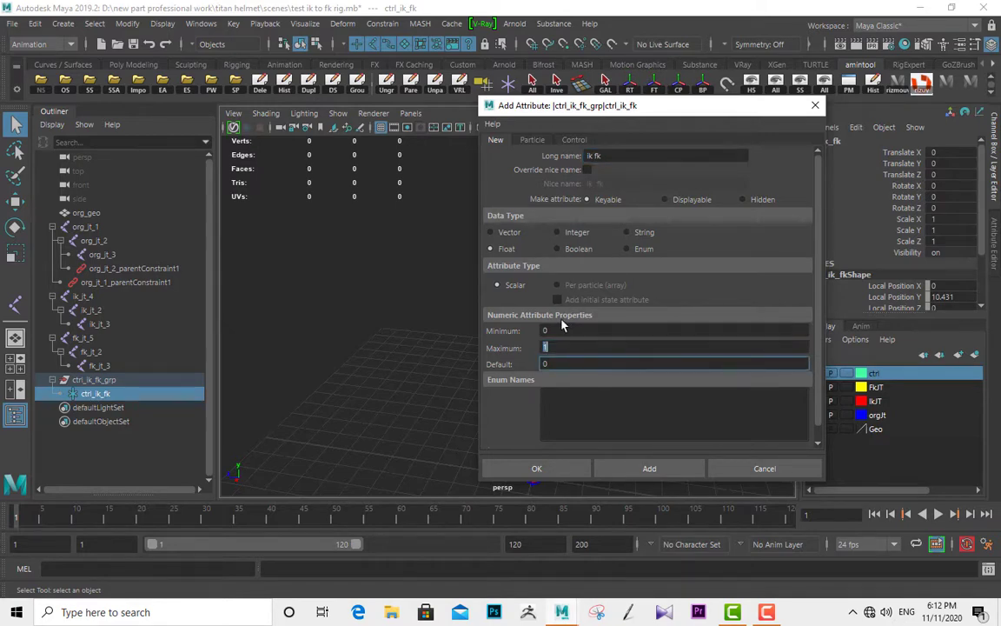
click(536, 469)
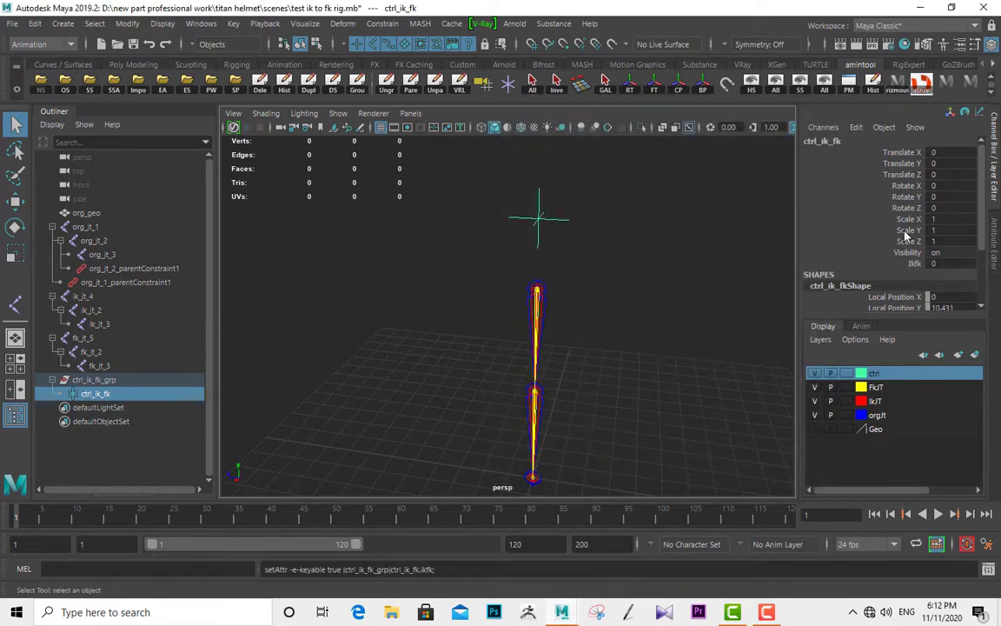
- Lock and hide the Scale X, Scale Y and Scale Z channels of ctrl_ik_fk
drag(903, 219, 904, 242)
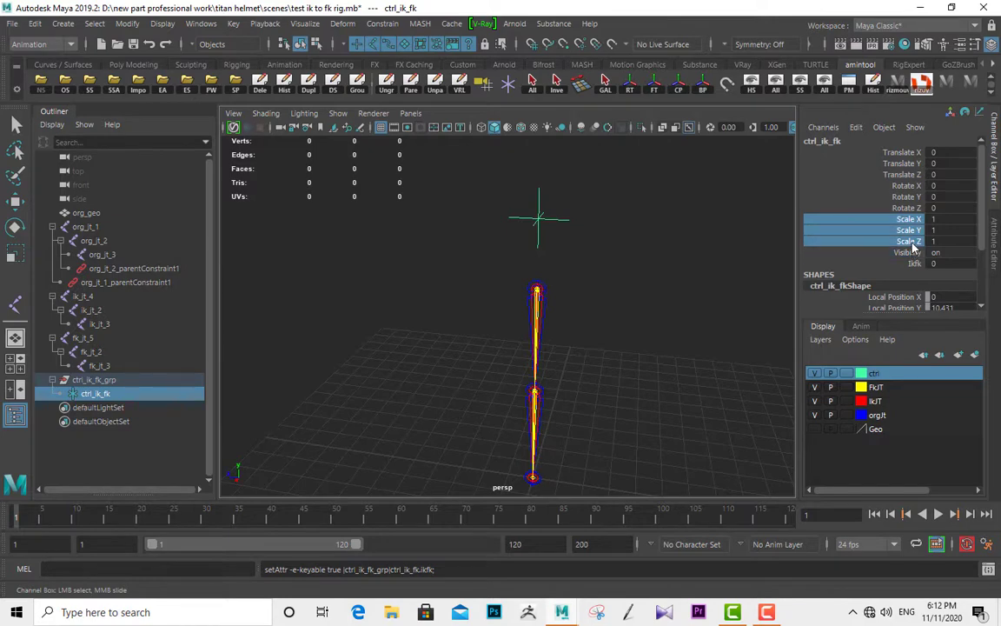
right_click(906, 243)
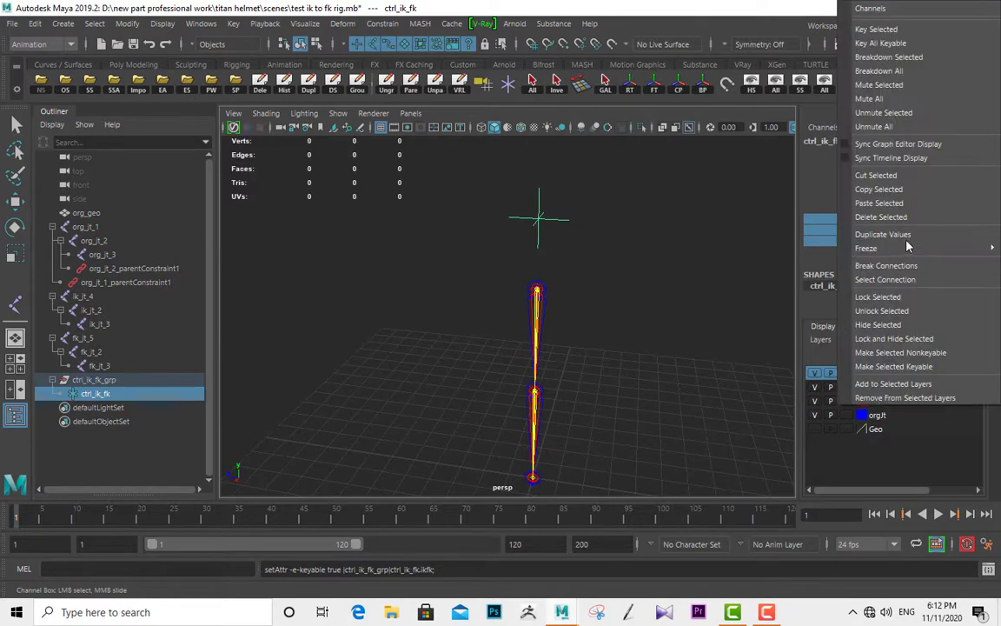
click(905, 339)
click(682, 224)
- Open Set Driven Key for the locator and load ctrl_ik_fk as the driver
mouse_move(682, 223)
alt+mouse_down()
mouse_move(661, 248)
mouse_move(676, 239)
alt+mouse_up()
drag(608, 252, 441, 220)
click(235, 24)
mouse_move(360, 128)
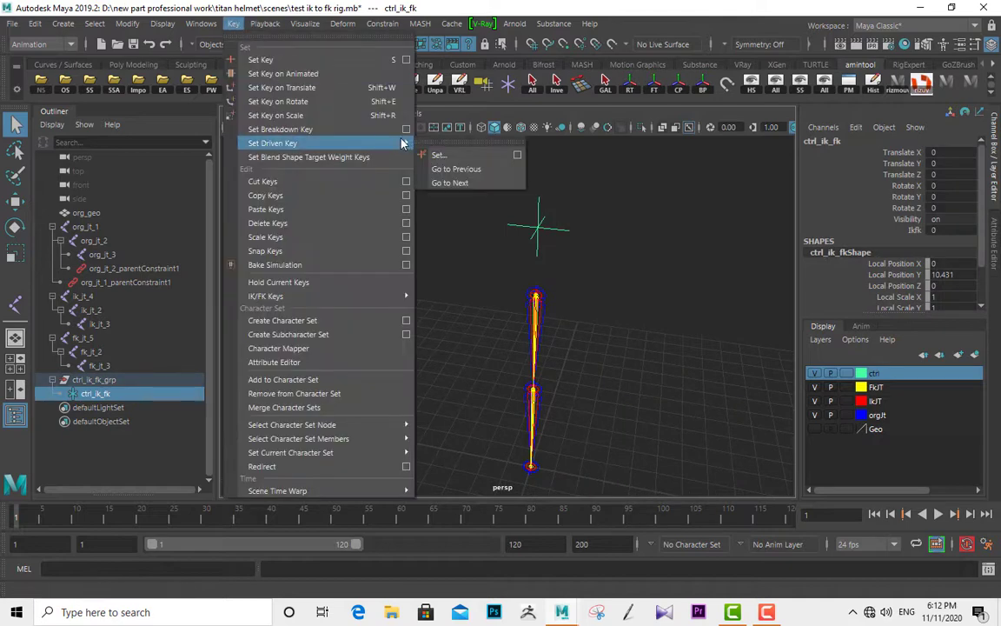
click(459, 130)
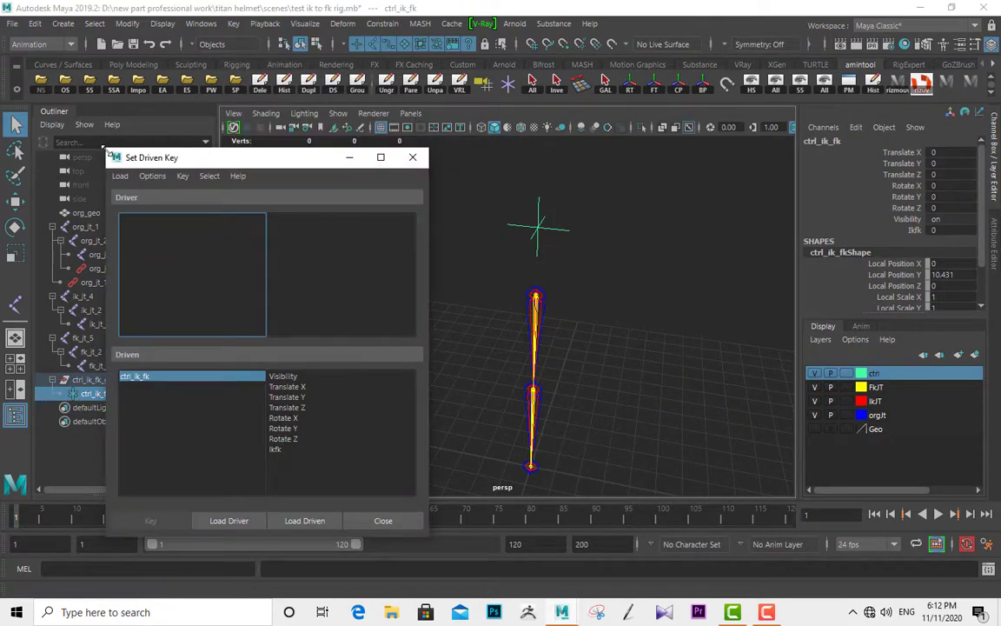
drag(107, 148, 196, 119)
drag(256, 126, 252, 44)
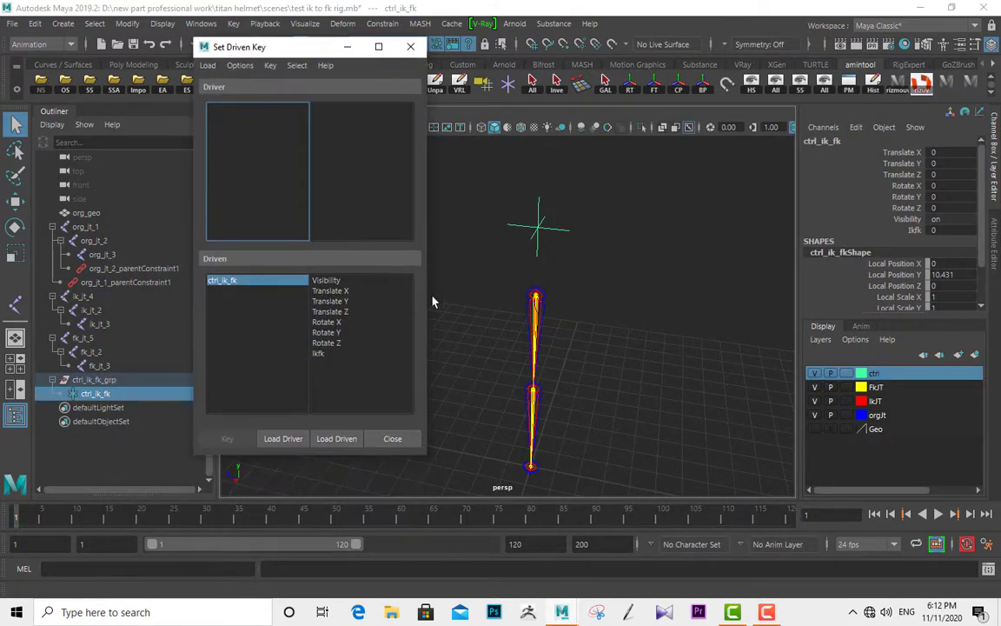
alt+middle_drag(474, 307, 491, 324)
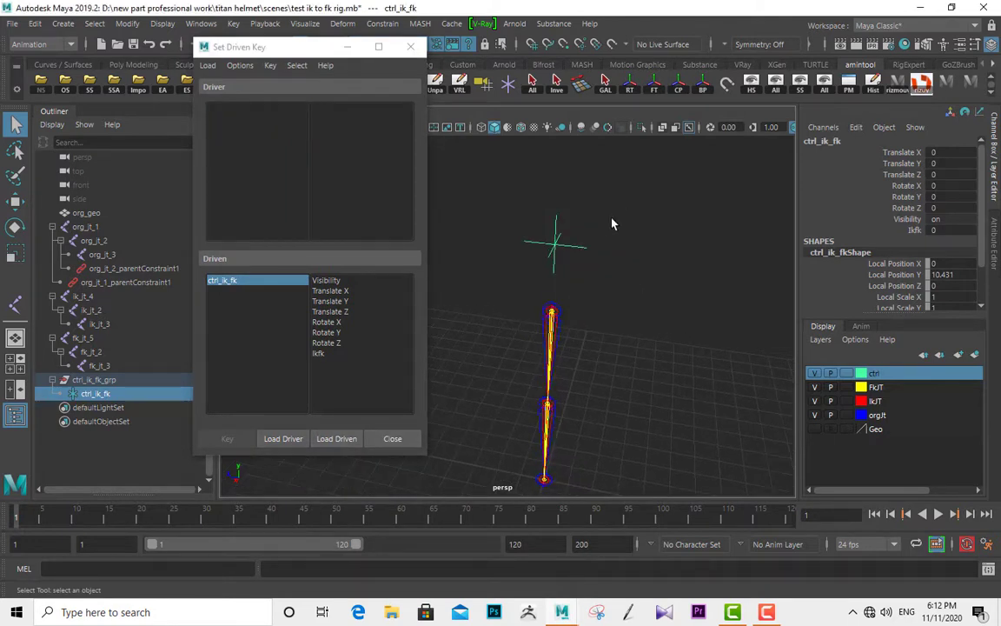
click(287, 437)
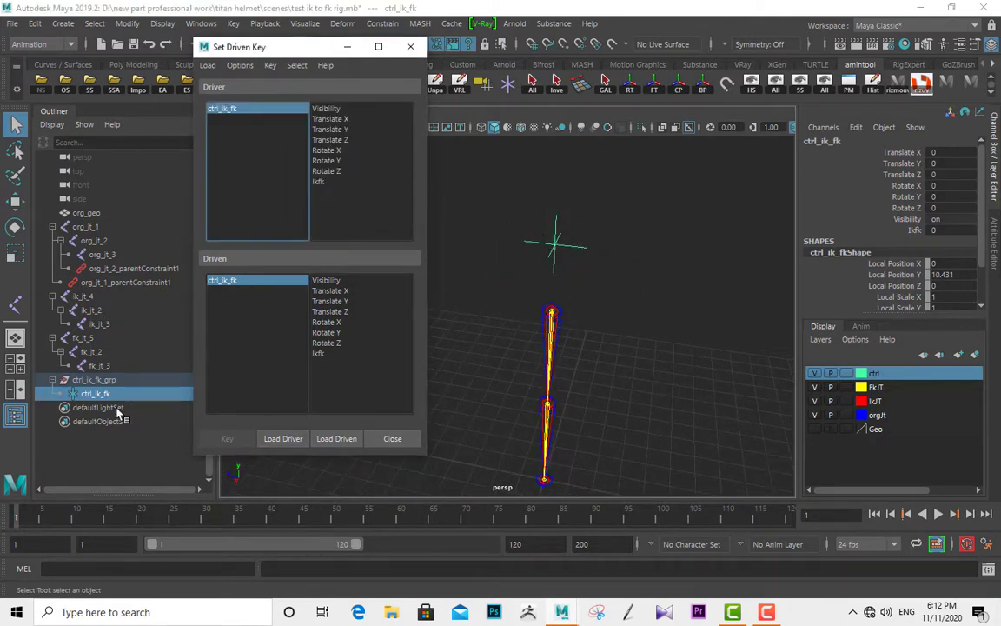
- Load the org_jt_2 and org_jt_1 parent constraints as driven and pick the Ik Jt 4W1 weight of org_jt_1_parentConstraint1
click(122, 269)
ctrl+click(122, 281)
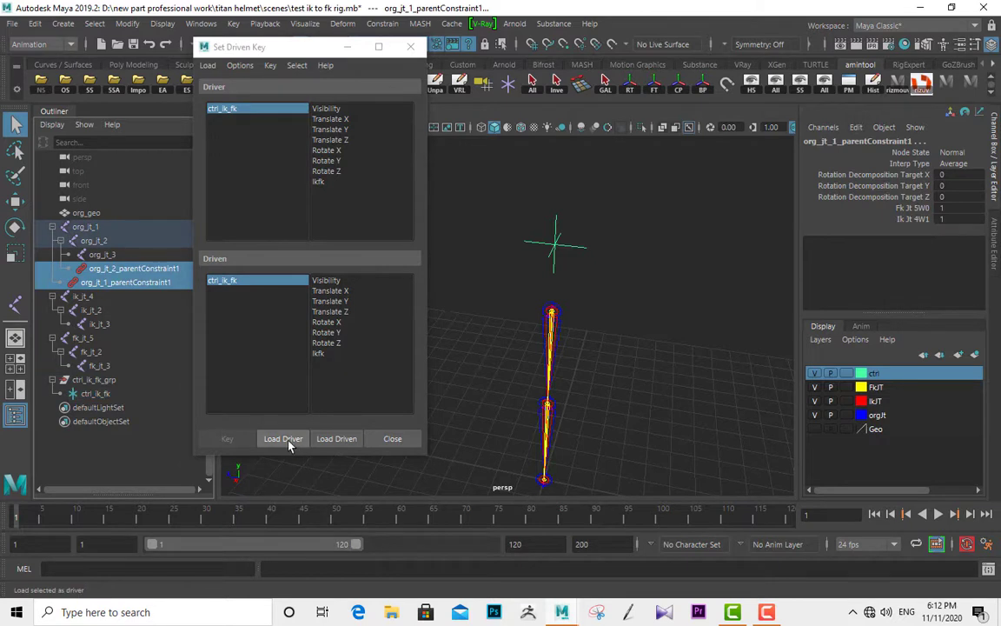
click(335, 438)
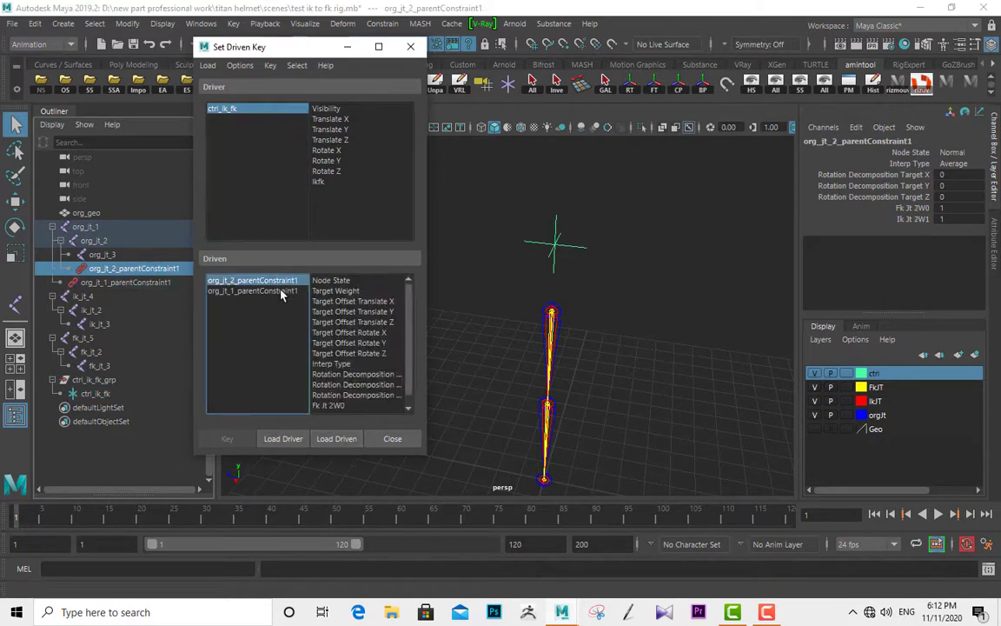
scroll(365, 343, down, 1)
click(240, 290)
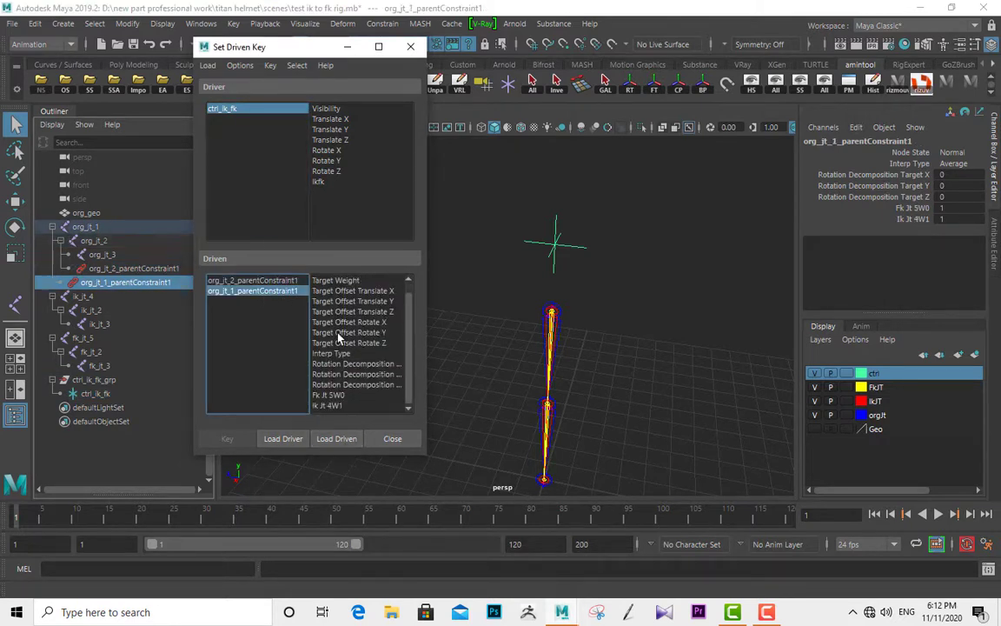
click(337, 404)
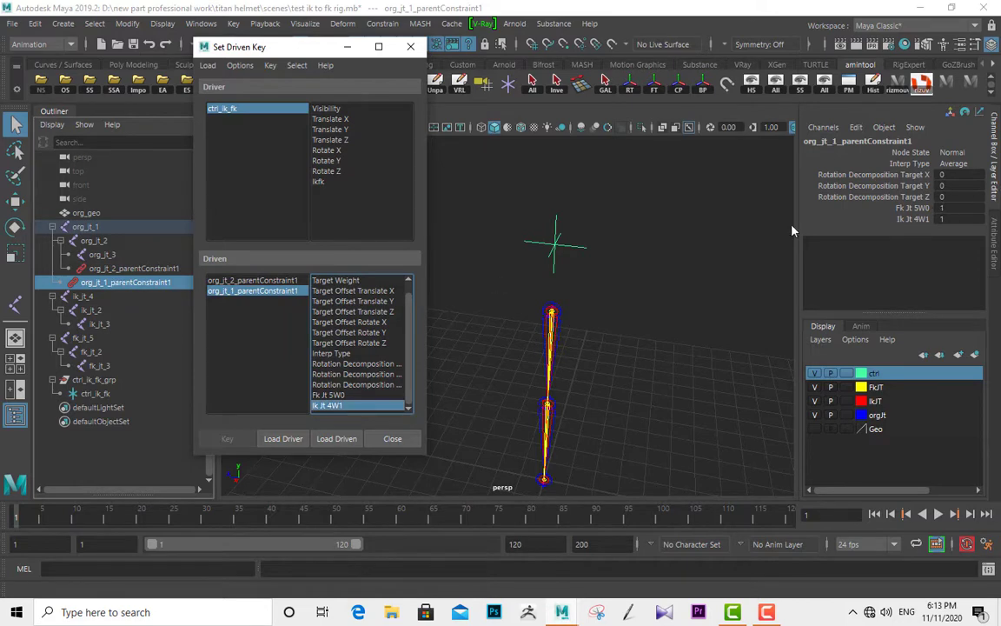
- Try to move the original chain's root joint org_jt_1 away from the IK and FK chains
scroll(574, 300, down, 1)
alt+middle_drag(574, 299, 583, 286)
scroll(599, 327, up, 2)
alt+middle_drag(601, 328, 608, 330)
click(583, 286)
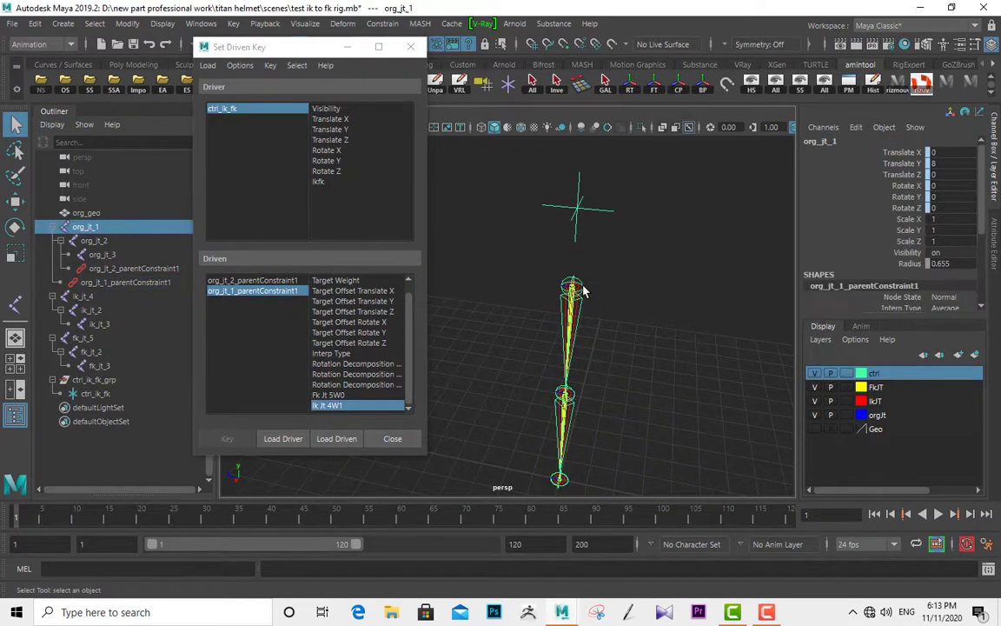
key(w)
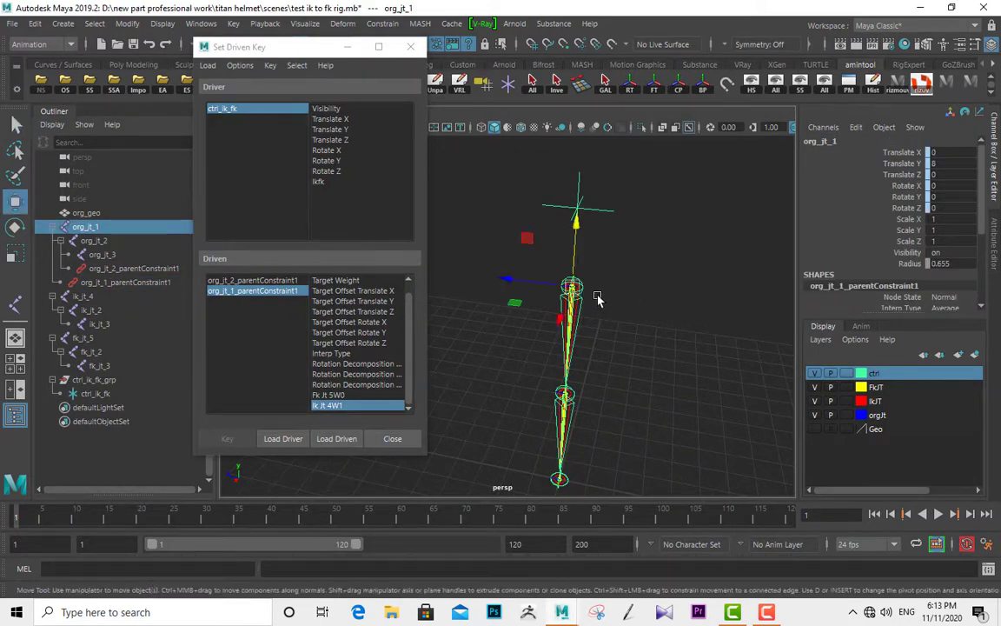
drag(573, 286, 634, 285)
key(ctrl+z)
key(q)
- Try to move the FK chain's root joint fk_jt_5 away from the other chains
click(89, 340)
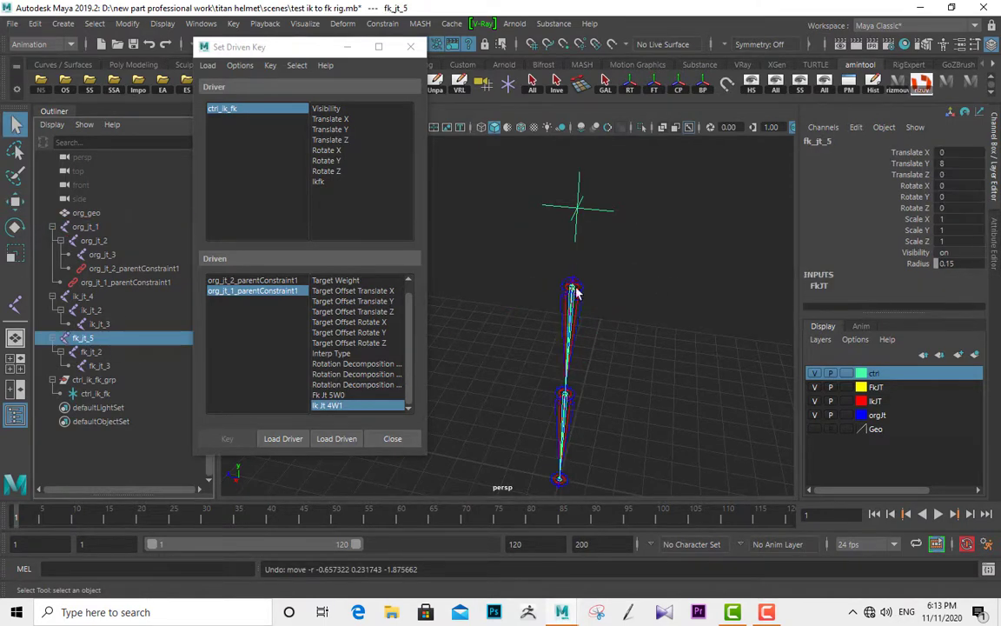
key(w)
drag(573, 288, 670, 280)
alt+middle_drag(678, 365, 637, 332)
alt+drag(636, 332, 672, 329)
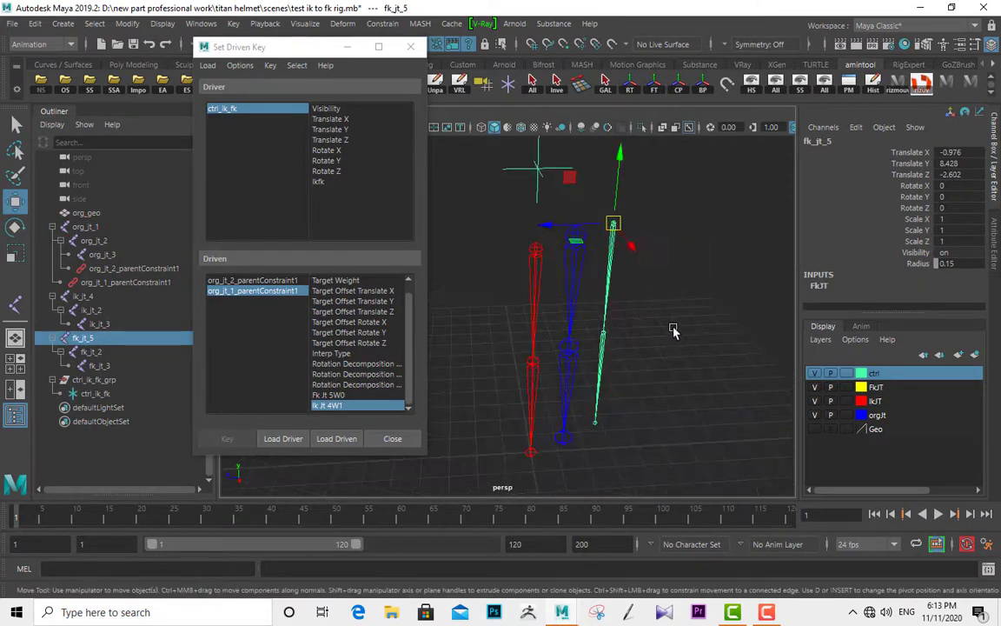
key(q)
key(ctrl+z)
key(w)
drag(535, 252, 627, 237)
key(ctrl+z)
key(q)
- Move the IK chain's root joint ik_jt_4 to about X -0.088, Y 8.54, Z -2.479, separating it from the FK chain
click(101, 298)
key(w)
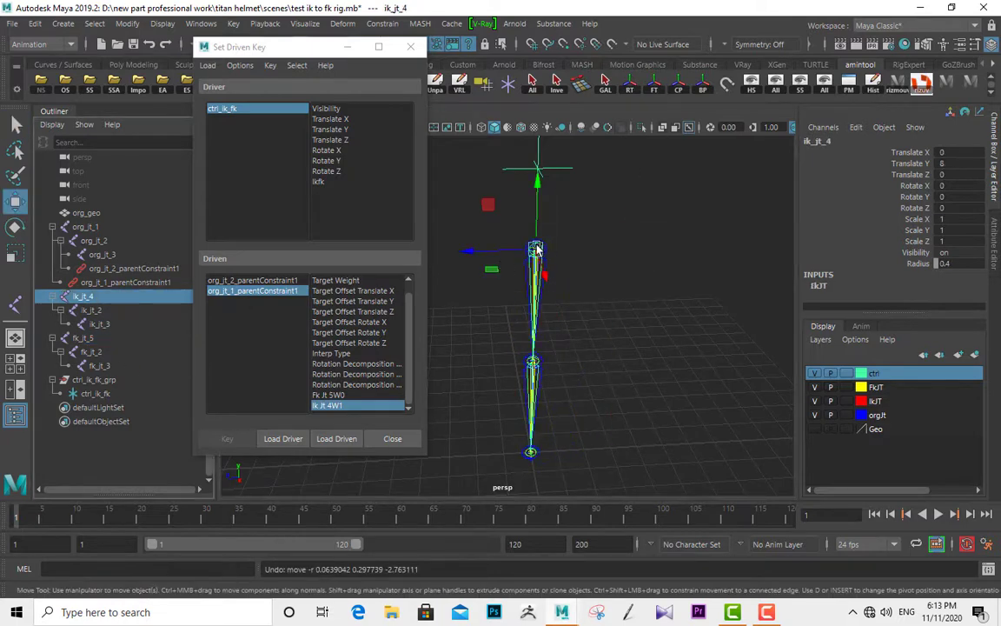
drag(536, 251, 618, 232)
key(q)
mouse_move(531, 271)
alt+mouse_down()
mouse_move(494, 238)
mouse_move(548, 262)
alt+mouse_up()
alt+right_drag(548, 262, 552, 289)
alt+drag(552, 289, 465, 282)
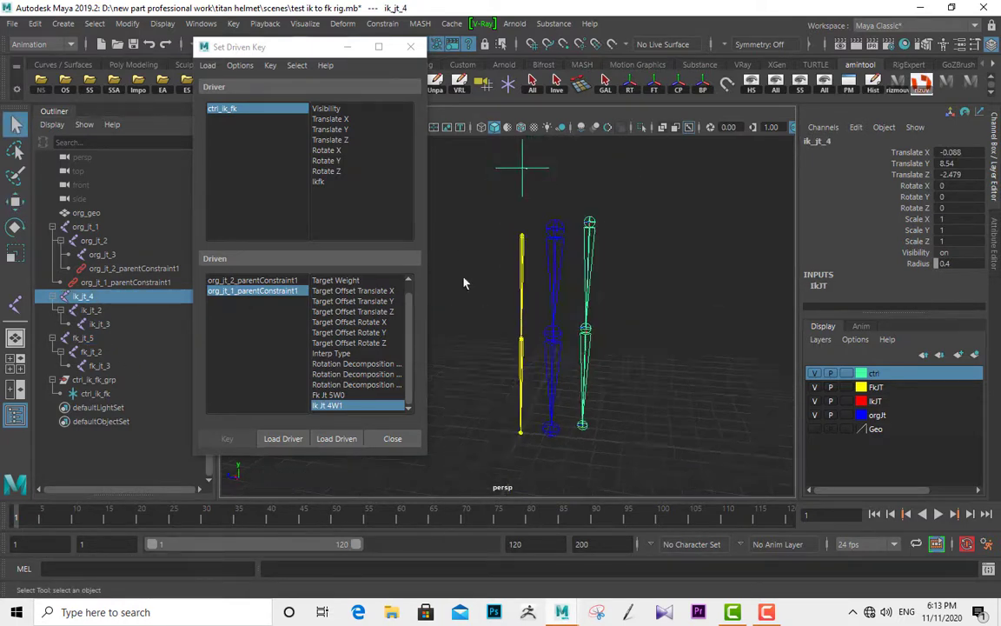
- Test weights of 0 for Fk Jt 2W0 and Ik Jt 2W1 on org_jt_2_parentConstraint1 and set both back to 1
click(136, 271)
double_click(959, 208)
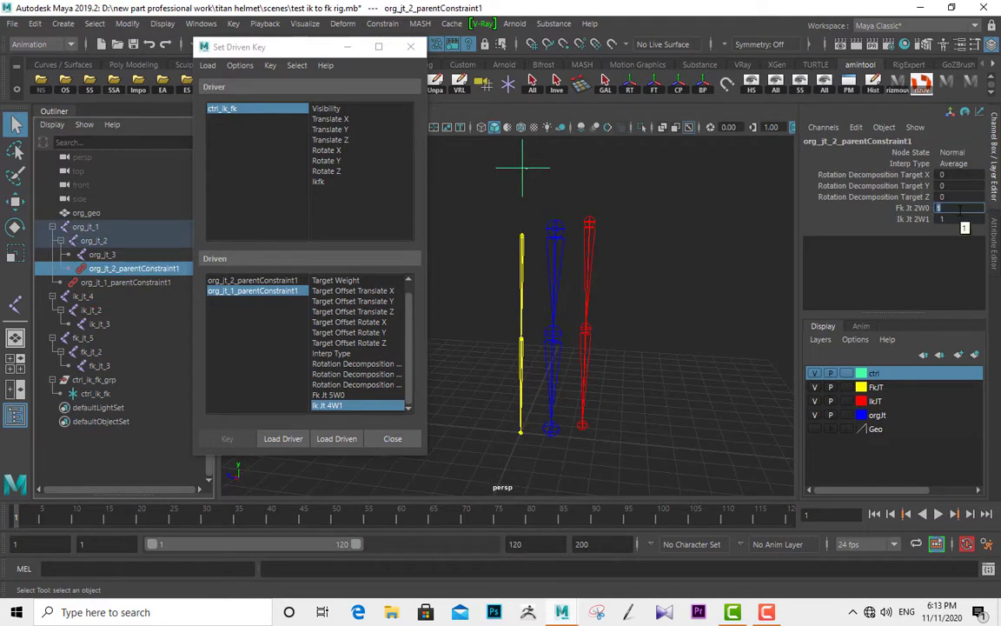
text(0)
key(Tab)
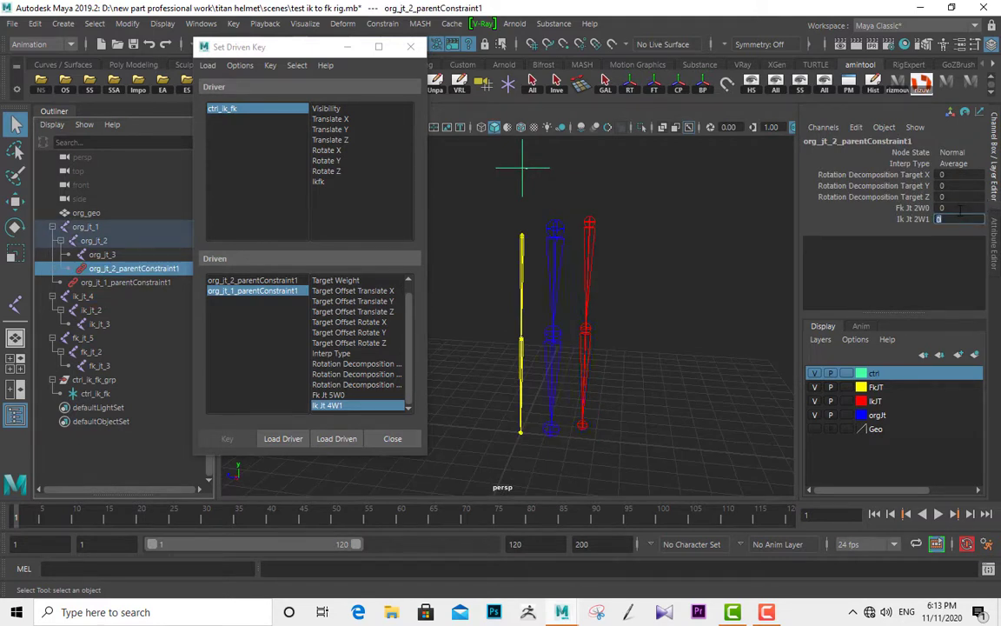
click(960, 209)
text(1)
key(Tab)
- Pick Ikfk of ctrl_ik_fk as the driver attribute and the FK and IK weights of both parent constraints as driven attributes
alt+drag(692, 257, 659, 261)
alt+middle_drag(659, 262, 654, 278)
alt+right_drag(654, 279, 638, 272)
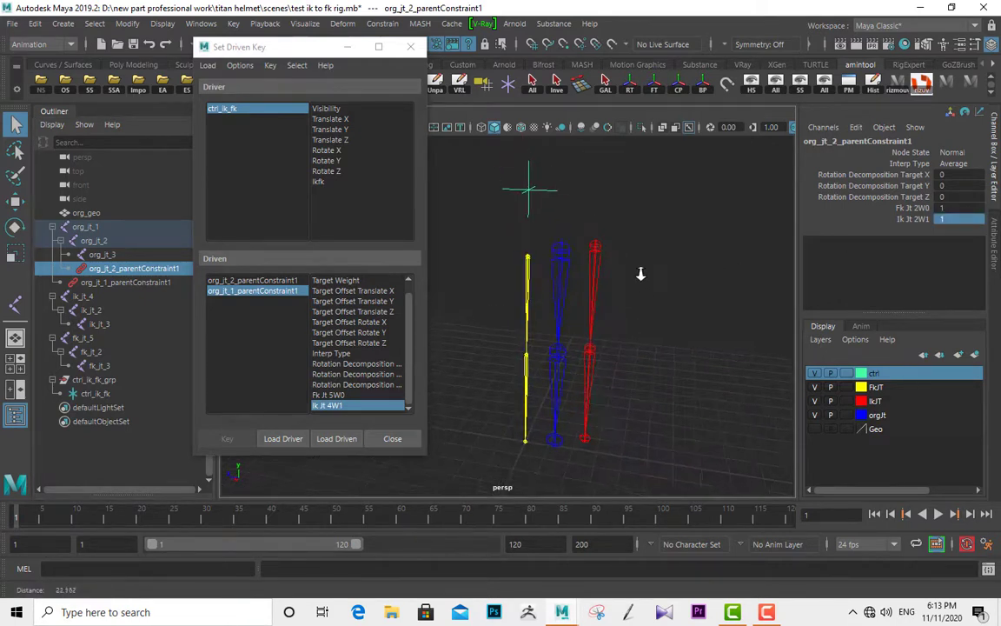
alt+middle_drag(638, 273, 645, 295)
click(538, 209)
click(934, 232)
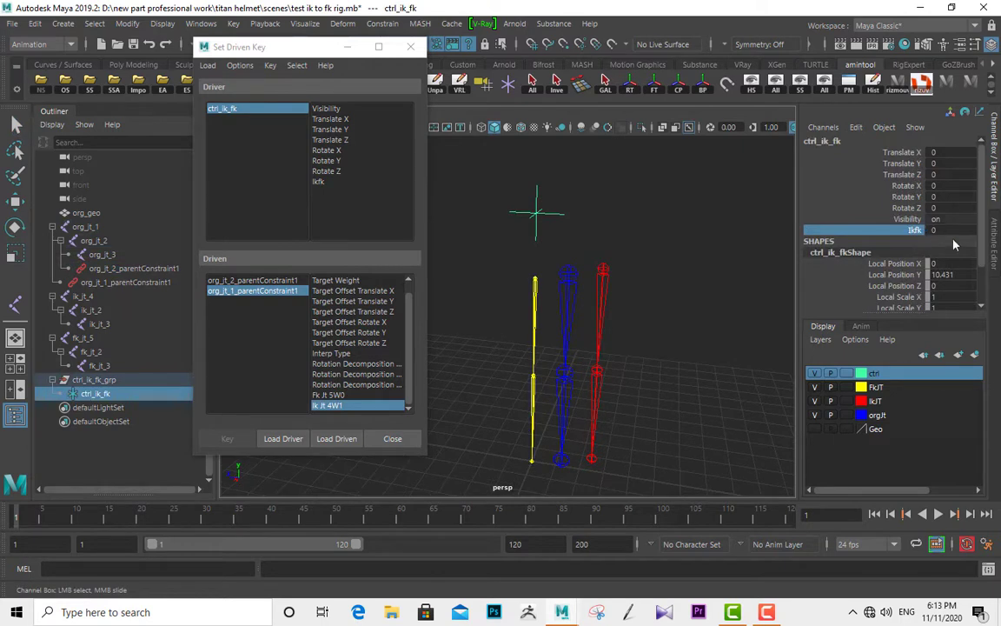
click(949, 230)
alt+right_drag(658, 269, 647, 271)
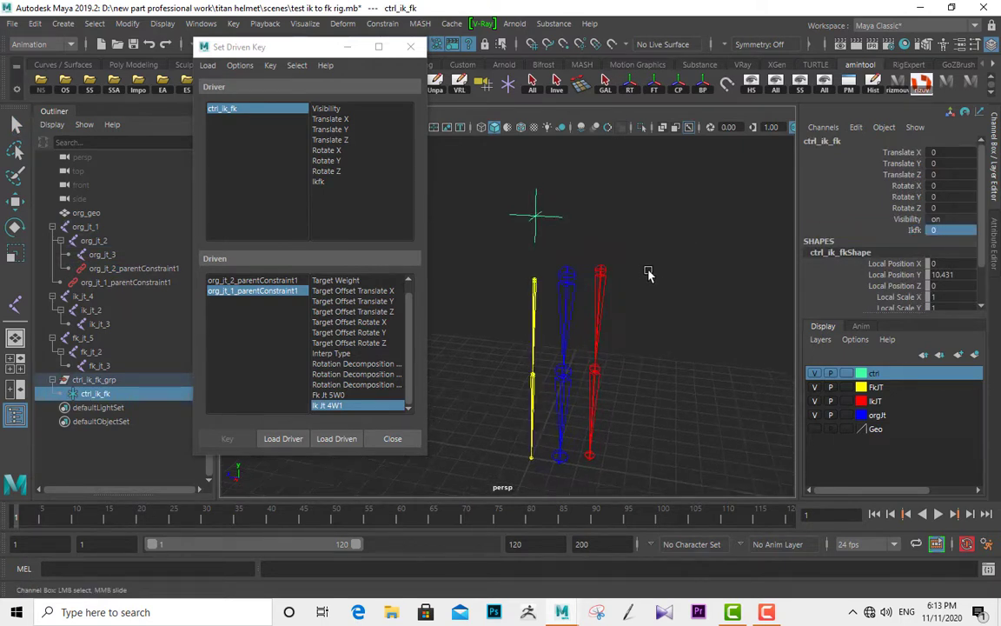
click(316, 181)
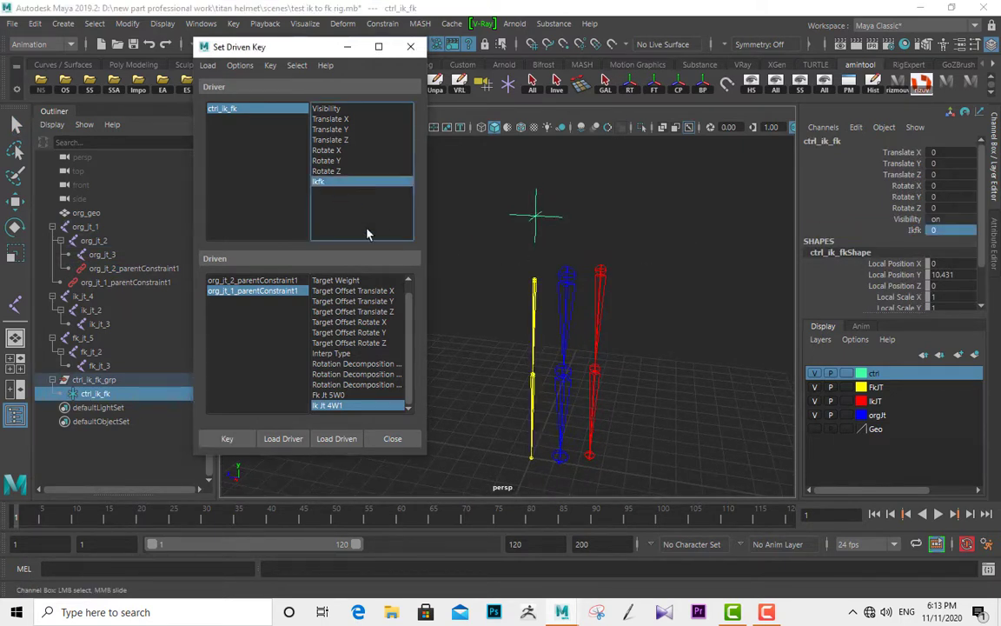
ctrl+click(339, 395)
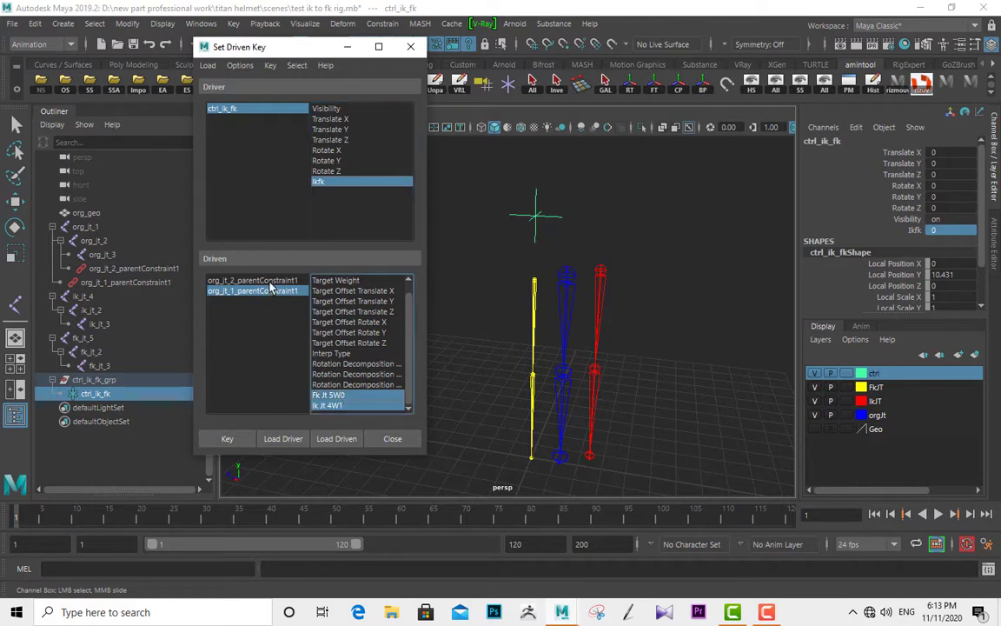
click(260, 280)
click(334, 396)
shift+click(334, 405)
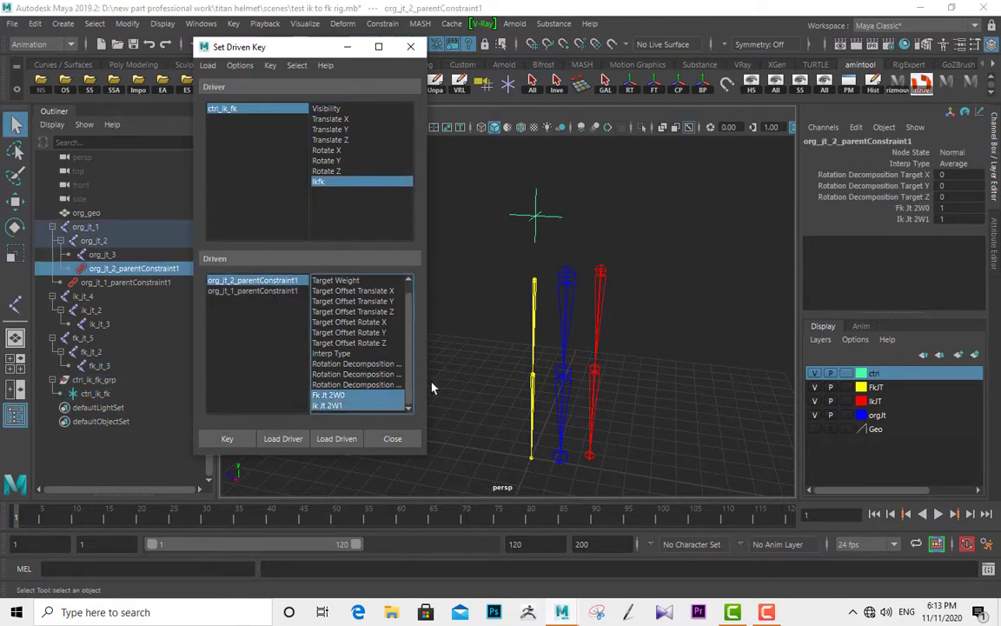
alt+drag(639, 290, 681, 296)
alt+middle_drag(685, 269, 672, 251)
scroll(688, 263, up, 1)
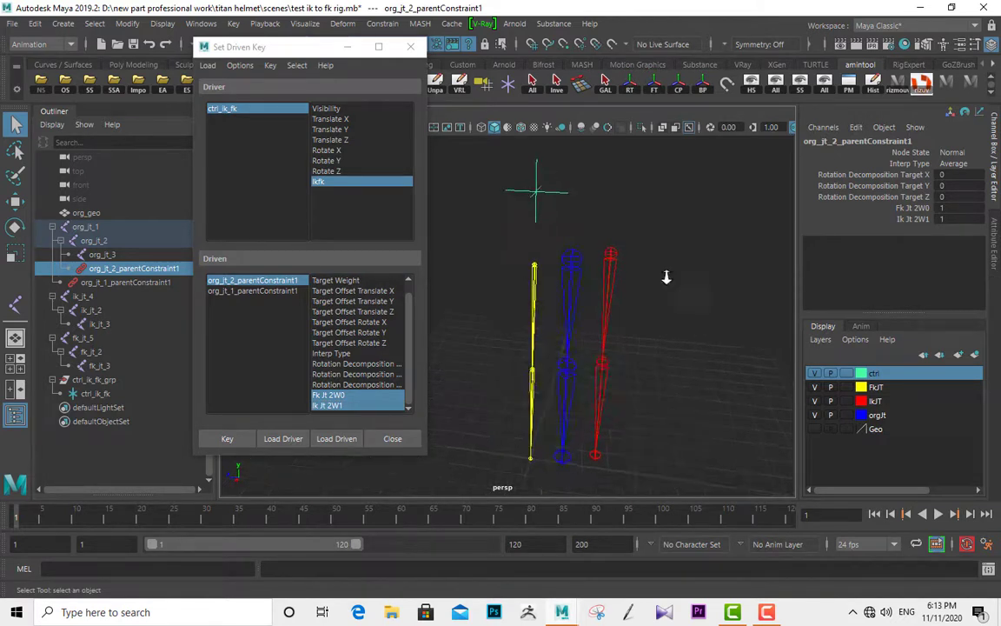
scroll(666, 277, down, 1)
alt+drag(667, 277, 686, 278)
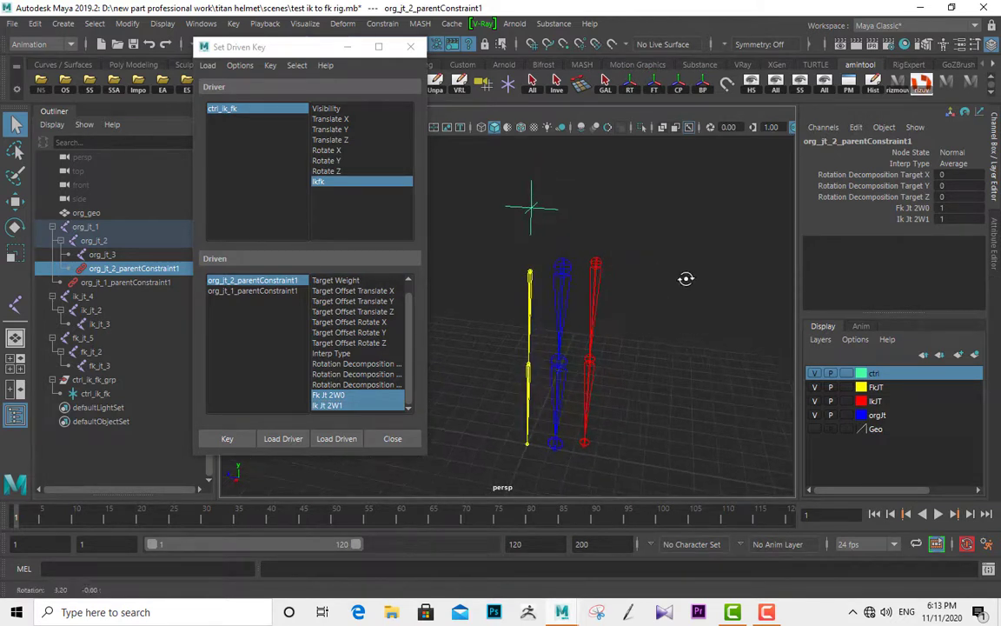
click(85, 297)
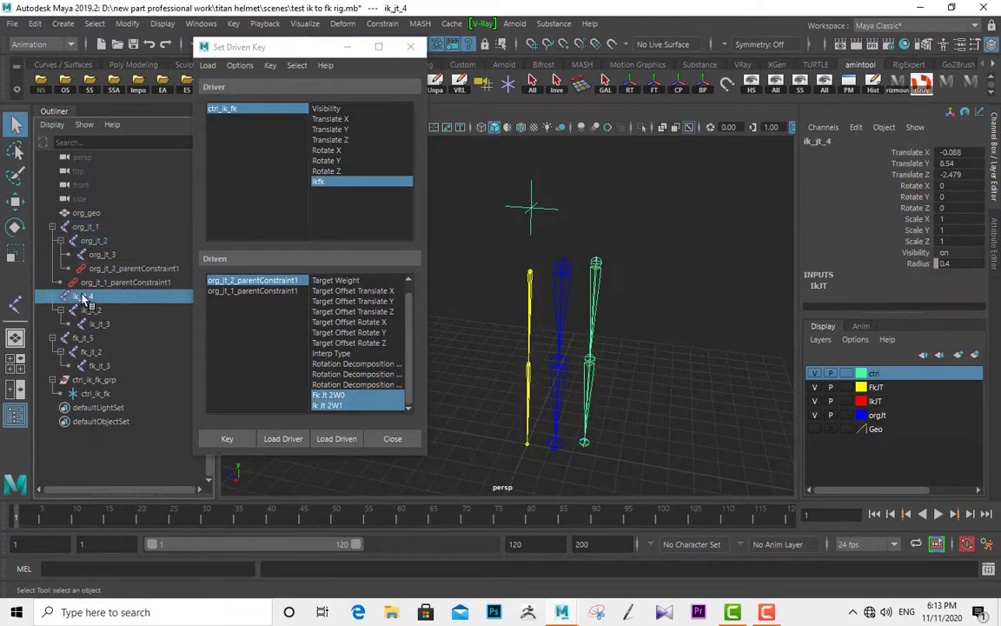
click(324, 183)
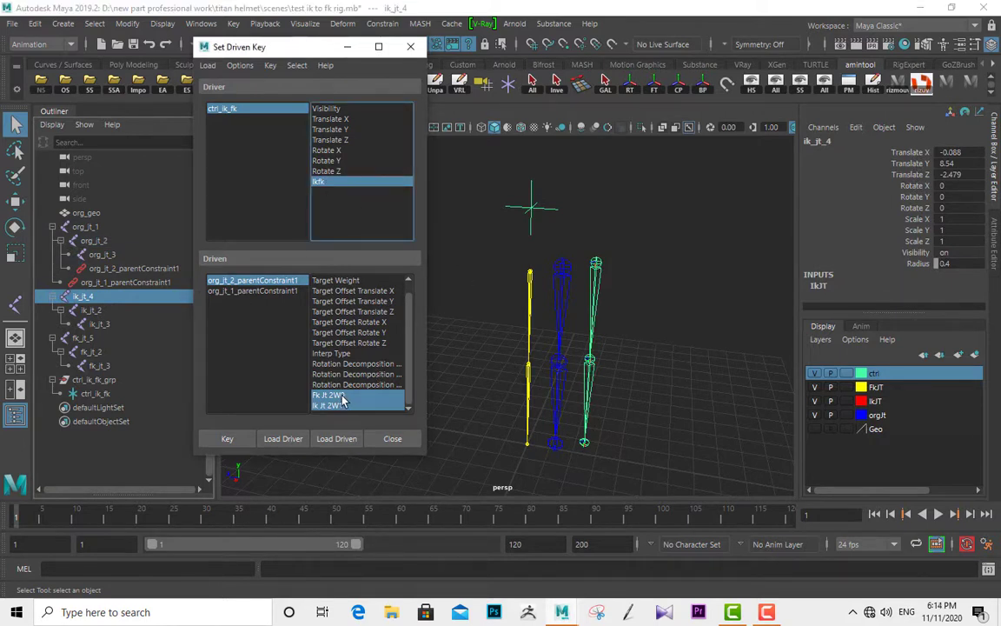
click(533, 209)
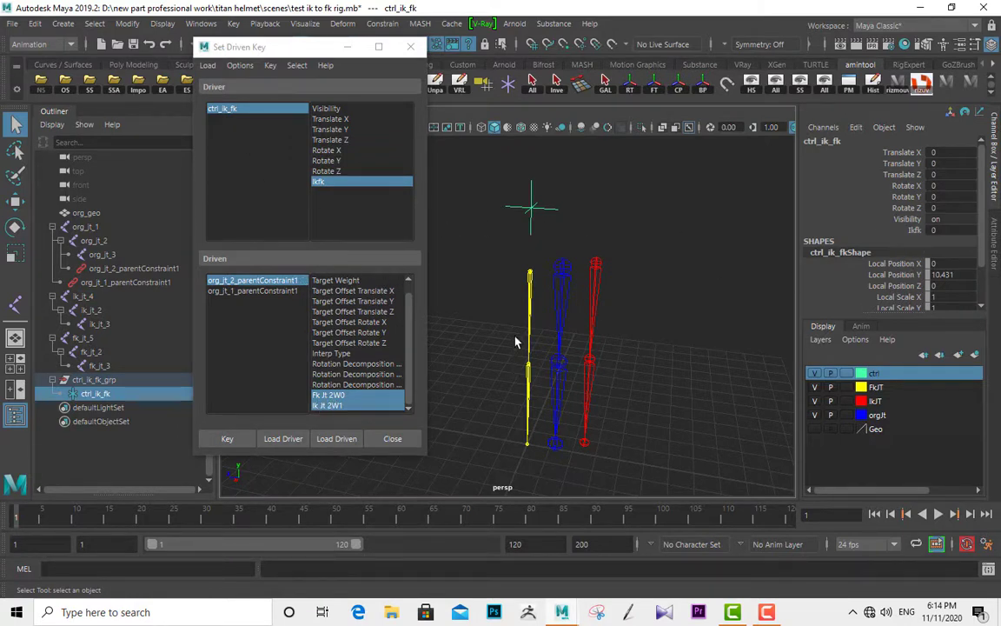
- Set the weights of org_jt_2_parentConstraint1 to 1 for Fk Jt 2W0 and 0 for Ik Jt 2W1
click(259, 281)
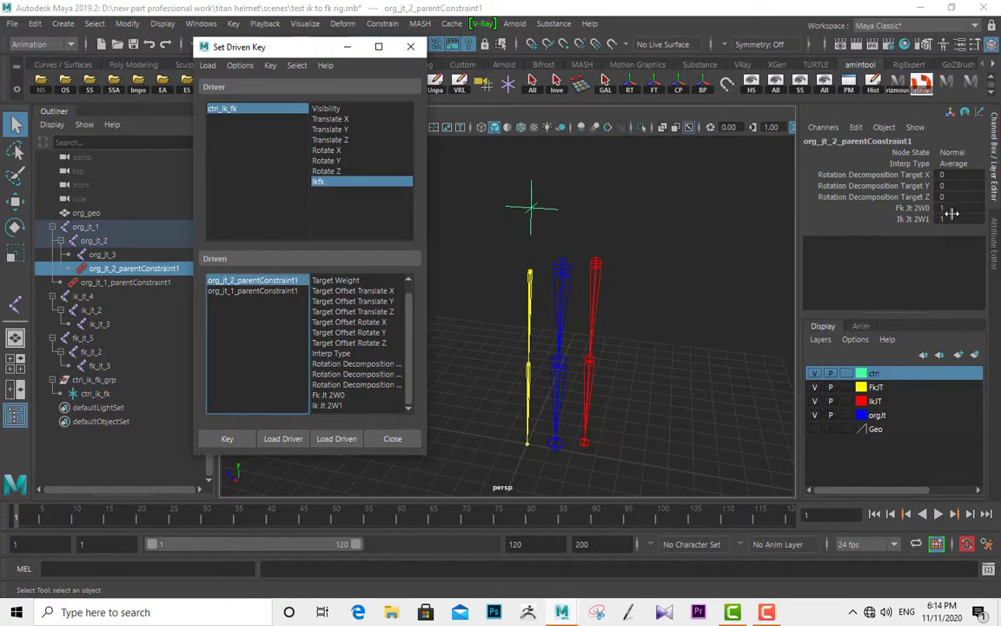
double_click(950, 209)
key(Return)
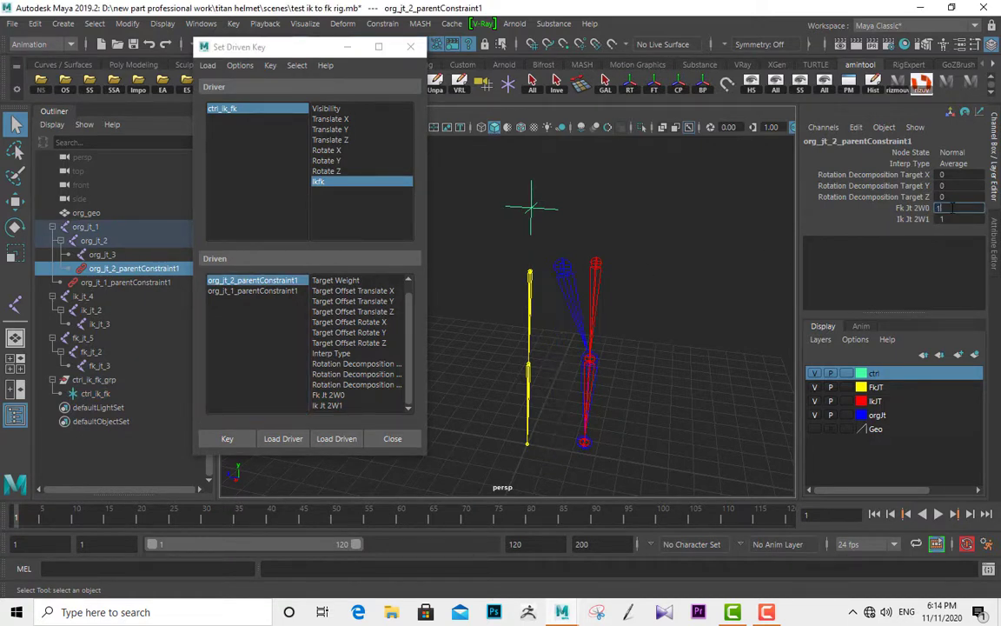
key(Tab)
text(0)
key(Return)
- Try Fk Jt 2W0 of org_jt_2_parentConstraint1 at 0 and return it to 1
click(952, 208)
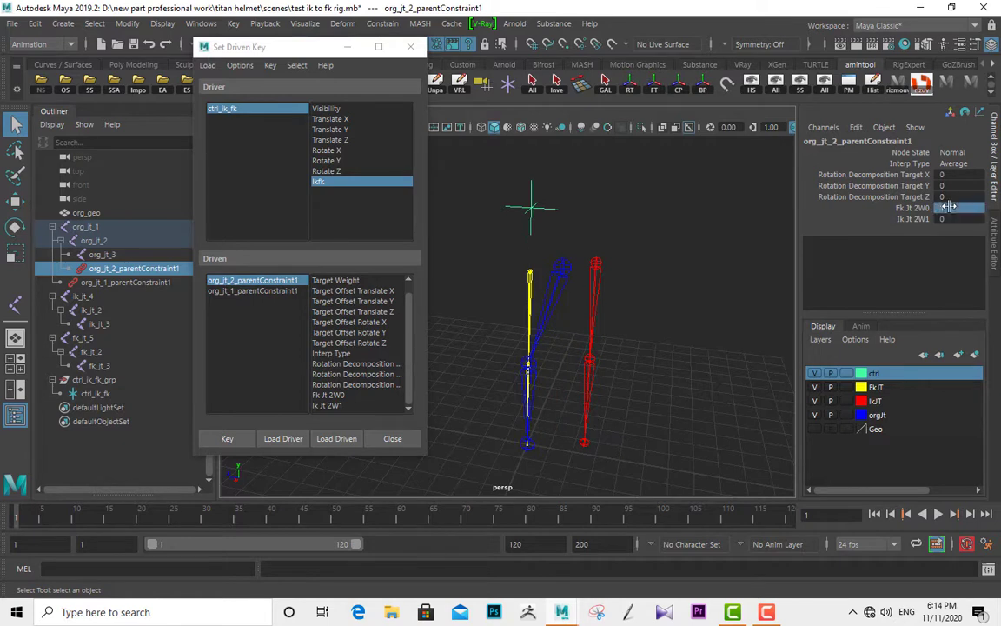
text(0)
key(Return)
text(1)
key(Tab)
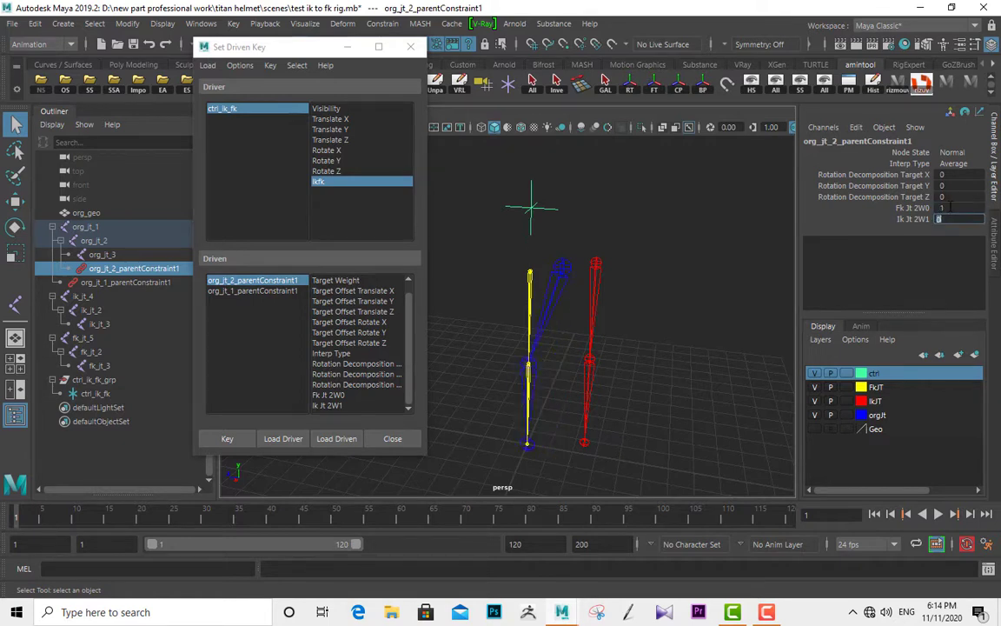
alt+middle_drag(676, 277, 676, 273)
alt+right_drag(677, 262, 688, 279)
alt+middle_drag(688, 275, 684, 271)
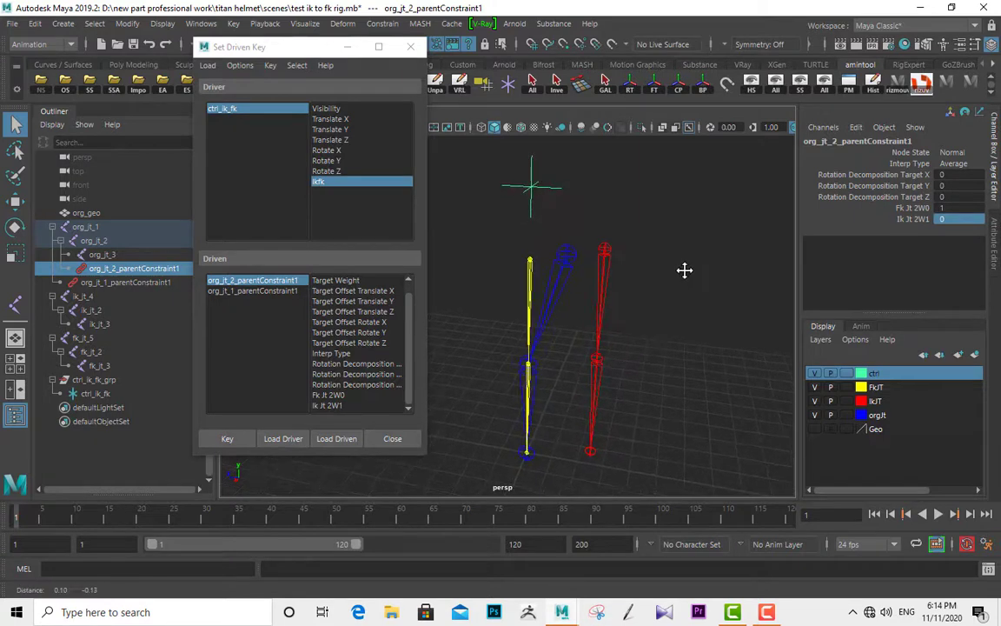
- Set a driven key for Fk Jt 2W0 and Ik Jt 2W1 of org_jt_2_parentConstraint1, driven by Ikfk of ctrl_ik_fk
click(325, 395)
shift+click(329, 406)
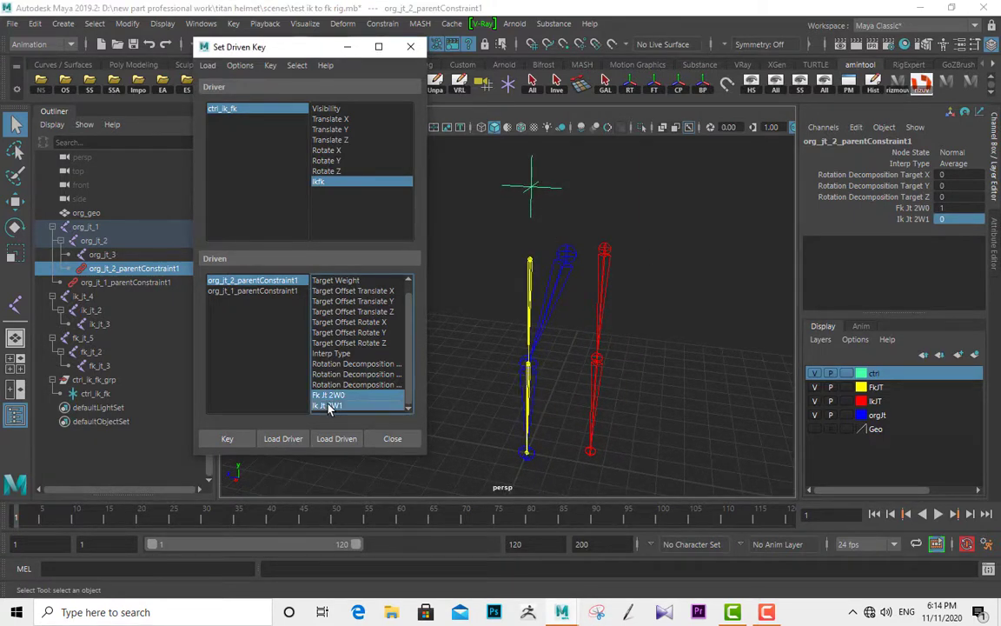
click(228, 441)
mouse_move(683, 285)
alt+middle_down()
mouse_move(682, 294)
mouse_move(676, 286)
alt+middle_up()
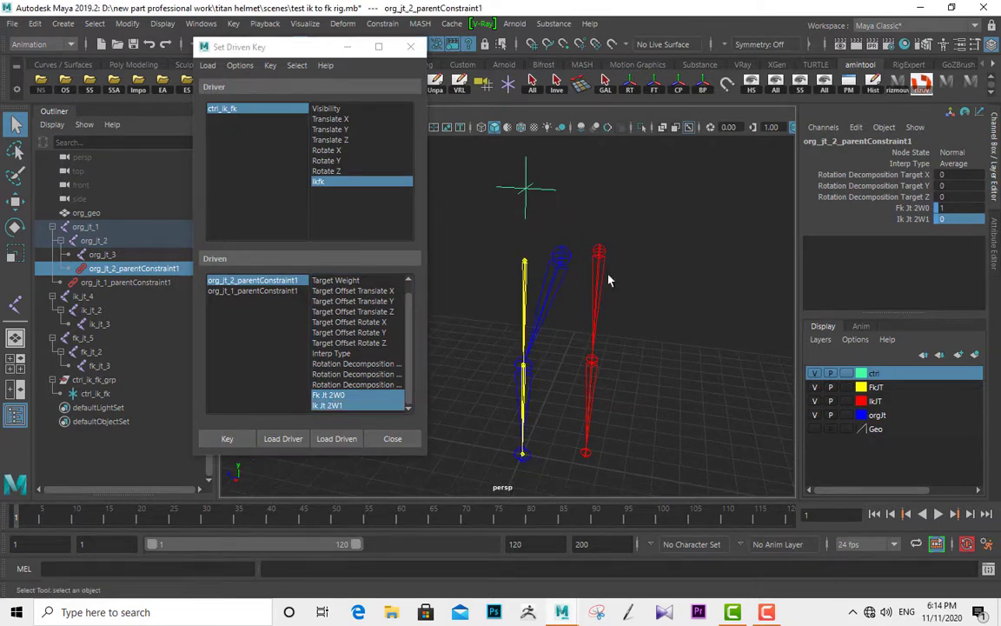
- Set Fk Jt 5W0 to 1 and Ik Jt 4W1 to 0 on org_jt_1_parentConstraint1 and key them to Ikfk
click(245, 290)
click(953, 208)
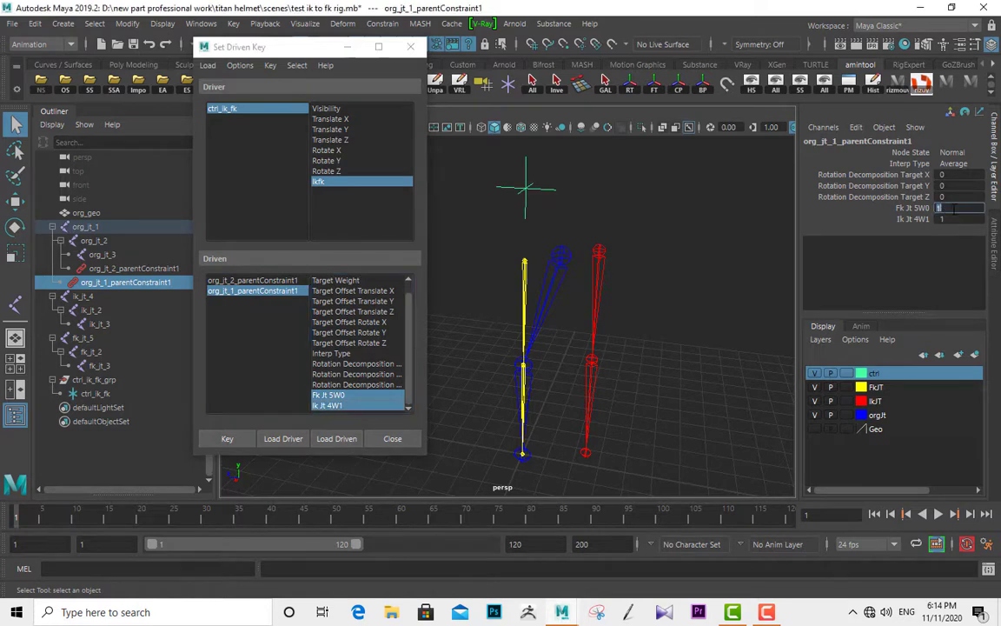
key(Tab)
click(953, 208)
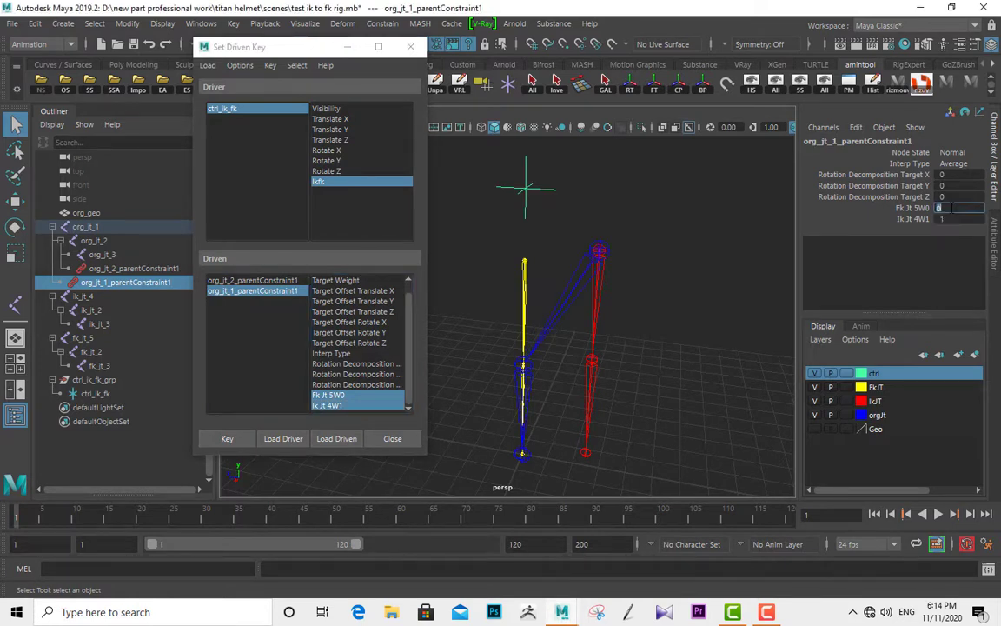
text(1)
key(Tab)
text(0)
alt+middle_drag(662, 276, 662, 268)
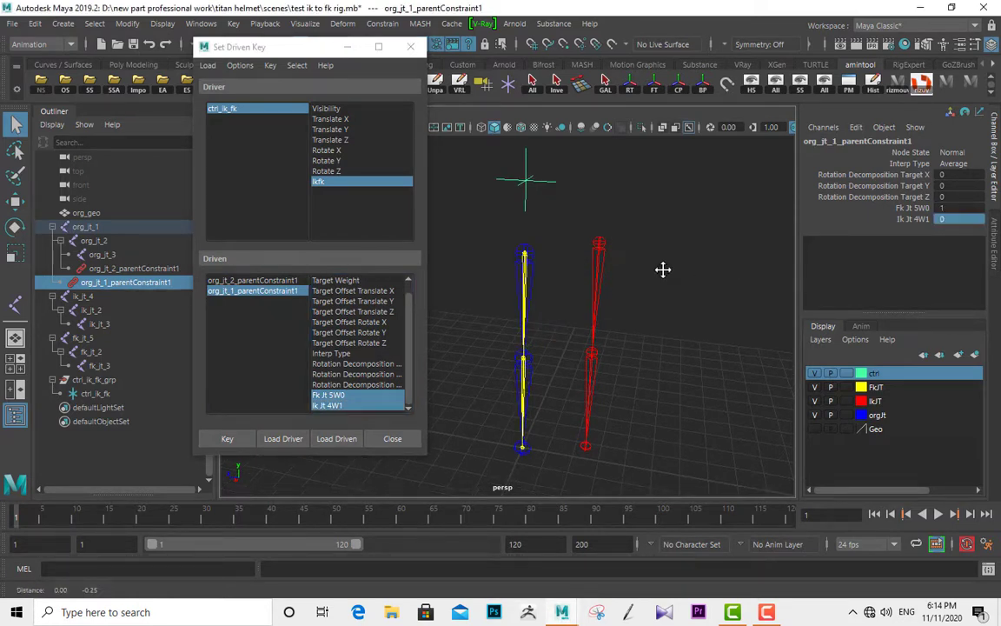
click(234, 443)
alt+middle_drag(687, 317, 684, 336)
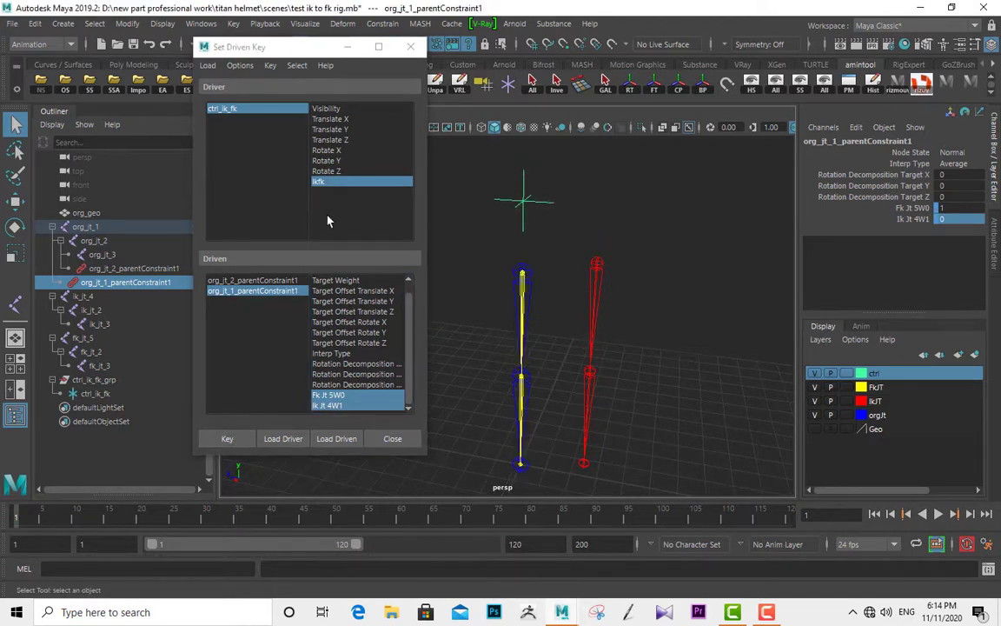
- With Ikfk at 1, set org_jt_2_parentConstraint1's Fk Jt 2W0 to 0 and Ik Jt 2W1 to 1 and key them
click(257, 114)
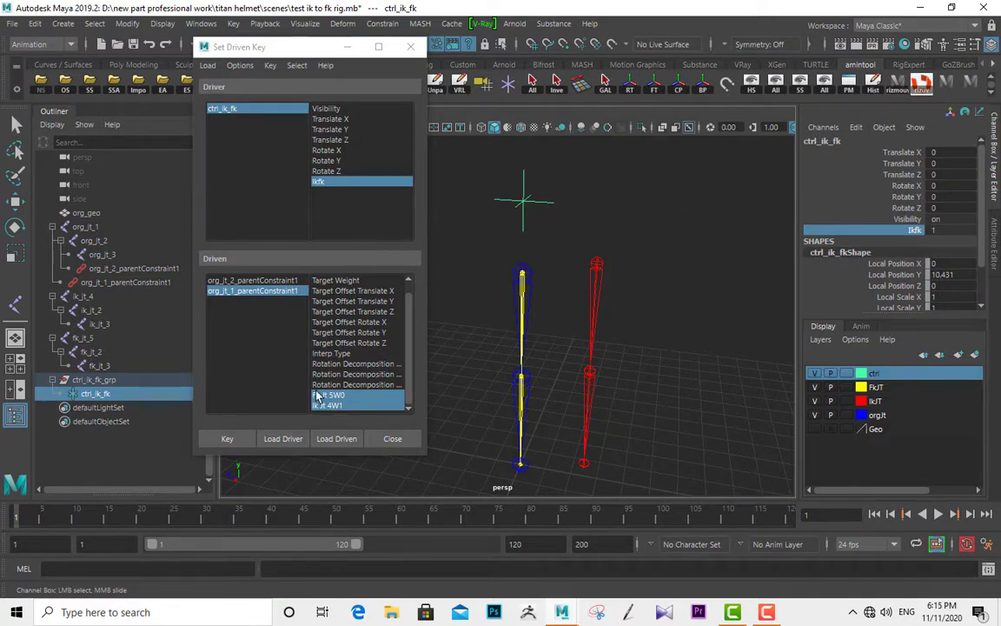
click(248, 280)
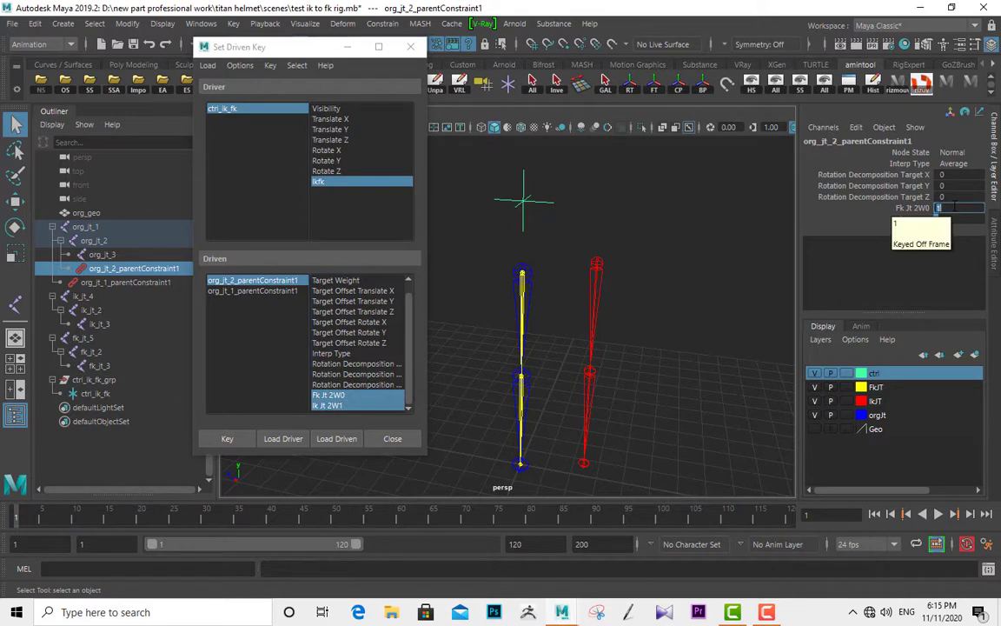
text(0)
key(Tab)
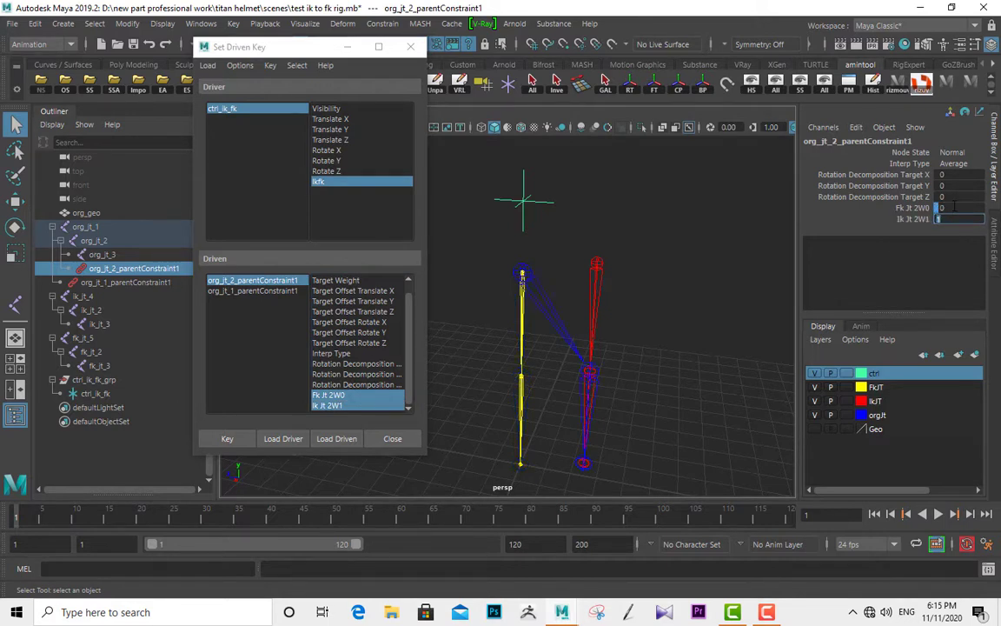
key(Return)
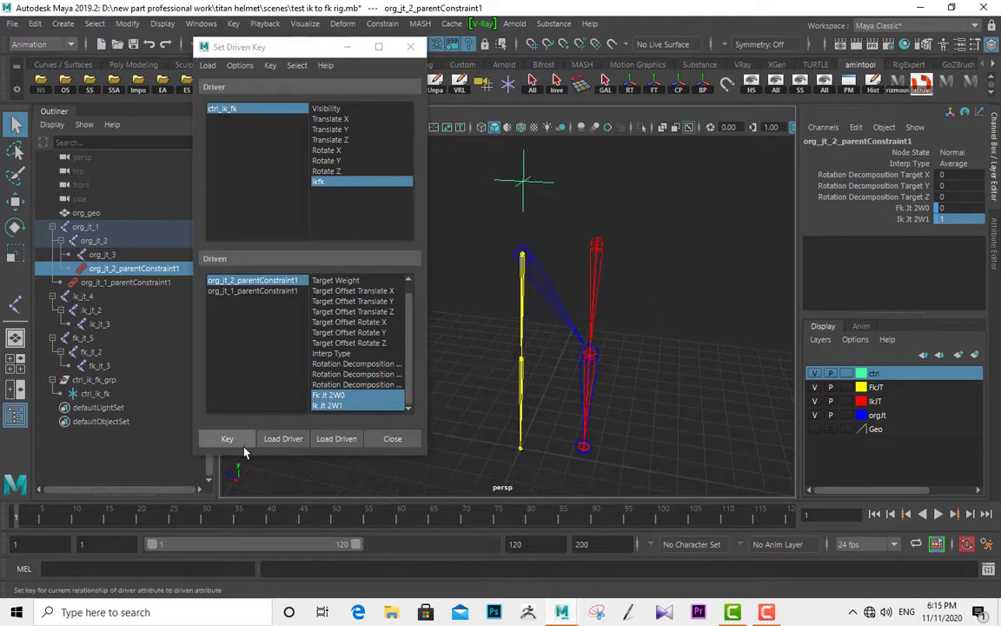
click(233, 439)
alt+middle_drag(667, 283, 661, 300)
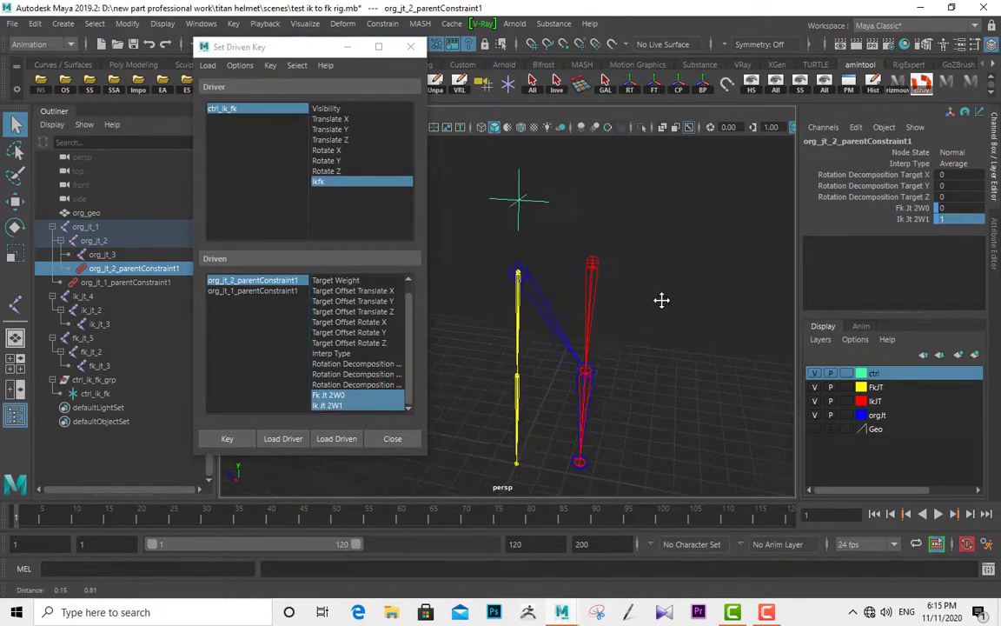
- Set Fk Jt 5W0 to 0 and Ik Jt 4W1 to 1 on org_jt_1_parentConstraint1 and key them to Ikfk
click(240, 292)
click(333, 395)
ctrl+click(329, 405)
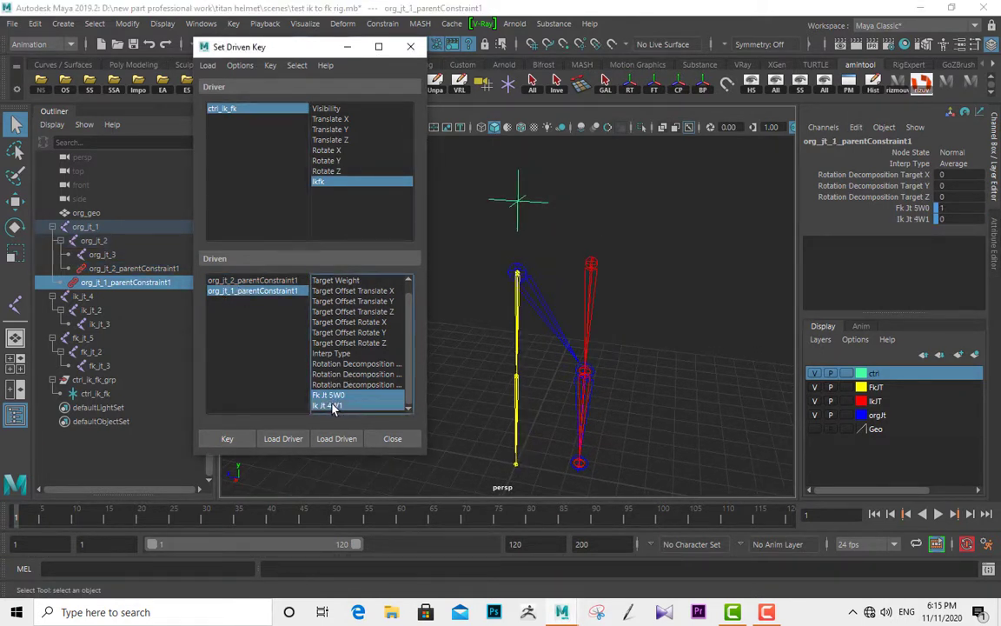
click(953, 208)
text(0)
key(Tab)
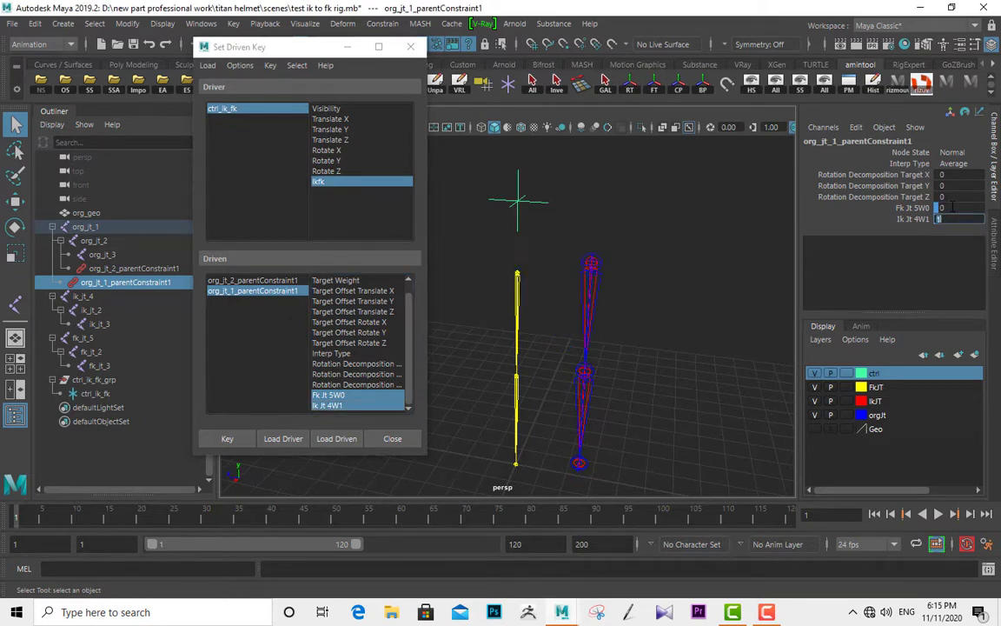
alt+middle_drag(692, 336, 681, 311)
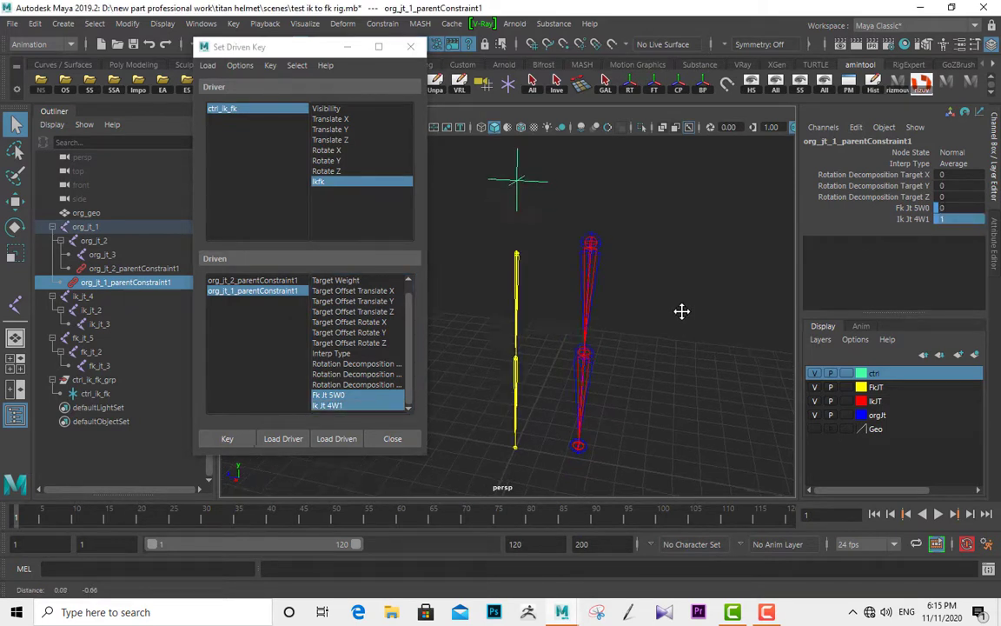
click(235, 438)
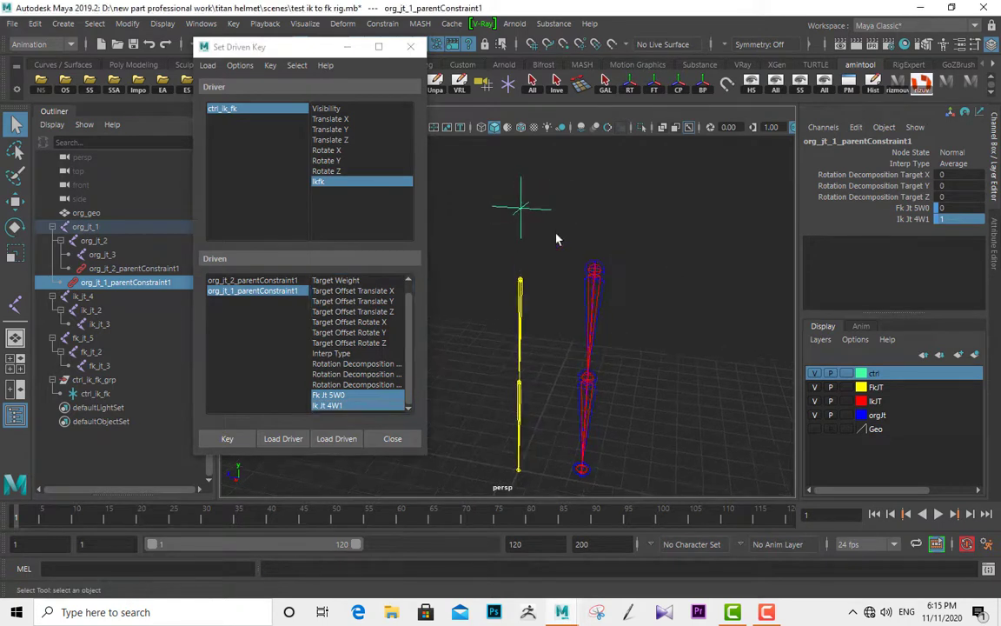
- Test the driven switch by varying Ikfk on ctrl_ik_fk, leave it at 1, and close the Set Driven Key window
click(524, 210)
click(914, 231)
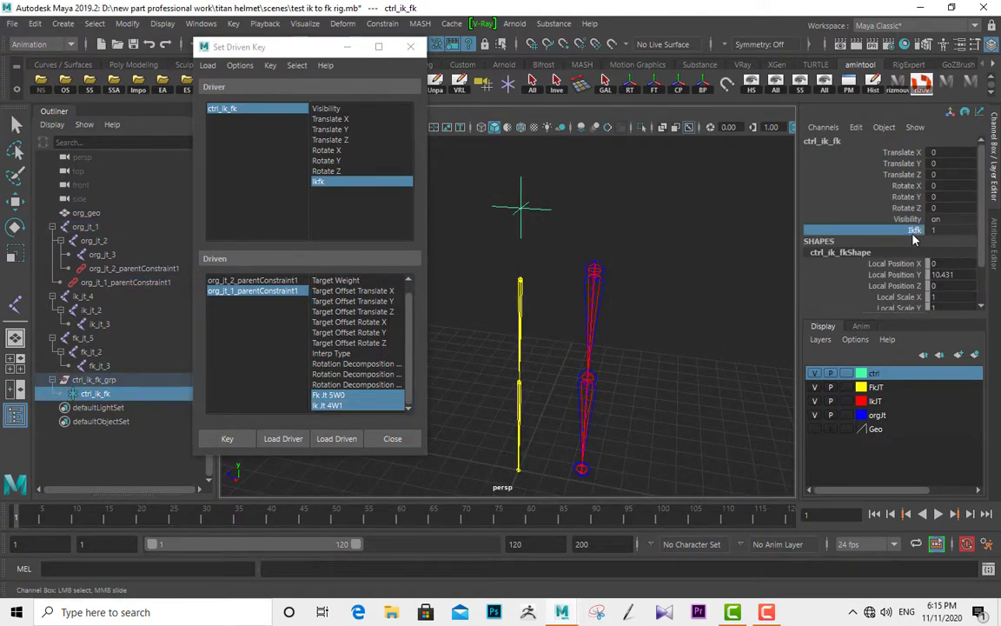
middle_drag(688, 242, 688, 249)
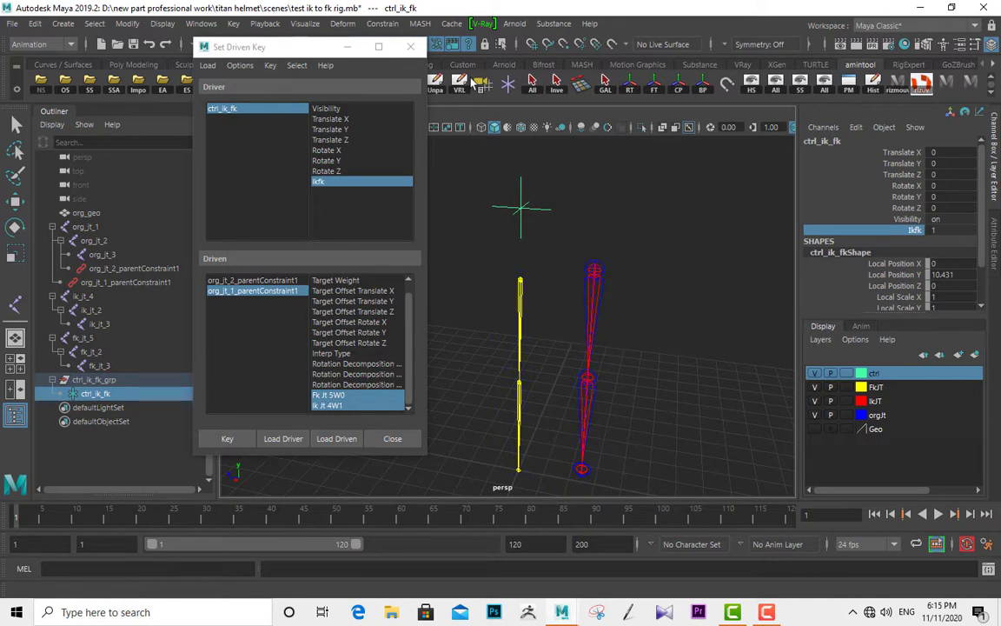
click(416, 50)
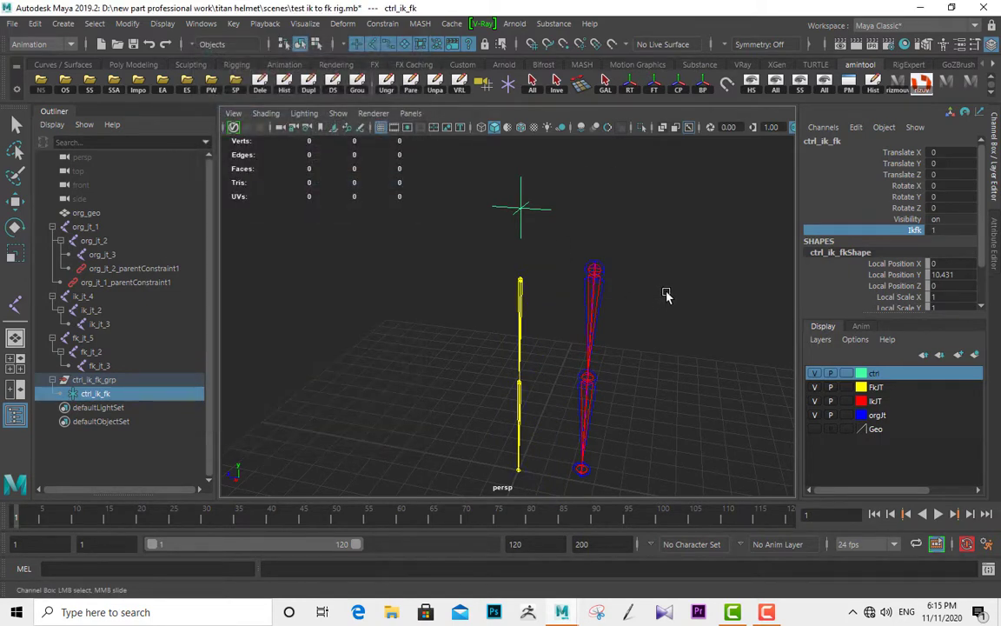
- Try Translate X, Y and Z of ik_jt_4 at 0 and undo the change
click(594, 267)
click(201, 296)
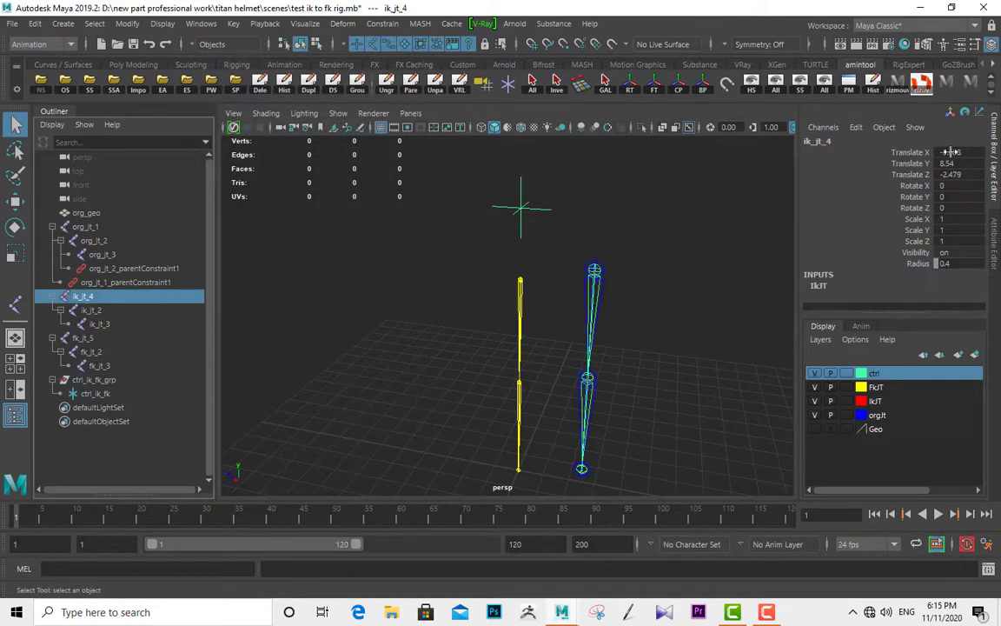
drag(951, 152, 953, 173)
text(0)
key(Return)
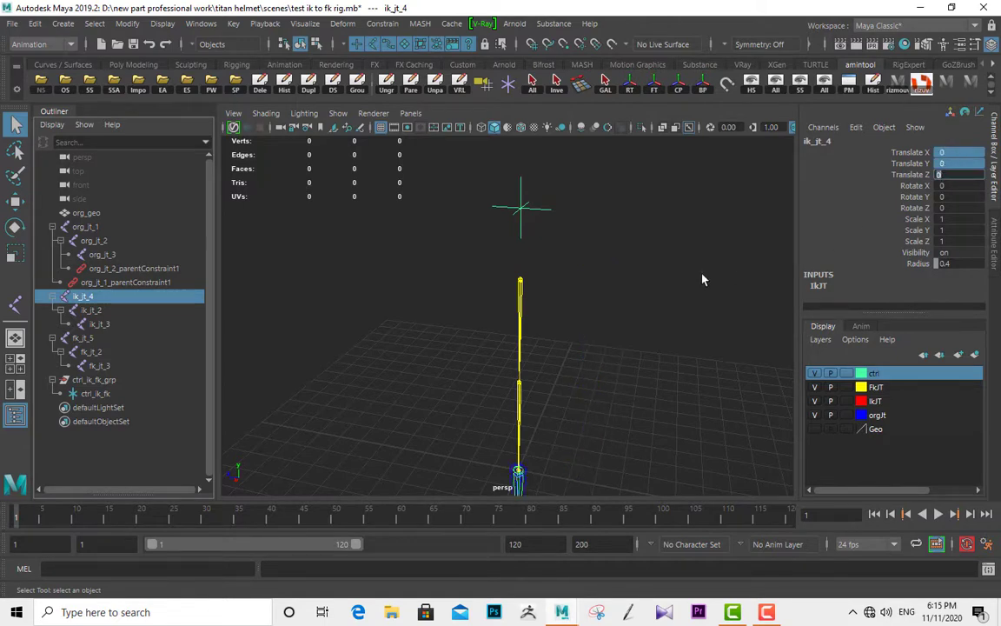
alt+middle_drag(702, 274, 686, 239)
key(ctrl+z)
- Deselect everything and make the Geo layer visible
alt+drag(621, 235, 792, 380)
click(677, 264)
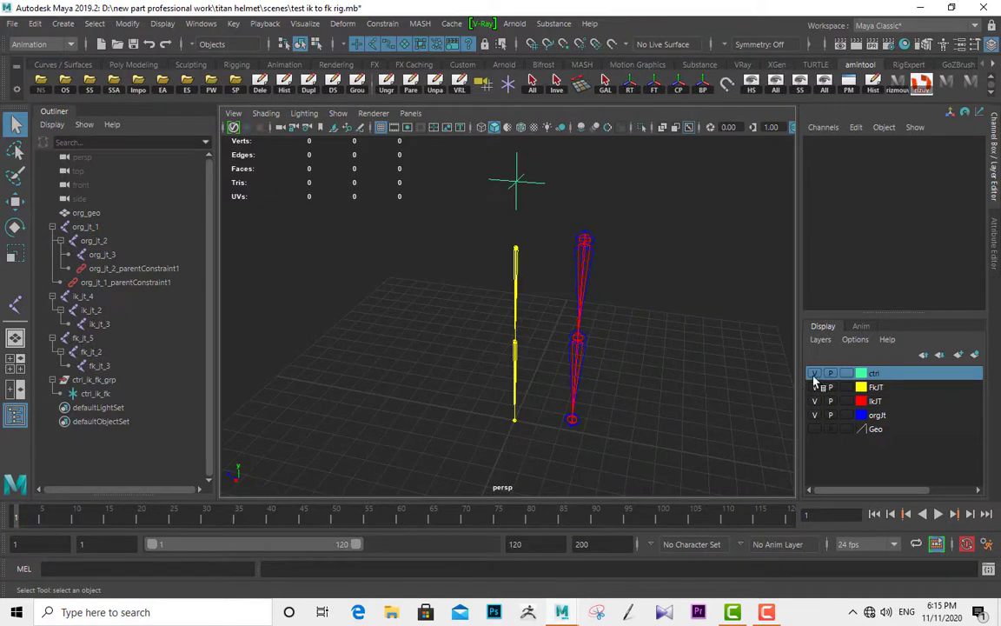
click(815, 430)
alt+drag(682, 343, 606, 249)
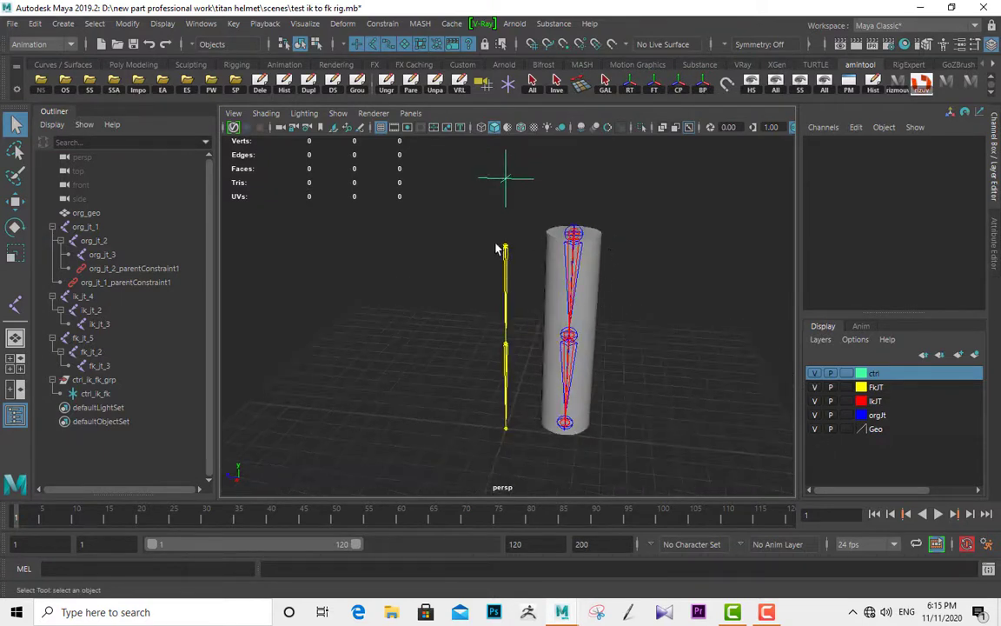
- Pose the FK chain by rotating fk_jt_5 about -40 degrees in Y and bending fk_jt_2 the opposite way
click(89, 339)
key(e)
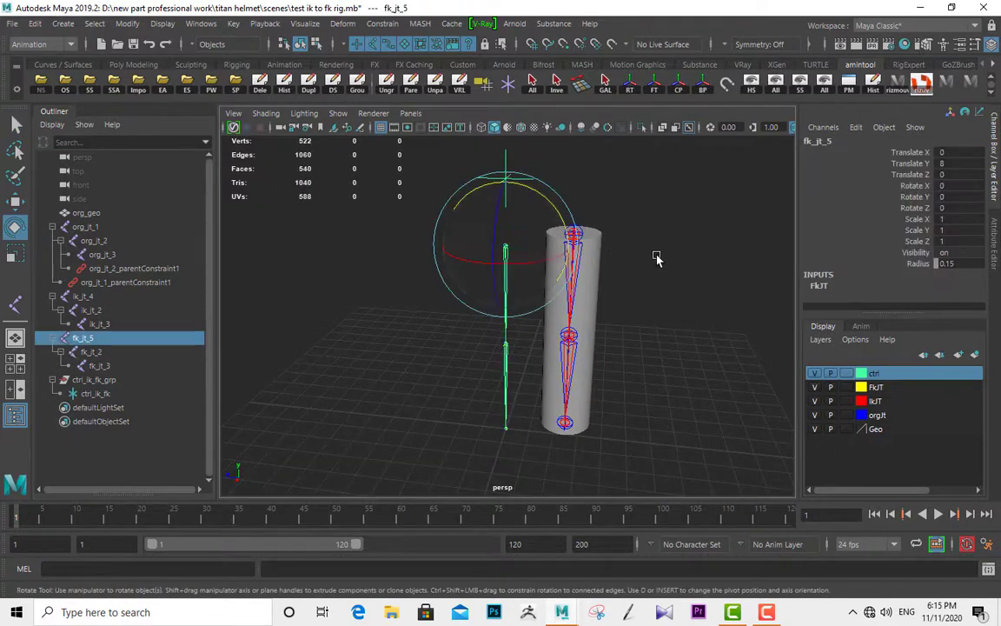
drag(551, 206, 429, 284)
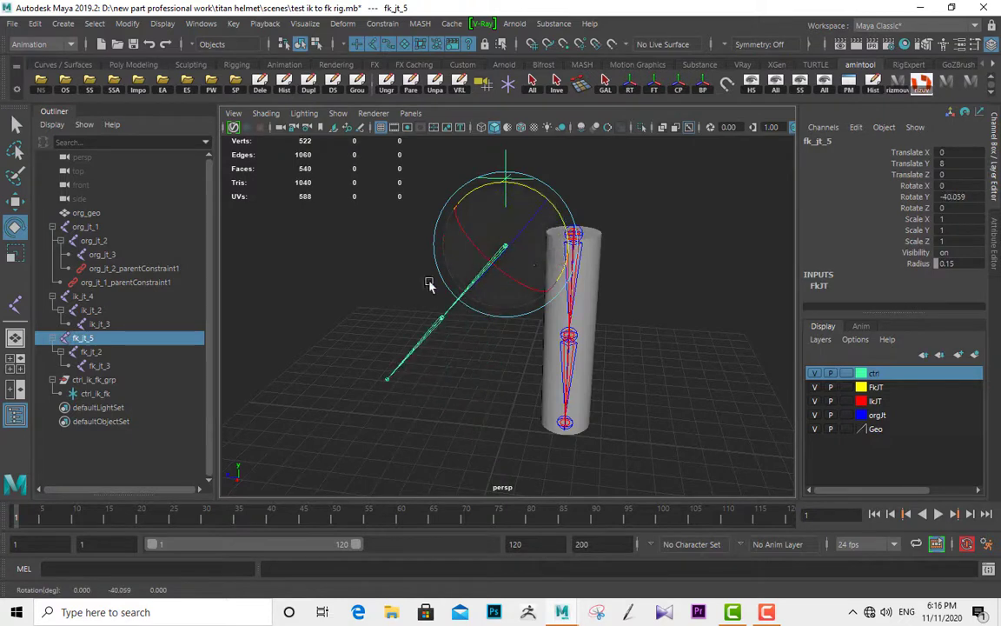
click(85, 352)
drag(503, 307, 449, 234)
key(q)
- Set Ikfk of ctrl_ik_fk to 0 to test the switch to the posed FK chain
click(513, 178)
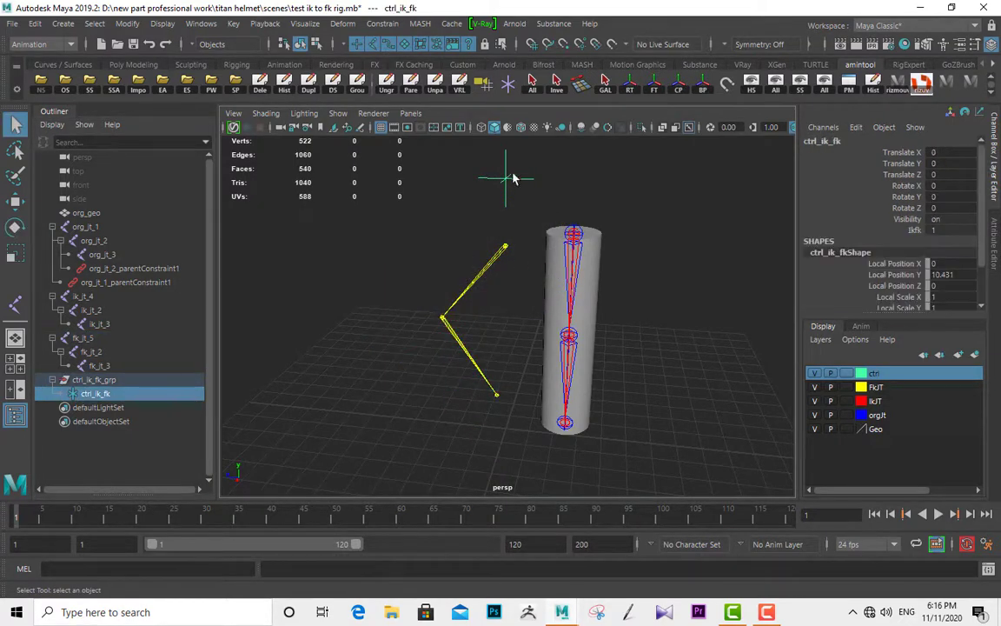
click(913, 231)
middle_drag(687, 218, 680, 243)
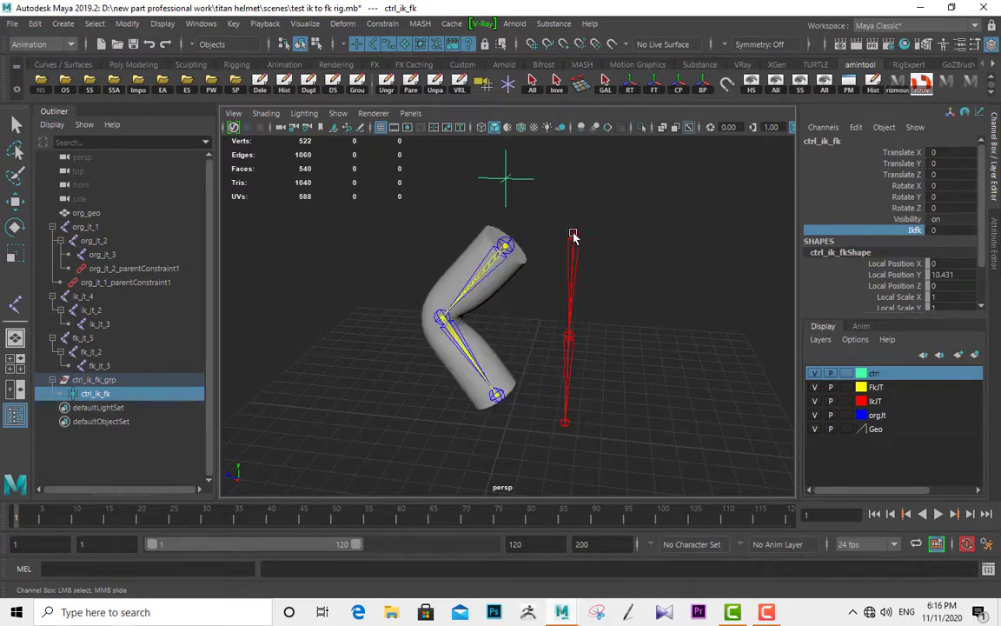
- Move ik_jt_4 away from the FK chain to about -1.42, 9.67, -7.23
click(574, 235)
key(w)
drag(575, 236, 713, 207)
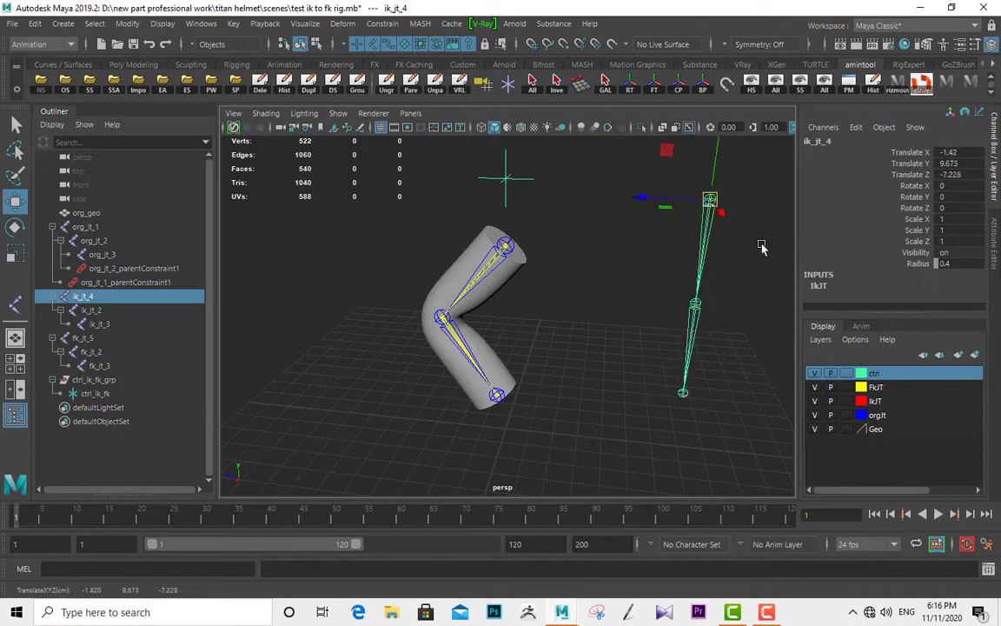
key(q)
- Vary Ikfk of ctrl_ik_fk to test the mesh switching between the FK chain and the moved IK chain
click(509, 178)
click(916, 231)
mouse_move(628, 249)
middle_down()
mouse_move(641, 252)
mouse_move(618, 252)
middle_up()
- Pose the IK chain by rotating ik_jt_4 and bending ik_jt_2 about -94 degrees in Y
click(707, 250)
alt+middle_drag(684, 263, 597, 292)
key(e)
drag(679, 195, 686, 240)
key(q)
click(552, 314)
key(e)
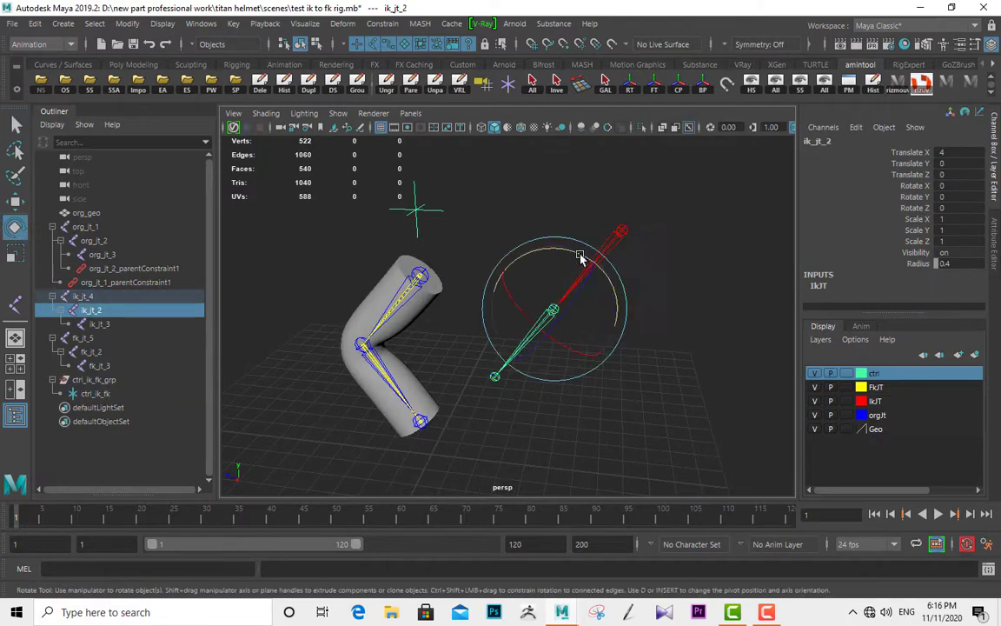
drag(583, 257, 658, 384)
key(q)
- Vary Ikfk of ctrl_ik_fk again to test the blend between the bent FK and IK chains
drag(427, 203, 344, 196)
click(917, 231)
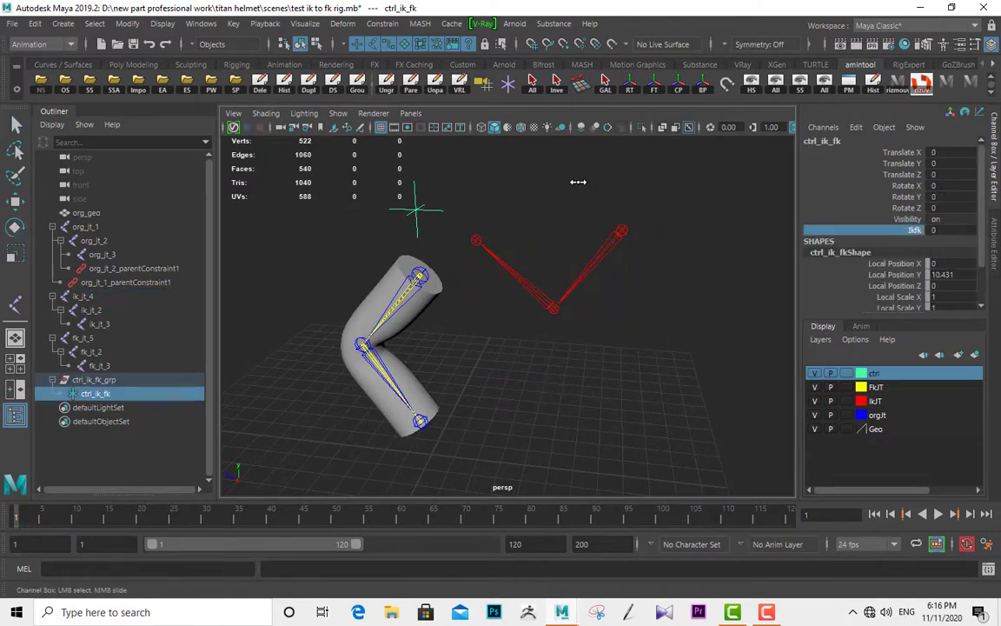
middle_drag(577, 183, 621, 205)
- Undo all the test posing of the IK and FK joints and the Ikfk changes
key(ctrl+z)
key(ctrl+z)
key(ctrl+z)
key(ctrl+z)
key(ctrl+z)
key(ctrl+z)
key(ctrl+z)
key(ctrl+z)
key(ctrl+z)
key(ctrl+z)
key(ctrl+z)
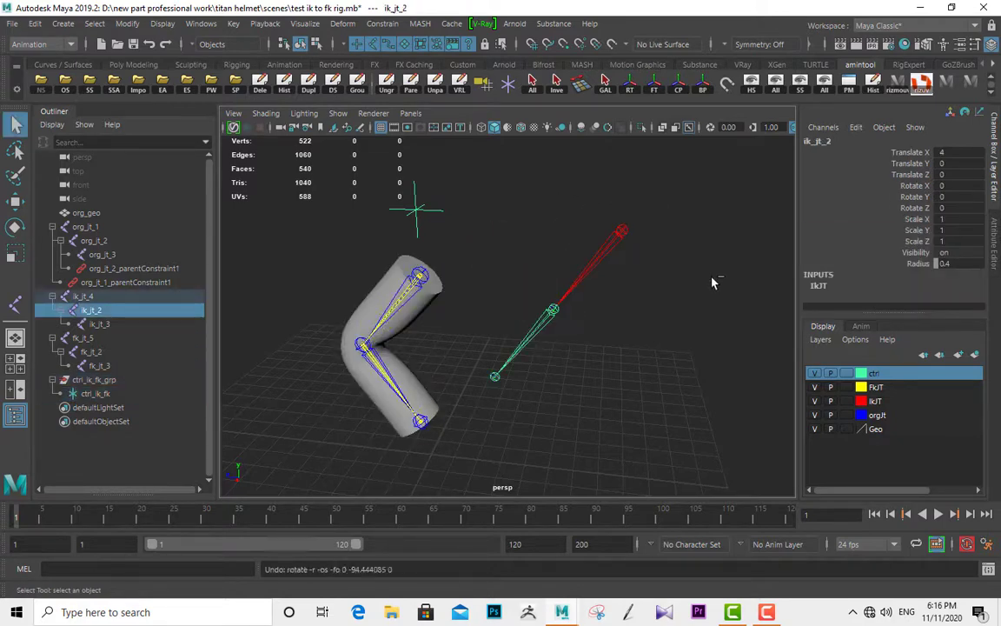
key(ctrl+z)
key(ctrl+z)
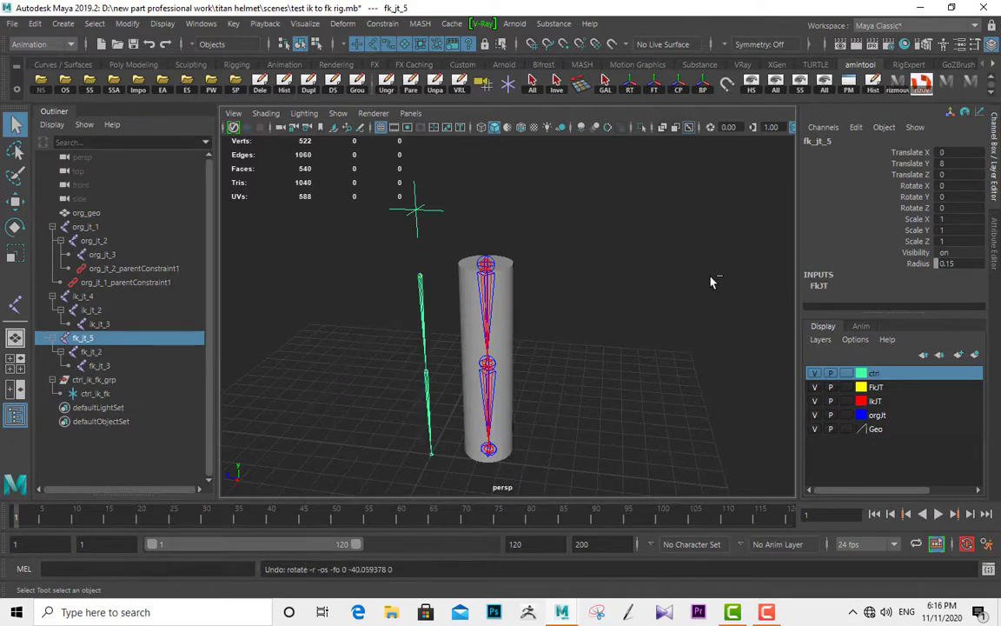
- Delete org_jt_1_parentConstraint1 and org_jt_2_parentConstraint1 from the original joint chain
click(617, 302)
scroll(617, 303, down, 3)
alt+drag(616, 302, 563, 262)
scroll(543, 283, down, 4)
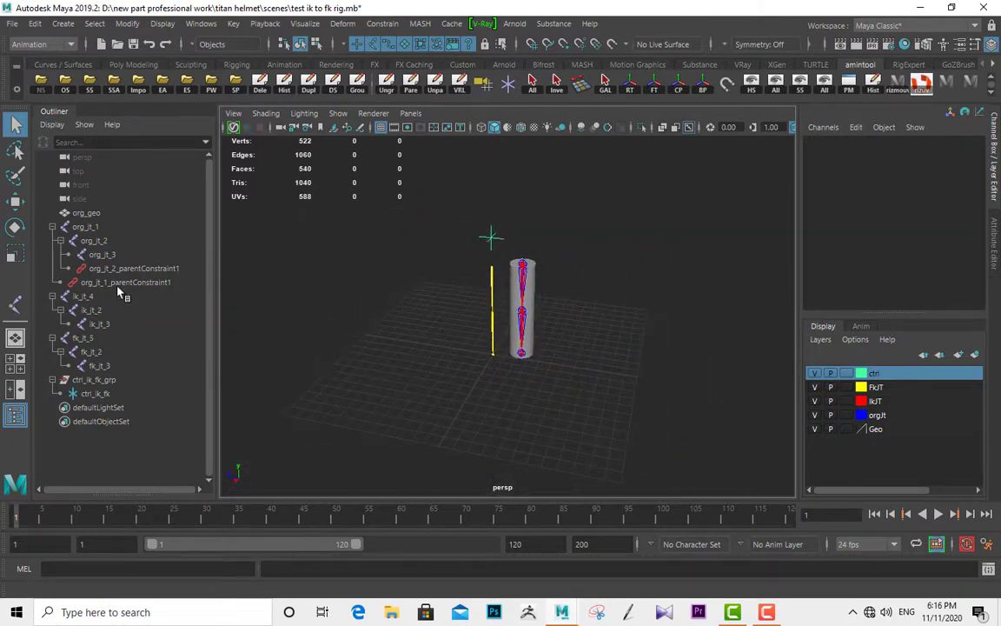
click(118, 285)
shift+click(118, 269)
key(Delete)
- Delete the complete ik_jt_4 and fk_jt_5 joint chains
click(100, 269)
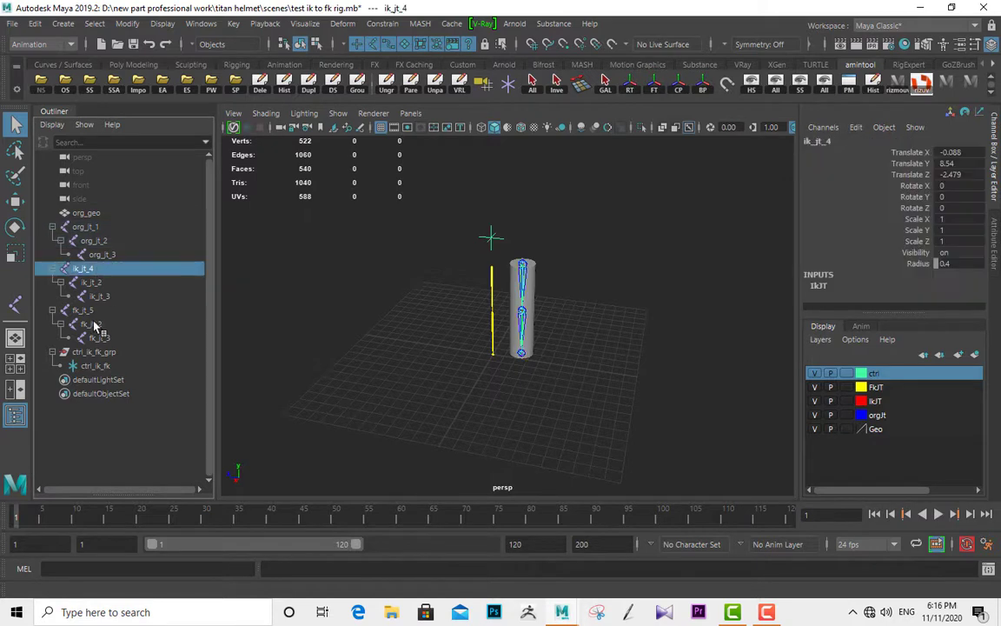
shift+click(102, 338)
key(Delete)
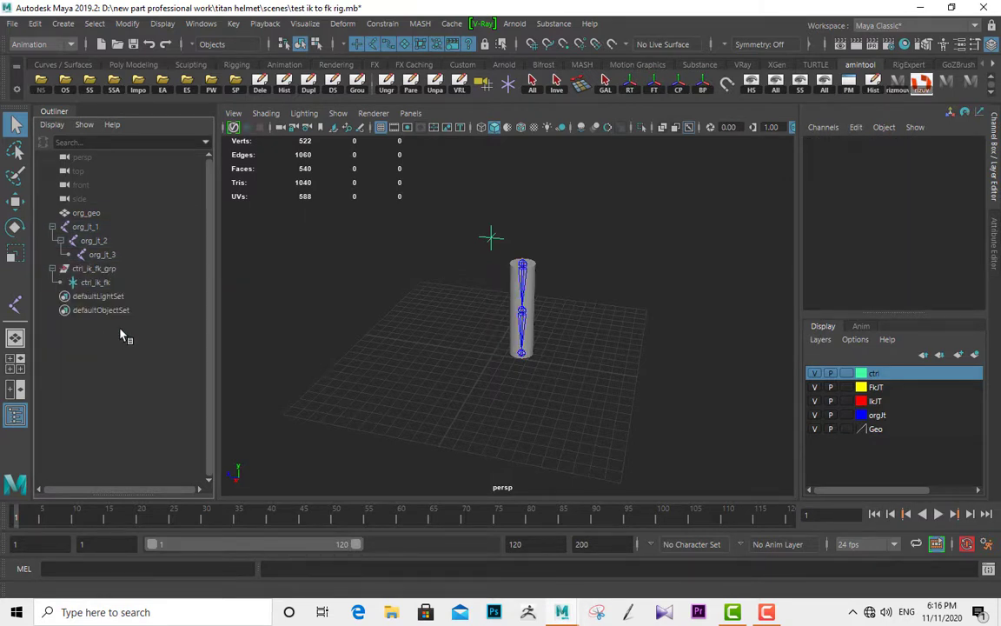
- Set Translate X, Y and Z of org_jt_1 to 0
alt+drag(502, 285, 539, 268)
scroll(540, 269, up, 3)
click(531, 249)
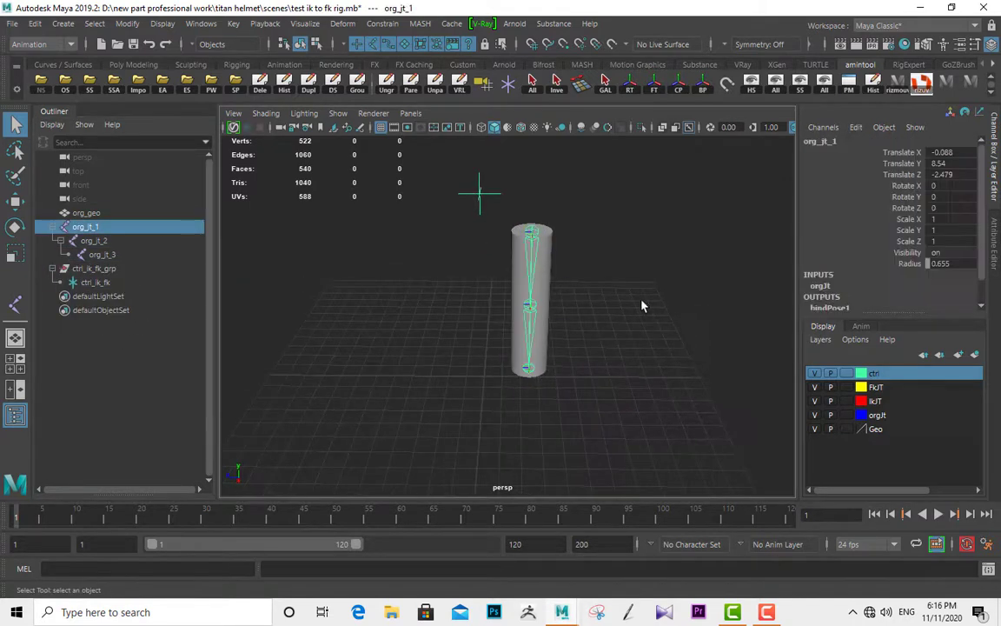
drag(956, 152, 943, 175)
text(0)
key(Return)
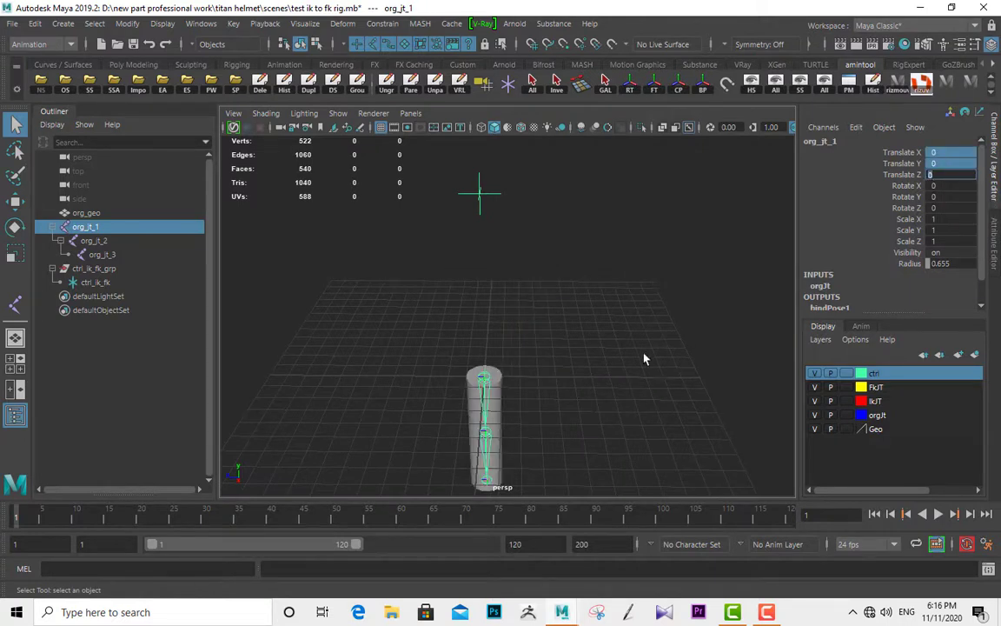
- Raise org_jt_1 along Y to about 8.47 so the joint chain and cylinder stand on the grid
alt+drag(644, 358, 637, 308)
alt+right_drag(637, 308, 541, 306)
alt+drag(540, 306, 530, 341)
key(w)
drag(491, 302, 489, 210)
alt+drag(542, 323, 447, 289)
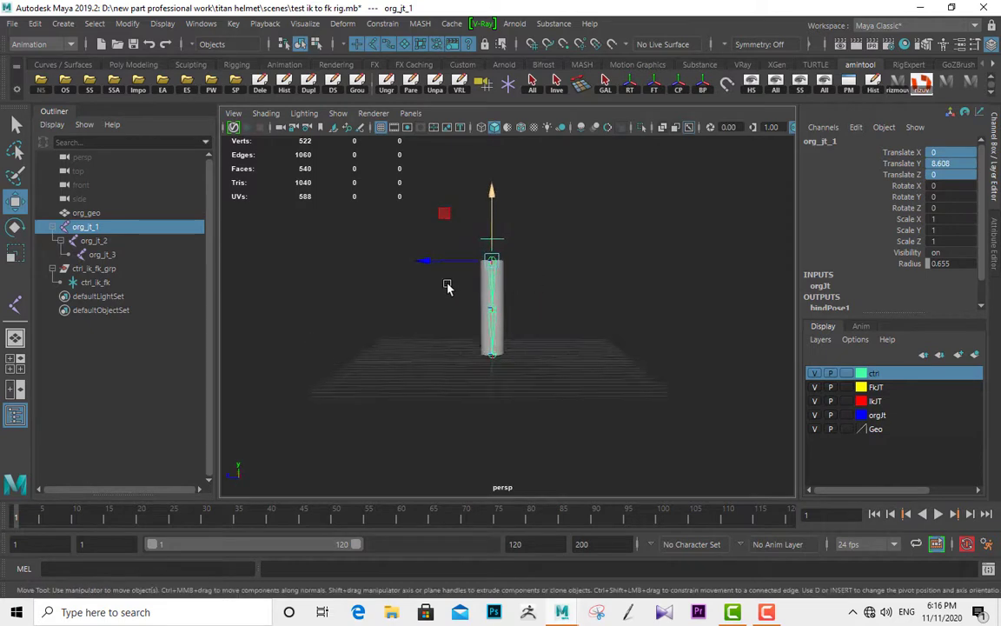
alt+right_drag(446, 288, 521, 276)
drag(480, 176, 480, 184)
key(q)
alt+drag(568, 282, 639, 327)
click(563, 255)
alt+middle_drag(563, 259, 574, 296)
alt+drag(573, 300, 607, 279)
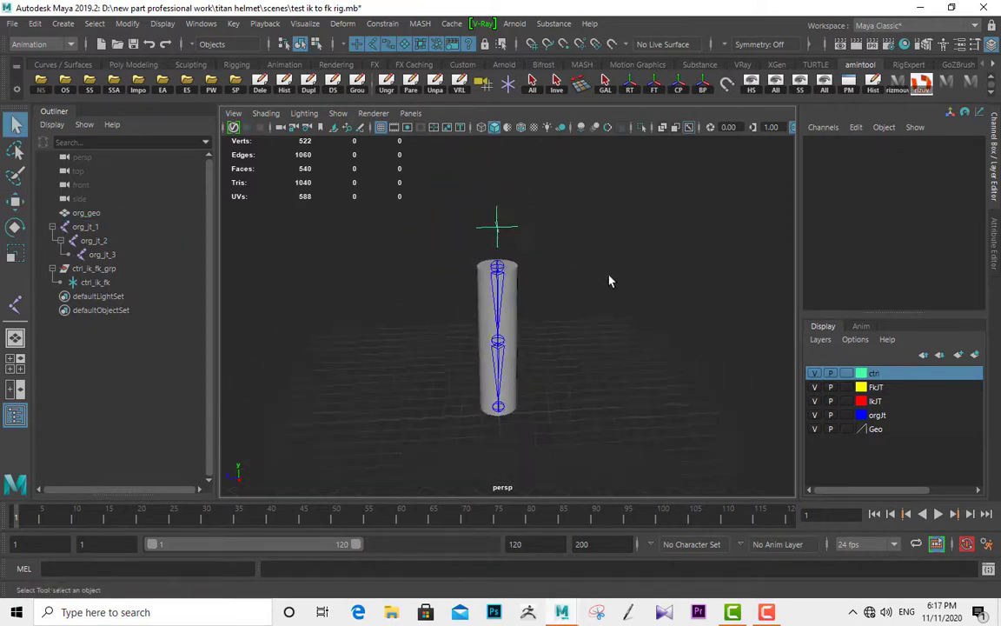
- Center the pivot of ctrl_ik_fk_grp and move the group up to about 4 in Translate Y
alt+right_drag(607, 279, 525, 259)
alt+drag(525, 259, 497, 276)
click(94, 268)
key(w)
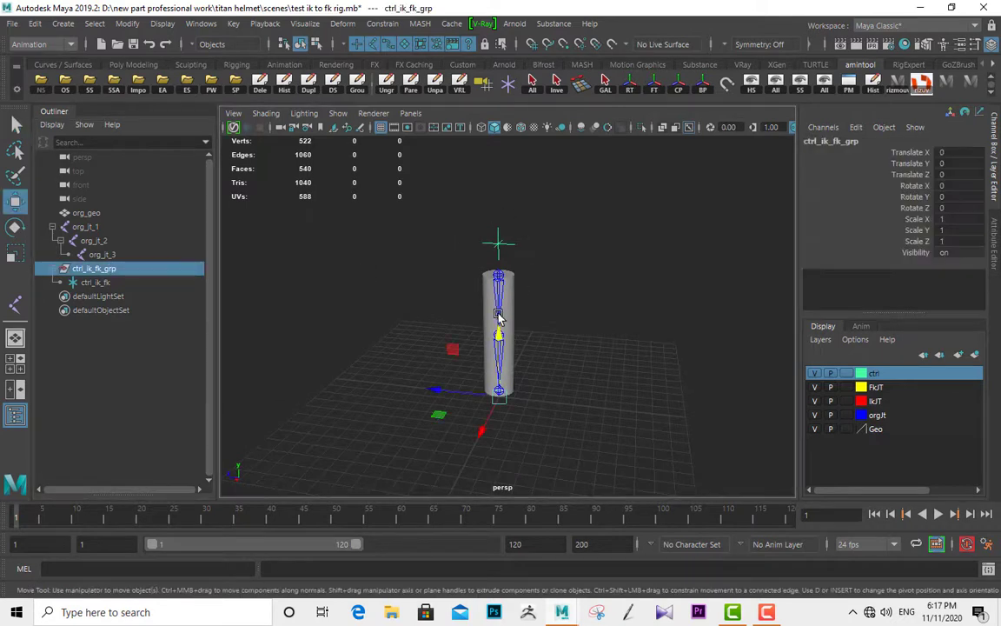
click(680, 85)
drag(499, 215, 498, 153)
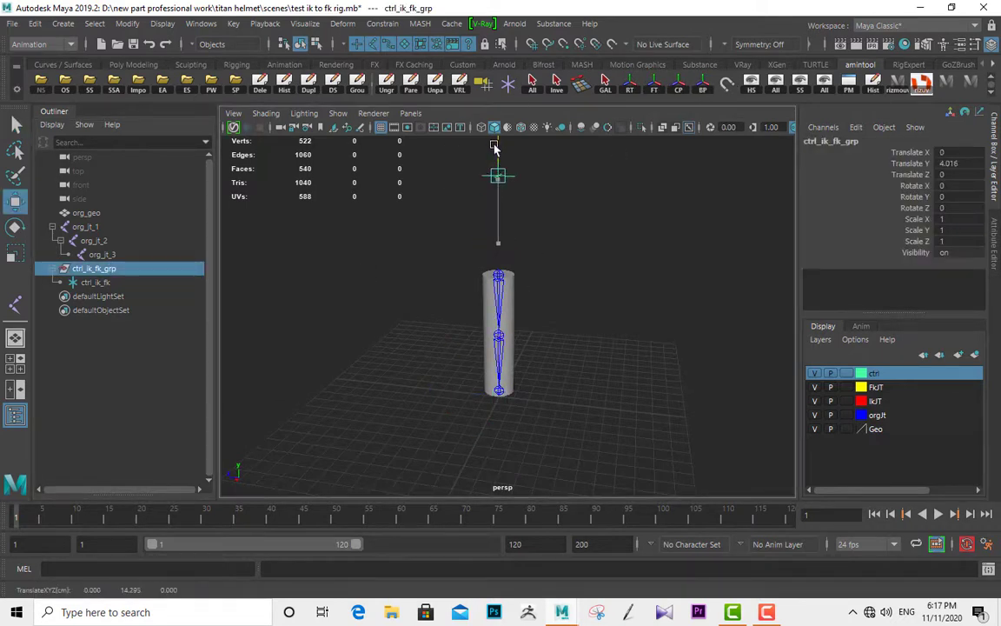
alt+middle_drag(588, 254, 600, 301)
key(q)
click(591, 327)
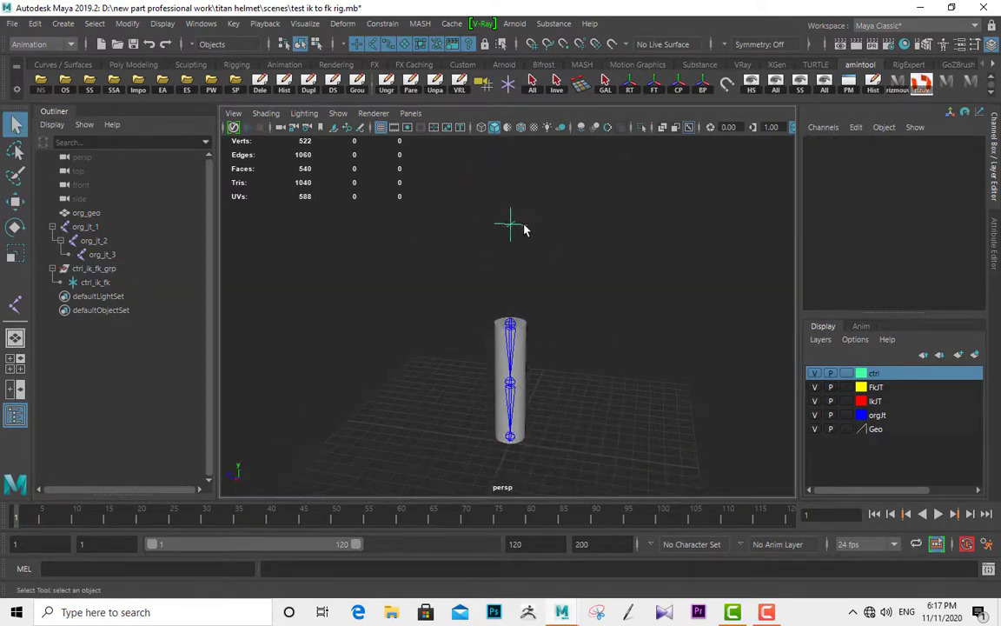
- Check the Ikfk attribute on the ctrl_ik_fk control
click(524, 228)
click(922, 231)
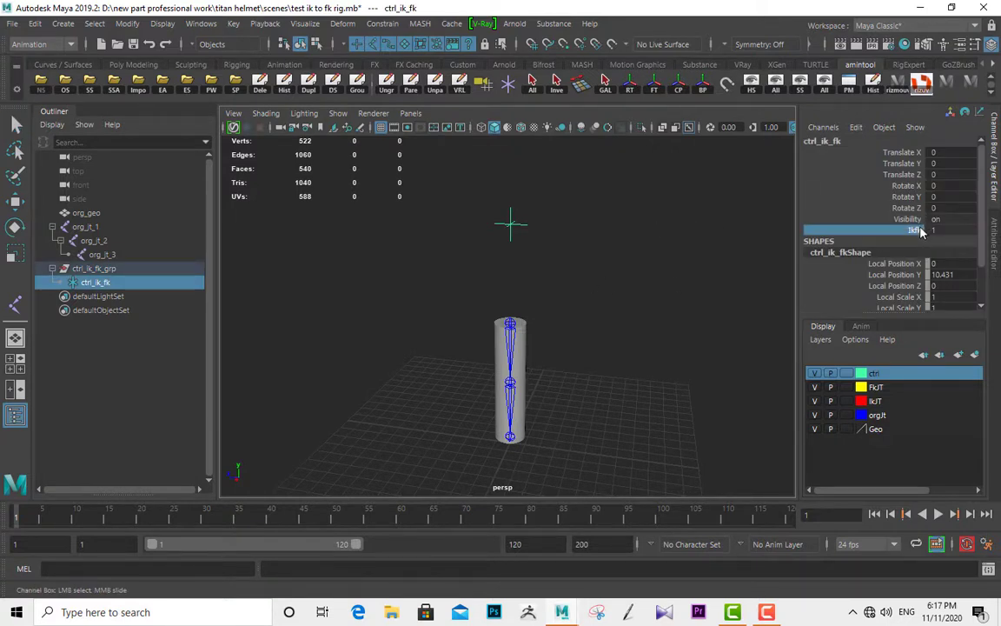
click(654, 313)
scroll(539, 304, down, 1)
alt+middle_drag(513, 301, 514, 257)
scroll(513, 259, up, 2)
alt+drag(556, 273, 523, 277)
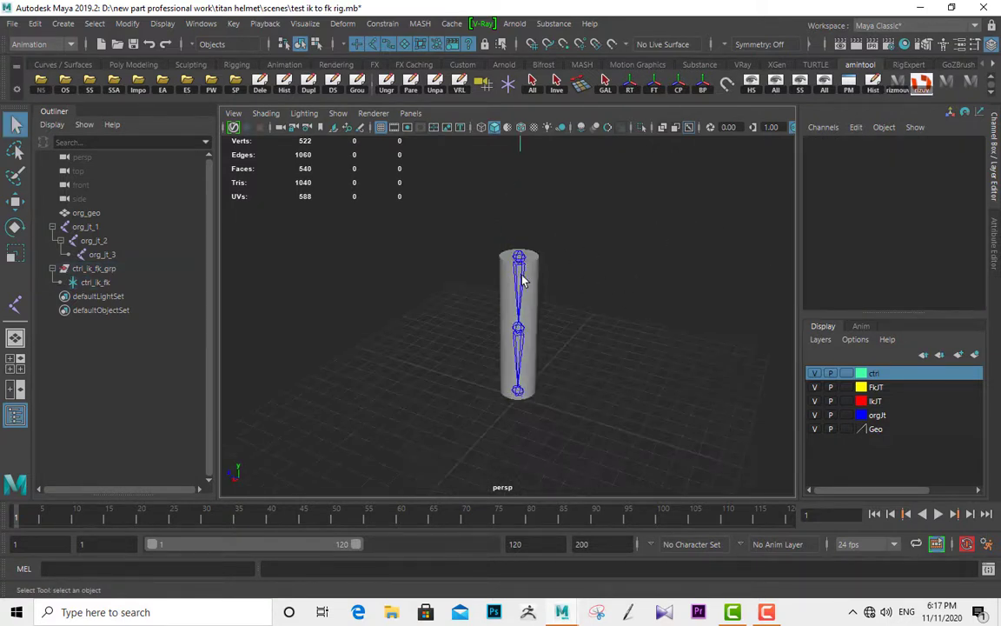
- Toggle the local rotation axes of org_jt_1, org_jt_2 and org_jt_3 on and off to check the joint orientation
click(519, 253)
scroll(521, 301, up, 3)
alt+drag(630, 330, 599, 286)
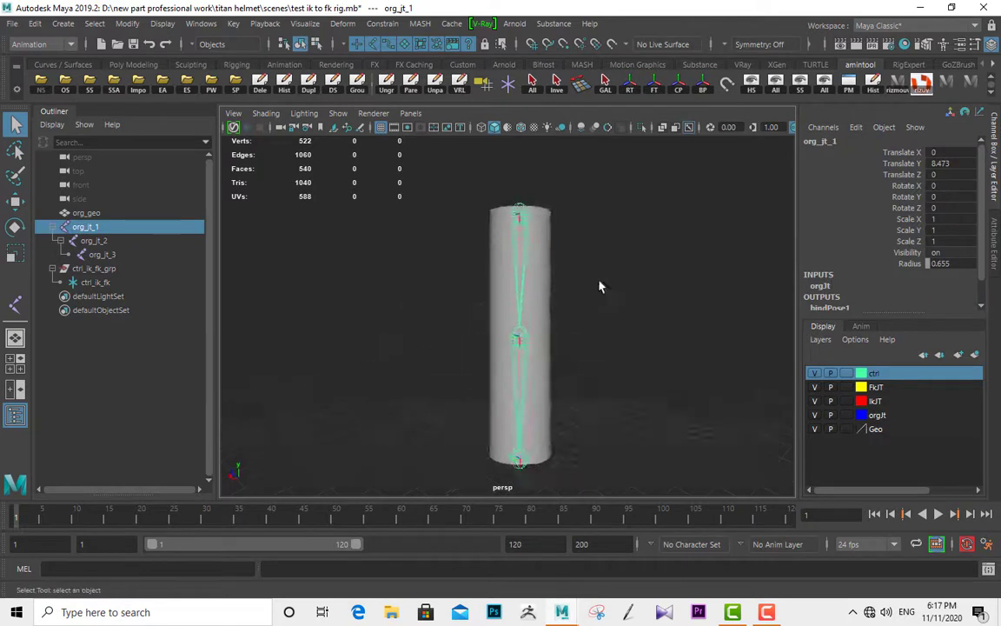
scroll(591, 277, down, 3)
click(237, 66)
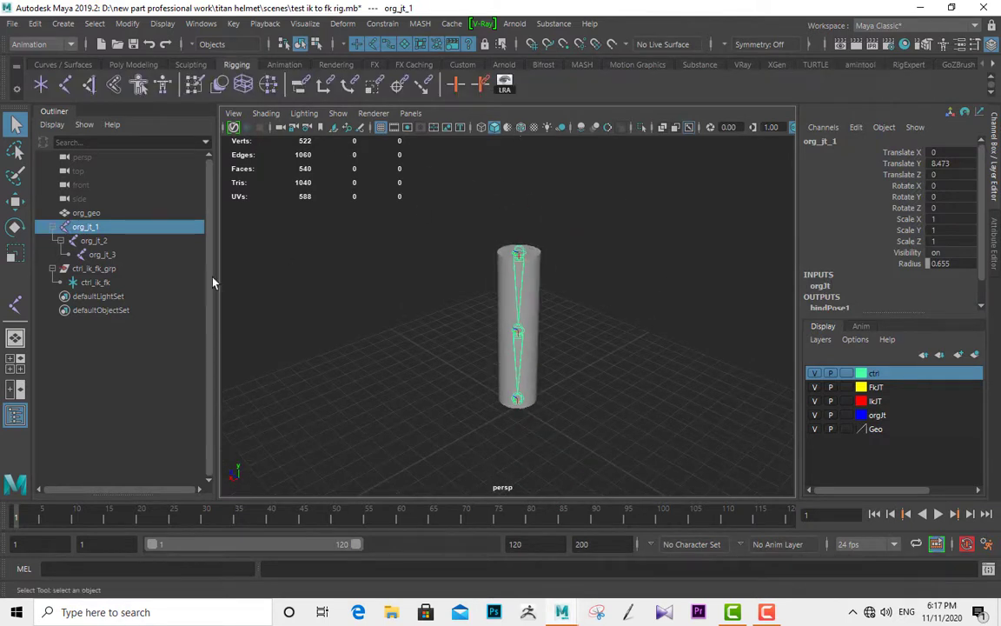
shift+click(100, 256)
click(508, 86)
click(507, 86)
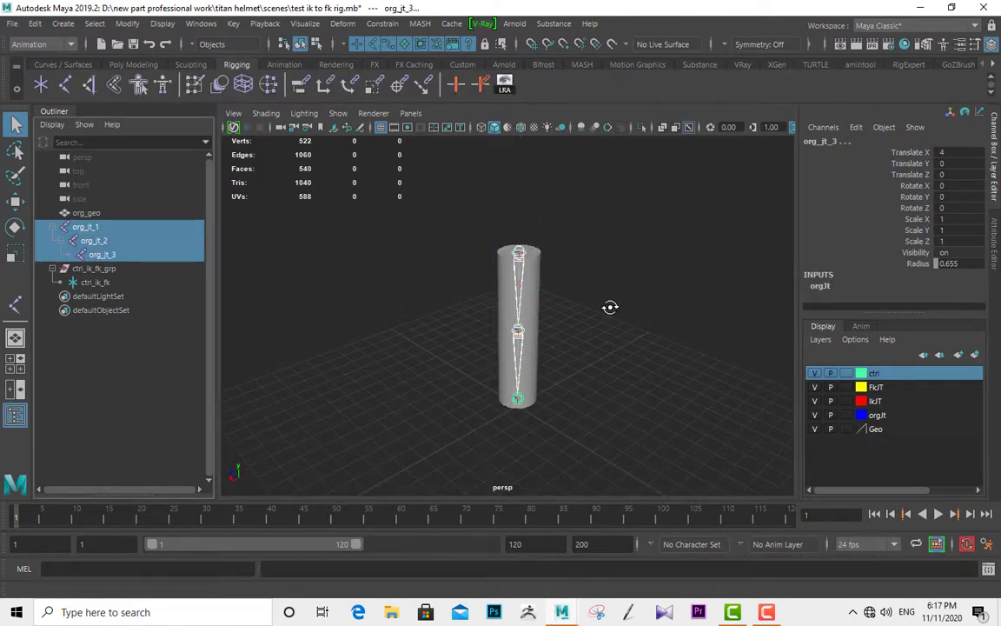
alt+drag(610, 305, 525, 318)
click(439, 313)
- Duplicate the org_jt_1 joint chain twice
click(84, 227)
key(ctrl+d)
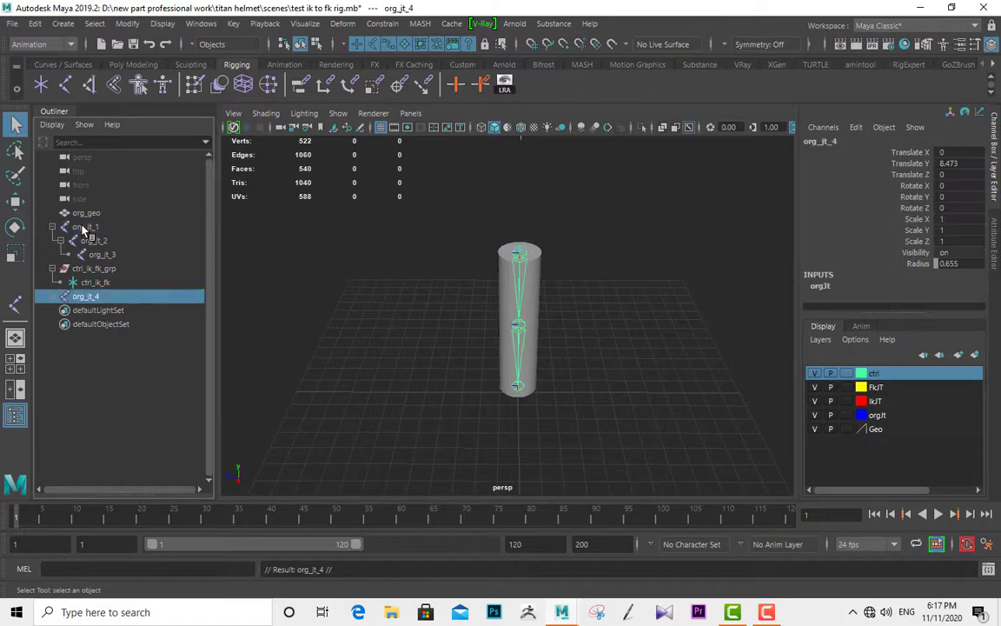
key(ctrl+d)
- Rename the org_jt_4 hierarchy with Search and Replace Names, replacing org_ with fk_
click(91, 297)
click(161, 25)
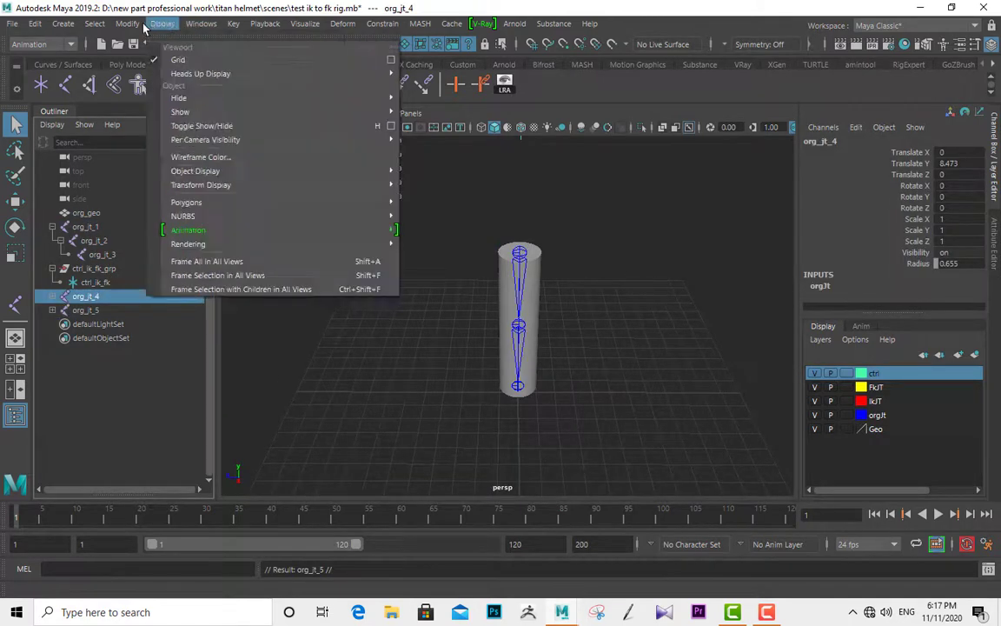
mouse_move(128, 24)
click(183, 254)
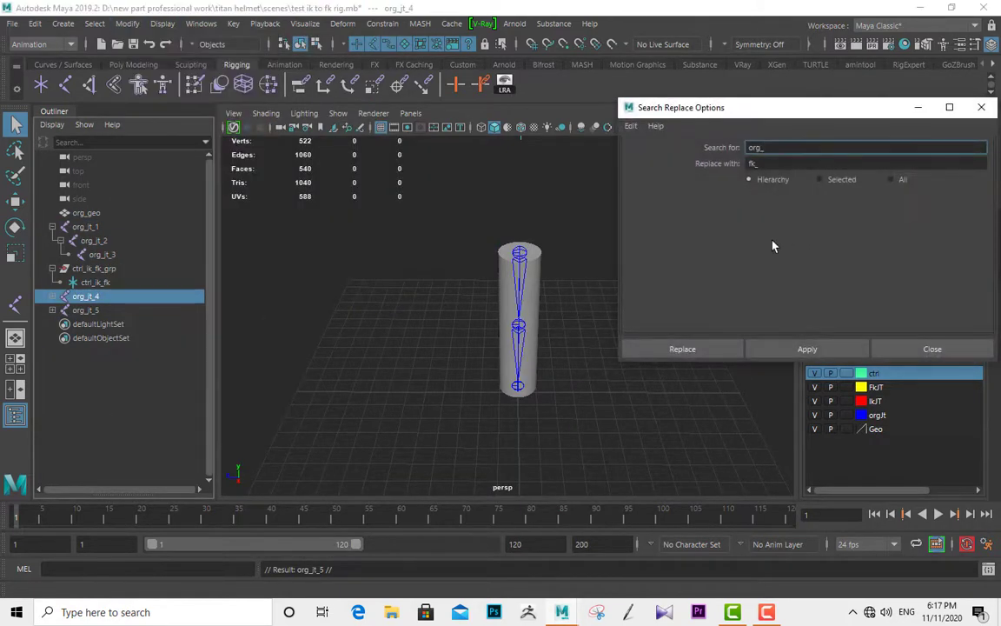
click(804, 349)
- Replace org_ with ik_ in all names of the org_jt_5 hierarchy
click(116, 311)
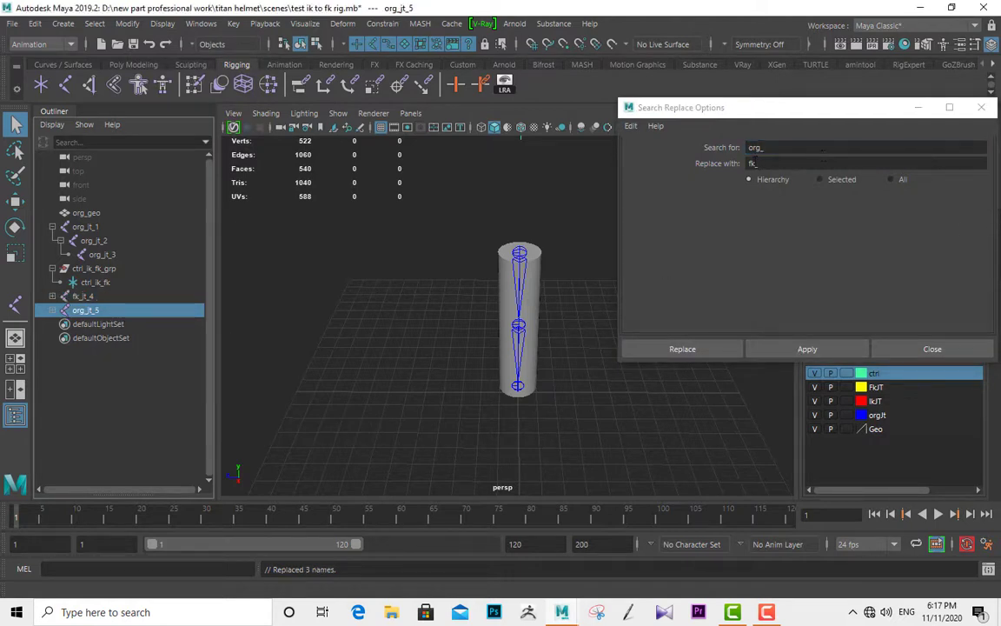
drag(755, 163, 674, 163)
text(ik)
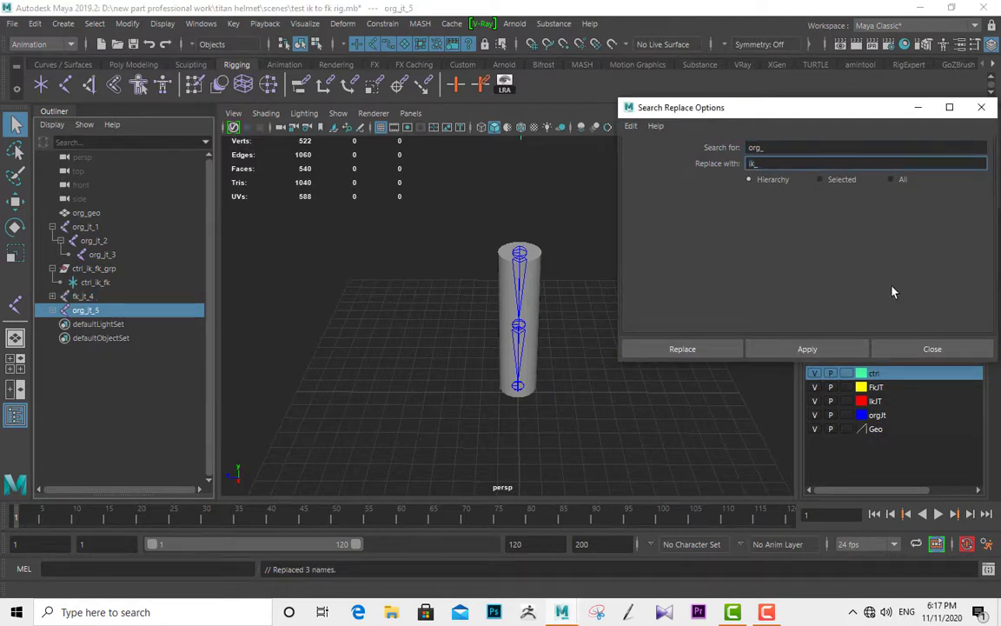
click(802, 350)
click(905, 354)
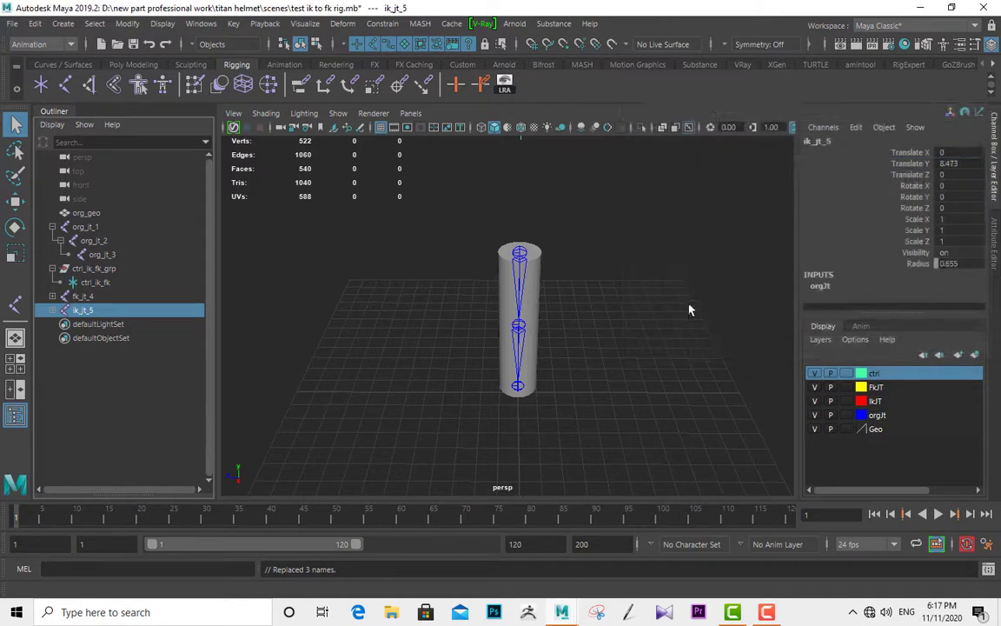
click(689, 310)
- Expand both duplicate chains and set the radius of fk_jt_4, fk_jt_2 and fk_jt_3 to 0.15
shift+click(53, 297)
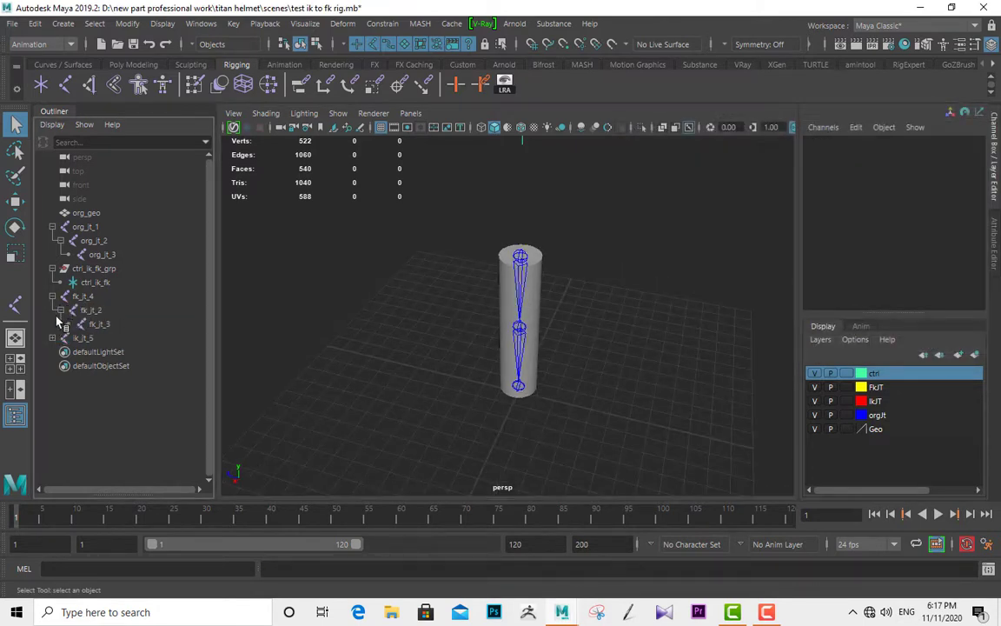
shift+click(53, 338)
drag(91, 297, 98, 323)
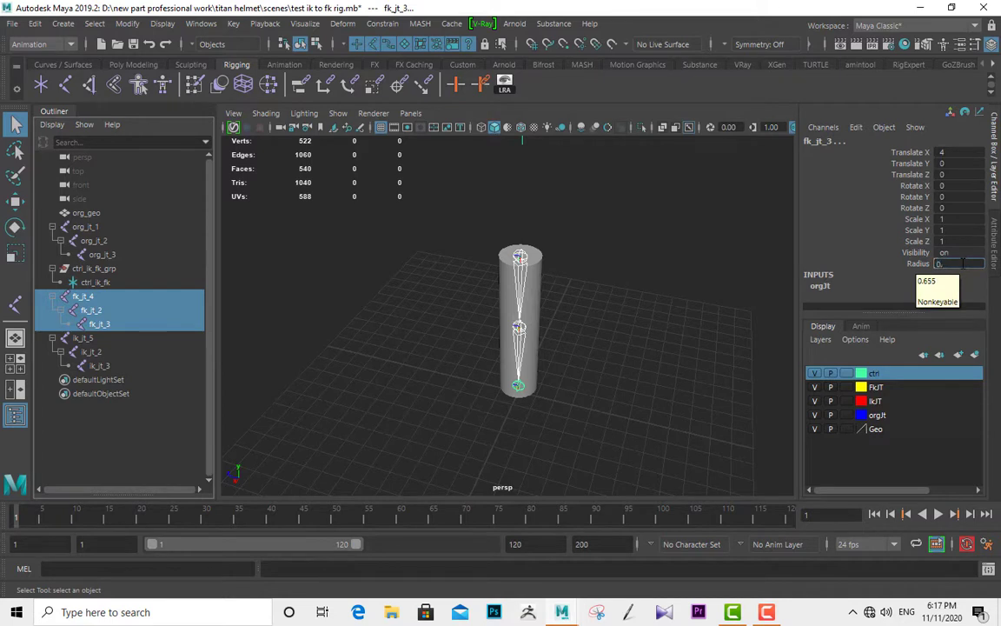
key(Return)
scroll(681, 329, up, 5)
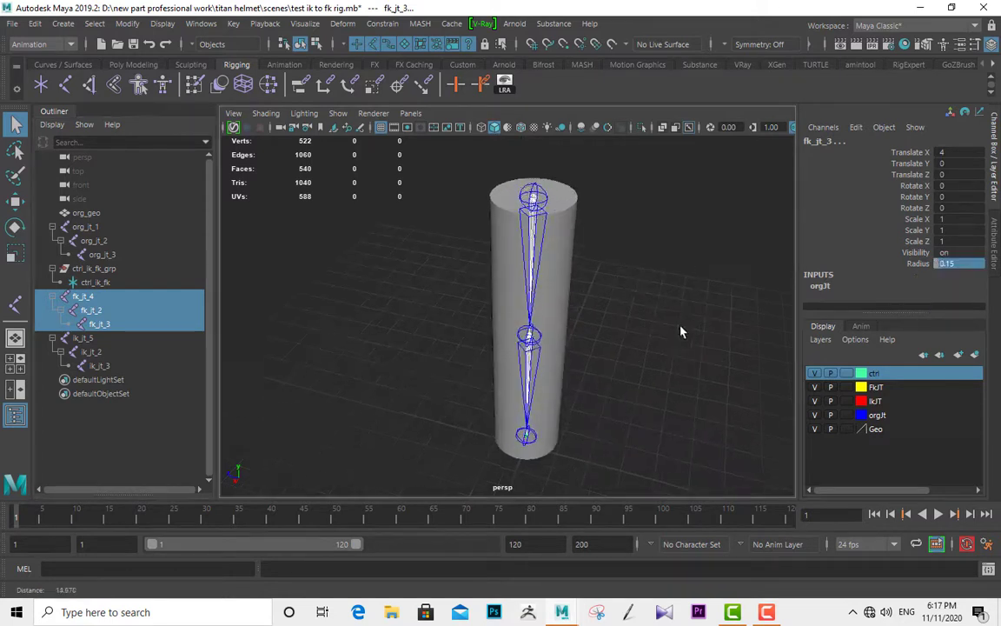
- Set the radius of ik_jt_5, ik_jt_2 and ik_jt_3 to 0.4
click(85, 337)
shift+click(101, 366)
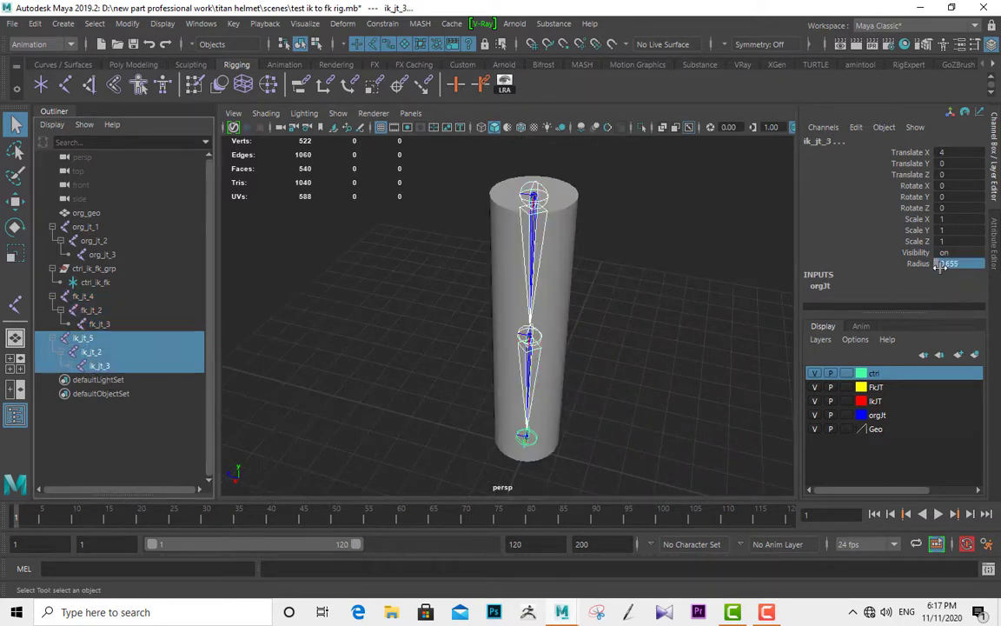
key(Return)
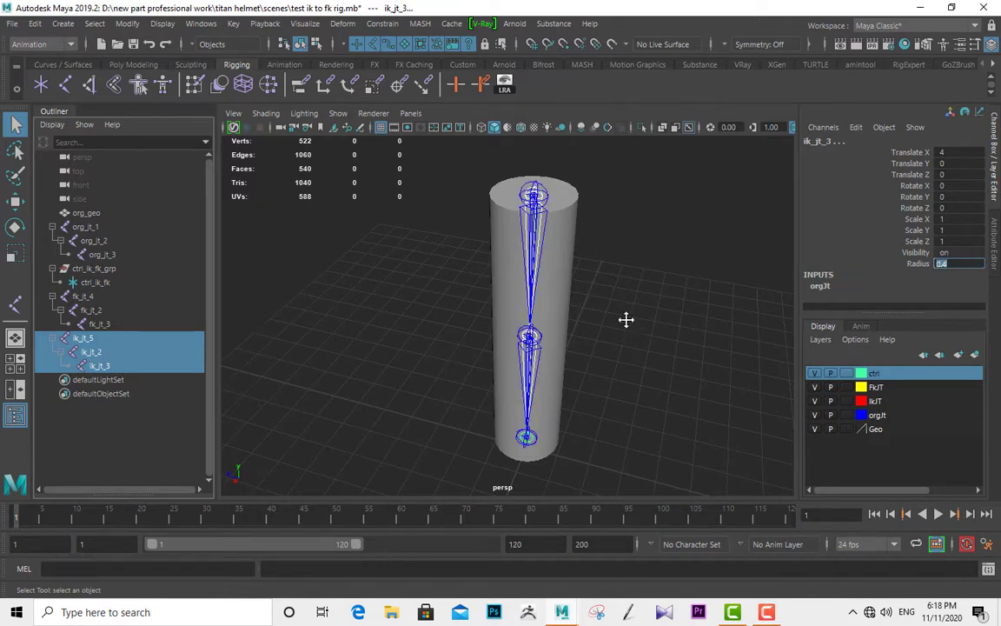
alt+middle_drag(626, 320, 577, 301)
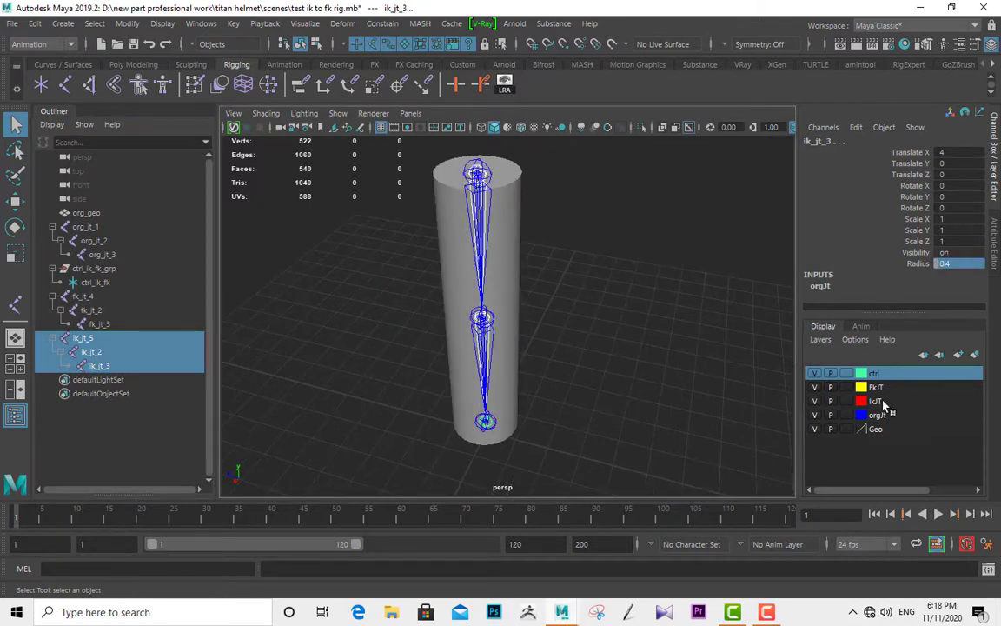
- Add the three selected IK joints to the IkJT display layer
click(883, 404)
right_click(883, 404)
click(895, 436)
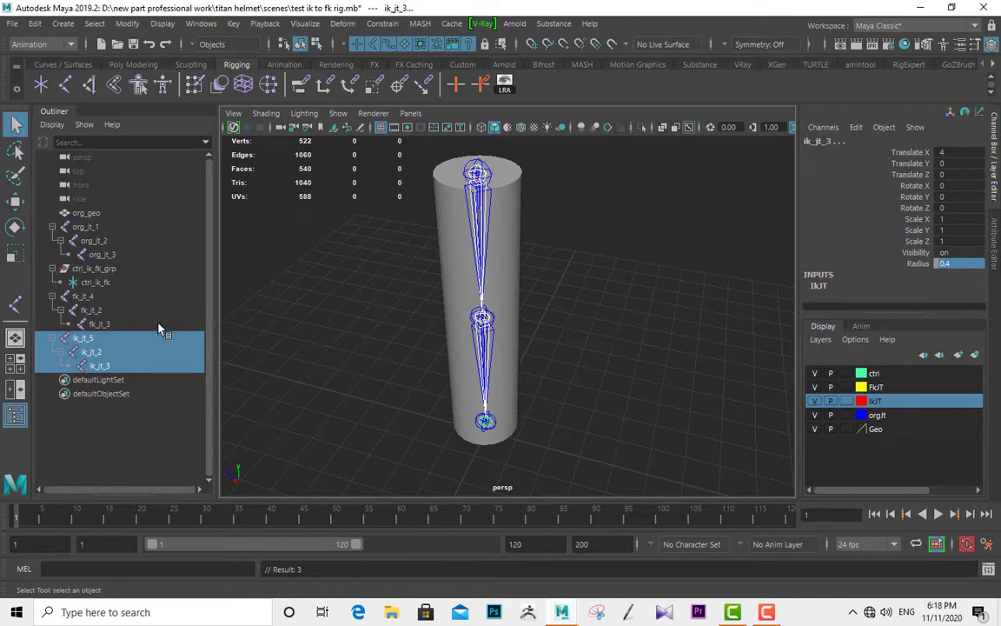
- Add fk_jt_4, fk_jt_2 and fk_jt_3 to the FkJT display layer
click(93, 323)
shift+click(83, 298)
right_click(887, 390)
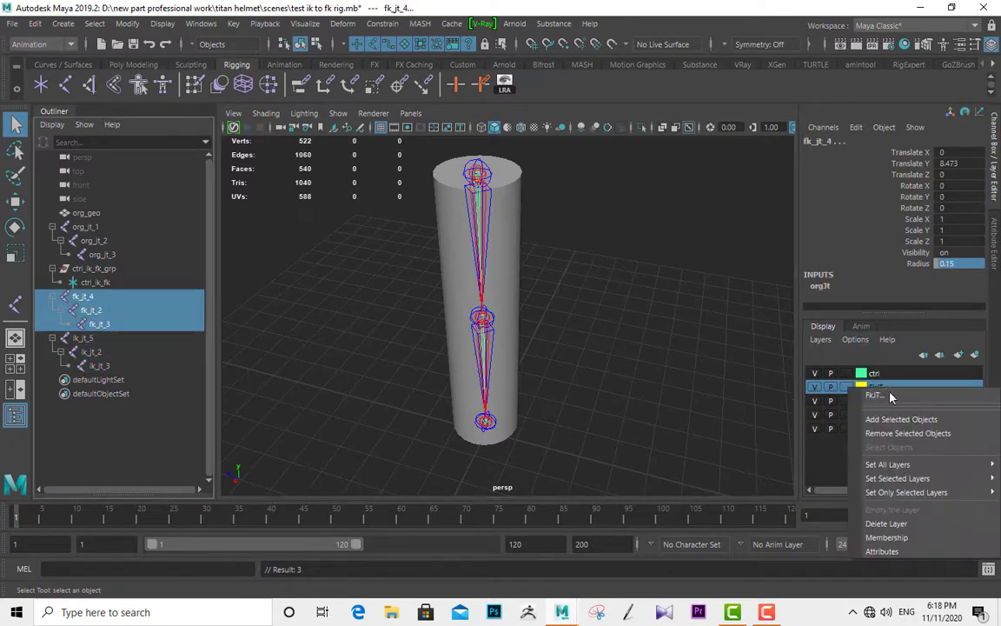
click(883, 421)
click(632, 311)
- Hide the Geo display layer and examine the overlapping original, IK and FK joint chains
alt+drag(632, 311, 531, 266)
click(507, 279)
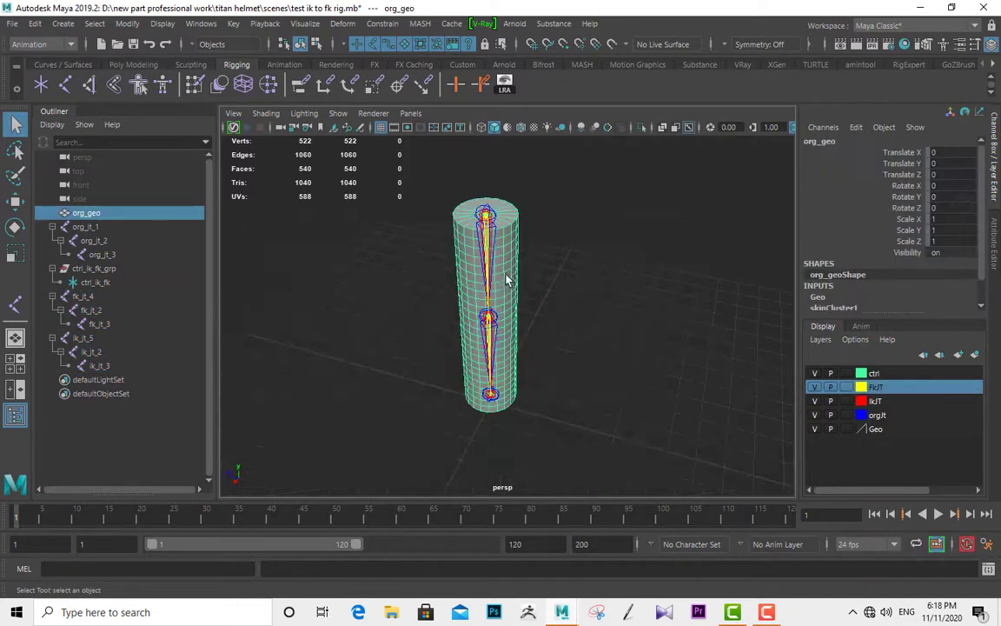
click(815, 429)
click(530, 254)
alt+middle_drag(523, 252, 561, 335)
scroll(599, 330, up, 4)
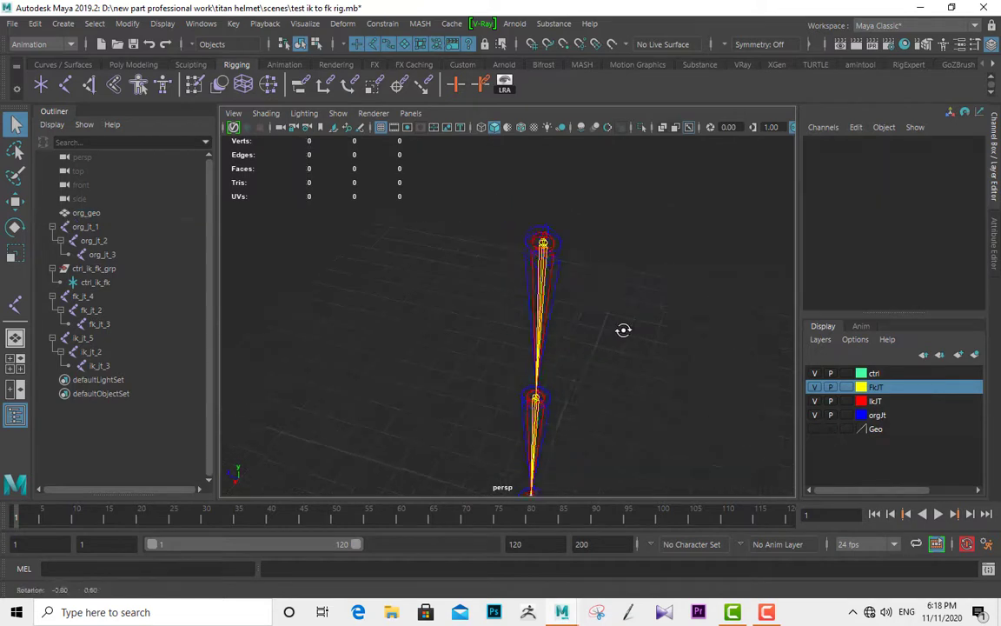
alt+drag(623, 331, 437, 239)
scroll(521, 269, up, 5)
alt+middle_drag(591, 291, 579, 330)
alt+drag(578, 330, 308, 246)
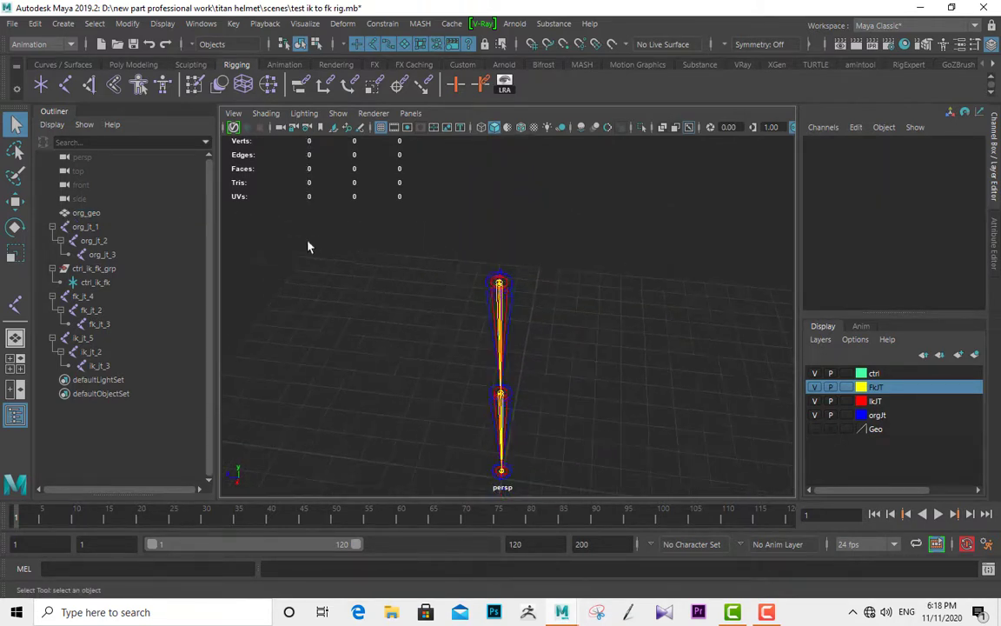
- Collapse ctrl_ik_fk_grp in the Outliner, then open the Node Editor and place it beside the joints
click(52, 269)
scroll(476, 277, down, 3)
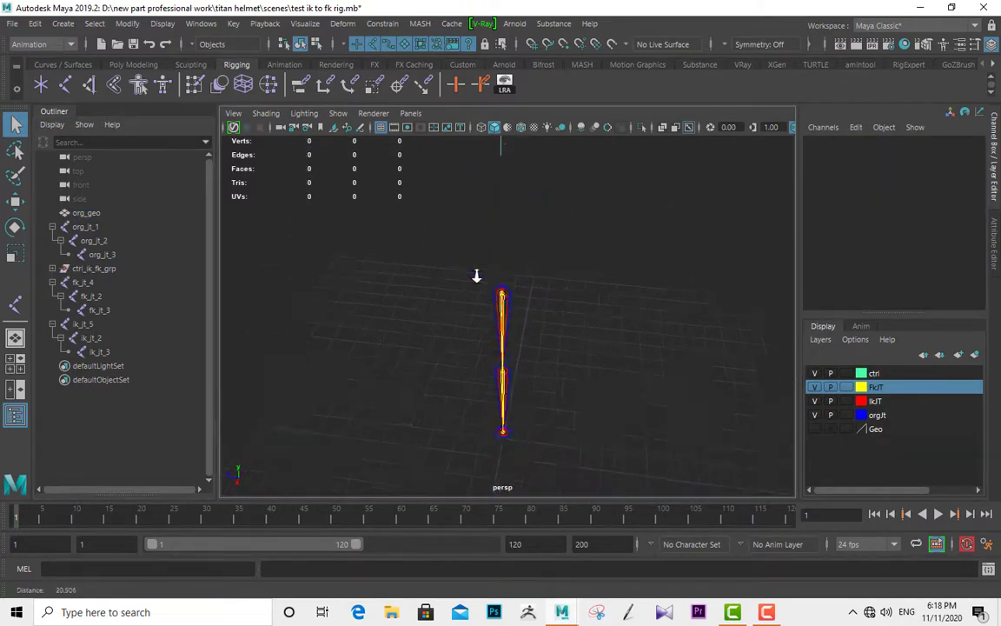
alt+drag(477, 278, 565, 314)
scroll(565, 314, down, 2)
click(202, 24)
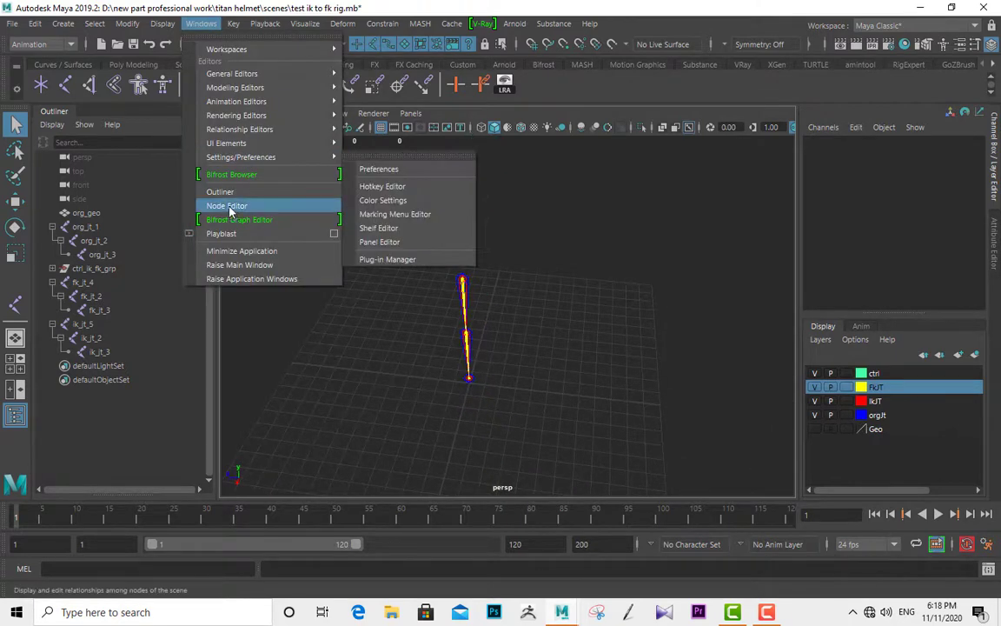
click(227, 205)
drag(623, 93, 712, 110)
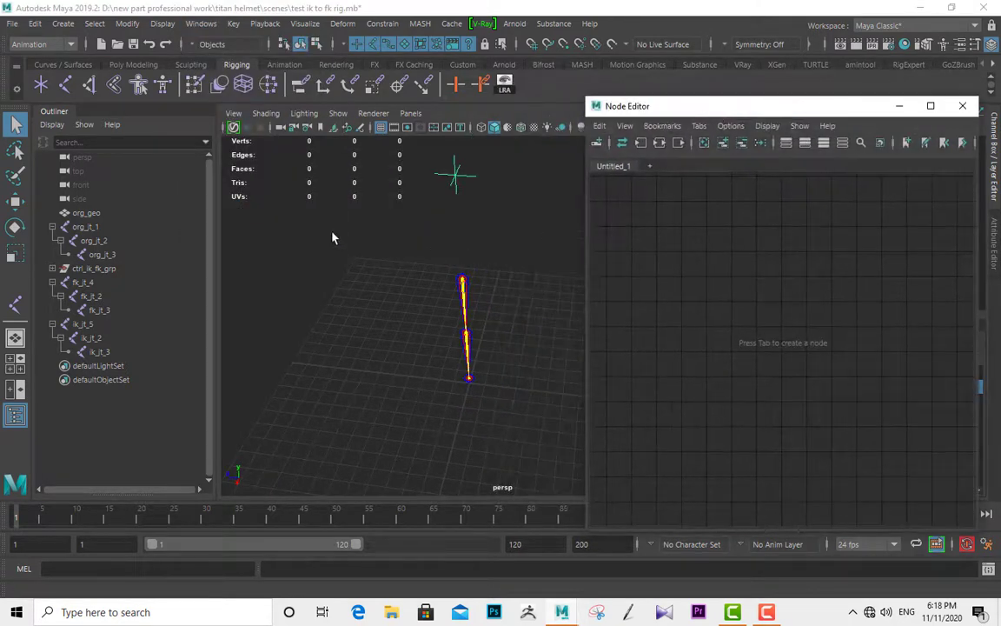
- Add org_jt_1, fk_jt_4 and ik_jt_5 to the Node Editor graph
click(83, 226)
ctrl+click(84, 283)
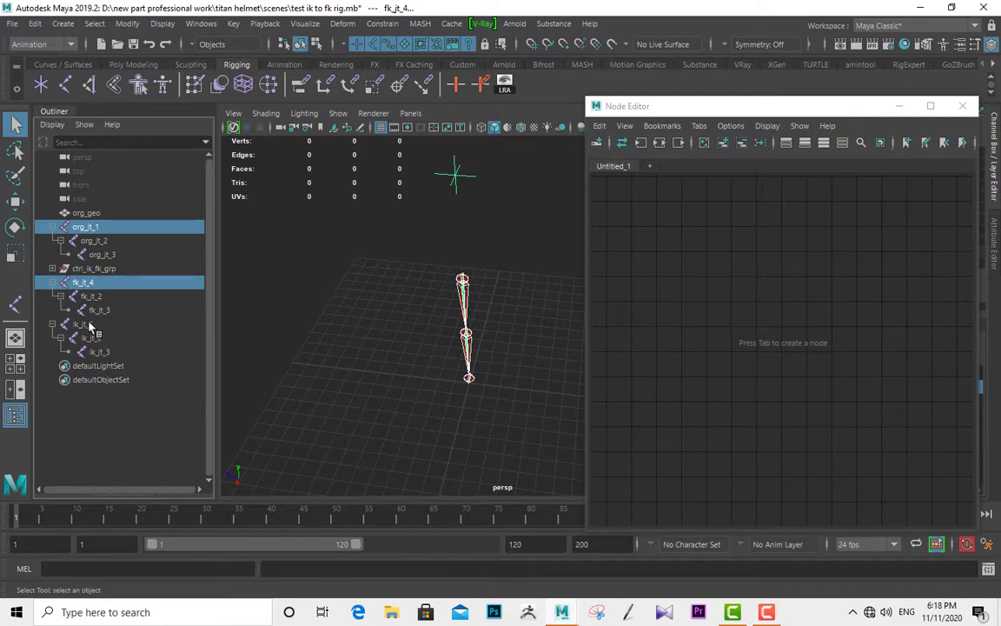
ctrl+click(83, 324)
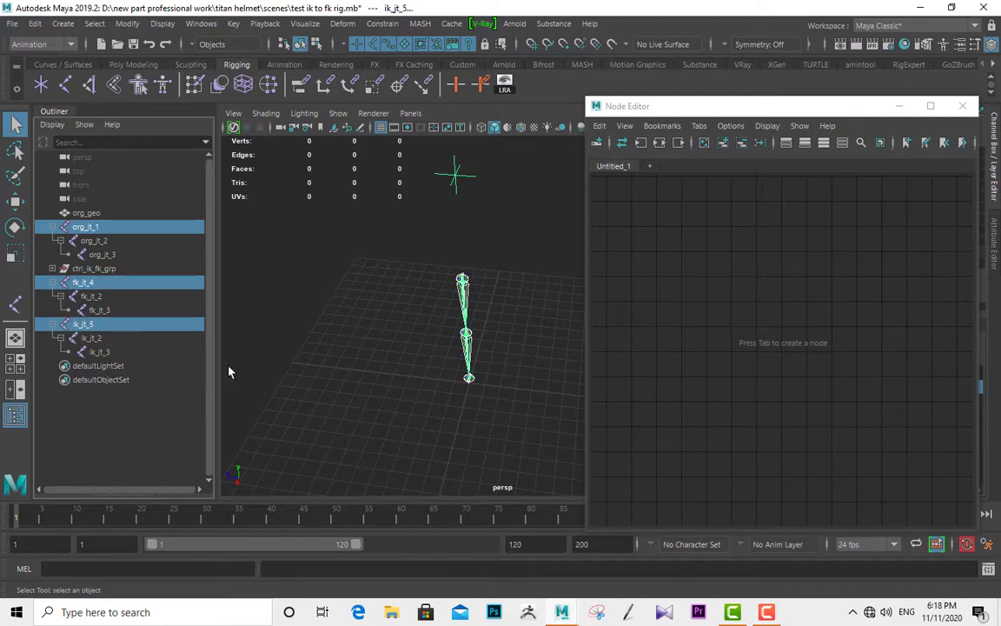
click(724, 145)
- Move the org_jt_1 node to the output side of the fk_jt_4 and ik_jt_5 nodes
alt+right_drag(902, 367, 808, 317)
alt+middle_drag(809, 317, 688, 290)
alt+right_drag(713, 287, 825, 361)
drag(706, 290, 911, 280)
click(739, 279)
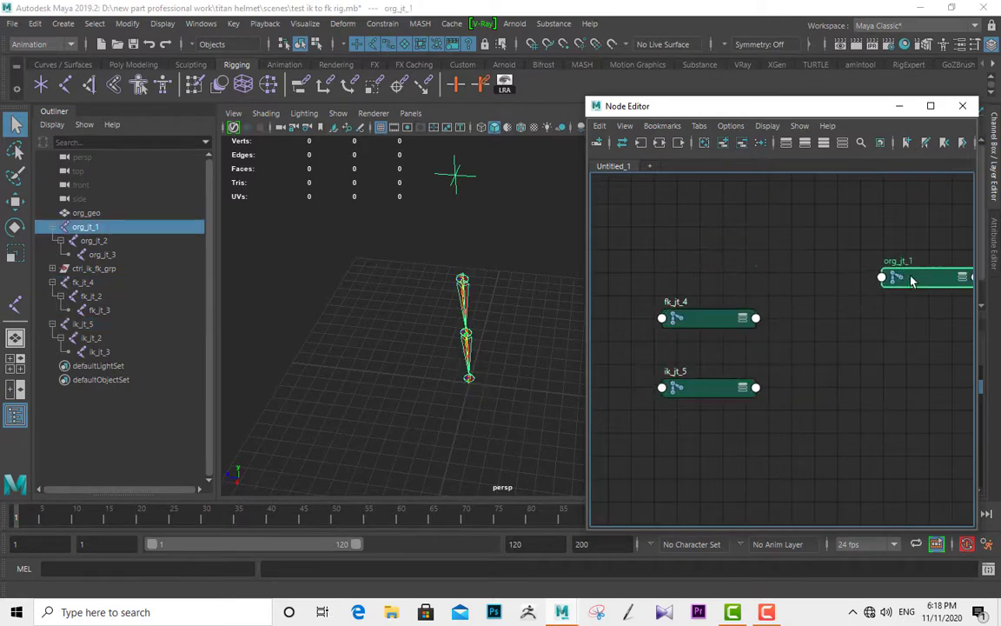
- Show all attributes on the org_jt_1, fk_jt_4 and ik_jt_5 nodes and space the three nodes apart
key(3)
drag(681, 316, 679, 165)
key(3)
alt+right_drag(806, 427, 744, 408)
drag(707, 209, 707, 149)
click(718, 399)
key(3)
alt+right_drag(820, 408, 800, 379)
alt+middle_drag(800, 380, 718, 364)
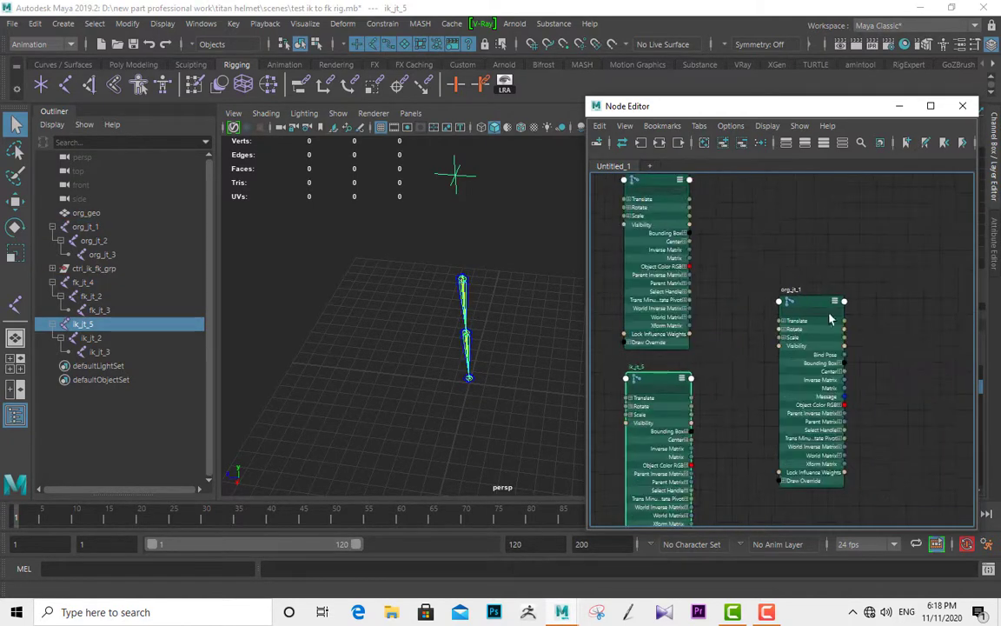
drag(818, 305, 917, 273)
- Create a blendColors node in the graph between the FK/IK joint nodes and org_jt_1
alt+middle_drag(780, 336, 759, 329)
key(Tab)
text(b)
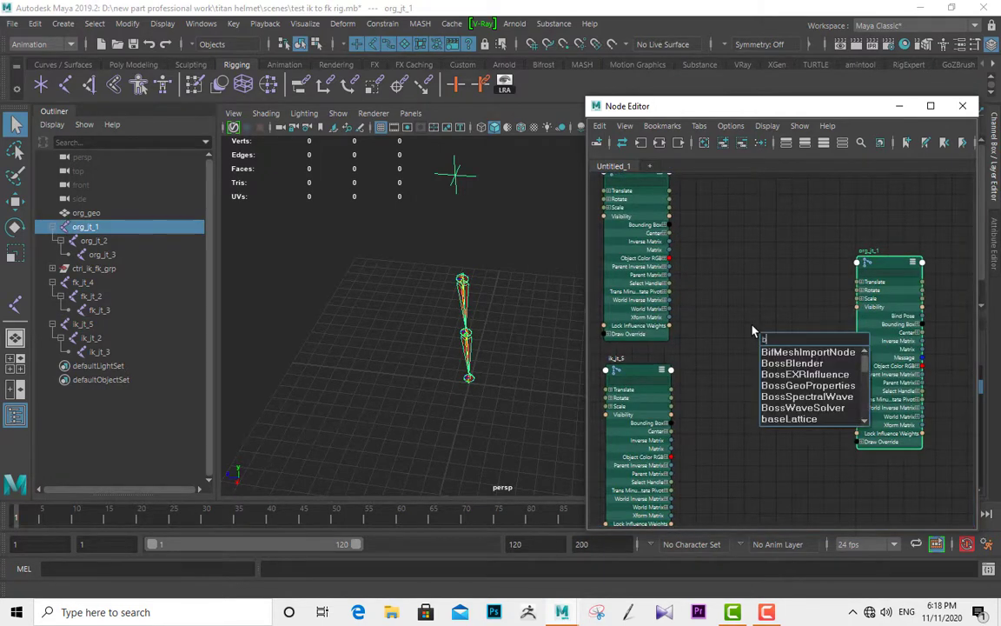
text(lendcolor)
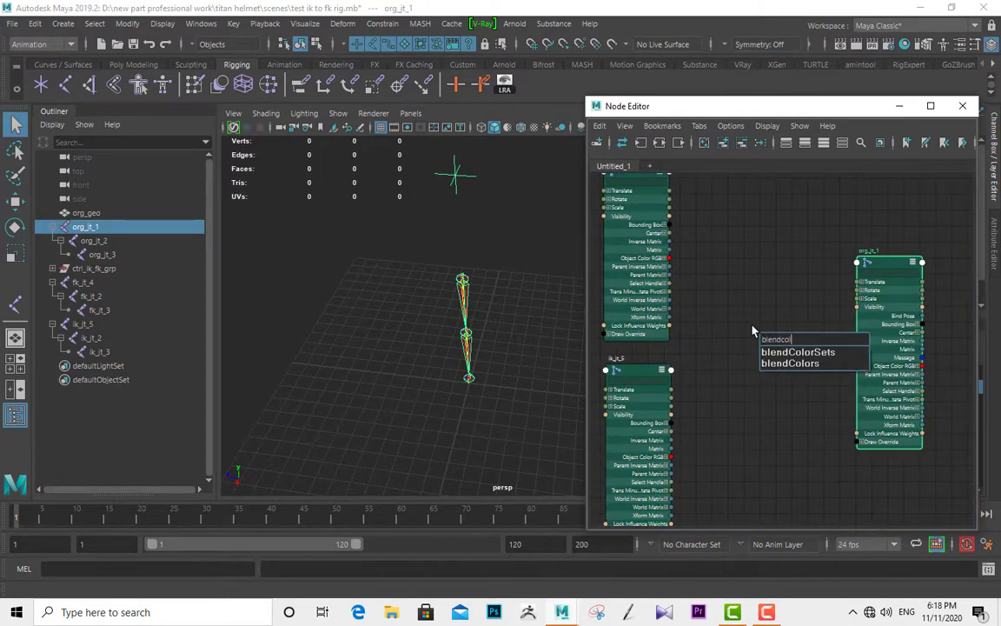
key(Down)
key(Down)
key(Return)
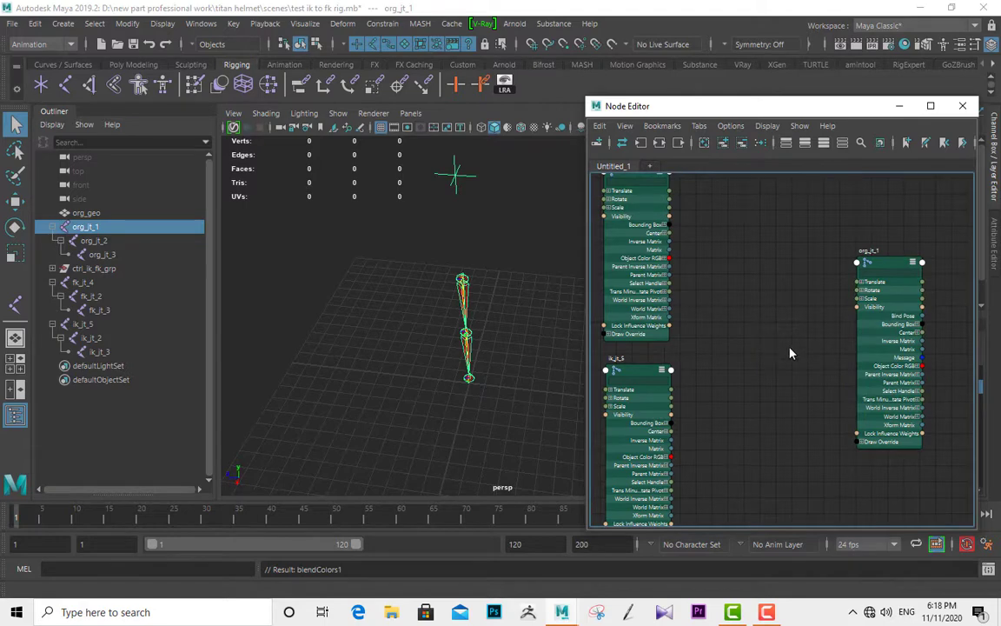
- Show all attributes of the blendColors1 node and place it between fk_jt_4 and org_jt_1
alt+right_drag(789, 349, 672, 217)
alt+right_drag(754, 345, 808, 386)
key(3)
drag(790, 357, 778, 294)
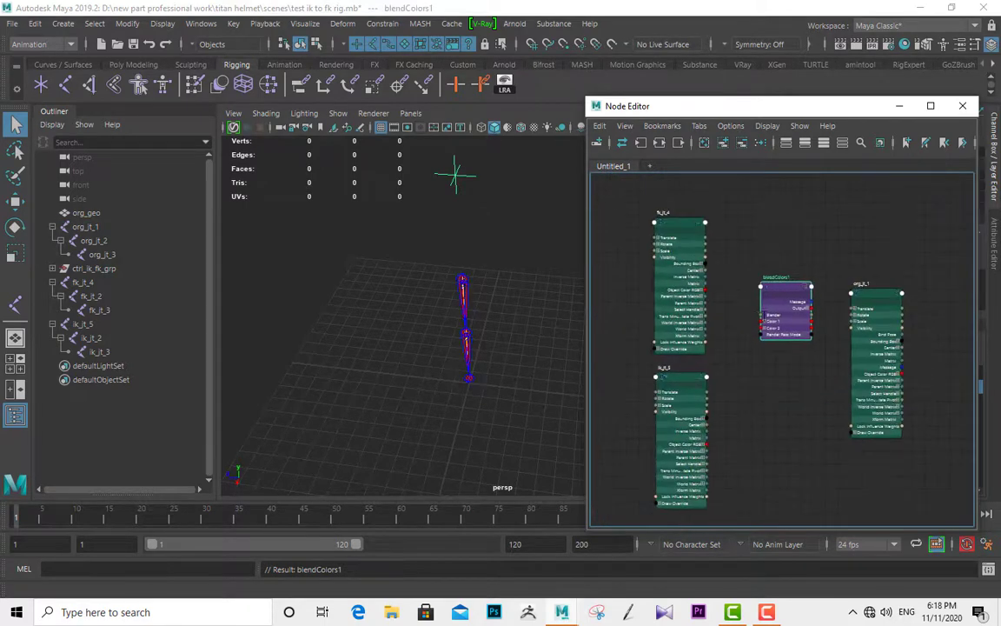
alt+right_drag(762, 304, 822, 355)
alt+middle_drag(722, 252, 724, 273)
alt+right_drag(678, 239, 795, 332)
drag(819, 332, 801, 288)
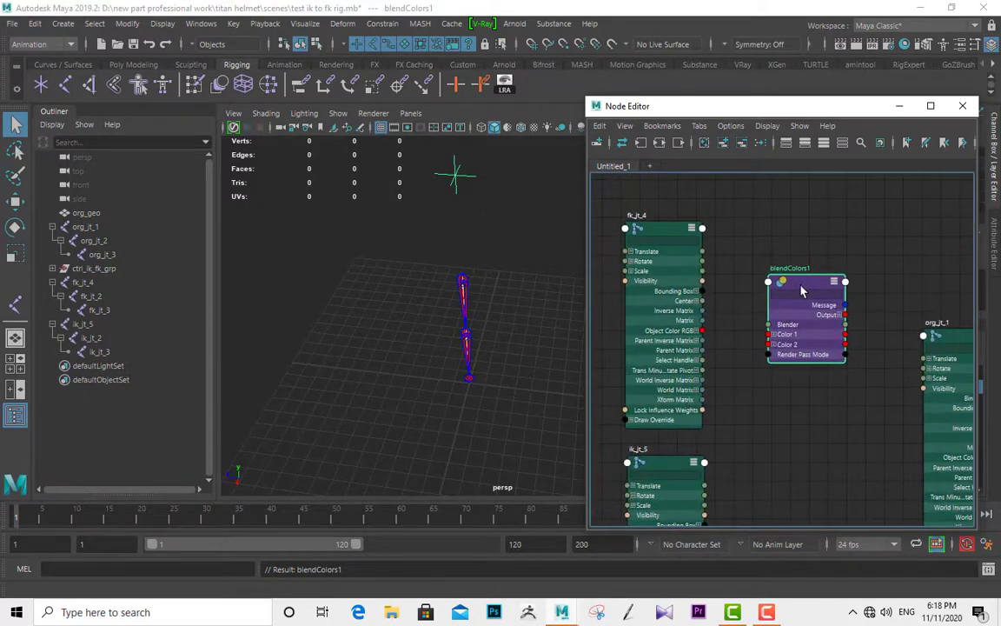
click(599, 128)
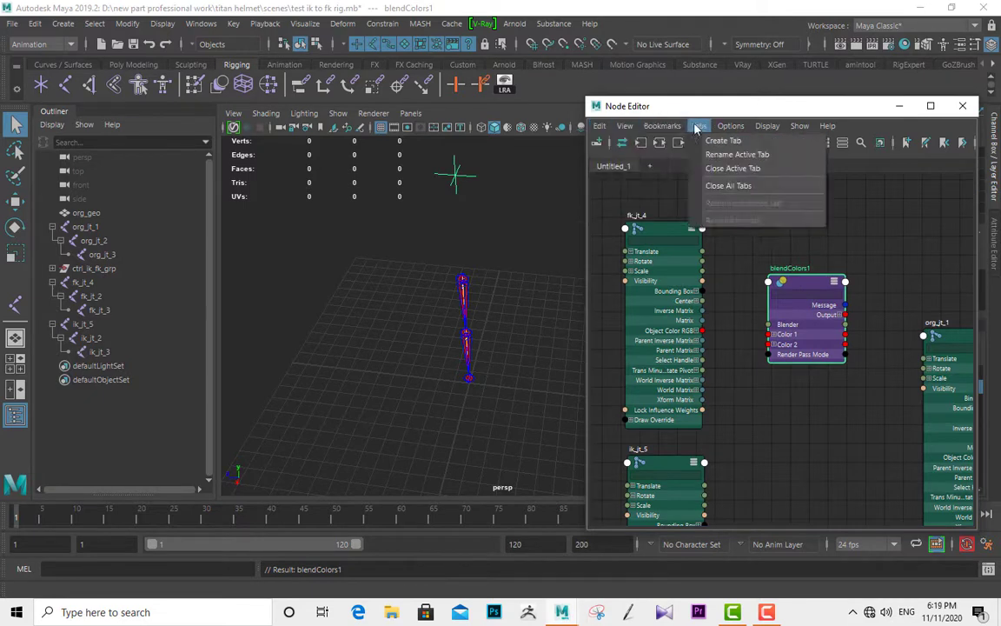
click(722, 111)
- Add a second blendColors node with all attributes shown and place it beneath blendColors1
alt+middle_drag(786, 410, 773, 347)
key(Tab)
text(blend)
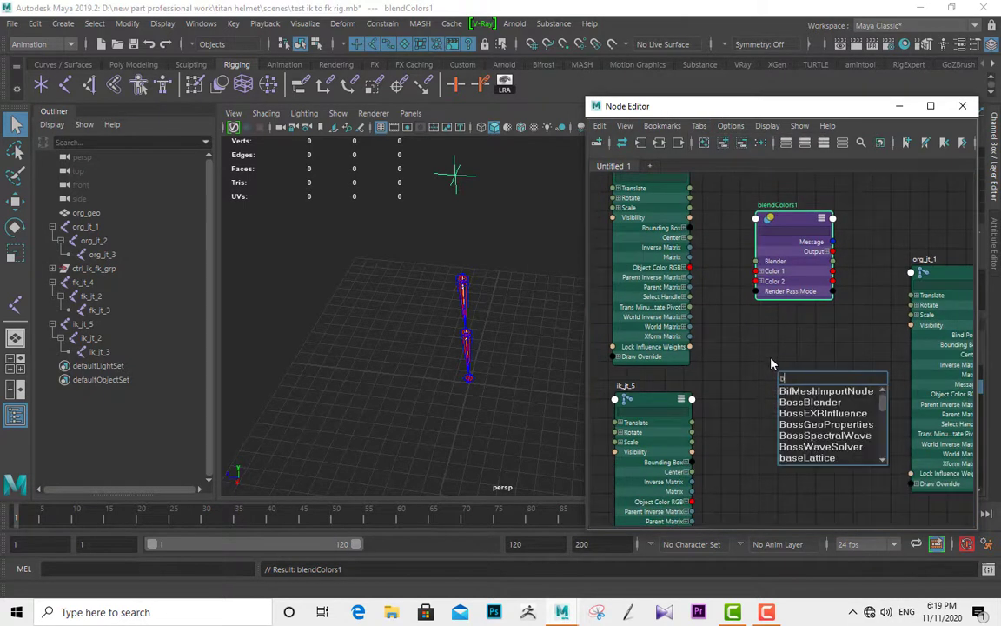
key(Down)
key(Down)
key(Down)
key(Return)
key(3)
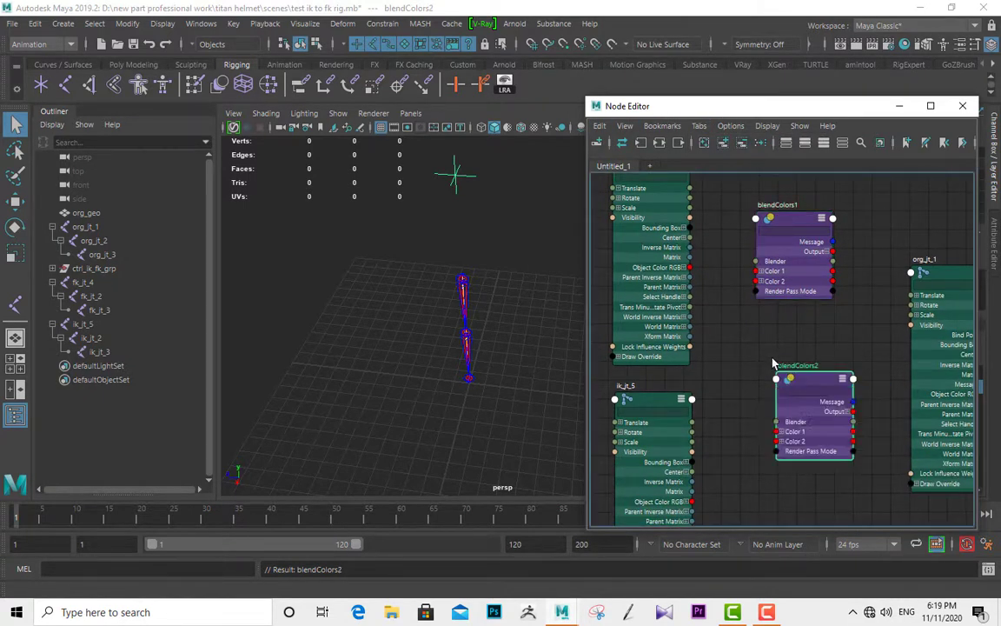
drag(803, 381, 797, 350)
- Add a third blendColors node beneath blendColors2 and show all its attributes
alt+middle_drag(780, 505, 782, 396)
key(Tab)
text(blend)
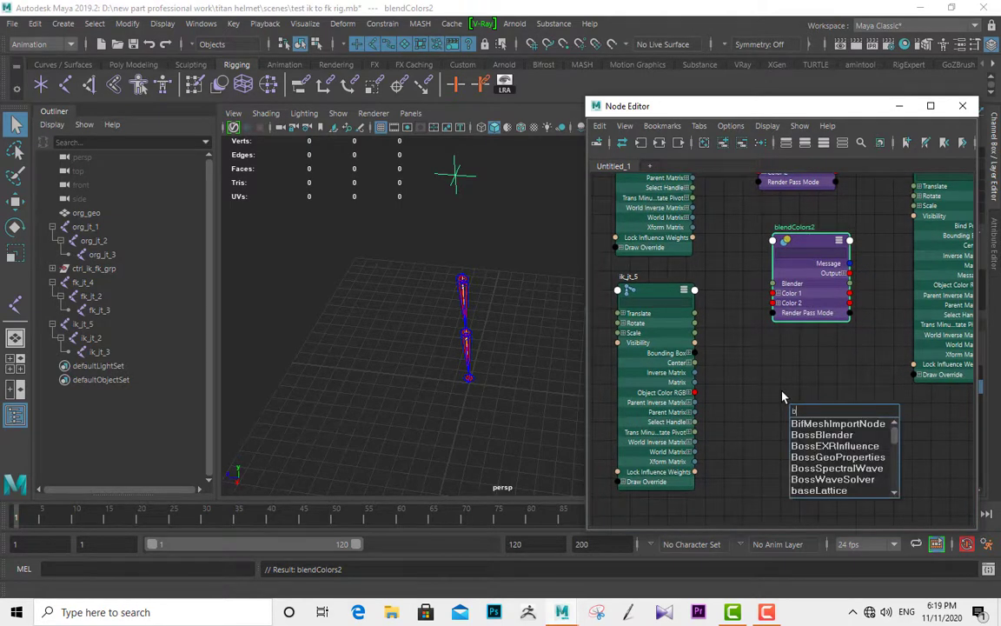
key(Down)
key(Down)
key(Down)
key(Return)
key(3)
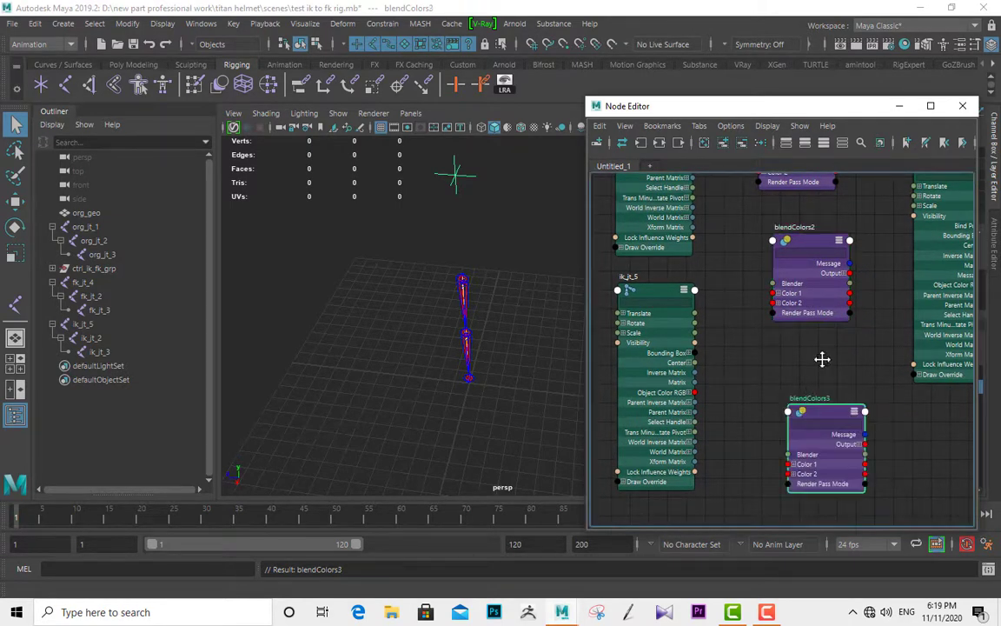
- Connect fk_jt_4's Translate to Color 1 and ik_jt_5's Translate to Color 2 of blendColors1
alt+middle_drag(822, 357, 820, 489)
drag(717, 246, 757, 293)
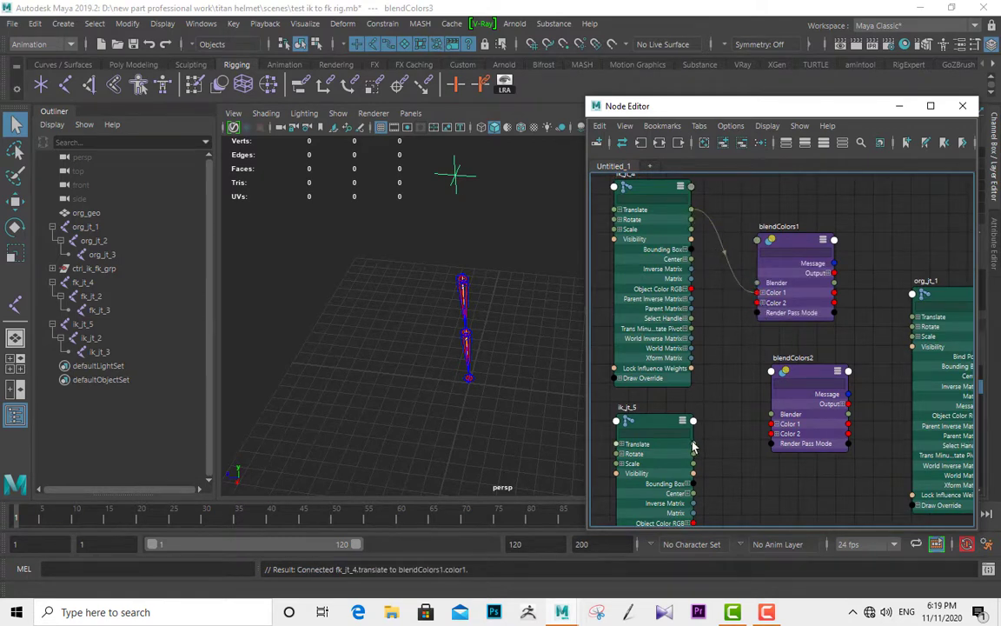
drag(738, 335, 757, 302)
- Connect ik_jt_5's Rotate to Color 2 and fk_jt_4's Rotate to Color 1 of blendColors2
alt+middle_drag(753, 423, 748, 364)
drag(689, 396, 768, 376)
scroll(765, 364, down, 1)
alt+middle_drag(701, 358, 564, 380)
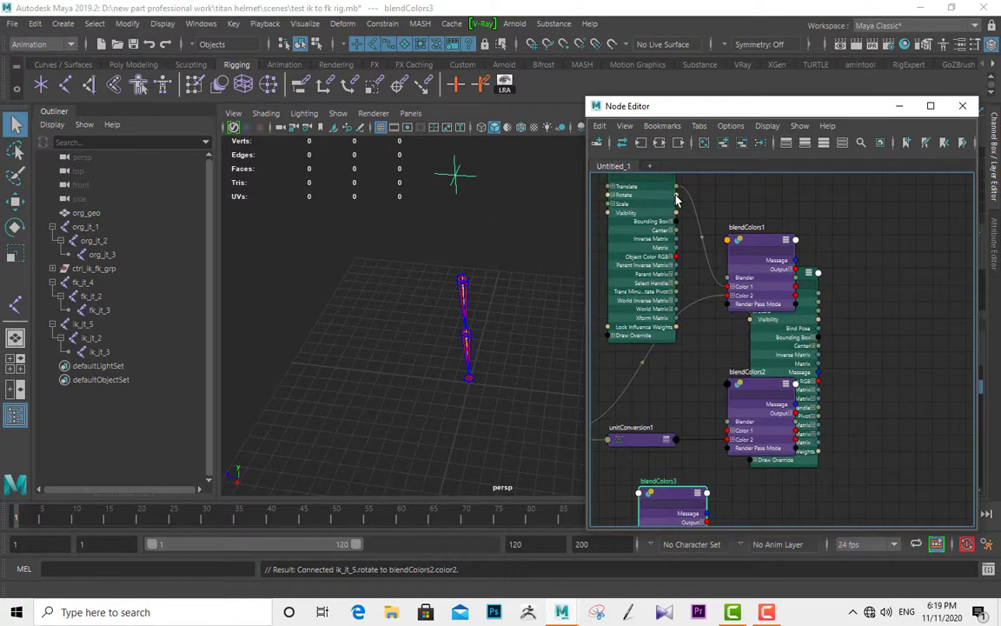
drag(676, 194, 728, 431)
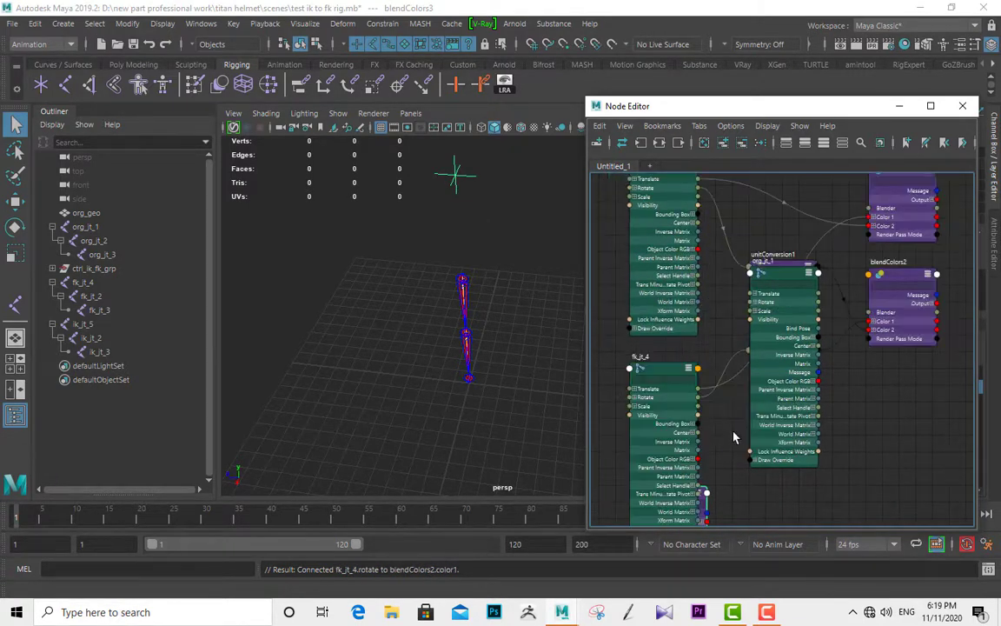
- Pull the overlapping nodes apart, placing blendColors3 beneath blendColors2 and org_jt_1 beyond the blend nodes
drag(781, 274, 918, 400)
scroll(758, 304, down, 2)
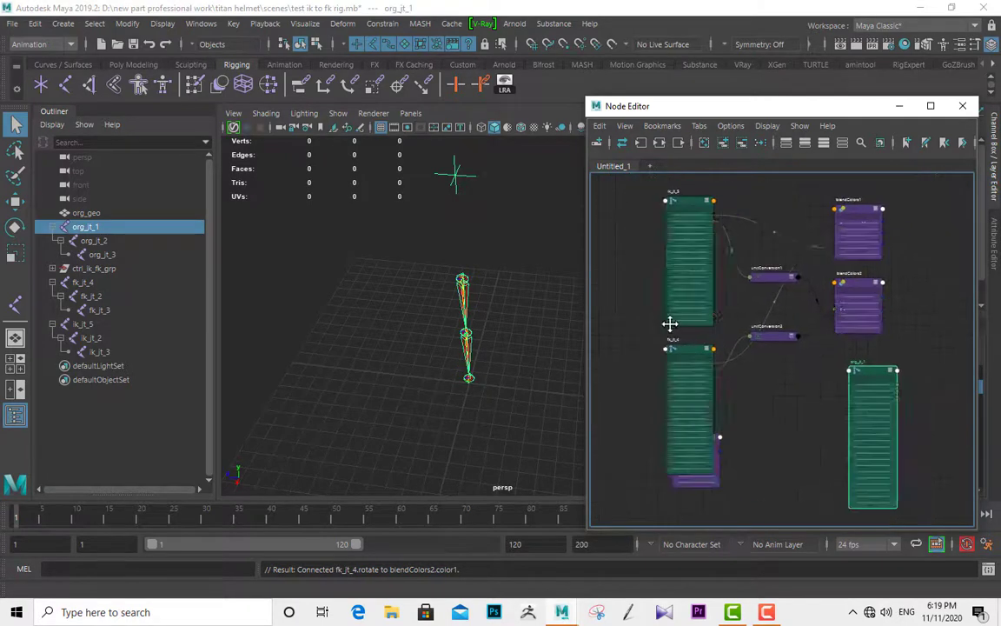
alt+middle_drag(668, 324, 616, 263)
drag(622, 285, 583, 264)
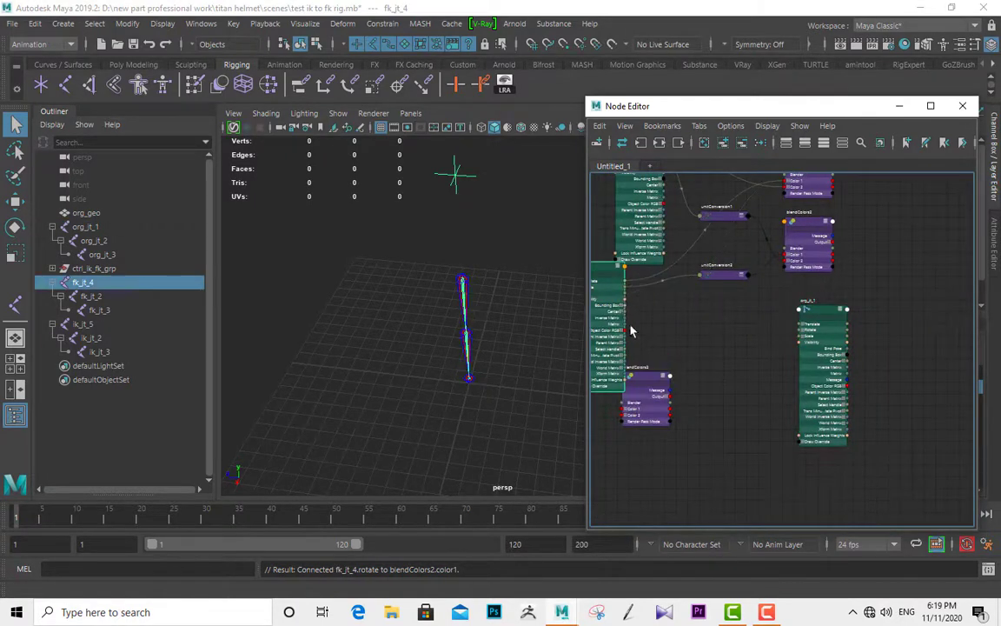
drag(639, 375, 741, 317)
drag(819, 313, 925, 247)
alt+middle_drag(778, 319, 752, 384)
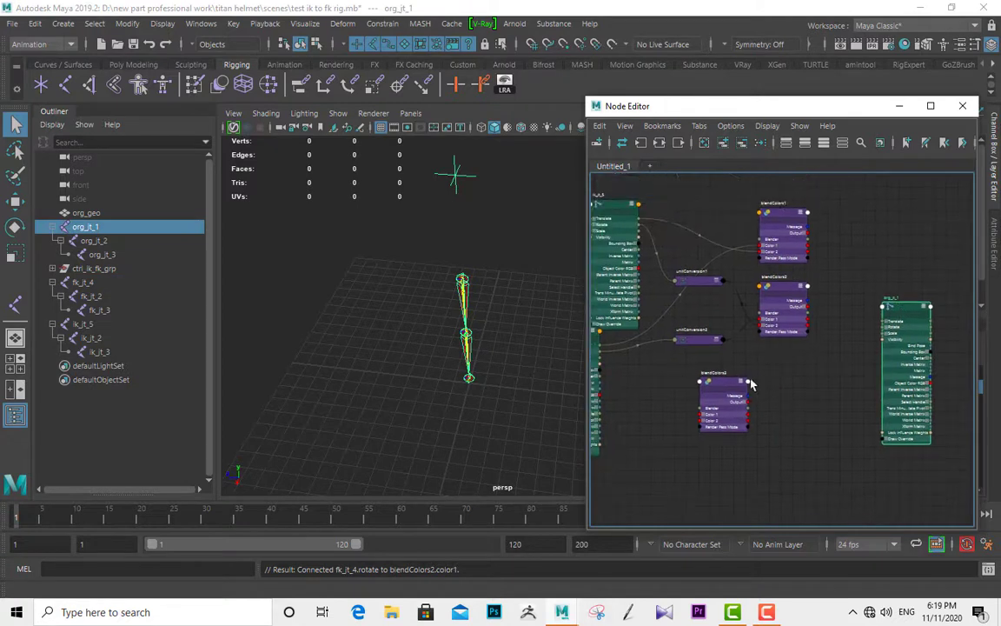
drag(713, 385, 789, 383)
alt+middle_drag(707, 375, 756, 372)
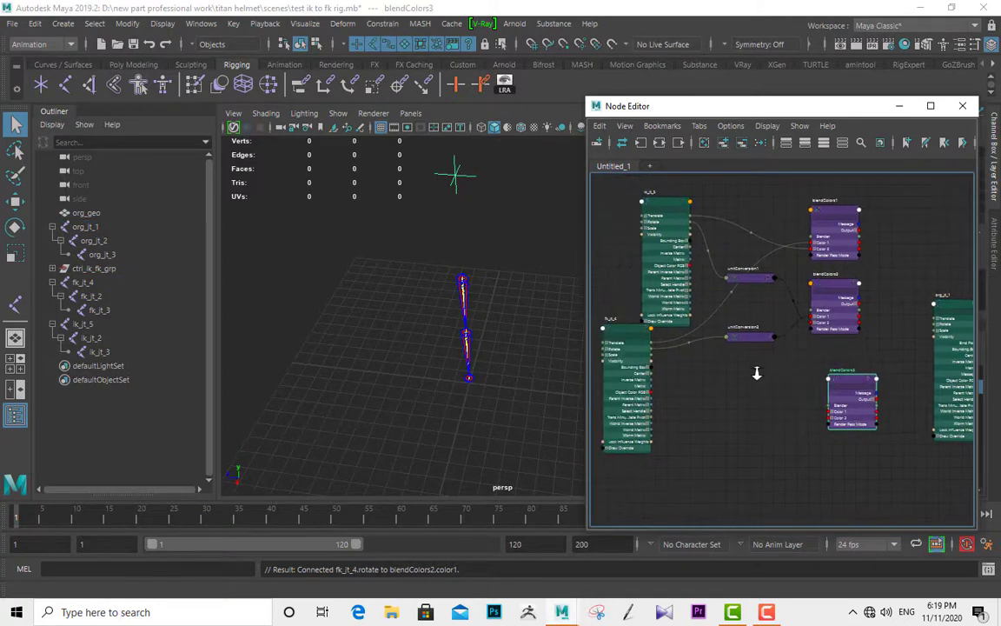
- Stack the fk_jt_4 node directly above the ik_jt_5 node on the input side of the graph
alt+right_drag(756, 372, 761, 370)
drag(621, 330, 660, 345)
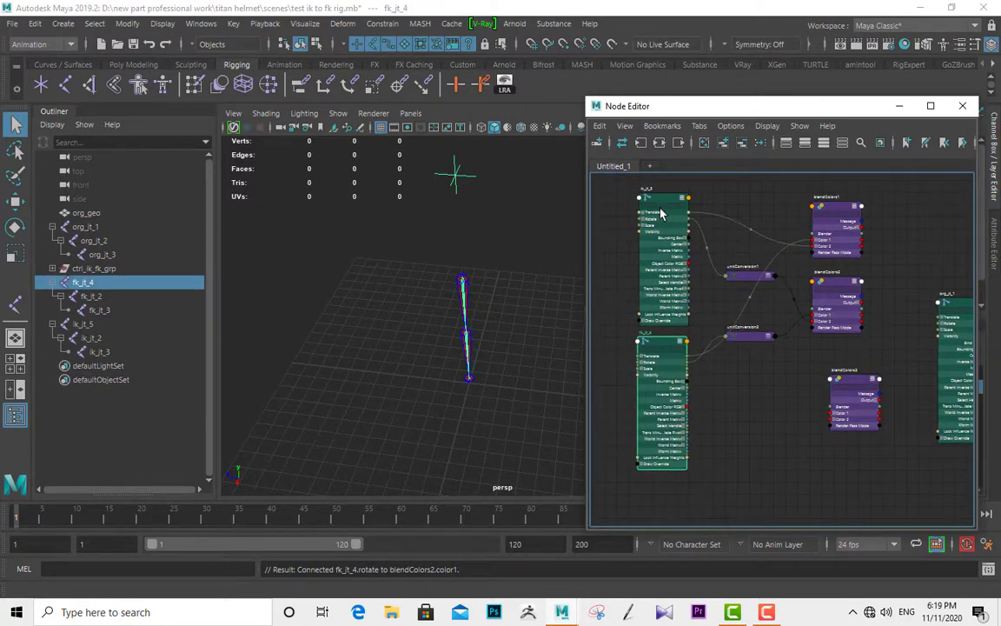
drag(659, 199, 670, 450)
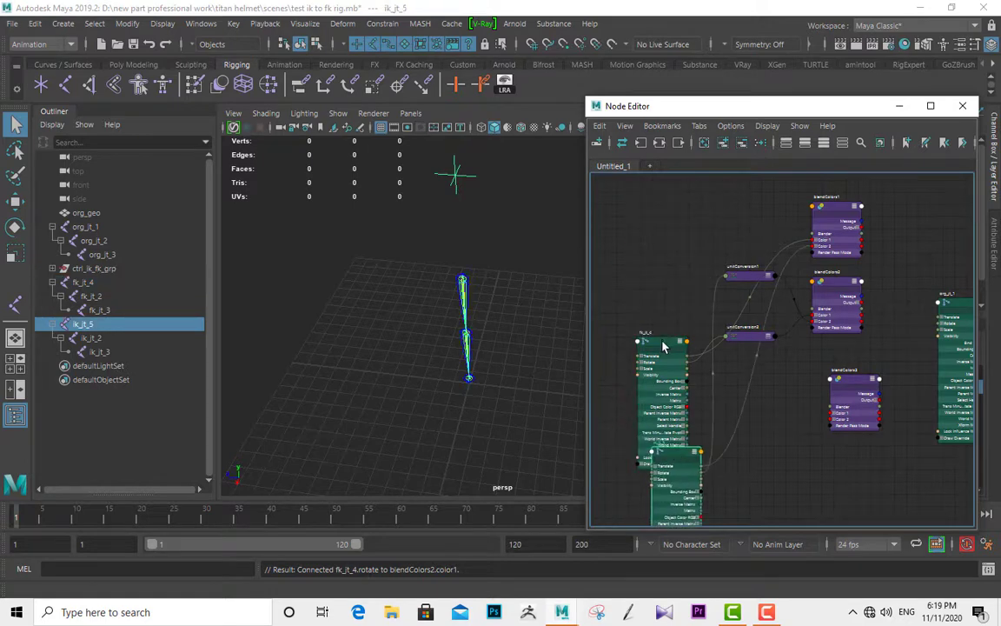
drag(662, 343, 669, 184)
drag(676, 449, 675, 410)
- Connect ik_jt_5's Scale to Color 2 and fk_jt_4's Scale to Color 1 of blendColors3
scroll(765, 395, up, 2)
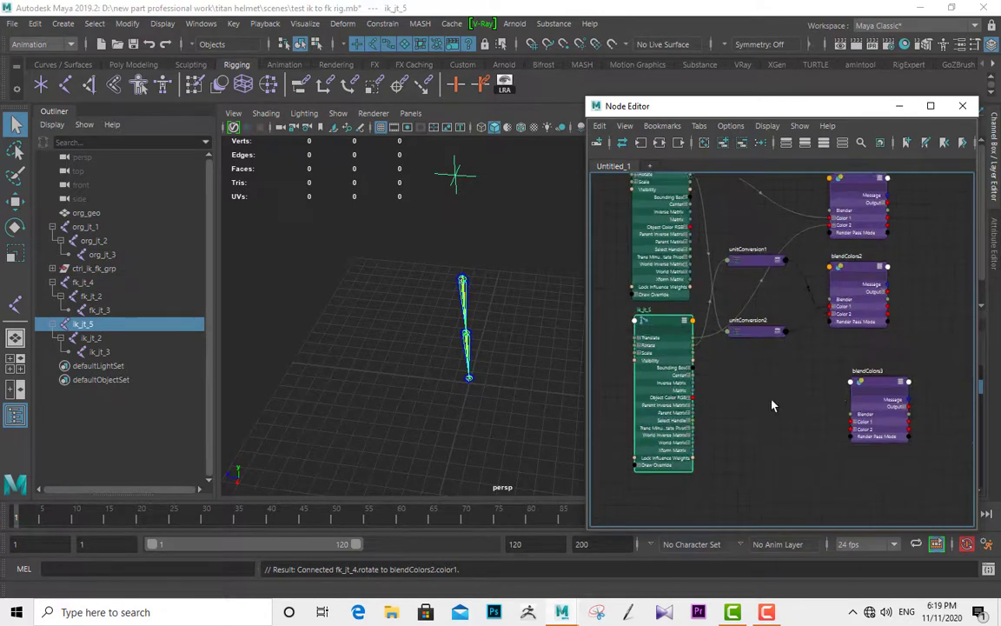
alt+middle_drag(773, 403, 753, 404)
drag(853, 390, 835, 373)
scroll(754, 389, up, 2)
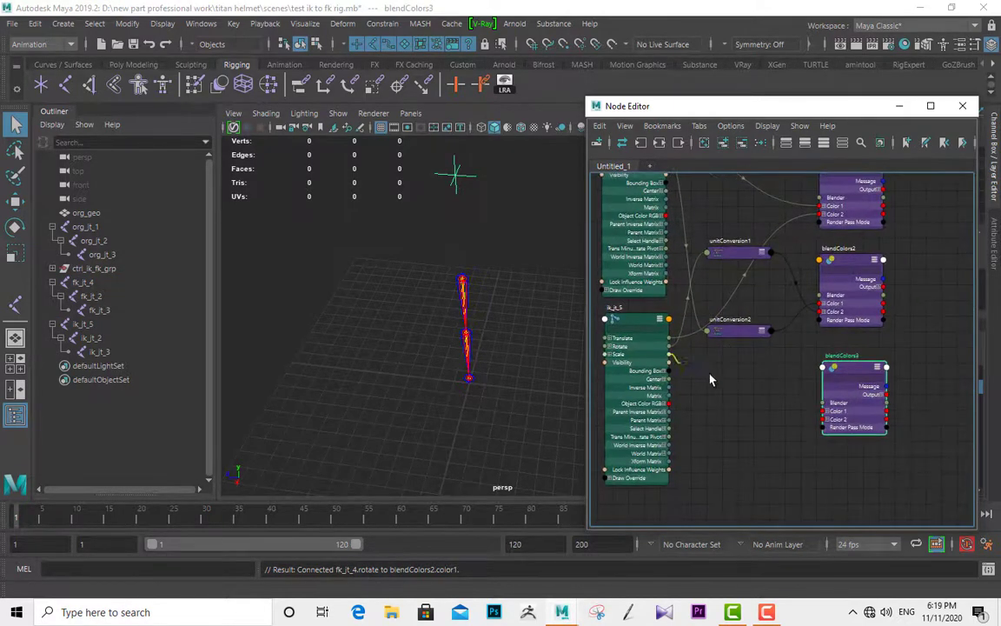
drag(823, 421, 823, 421)
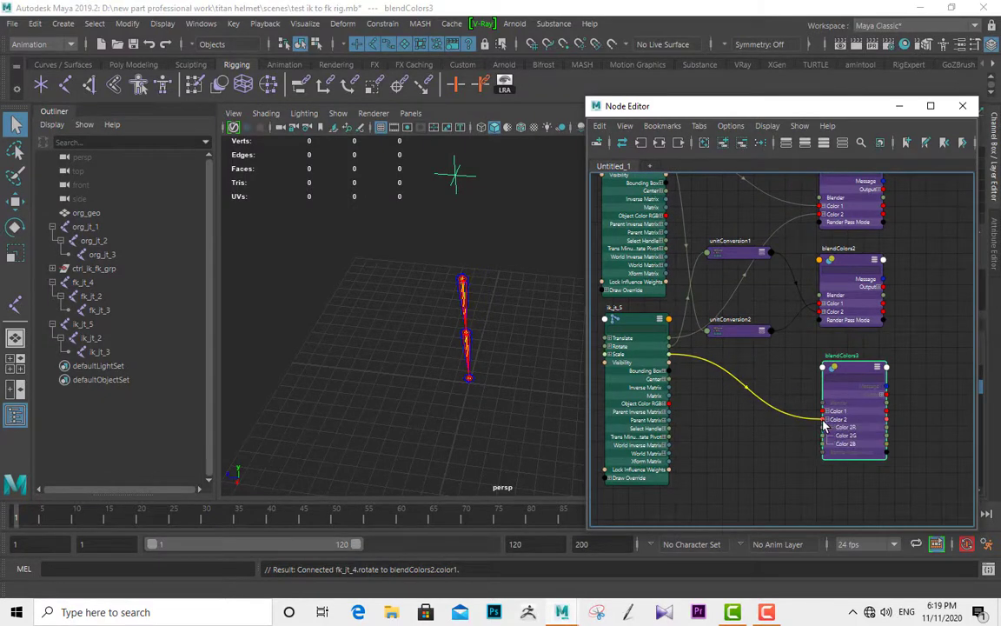
click(823, 418)
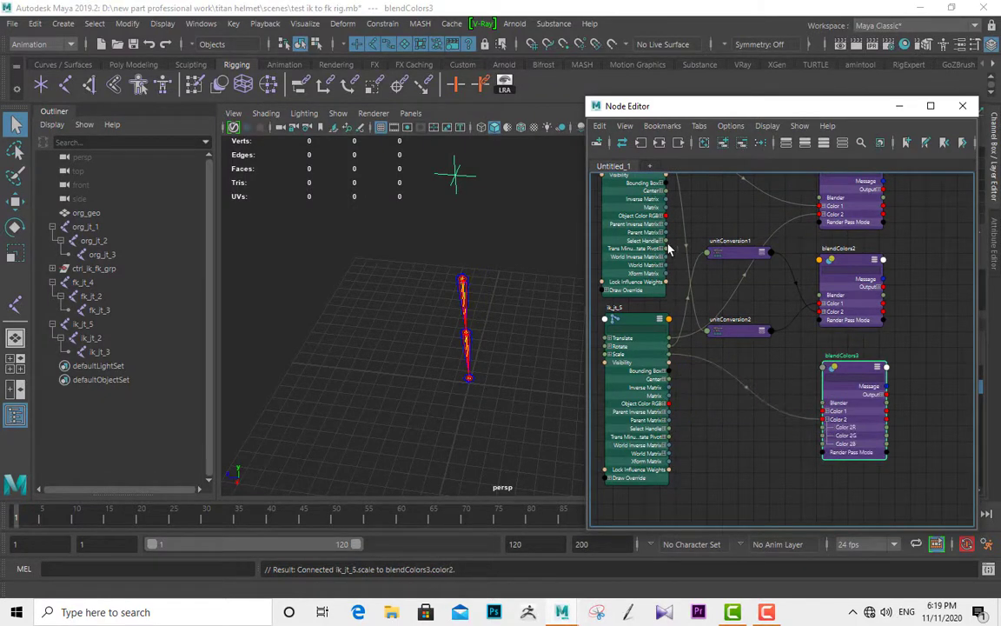
alt+middle_drag(683, 215, 681, 237)
drag(665, 188, 822, 430)
- Move the org_jt_1 node up level with the blendColors nodes on their output side
alt+middle_drag(824, 356, 801, 403)
scroll(800, 382, down, 2)
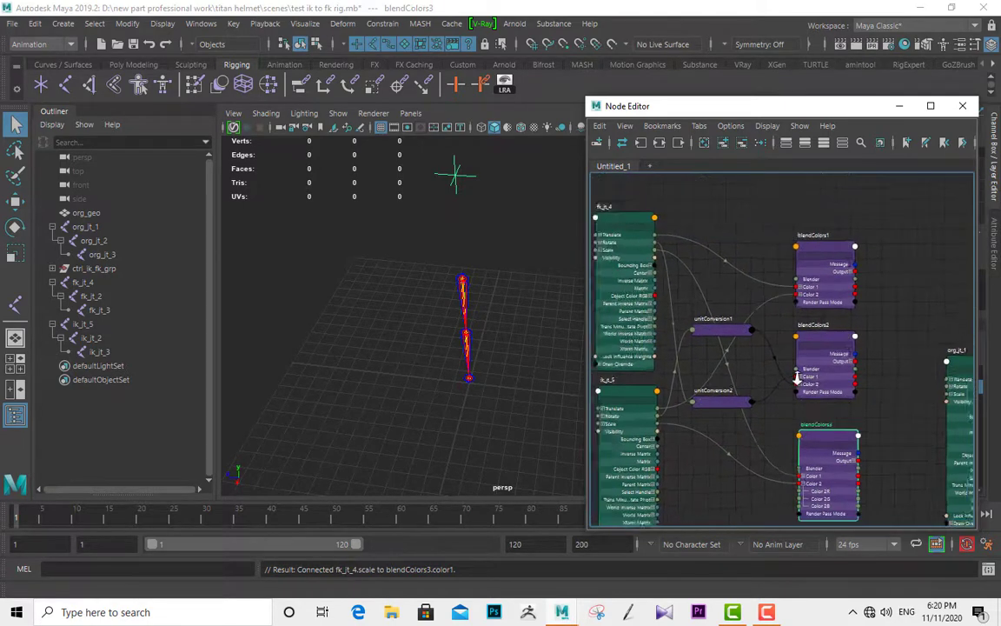
alt+middle_drag(938, 369, 882, 350)
drag(897, 348, 898, 318)
scroll(808, 287, up, 1)
alt+middle_drag(737, 333, 674, 317)
scroll(779, 337, up, 1)
alt+middle_drag(739, 298, 822, 315)
scroll(773, 292, down, 1)
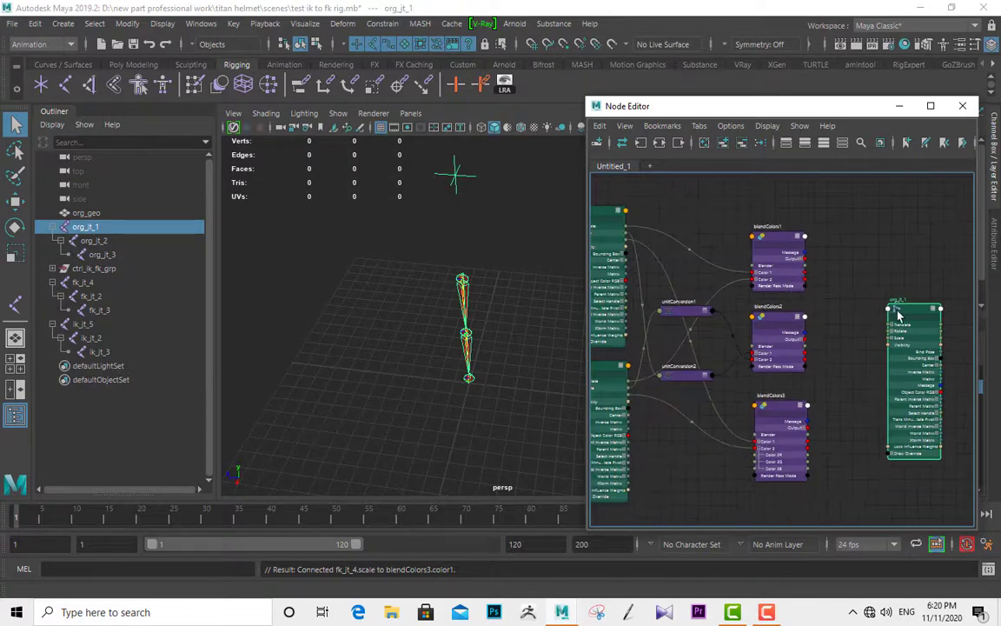
drag(904, 314, 894, 266)
alt+middle_drag(796, 271, 841, 287)
scroll(686, 253, up, 1)
scroll(756, 295, down, 1)
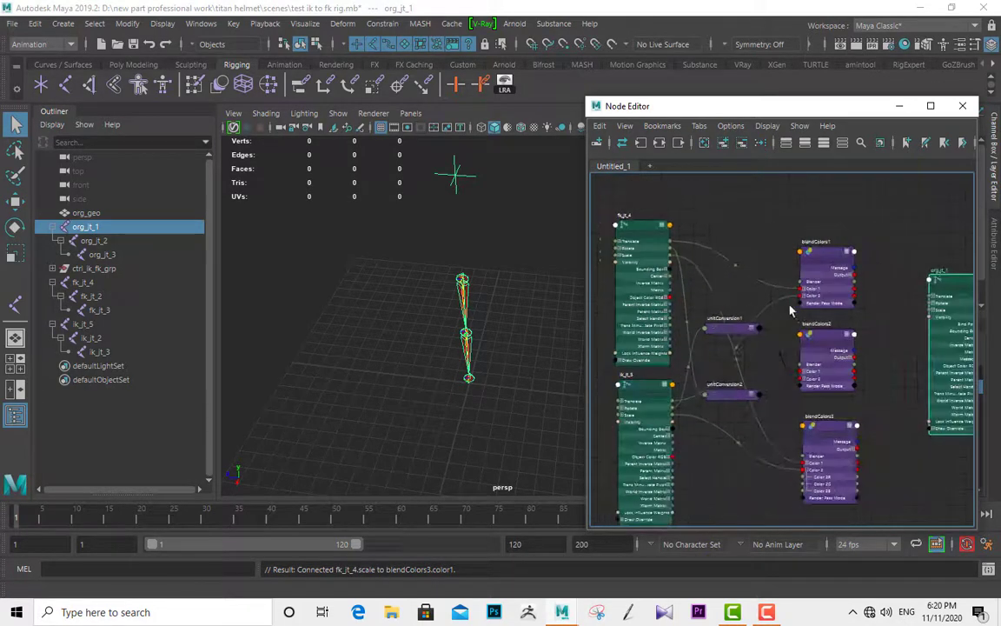
- Connect the Output of blendColors1 to org_jt_1's Translate and the Output of blendColors2 to its Rotate
alt+middle_drag(791, 311, 709, 293)
drag(776, 261, 840, 285)
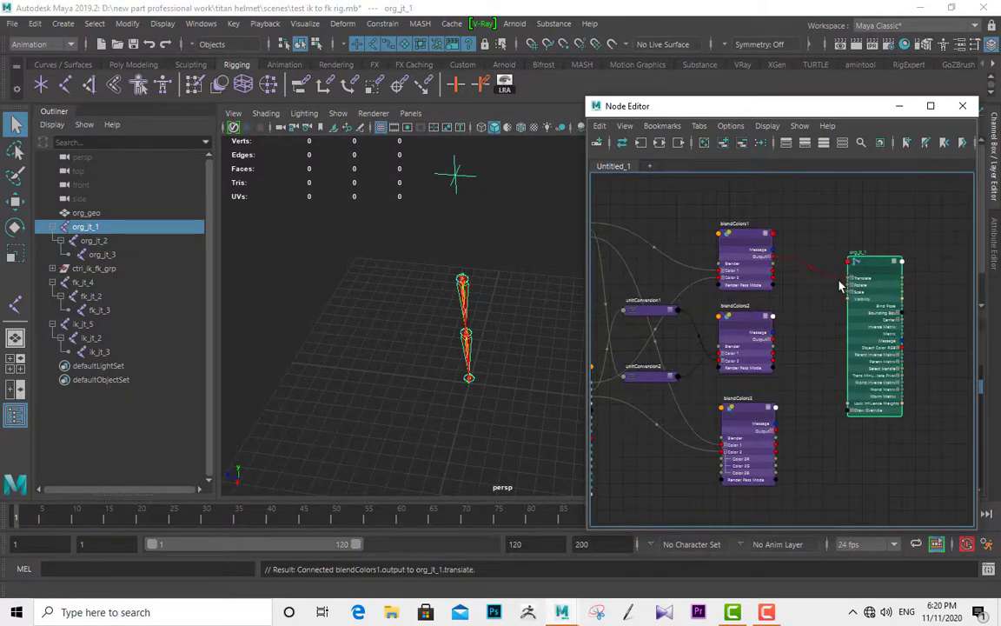
drag(774, 340, 850, 285)
mouse_move(772, 341)
alt+middle_down()
mouse_move(728, 342)
mouse_move(792, 341)
alt+middle_up()
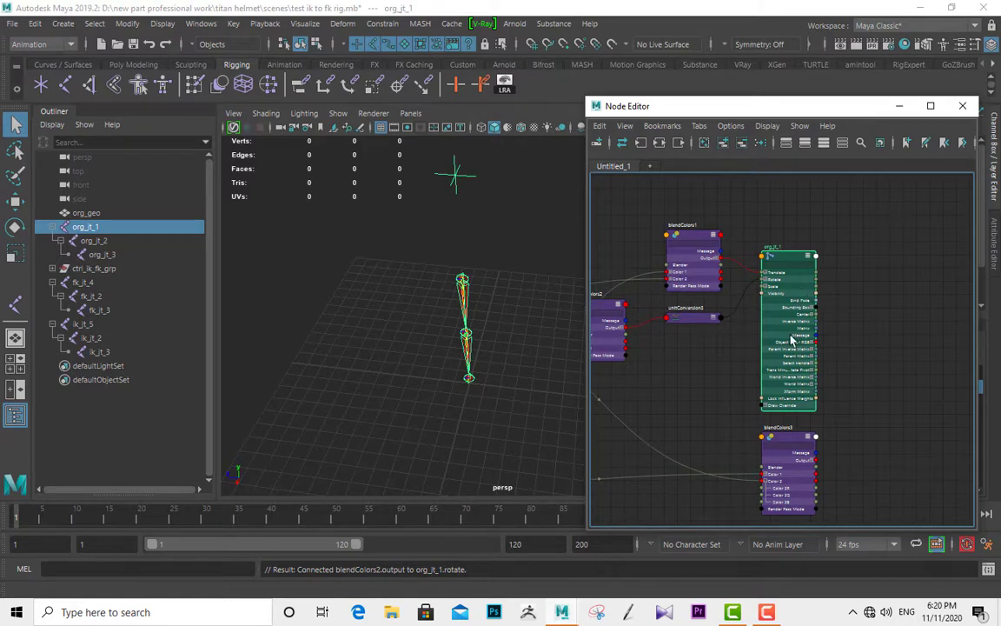
- Move blendColors3 beneath unitConversion3, connect its Output to org_jt_1's Scale, and shift org_jt_1 farther from the blend nodes
drag(785, 437, 674, 377)
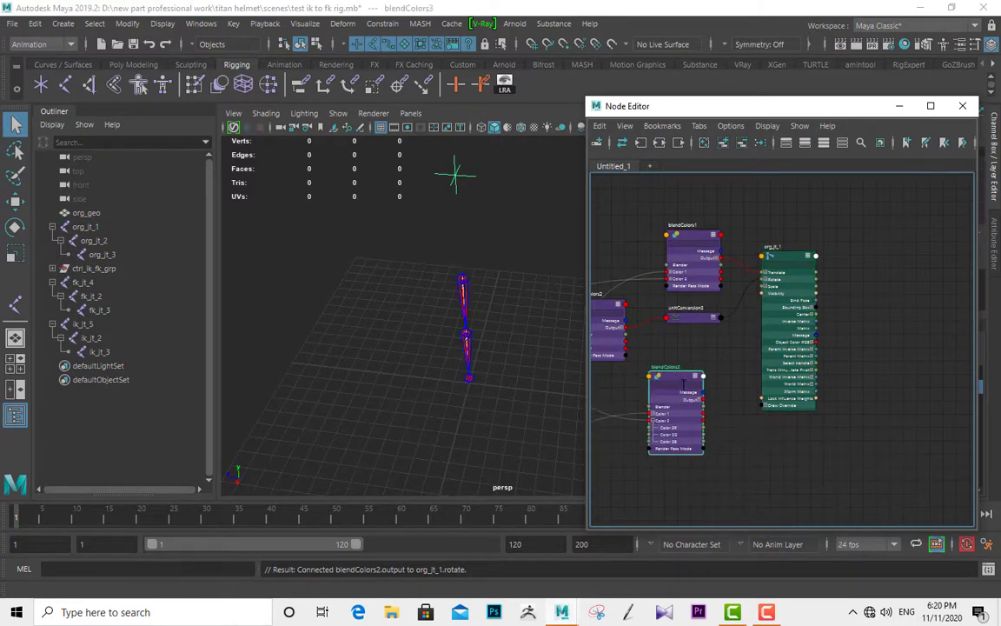
alt+middle_drag(677, 385, 721, 372)
drag(713, 365, 769, 251)
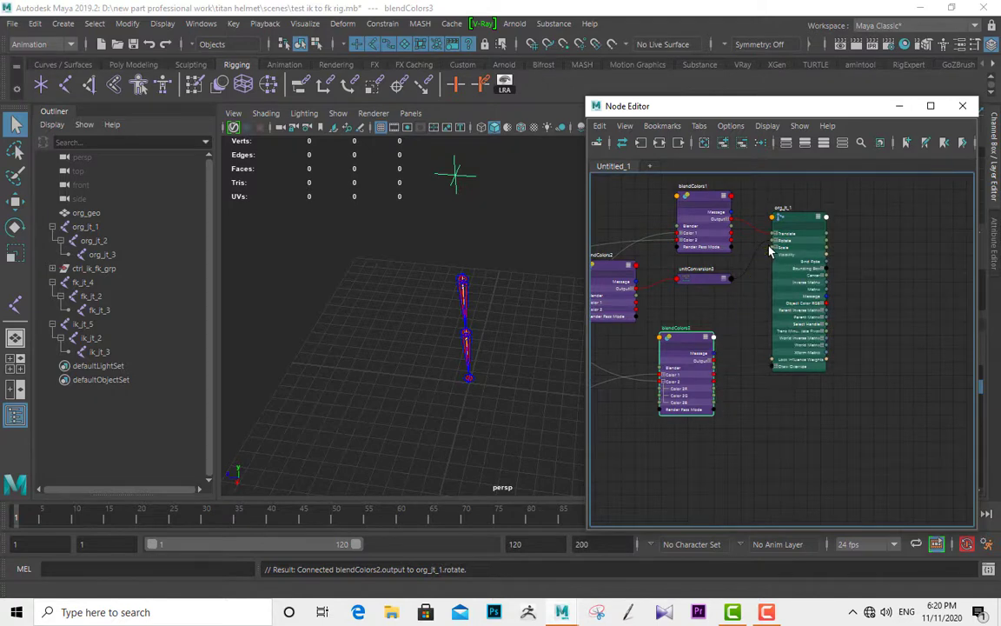
alt+middle_drag(771, 283, 766, 326)
alt+right_drag(735, 297, 869, 461)
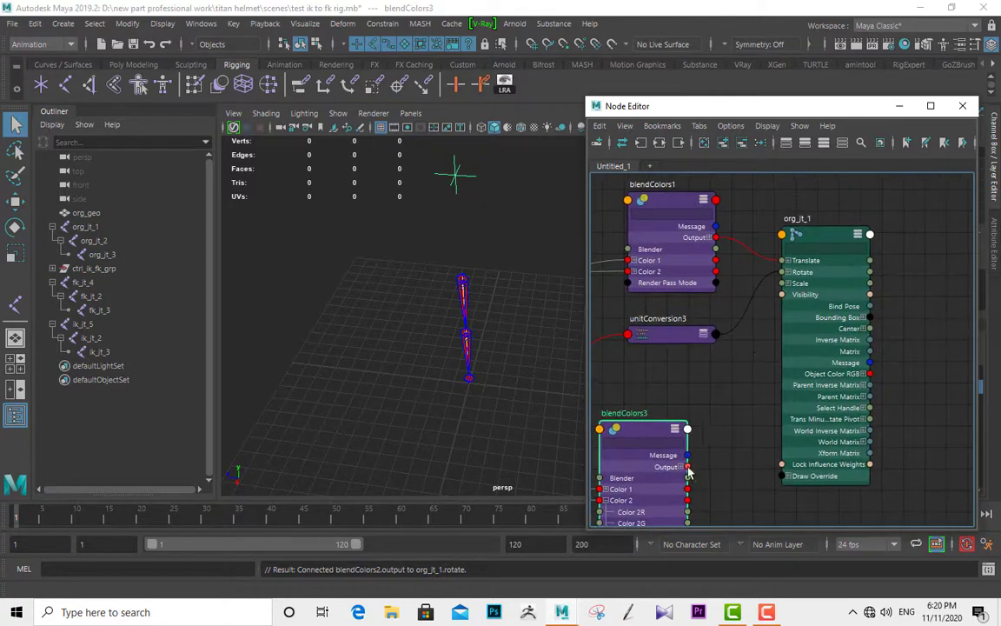
drag(687, 466, 783, 293)
drag(687, 466, 782, 283)
alt+right_drag(766, 415, 688, 309)
alt+middle_drag(761, 348, 829, 335)
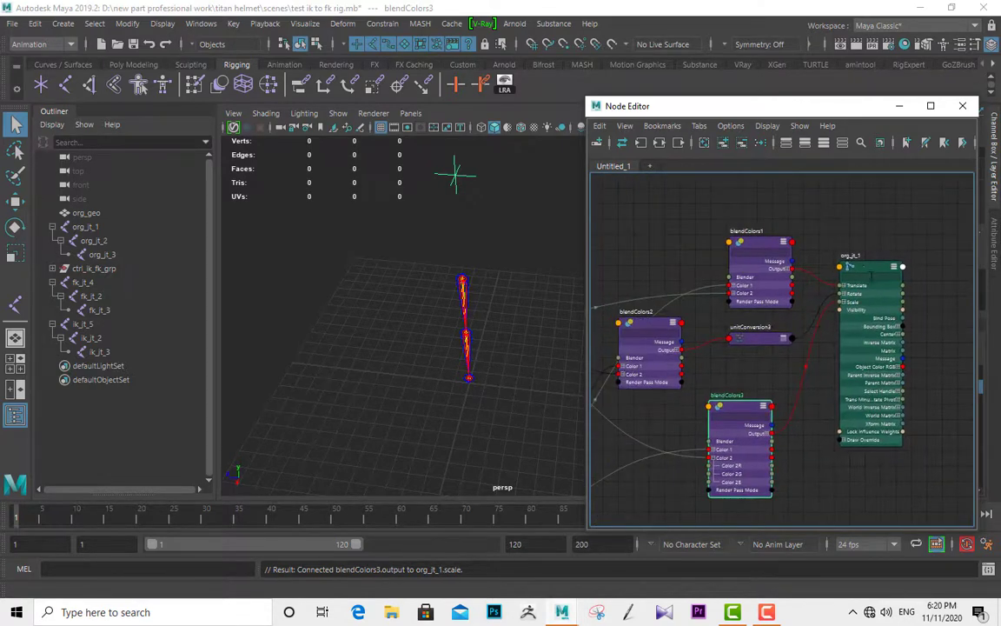
drag(870, 276, 896, 310)
- Rotate fk_jt_4 in the viewport to test the blend connections, and undo the rotation
alt+right_drag(458, 262, 476, 309)
alt+middle_drag(476, 308, 526, 315)
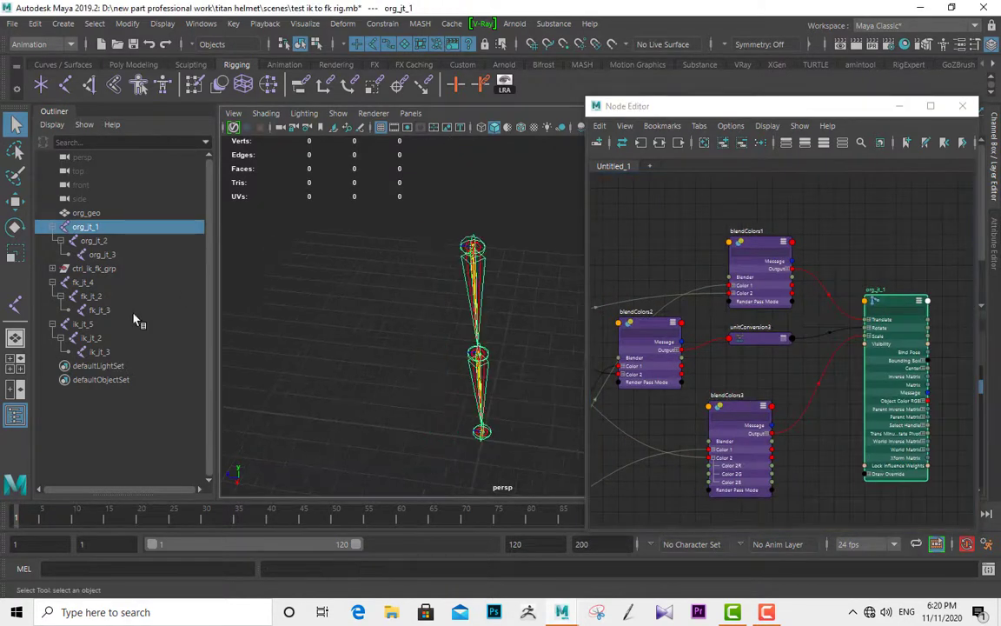
click(85, 282)
key(e)
drag(509, 223, 530, 259)
key(ctrl+z)
alt+right_drag(528, 260, 474, 302)
key(q)
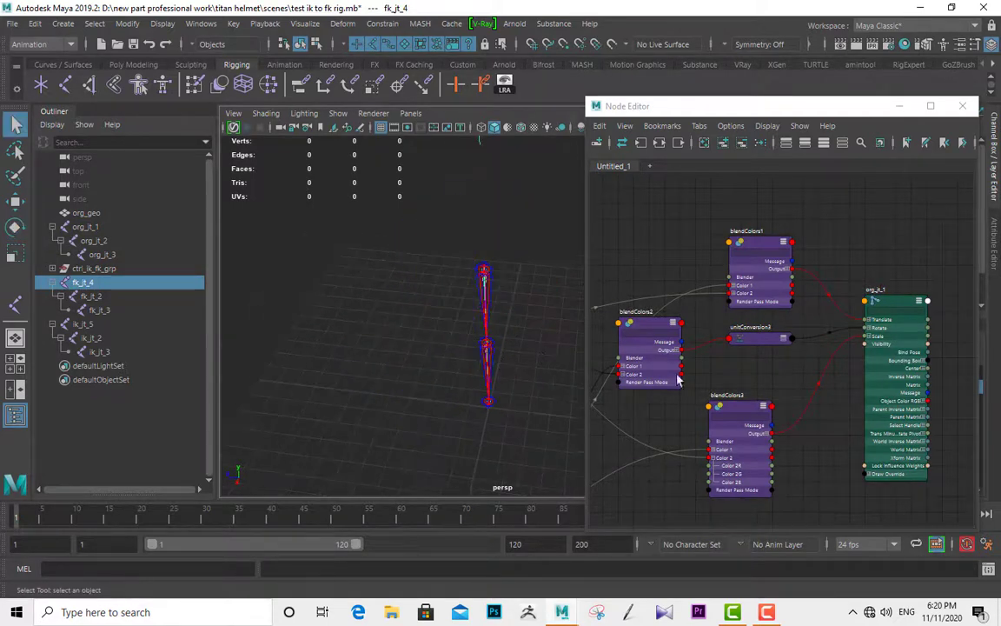
- Select org_jt_2, fk_jt_2 and ik_jt_2 together and add them to the existing node graph
alt+right_drag(825, 315, 701, 278)
alt+middle_drag(701, 279, 702, 203)
alt+middle_drag(782, 376, 744, 330)
click(94, 240)
ctrl+click(91, 296)
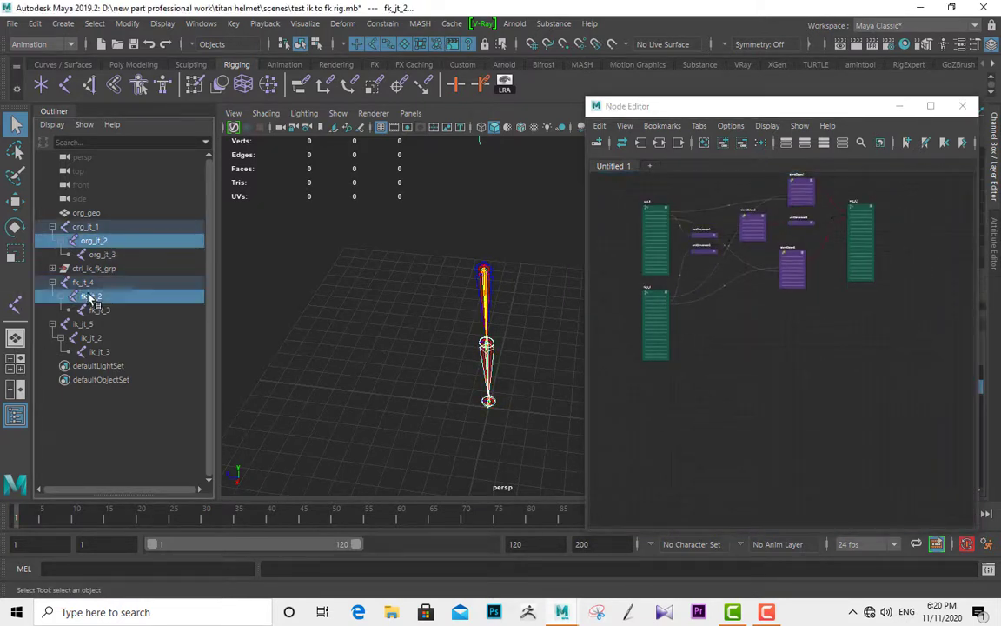
ctrl+click(91, 338)
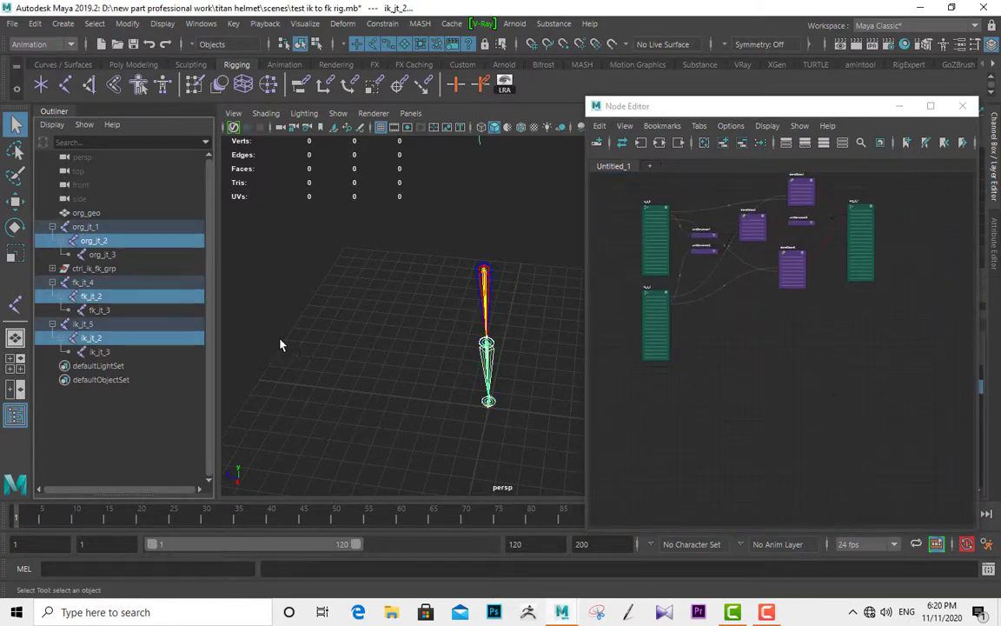
click(722, 147)
middle_drag(737, 418, 731, 362)
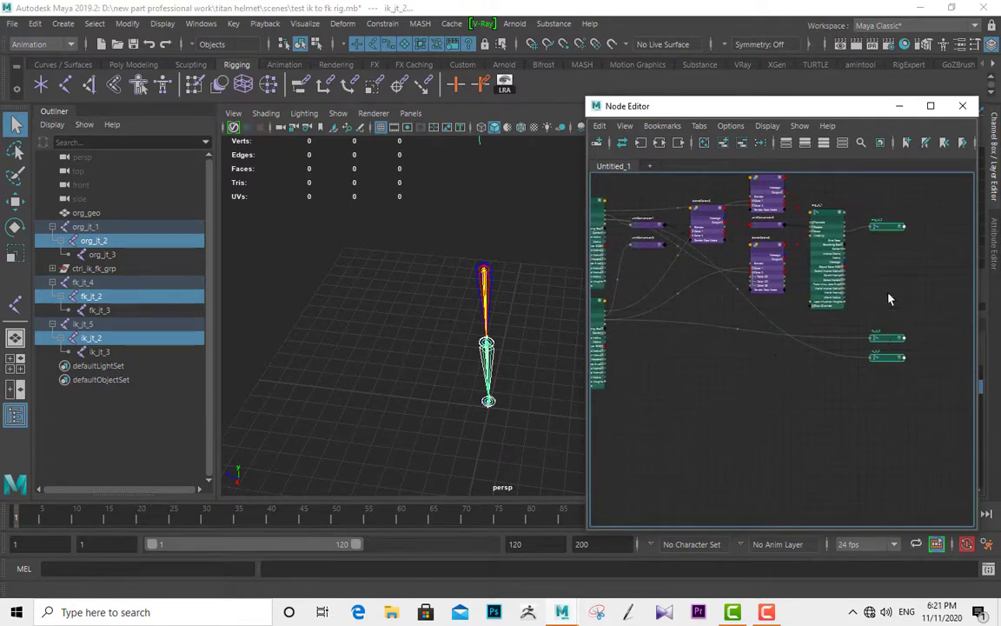
- Expand the org_jt_2, fk_jt_2 and ik_jt_2 nodes to show their full attribute lists
alt+middle_drag(893, 274, 699, 296)
scroll(698, 294, up, 2)
alt+middle_drag(688, 244, 694, 295)
scroll(689, 332, up, 4)
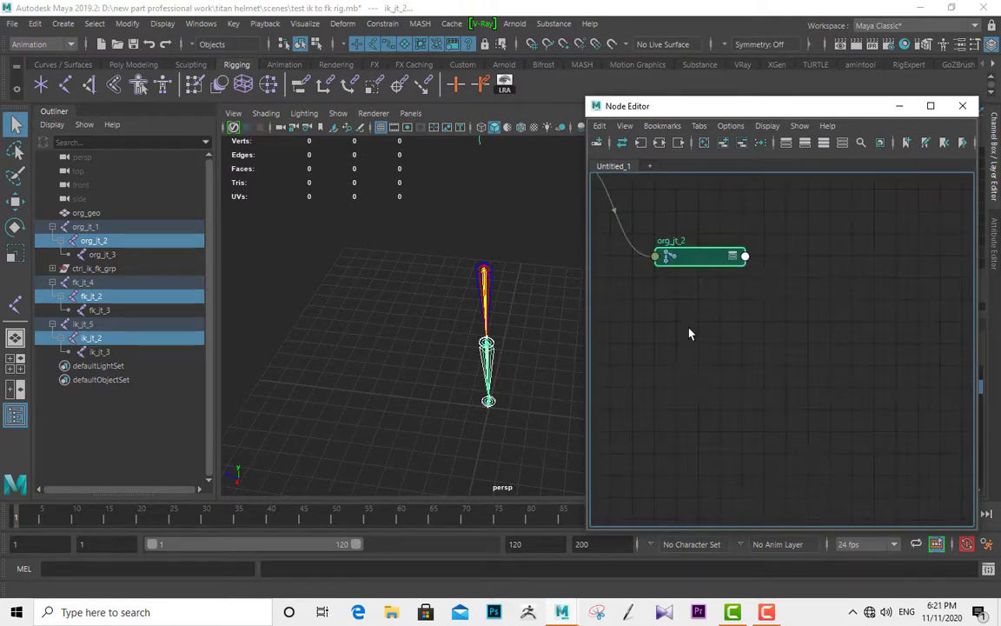
alt+middle_drag(704, 346, 720, 365)
key(3)
- Stack the fk_jt_2 node above ik_jt_2 and place org_jt_2 apart on their output side, leaving a wide gap between
scroll(730, 297, down, 3)
alt+middle_drag(795, 504, 824, 318)
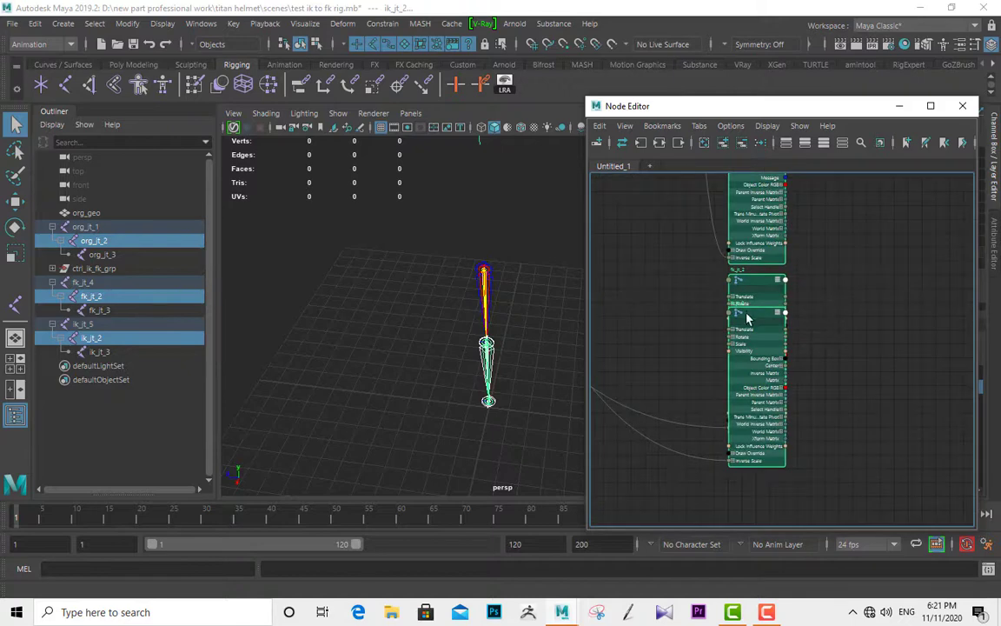
drag(747, 315, 651, 341)
click(874, 308)
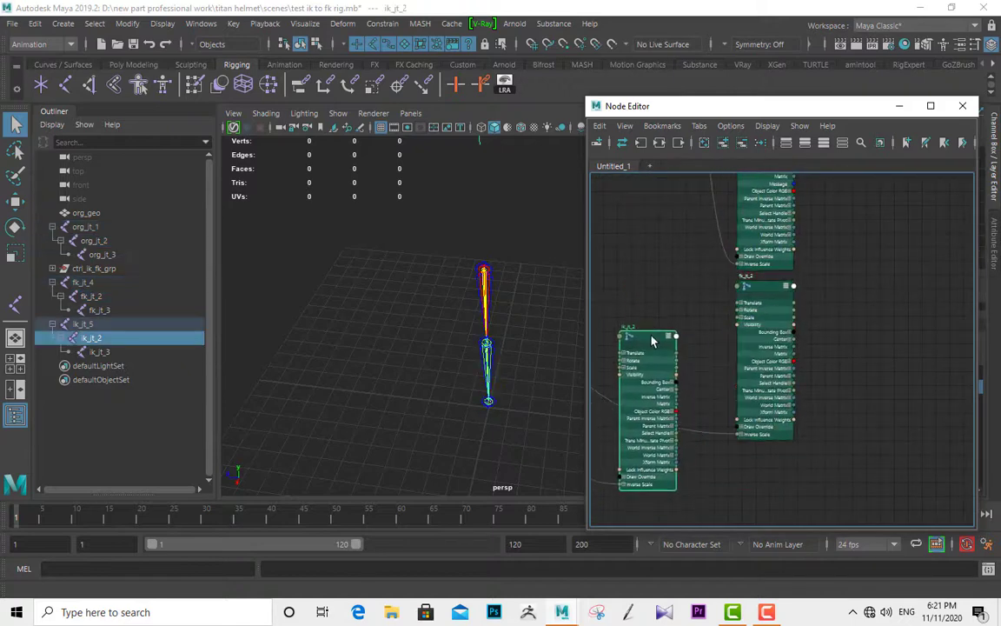
drag(761, 293, 641, 164)
alt+middle_drag(729, 336, 730, 457)
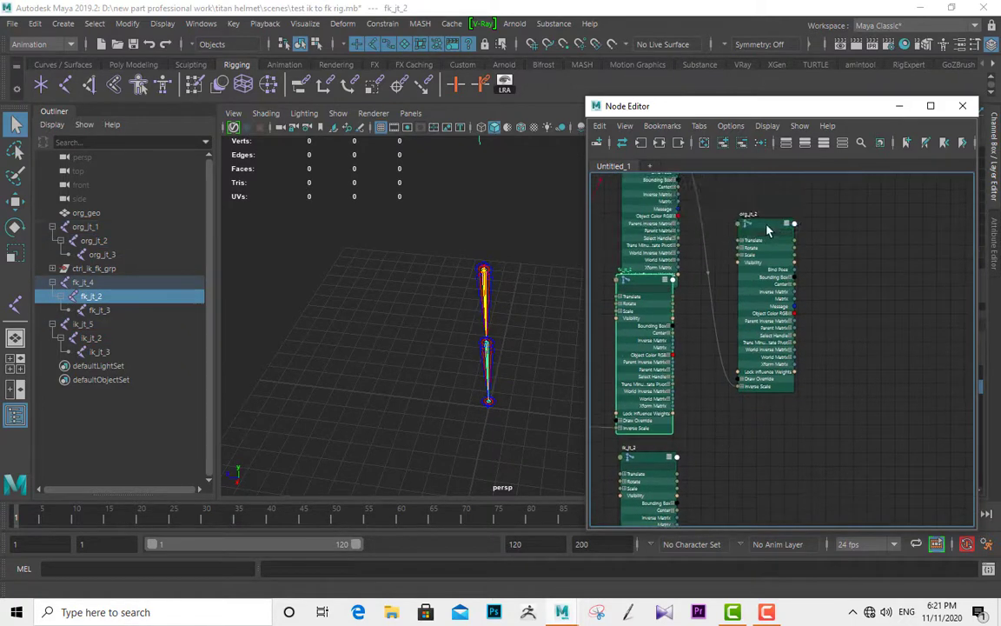
drag(766, 226, 912, 257)
drag(641, 285, 646, 303)
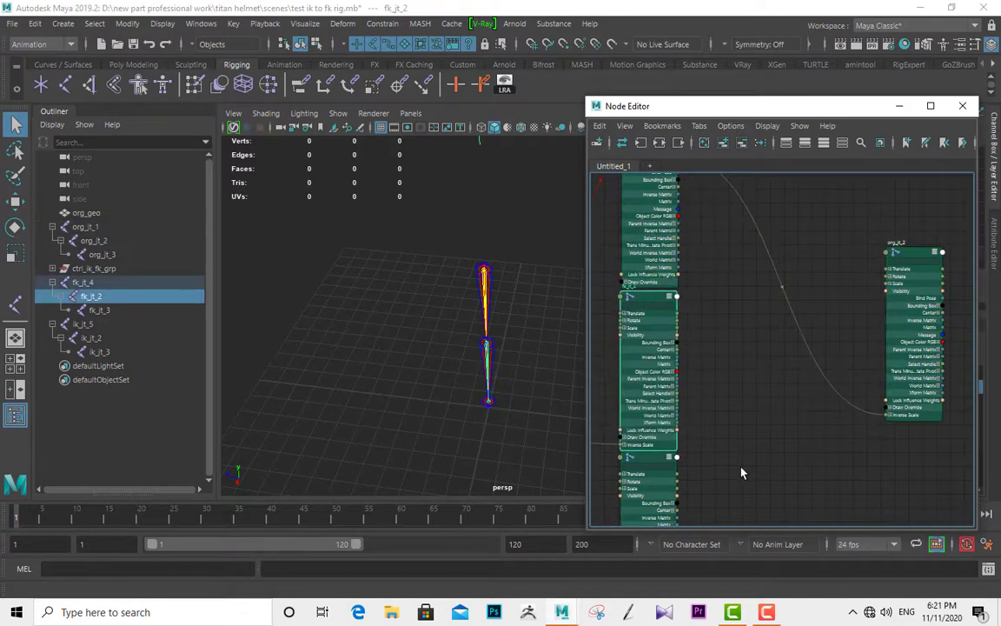
click(742, 472)
alt+middle_drag(742, 472, 768, 359)
drag(672, 351, 670, 375)
alt+middle_drag(774, 278, 758, 349)
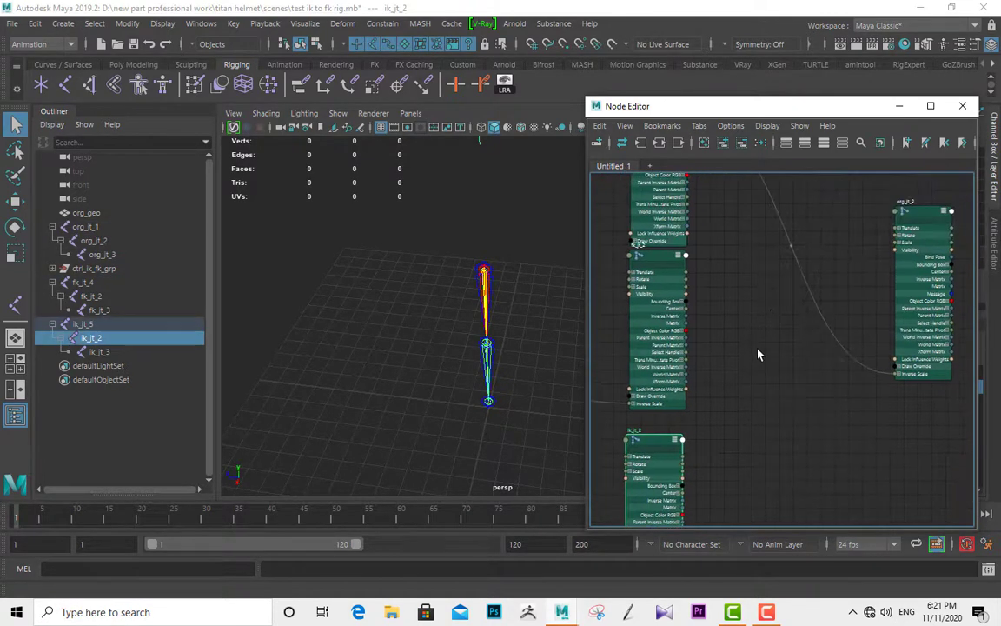
- Create a blendColors node between the fk_jt_2/ik_jt_2 stack and org_jt_2, and expand it to show its attributes
key(Tab)
text(ble)
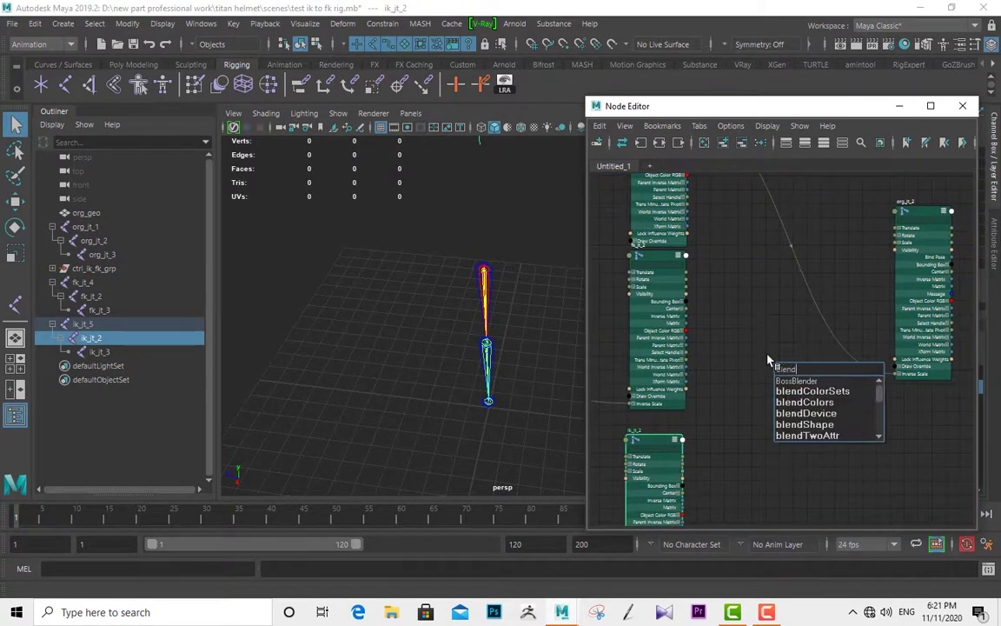
key(Down)
key(Down)
key(Return)
key(3)
alt+middle_drag(809, 401, 786, 299)
alt+middle_drag(819, 355, 824, 407)
alt+middle_drag(824, 257, 826, 291)
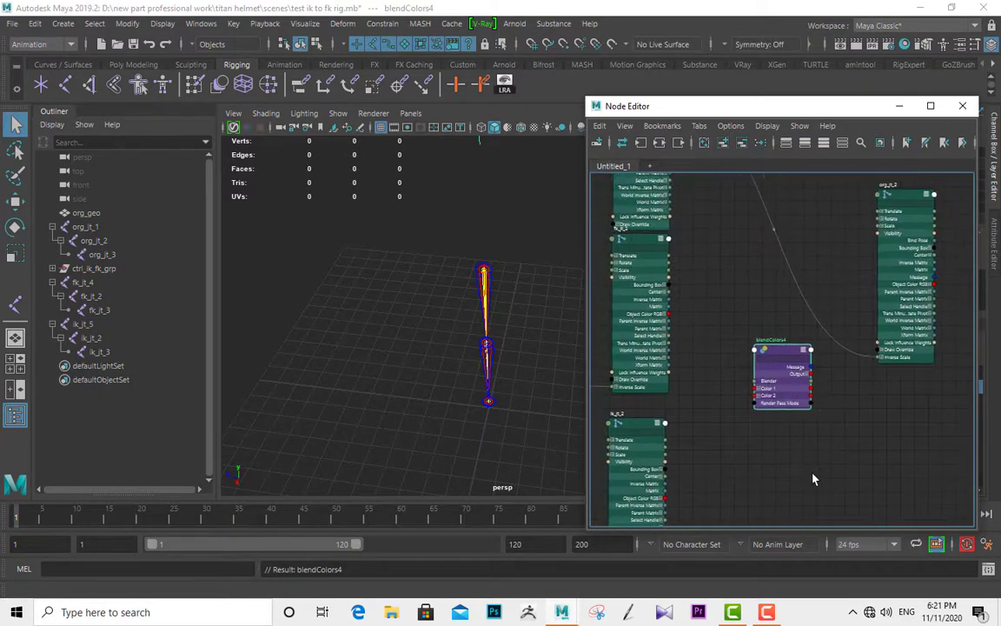
- Create a second blendColors node and stack it beneath blendColors4 beside fk_jt_2
key(Tab)
text(bl)
key(Down)
key(Down)
key(Down)
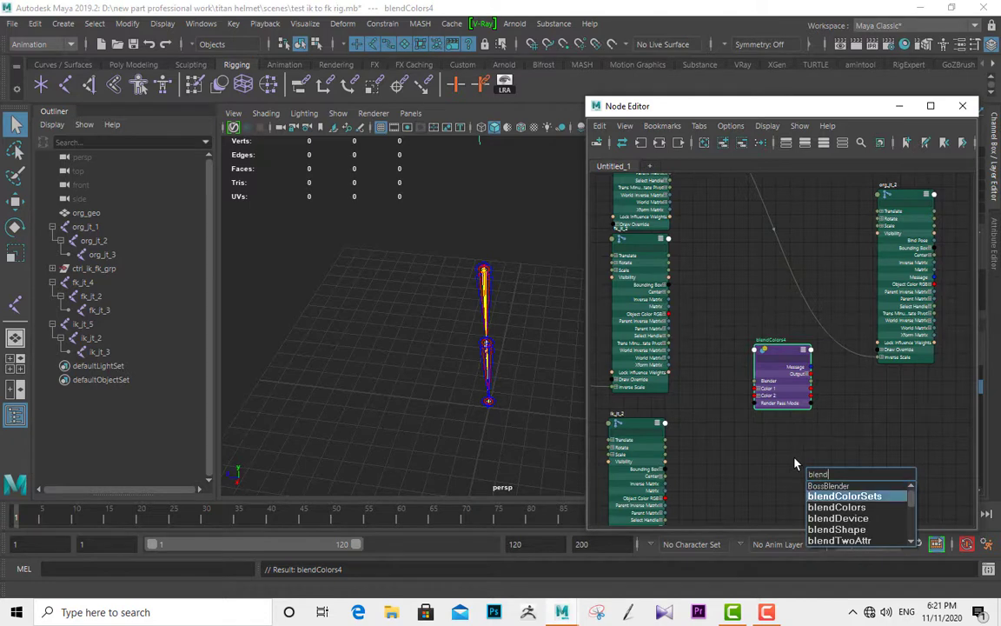
key(Return)
drag(767, 347, 746, 248)
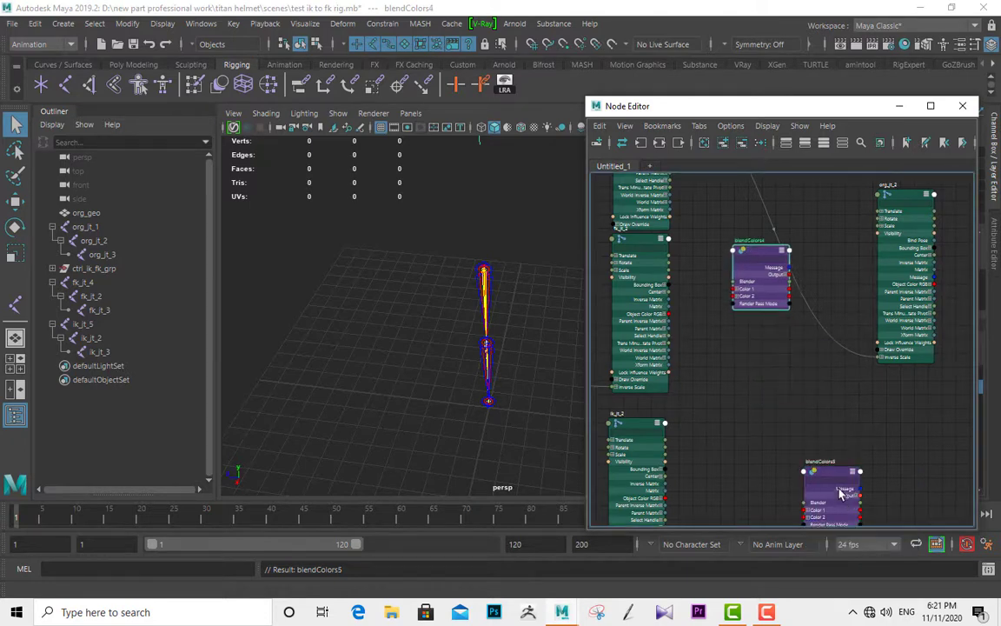
drag(828, 470, 762, 336)
- Create a third blendColors node beneath blendColors5 and expand it to show its attributes
key(Tab)
text(bl)
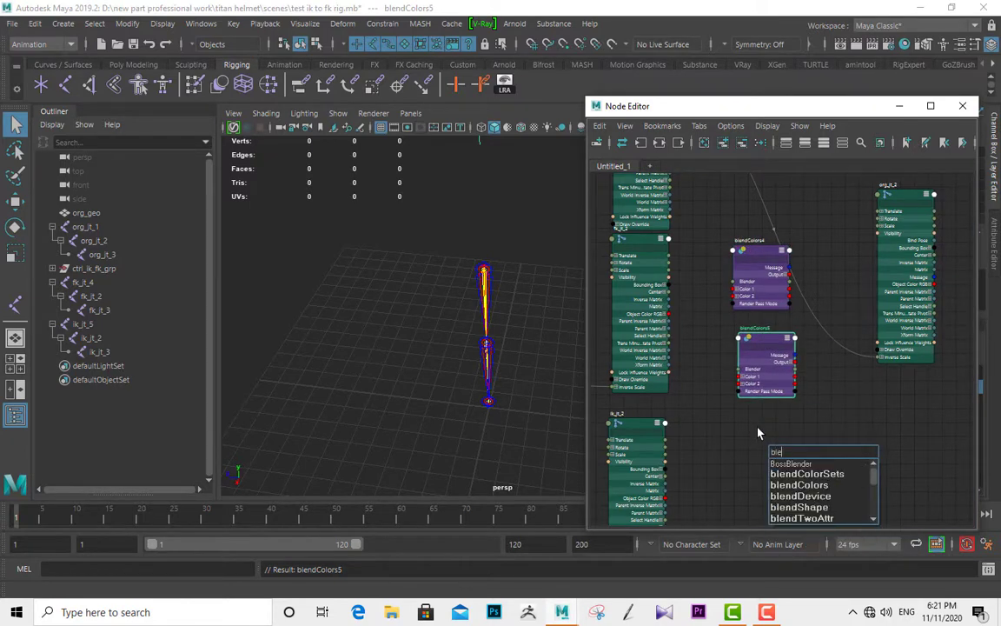
key(Down)
key(Down)
key(Down)
key(Return)
key(3)
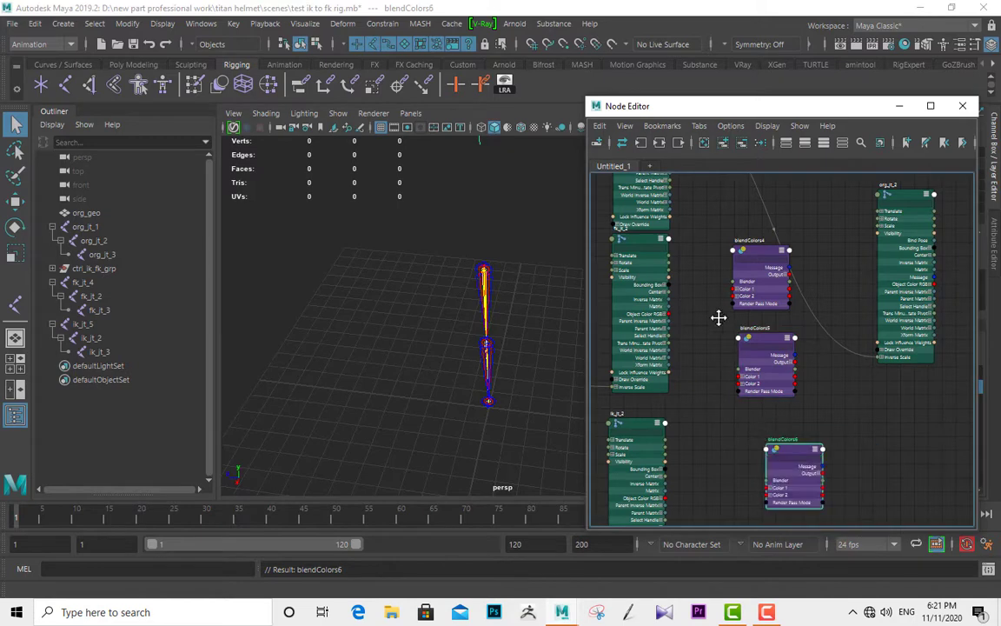
- Connect fk_jt_2's Translate to Color 1 of blendColors4
scroll(714, 338, up, 4)
alt+middle_drag(718, 317, 758, 330)
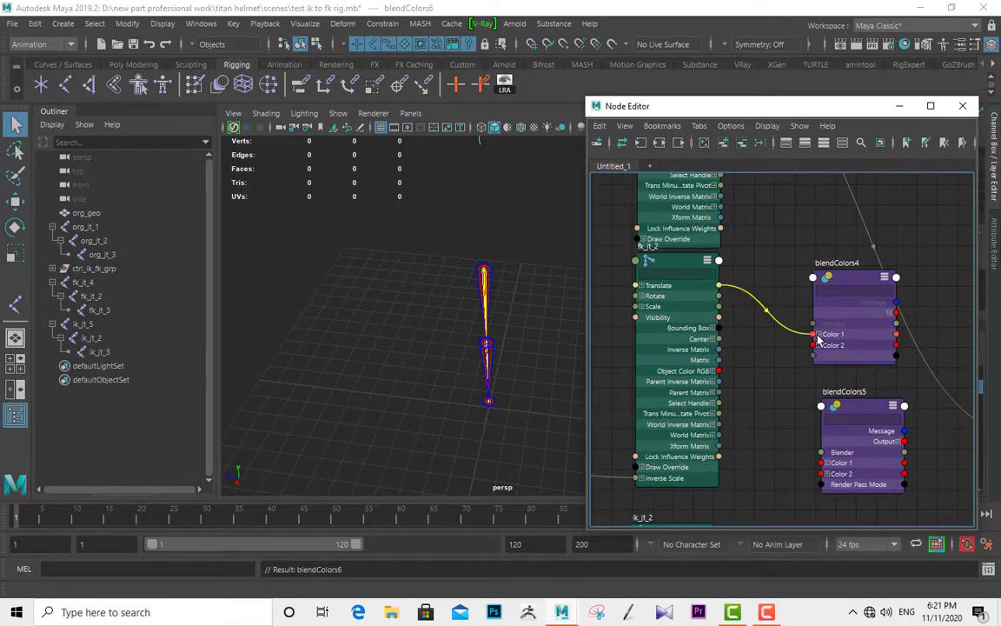
drag(817, 341, 815, 335)
- Examine how ik_jt_5 and fk_jt_4 feed the Color 1 and Color 2 inputs of the first joint's blendColors nodes
middle_drag(745, 473, 798, 419)
drag(701, 234, 696, 243)
alt+middle_drag(700, 286, 783, 348)
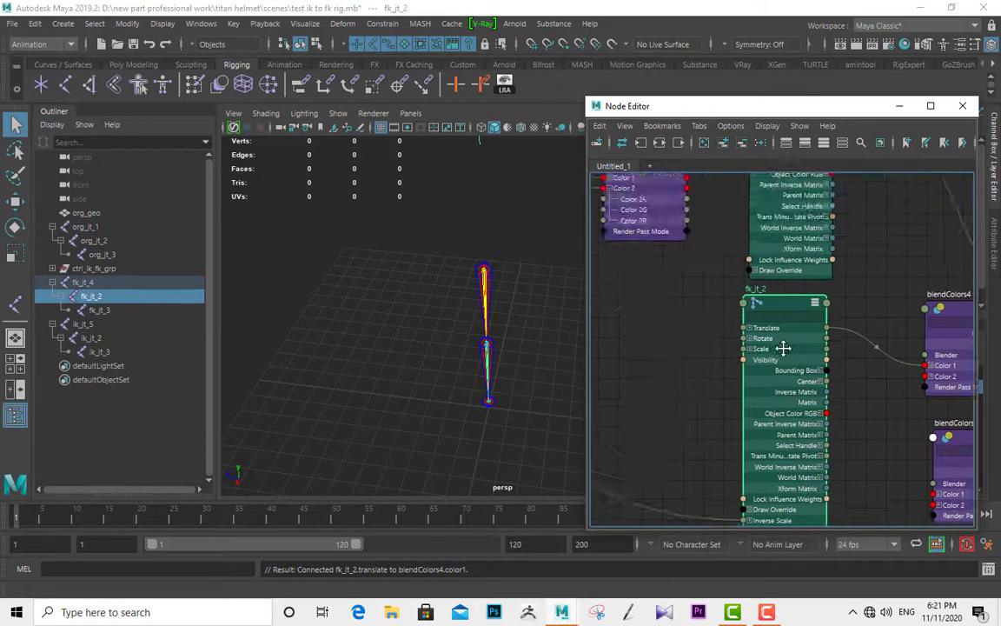
alt+right_drag(783, 348, 677, 302)
alt+middle_drag(677, 302, 973, 469)
mouse_move(735, 300)
alt+right_down()
mouse_move(795, 336)
mouse_move(728, 291)
alt+right_up()
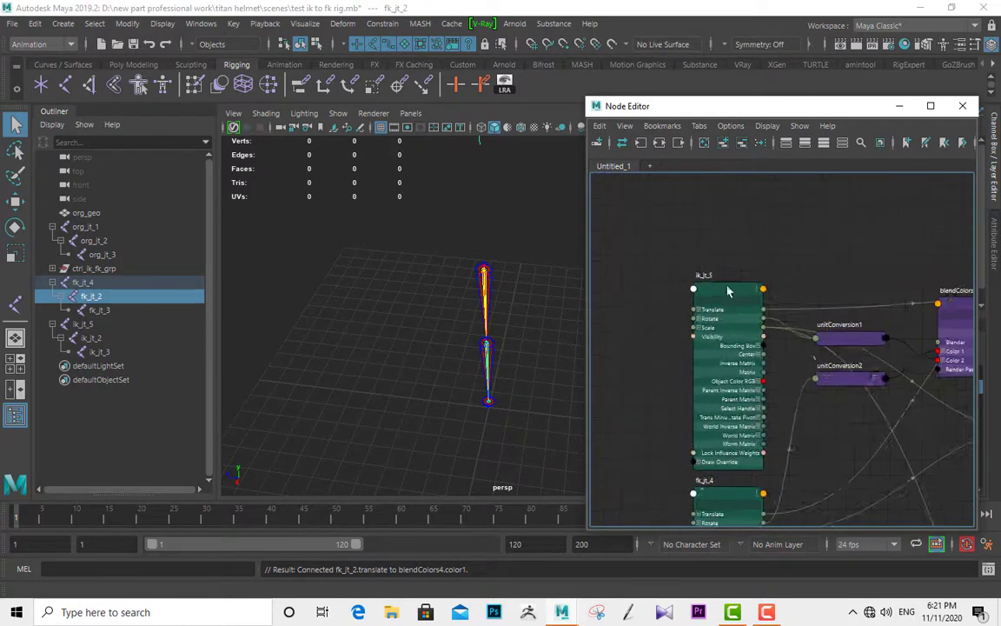
alt+middle_drag(802, 344, 712, 328)
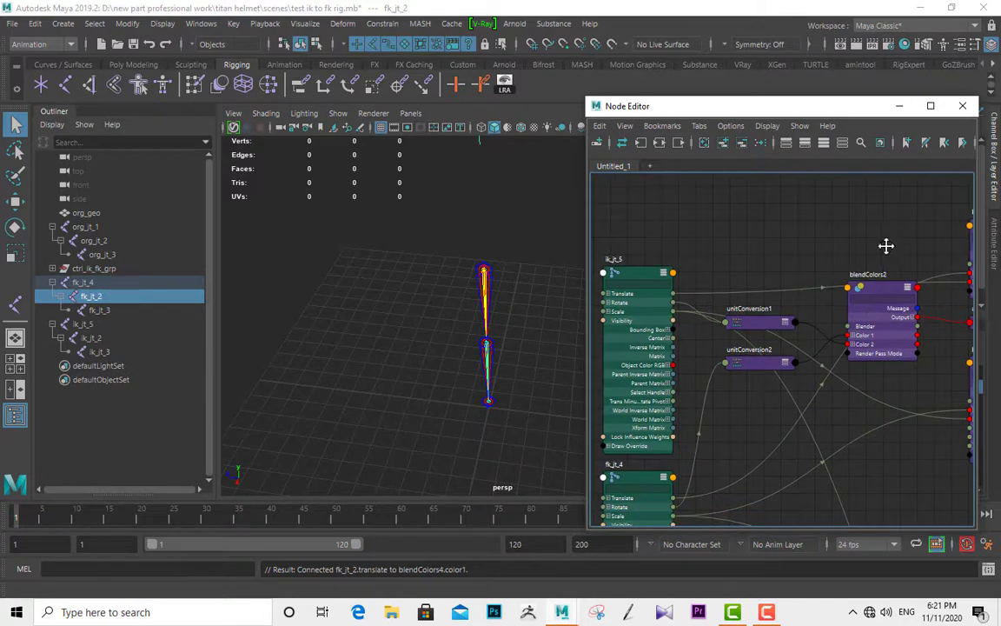
alt+middle_drag(886, 246, 745, 273)
drag(730, 321, 731, 357)
alt+middle_drag(737, 239, 863, 219)
alt+middle_drag(718, 271, 671, 261)
alt+middle_drag(915, 520, 616, 311)
scroll(772, 350, up, 1)
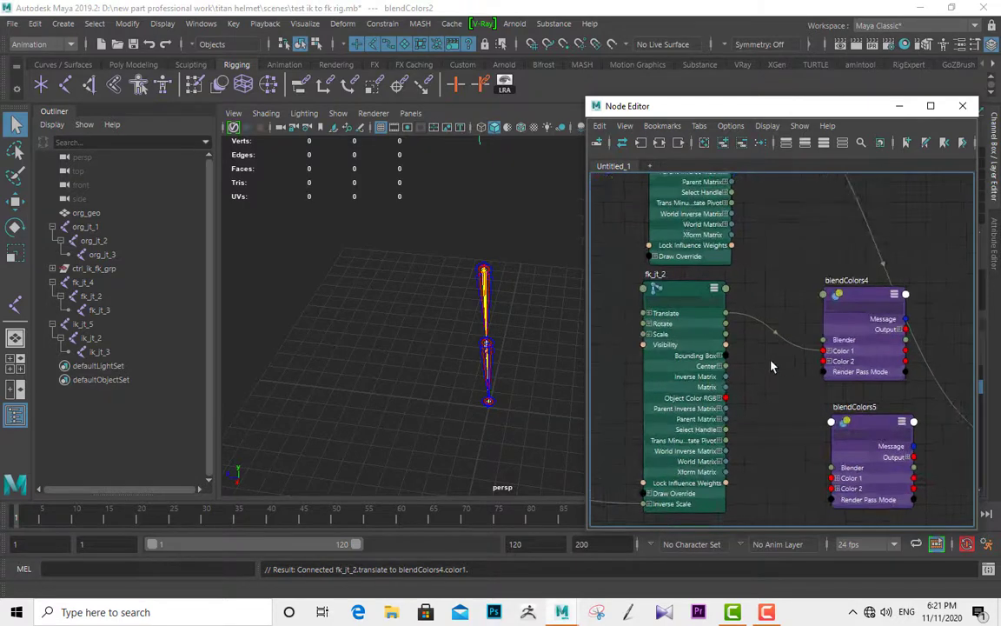
- Connect ik_jt_2's Translate to Color 2 of blendColors4 and its Rotate to Color 2 of blendColors5
alt+middle_drag(774, 232, 774, 193)
alt+middle_drag(741, 516, 738, 437)
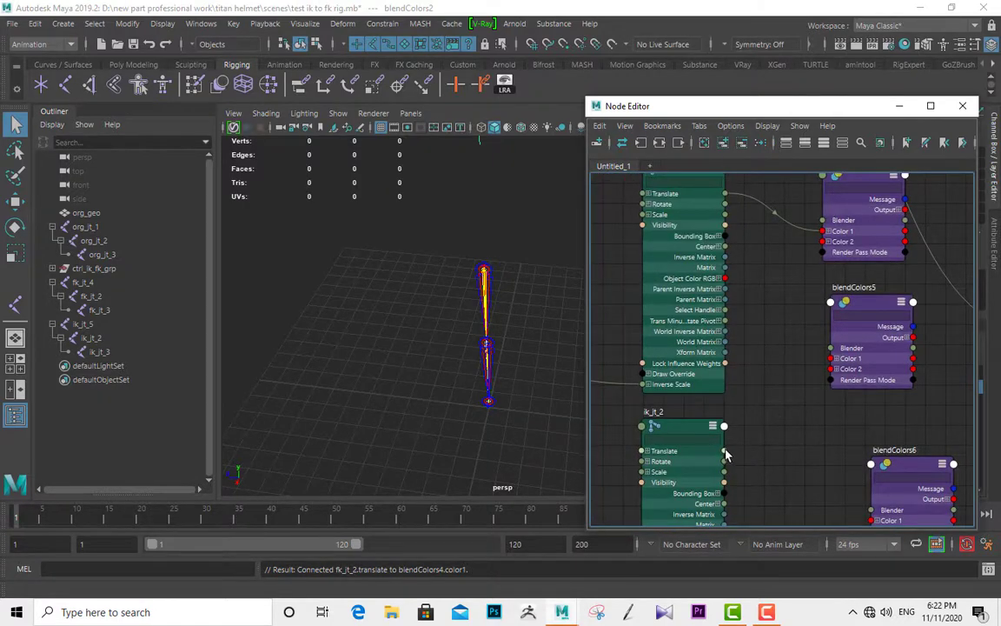
drag(794, 278, 822, 240)
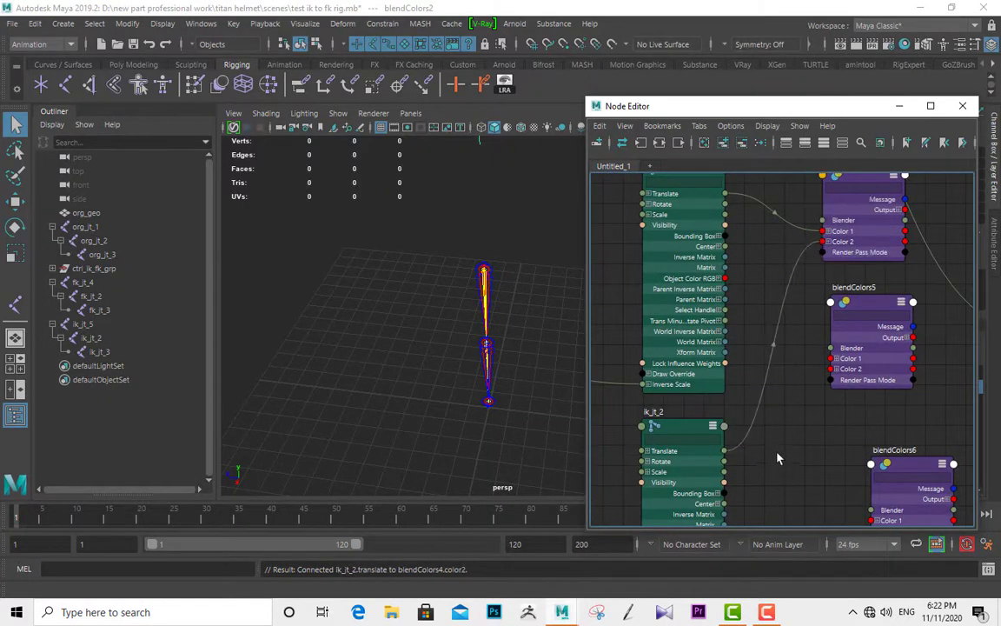
middle_drag(778, 458, 768, 443)
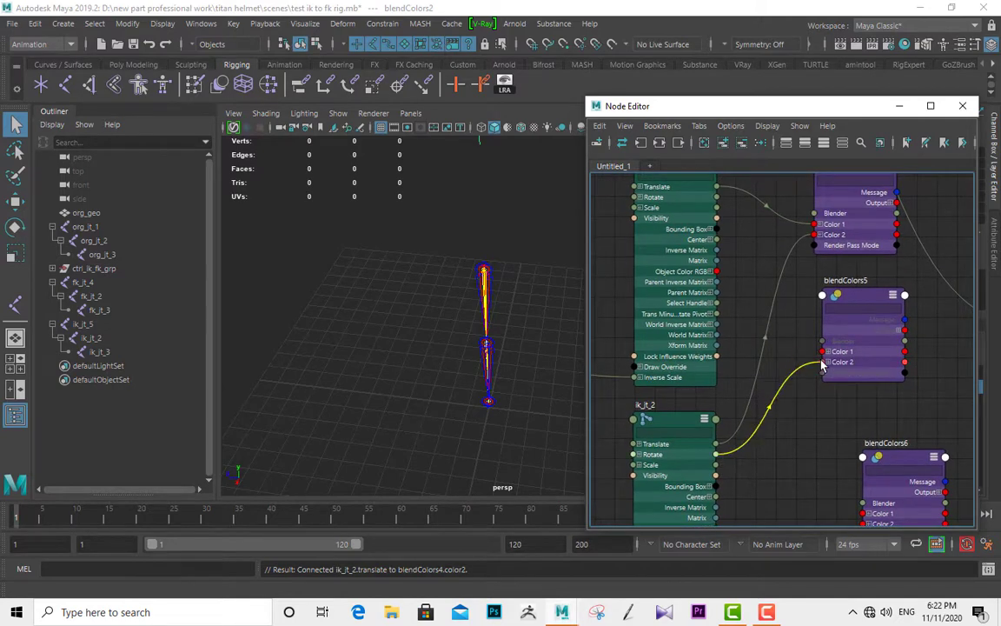
drag(821, 365, 822, 363)
- Spread out the ik_jt_2, blendColors5 and unitConversion4 nodes so that their connections are clearly separated
alt+middle_drag(800, 391, 718, 320)
scroll(753, 379, down, 5)
alt+middle_drag(755, 386, 765, 331)
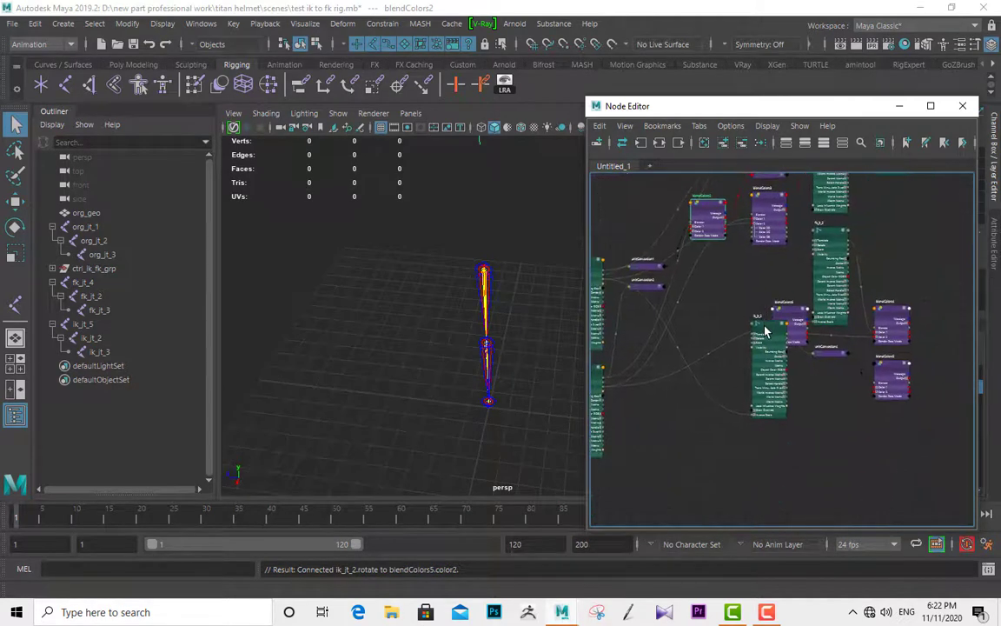
drag(765, 327, 739, 358)
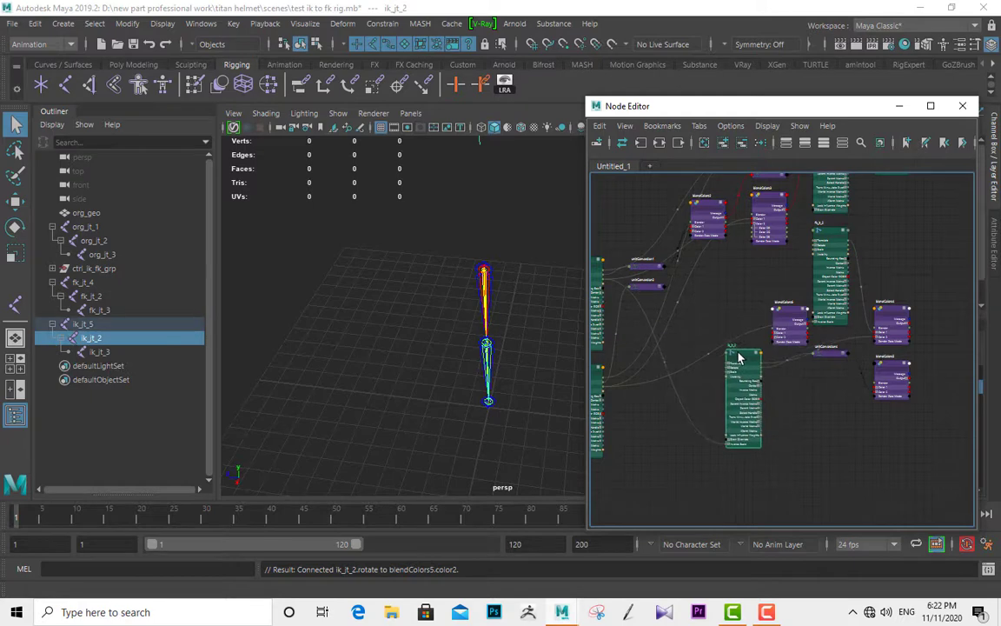
scroll(843, 390, up, 2)
alt+middle_drag(917, 362, 816, 391)
drag(805, 402, 814, 421)
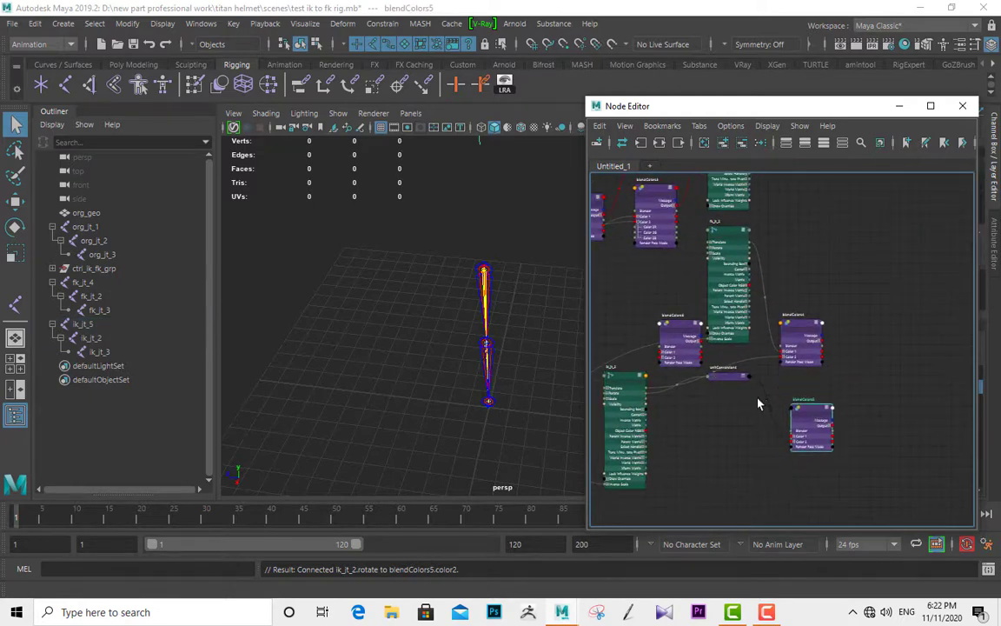
scroll(712, 392, up, 3)
drag(737, 374, 726, 424)
mouse_move(770, 397)
alt+middle_down()
mouse_move(786, 402)
mouse_move(775, 394)
alt+middle_up()
scroll(778, 395, up, 3)
scroll(811, 421, down, 3)
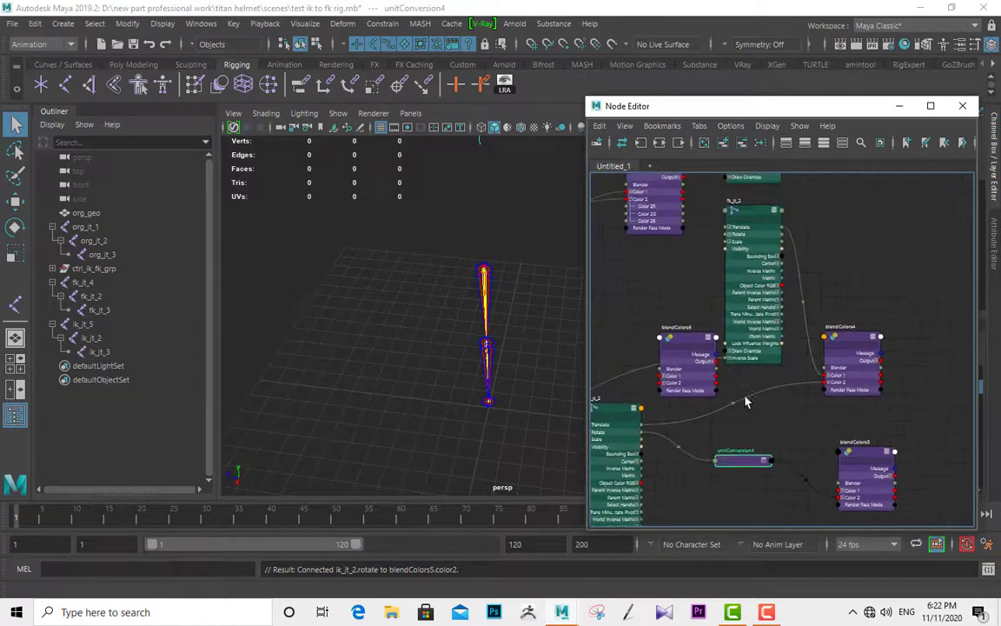
- Connect fk_jt_2's Rotate to Color 1 of blendColors5
drag(811, 393, 834, 493)
drag(781, 234, 841, 490)
alt+middle_drag(904, 417, 683, 399)
scroll(683, 399, down, 2)
alt+middle_drag(707, 331, 766, 316)
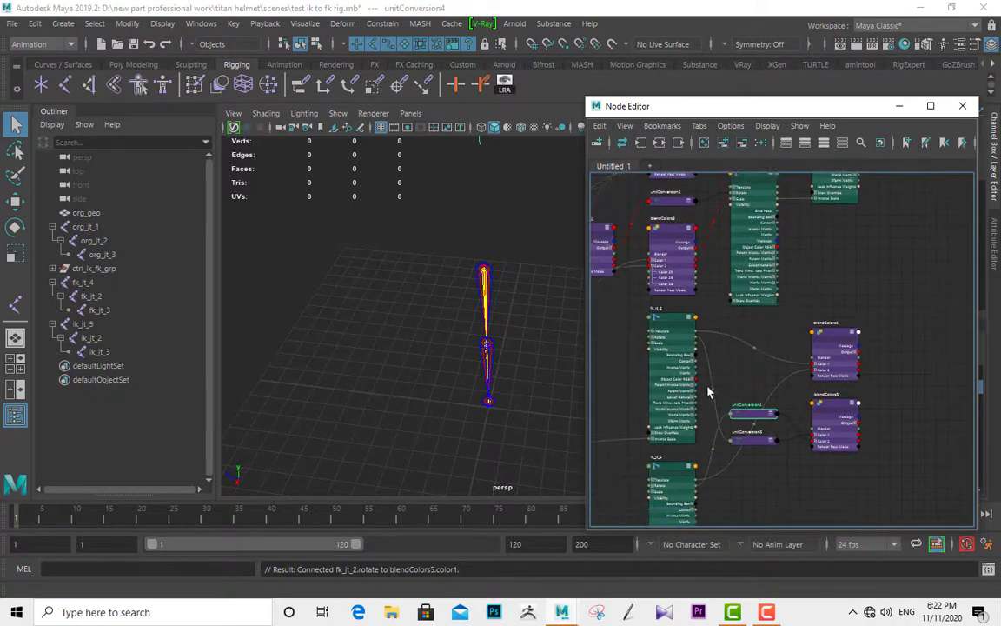
- Move blendColors2 upward in the graph and shift blendColors6 clear of the unitConversion nodes it overlaps
scroll(777, 436, up, 1)
alt+middle_drag(786, 452, 806, 367)
scroll(770, 252, down, 2)
alt+middle_drag(770, 252, 840, 358)
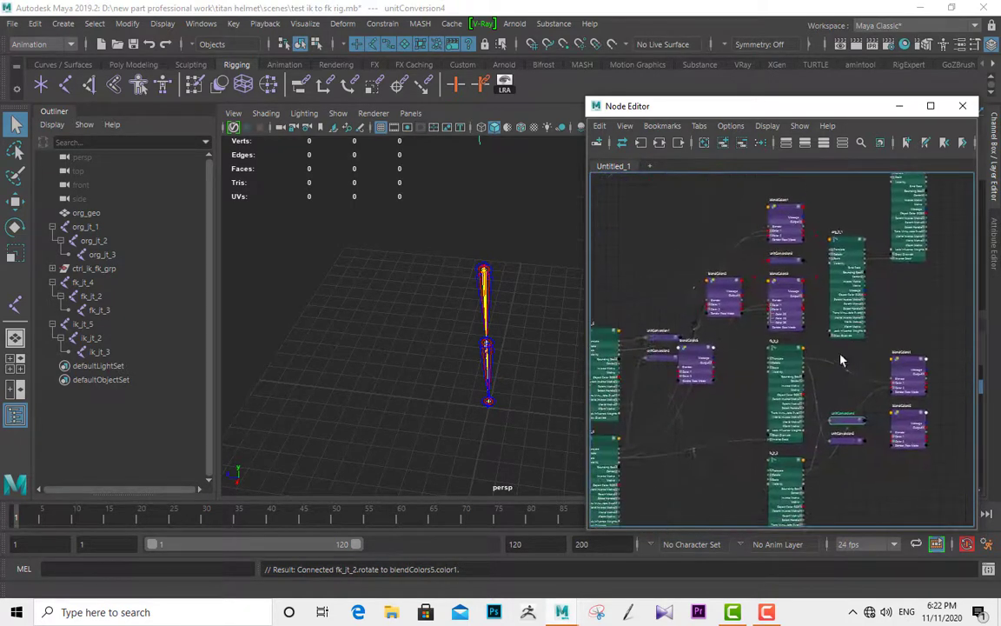
drag(726, 280, 708, 250)
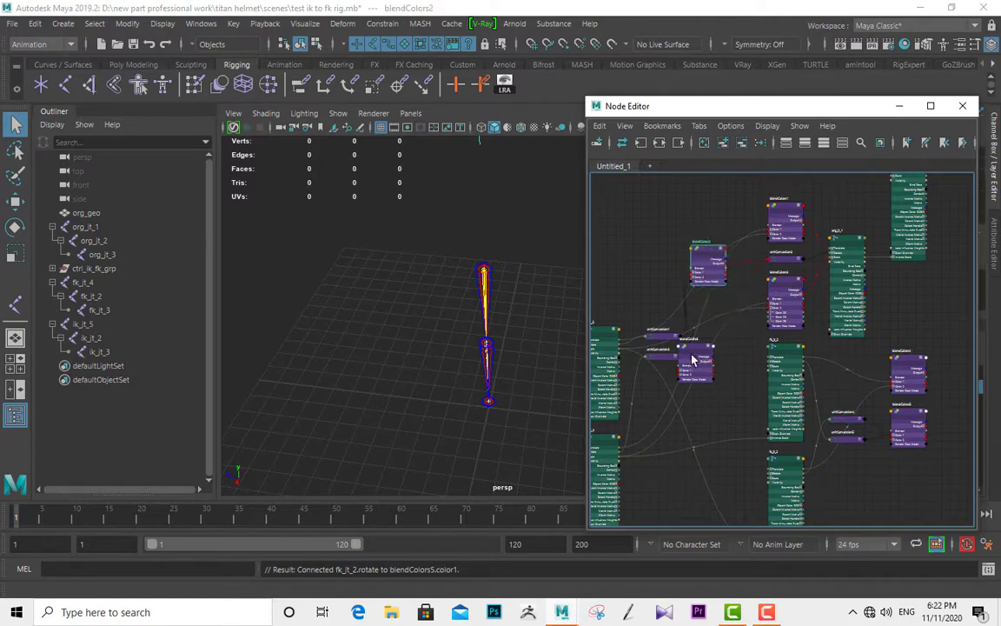
drag(695, 350, 722, 387)
- Move the org_jt_2 node down to the output side of blendColors4 and blendColors5
scroll(712, 452, up, 1)
scroll(722, 357, down, 2)
alt+middle_drag(706, 469, 650, 415)
scroll(849, 424, up, 3)
alt+middle_drag(793, 284, 747, 391)
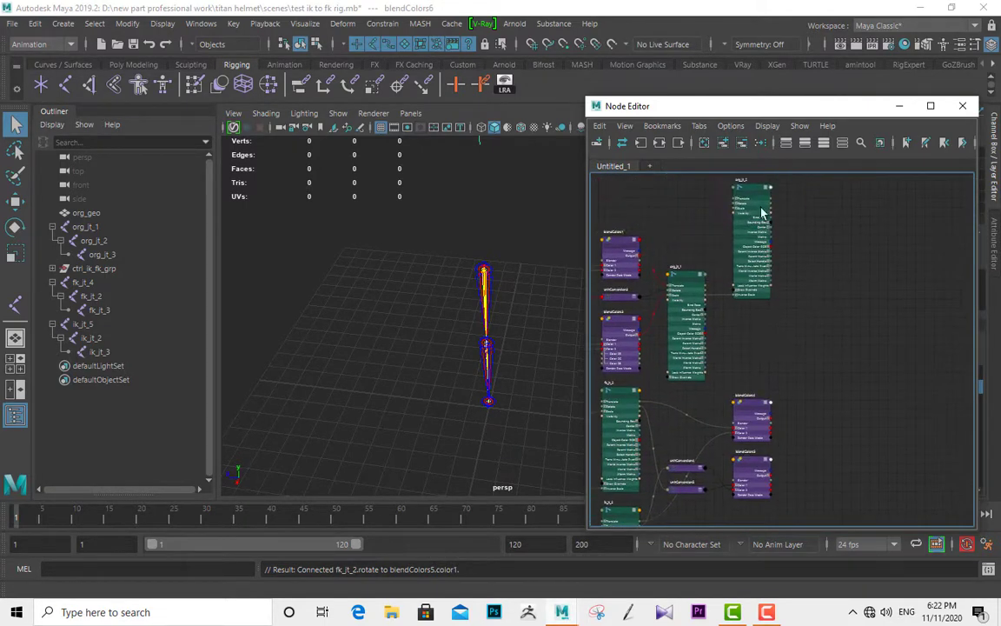
drag(750, 188, 852, 354)
scroll(773, 443, up, 1)
- Create another blendColors node below blendColors5 for blending the second joint's scale
alt+middle_drag(765, 474, 805, 404)
key(Tab)
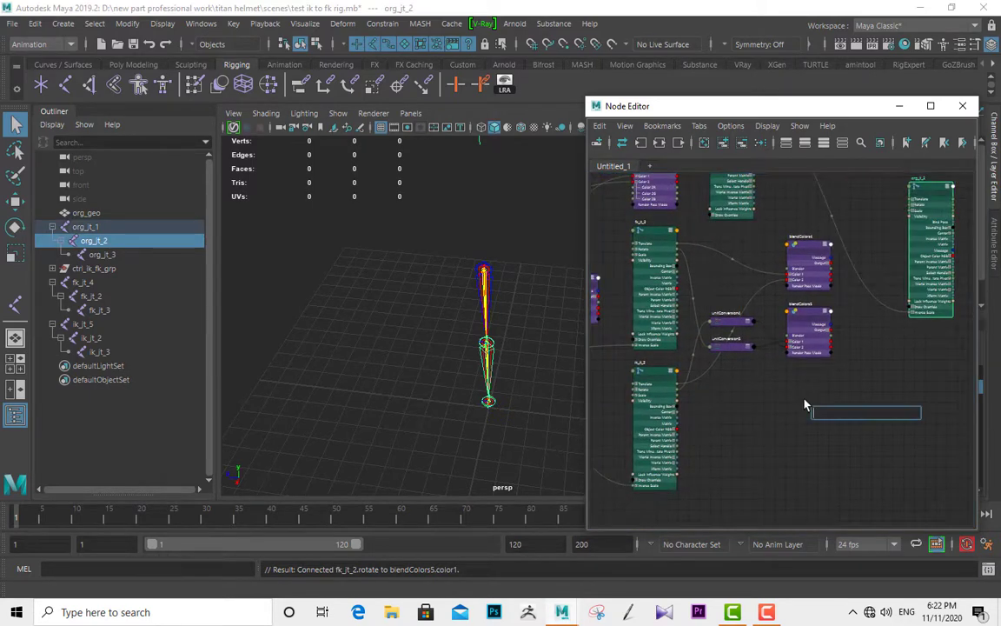
text(blend)
key(Down)
key(Down)
key(Down)
key(Return)
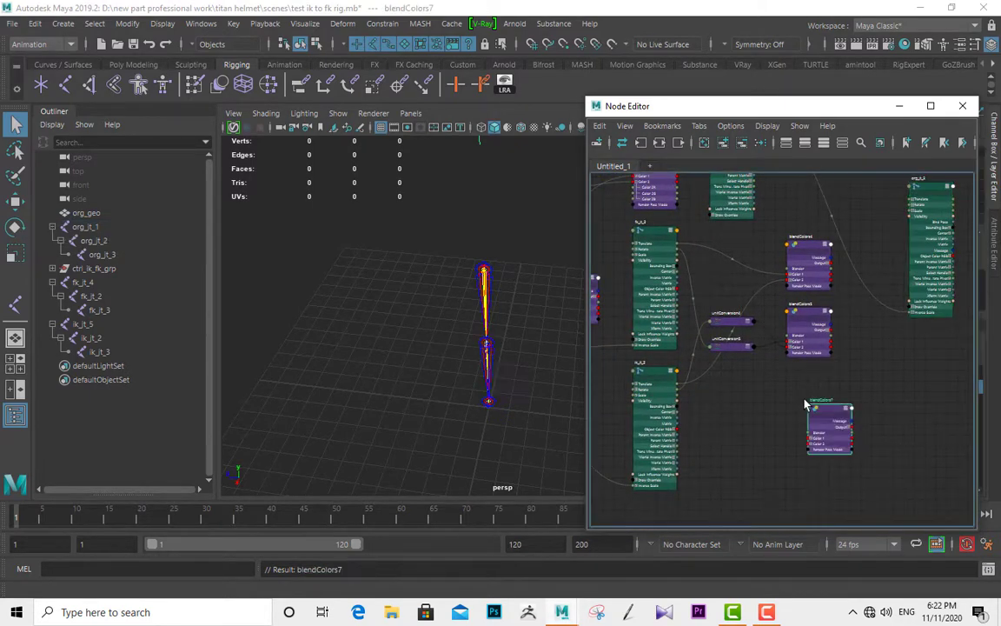
- Connect ik_jt_2's Scale to Color 2 of blendColors7
alt+right_drag(737, 423, 743, 424)
scroll(695, 402, up, 1)
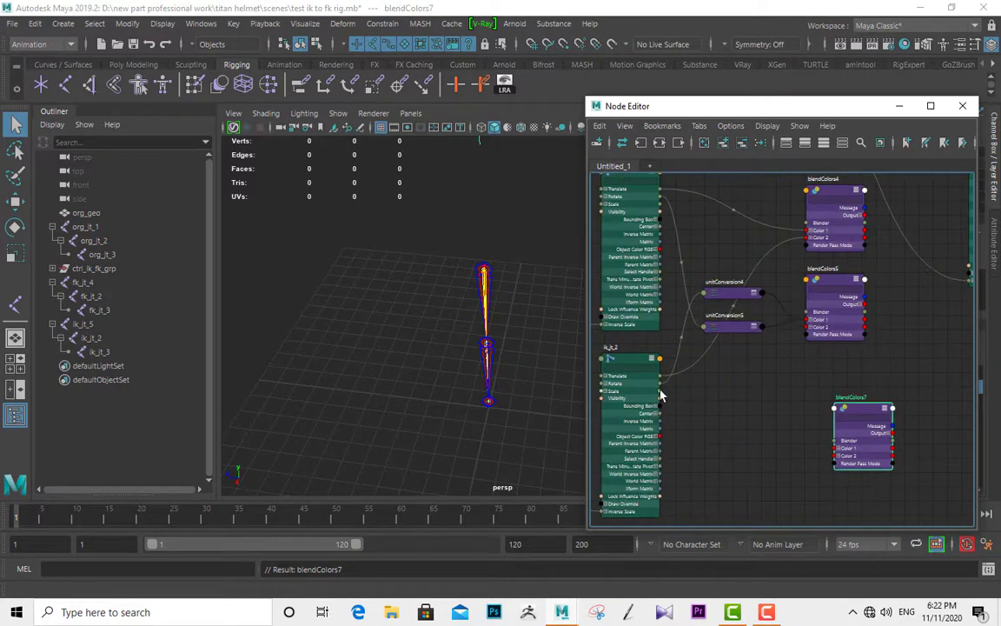
drag(661, 393, 835, 457)
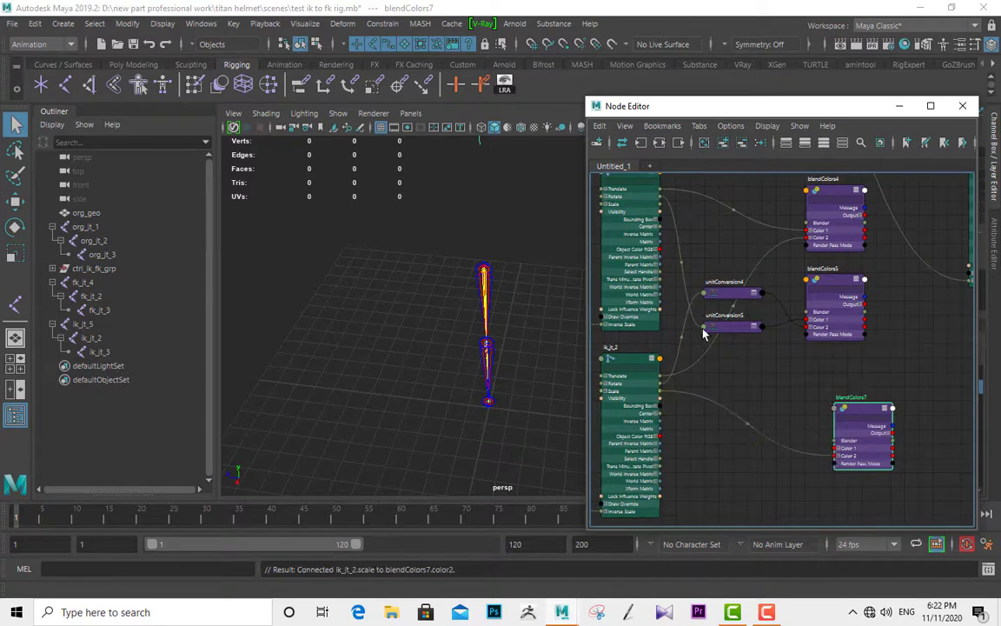
- Connect fk_jt_2's Scale to Color 1 of blendColors7
alt+middle_drag(672, 219, 677, 245)
drag(797, 440, 841, 474)
- Connect blendColors4's Output to org_jt_2's Translate and blendColors5's Output to org_jt_2's Rotate
alt+middle_drag(808, 427, 698, 506)
scroll(792, 372, up, 2)
alt+middle_drag(794, 372, 869, 389)
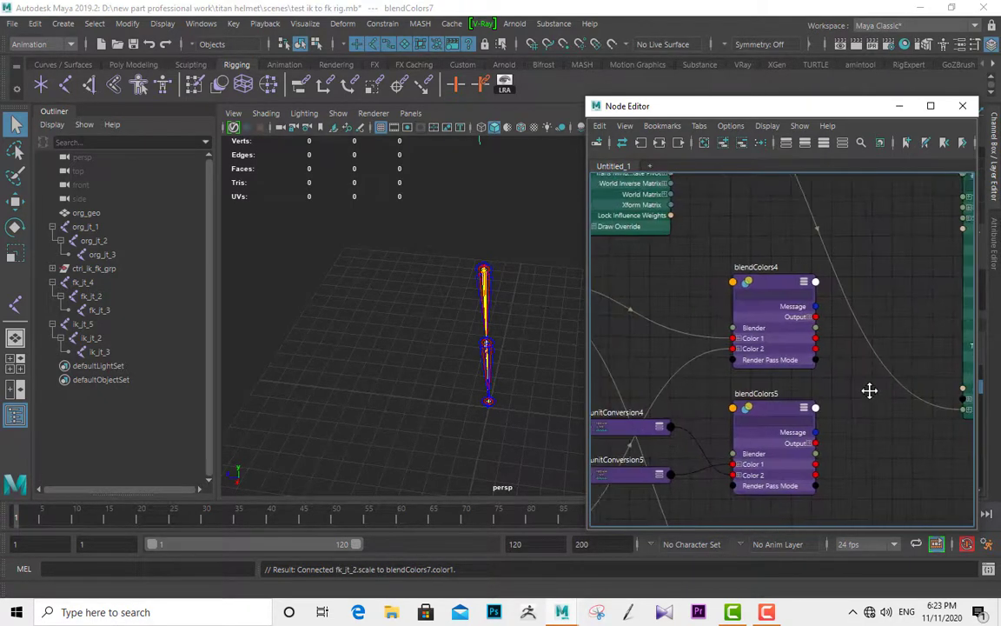
scroll(822, 405, down, 2)
alt+middle_drag(773, 375, 705, 387)
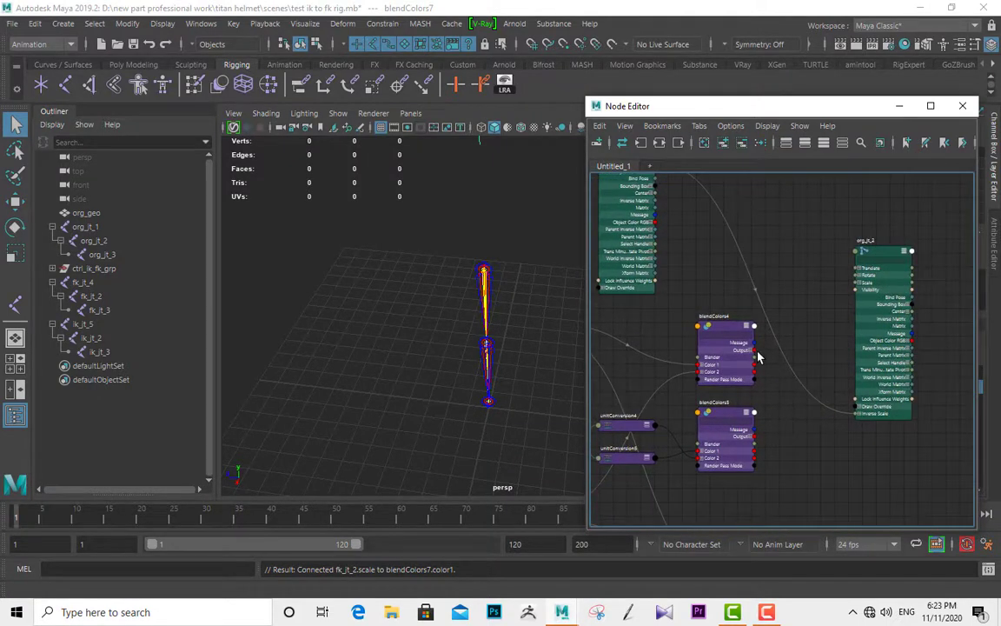
drag(821, 295, 857, 268)
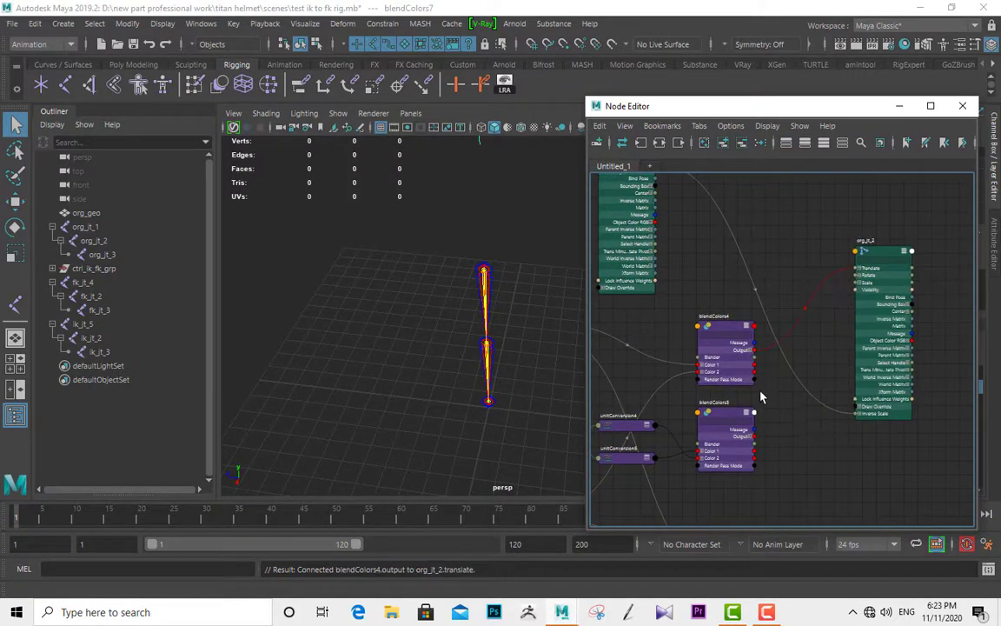
drag(825, 313, 855, 276)
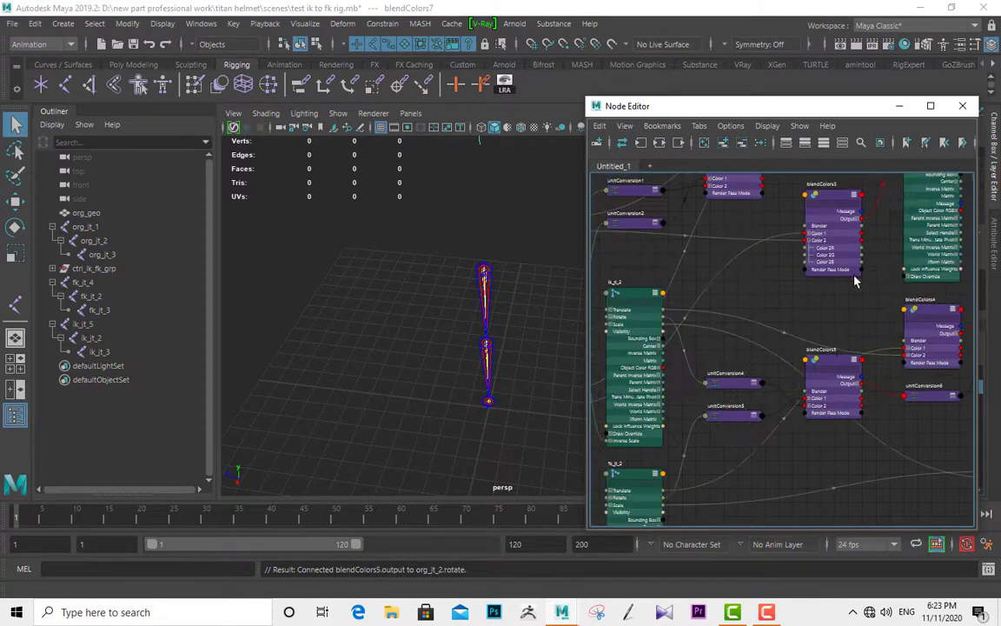
- Move org_jt_2 farther along the graph and connect blendColors7's Output to its Scale
alt+middle_drag(836, 356, 674, 397)
drag(799, 297, 914, 327)
alt+middle_drag(767, 435, 697, 360)
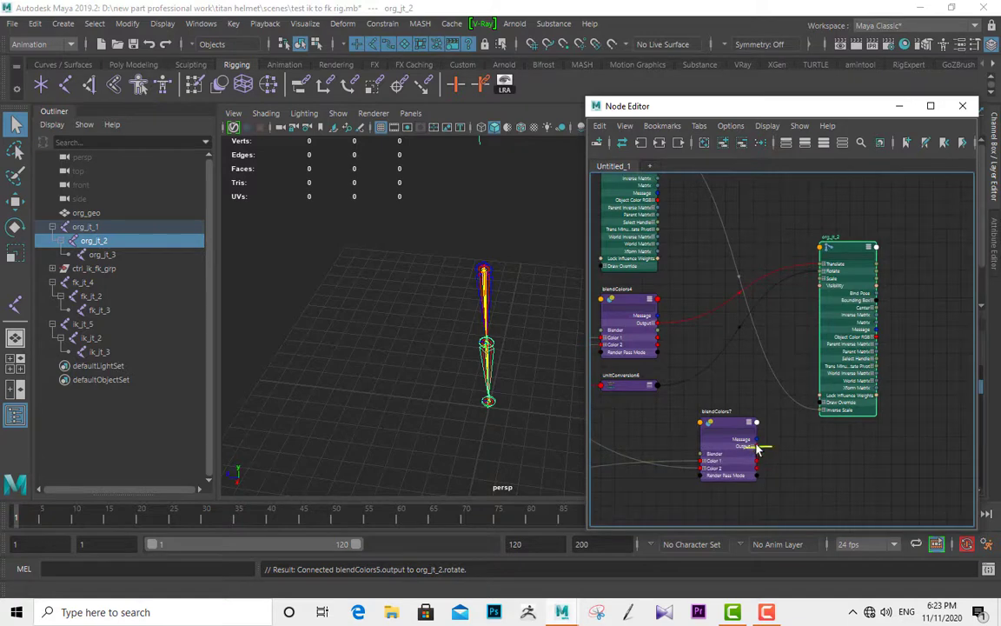
drag(756, 448, 823, 282)
- Try rotating fk_jt_2 in the viewport and undo the rotation
scroll(824, 406, down, 2)
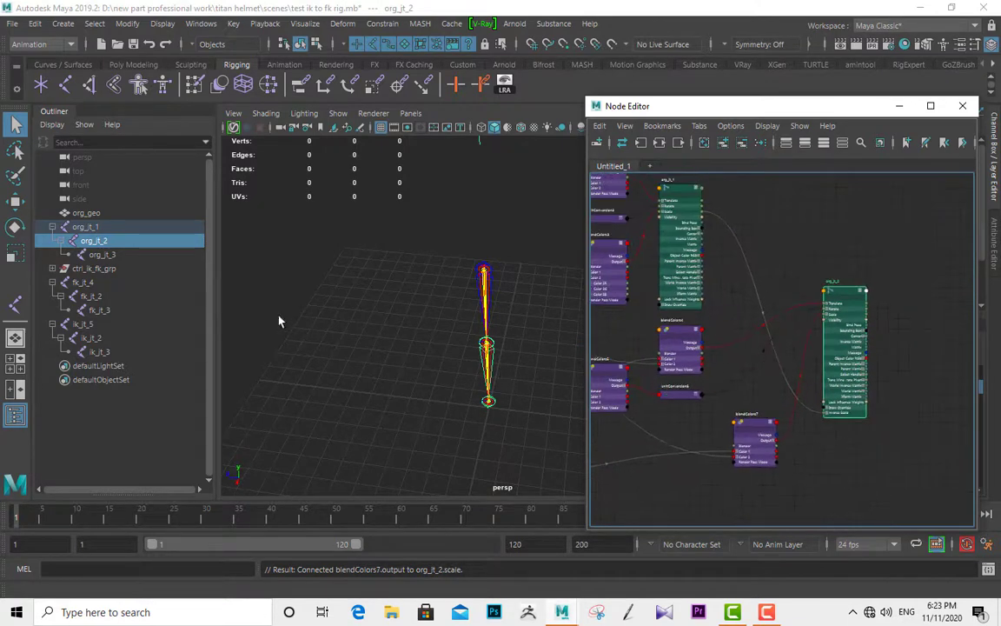
click(94, 298)
key(e)
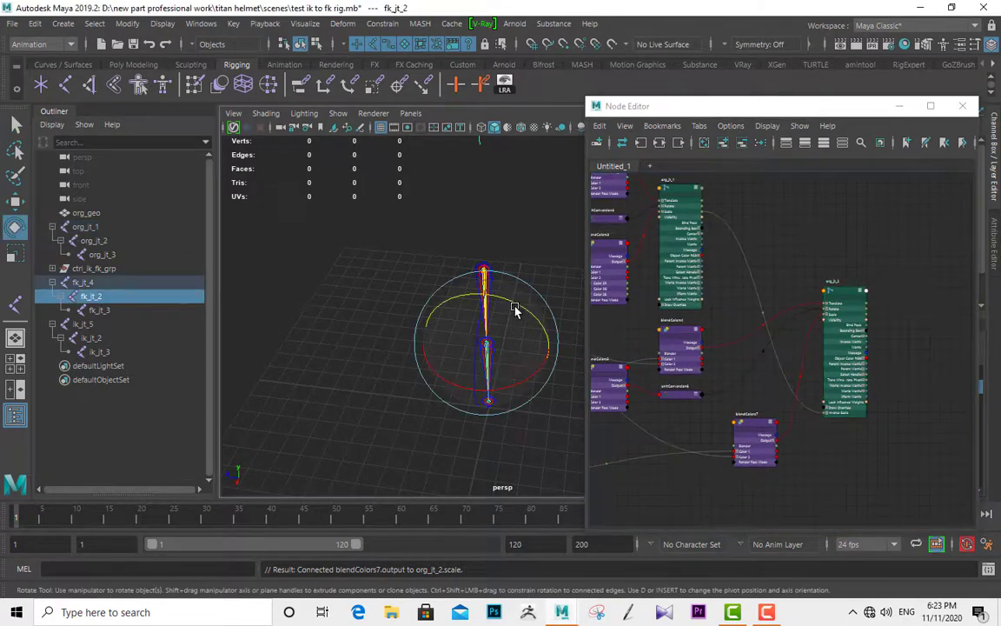
drag(523, 310, 548, 357)
key(ctrl+z)
key(q)
- Add the ctrl_ik_fk locator to the node graph with its attributes expanded
scroll(548, 357, down, 3)
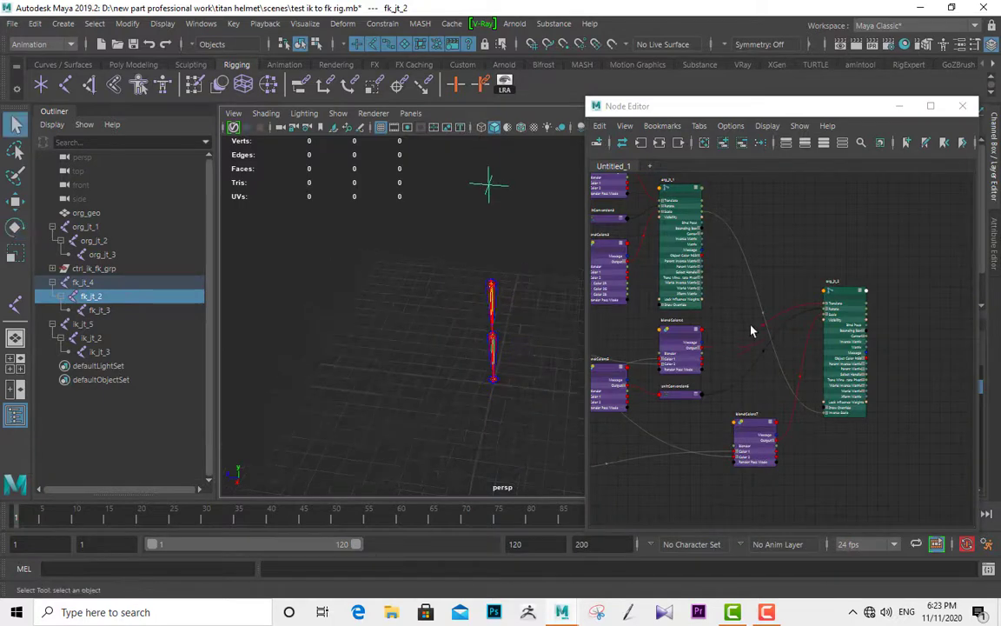
alt+middle_drag(776, 257, 873, 289)
alt+right_drag(868, 282, 782, 211)
alt+middle_drag(642, 250, 774, 315)
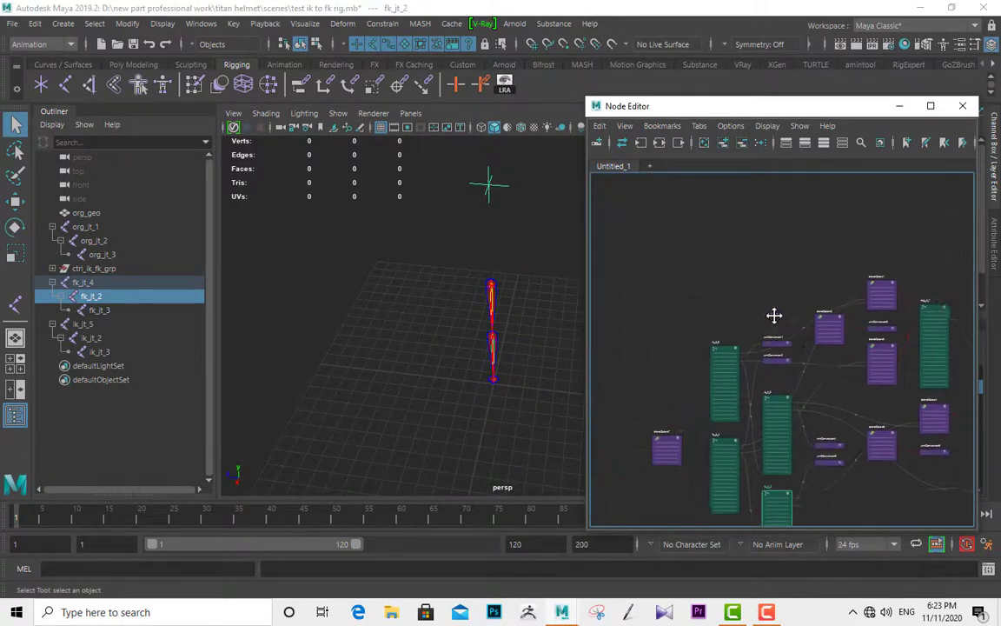
alt+right_drag(813, 253, 751, 262)
alt+middle_drag(751, 262, 718, 306)
click(488, 186)
click(723, 145)
scroll(706, 255, up, 5)
key(3)
- Connect ctrl_ik_fk's Ikfk attribute to the Blender inputs of blendColors2 and blendColors1
alt+right_drag(853, 309, 800, 312)
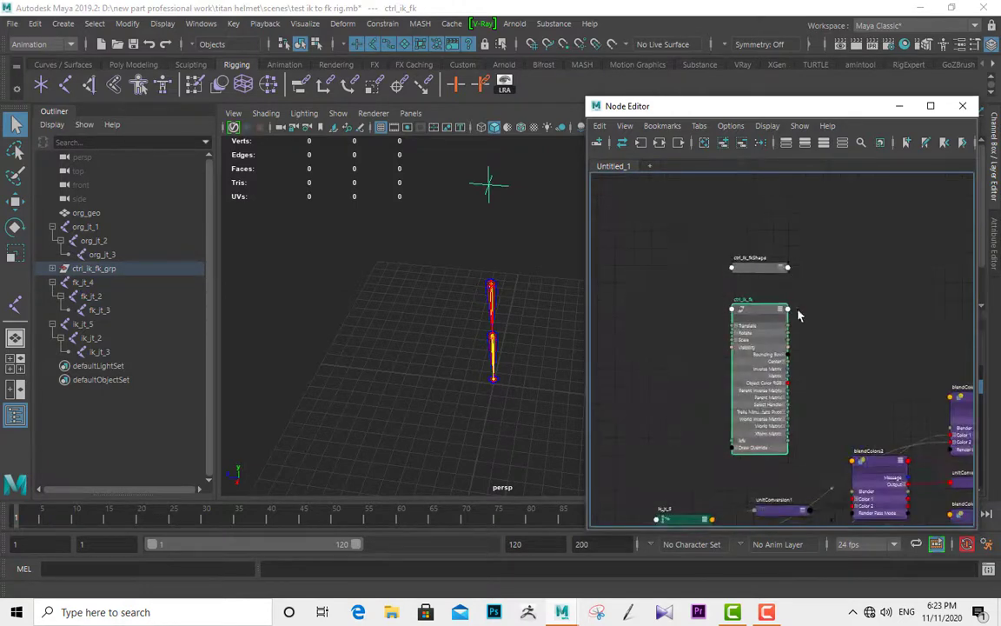
alt+middle_drag(799, 383, 734, 337)
alt+right_drag(734, 337, 789, 383)
alt+middle_drag(776, 379, 700, 297)
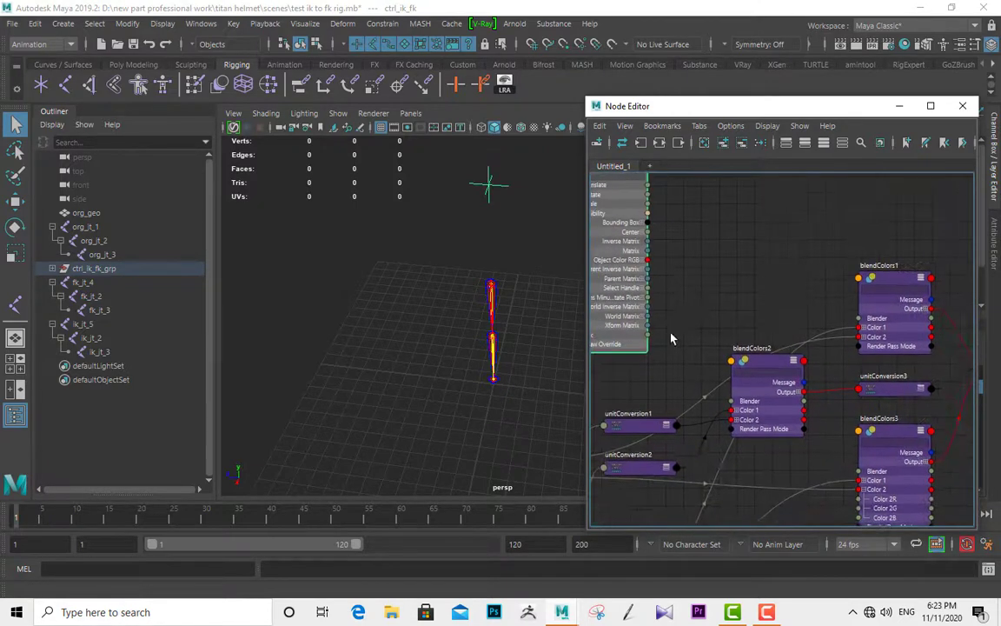
alt+middle_drag(665, 337, 728, 323)
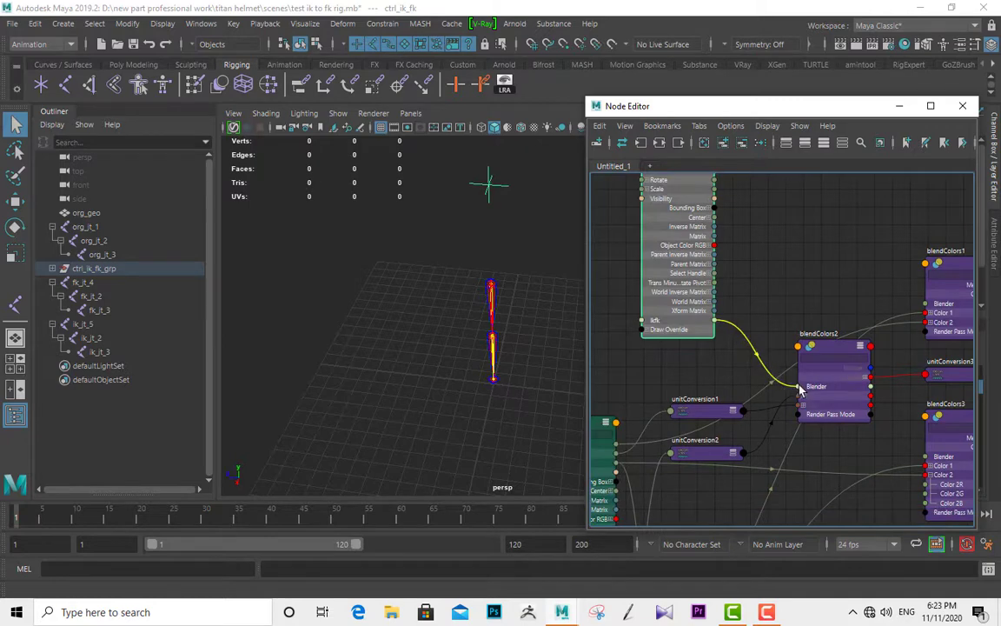
drag(799, 387, 799, 387)
alt+middle_drag(817, 292, 721, 328)
drag(805, 320, 823, 341)
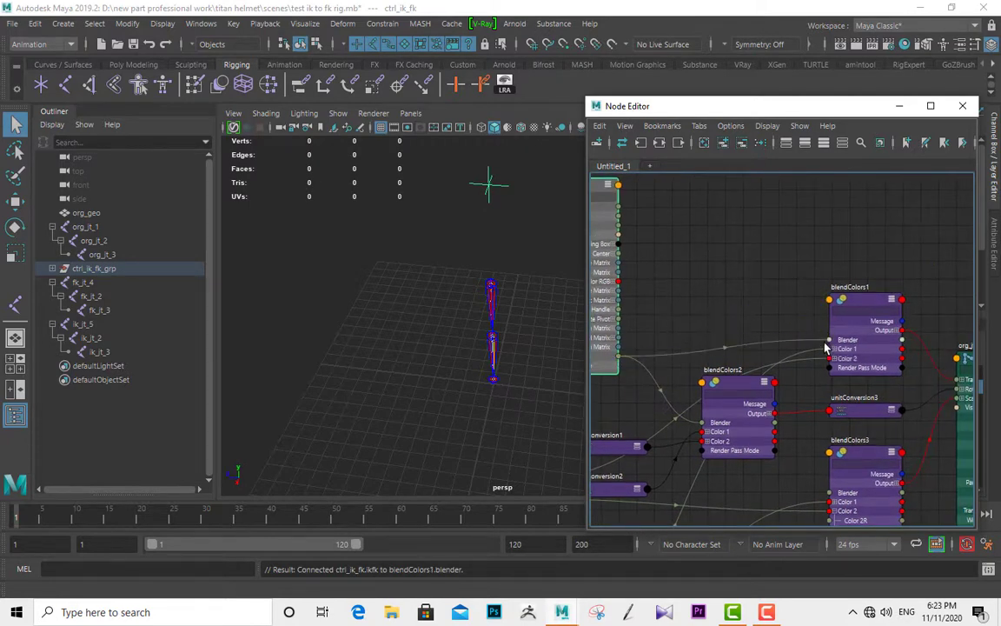
- Connect ctrl_ik_fk's Ikfk attribute to the Blender inputs of blendColors3 and blendColors5
alt+middle_drag(742, 338, 809, 297)
alt+right_drag(767, 259, 736, 247)
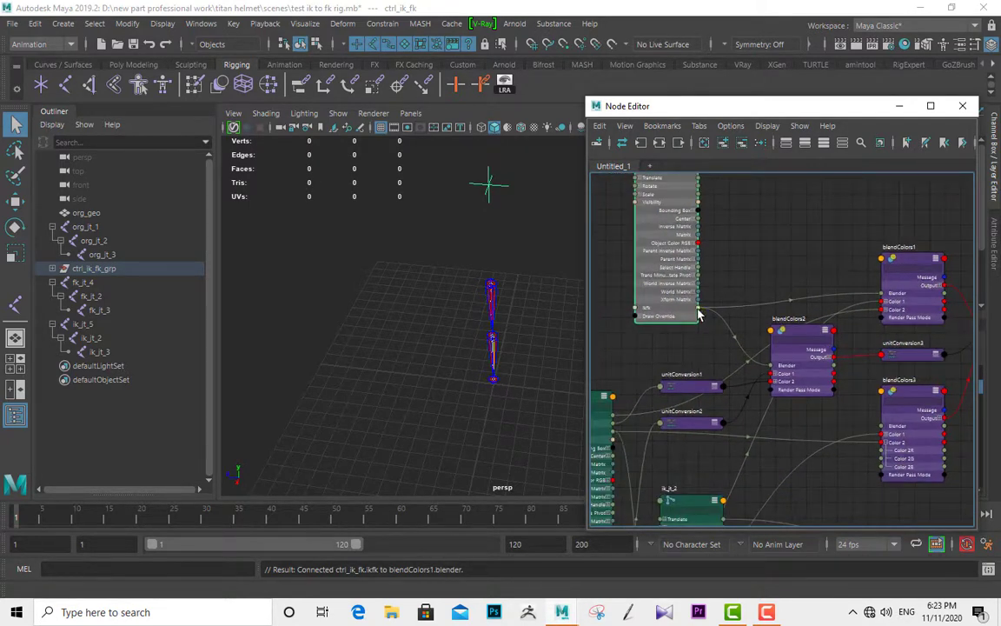
alt+middle_drag(884, 357, 907, 259)
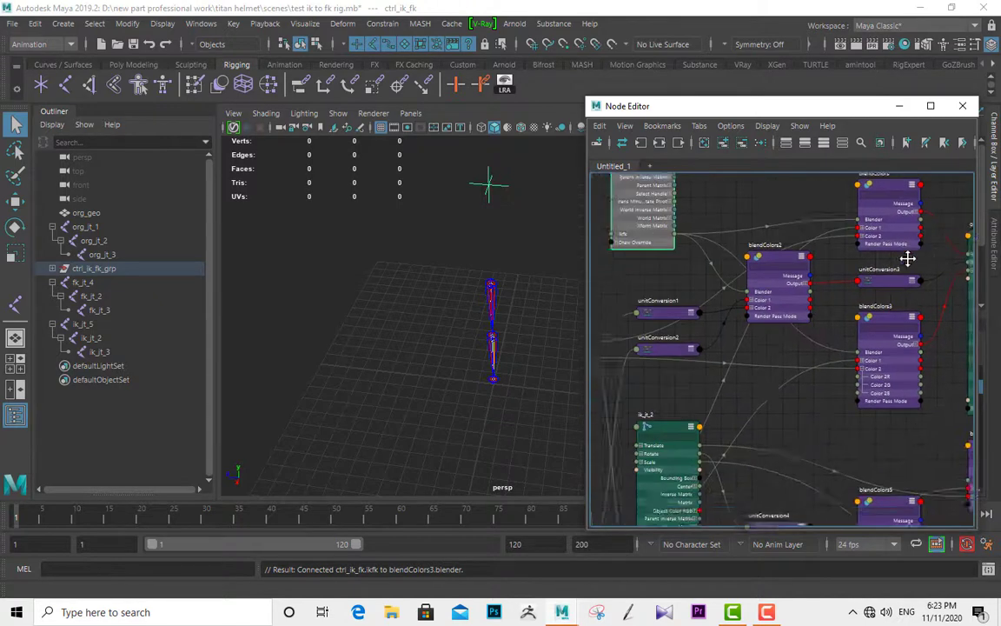
scroll(814, 336, down, 1)
drag(812, 450, 892, 488)
drag(730, 230, 893, 478)
- Connect ctrl_ik_fk's Ikfk to the Blender inputs of blendColors4 and blendColors7, moving blendColors7 just above blendColors5
alt+middle_drag(893, 416, 832, 420)
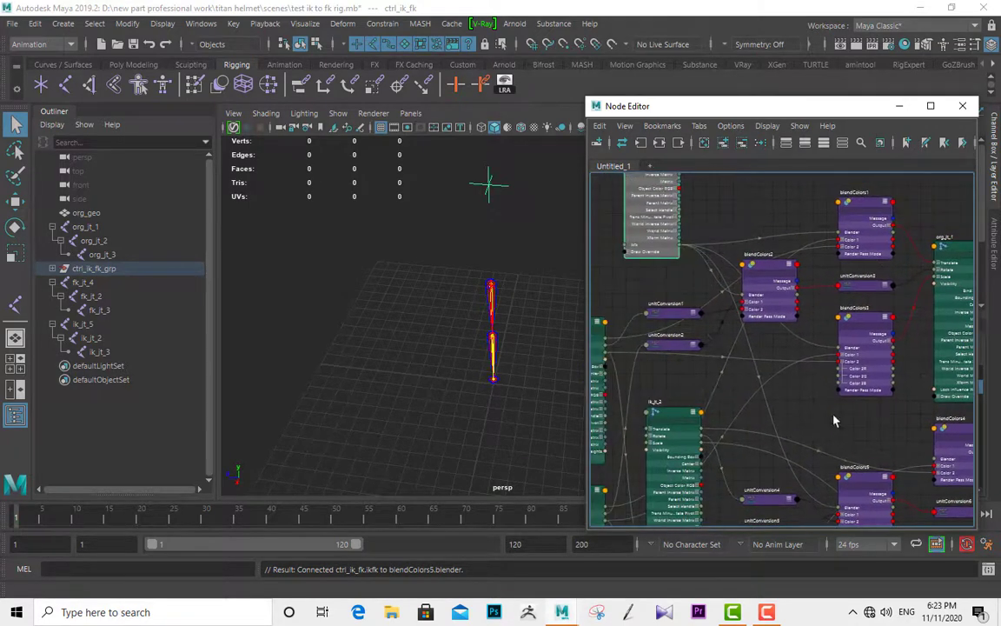
drag(899, 470, 934, 460)
alt+middle_drag(921, 437, 815, 365)
drag(946, 483, 743, 340)
alt+middle_drag(761, 367, 861, 428)
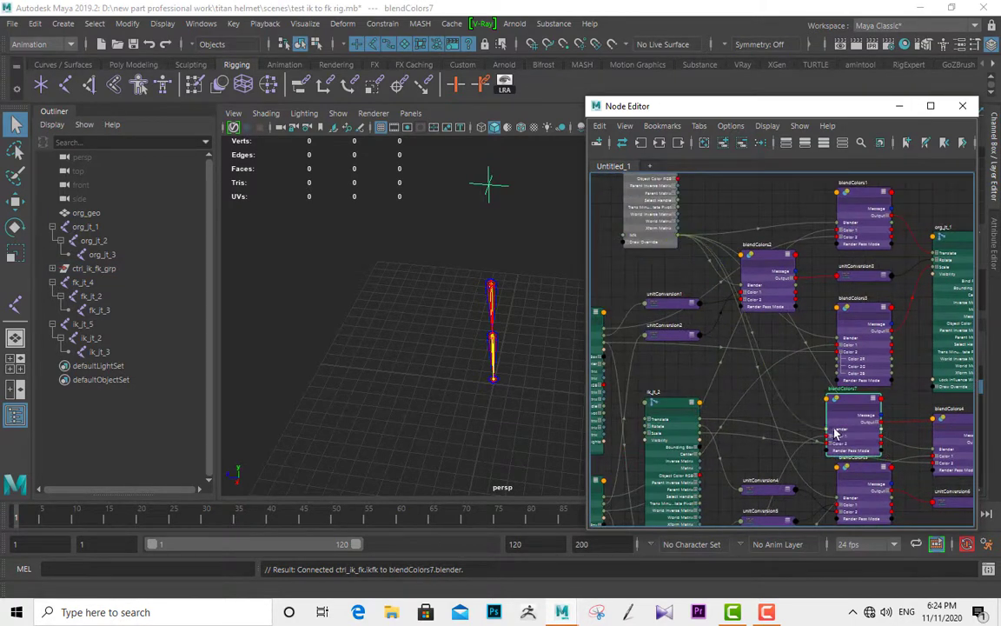
- Remove blendColors7 and the unused blendColors6 from the node graph
scroll(834, 433, down, 2)
alt+middle_drag(761, 329, 854, 275)
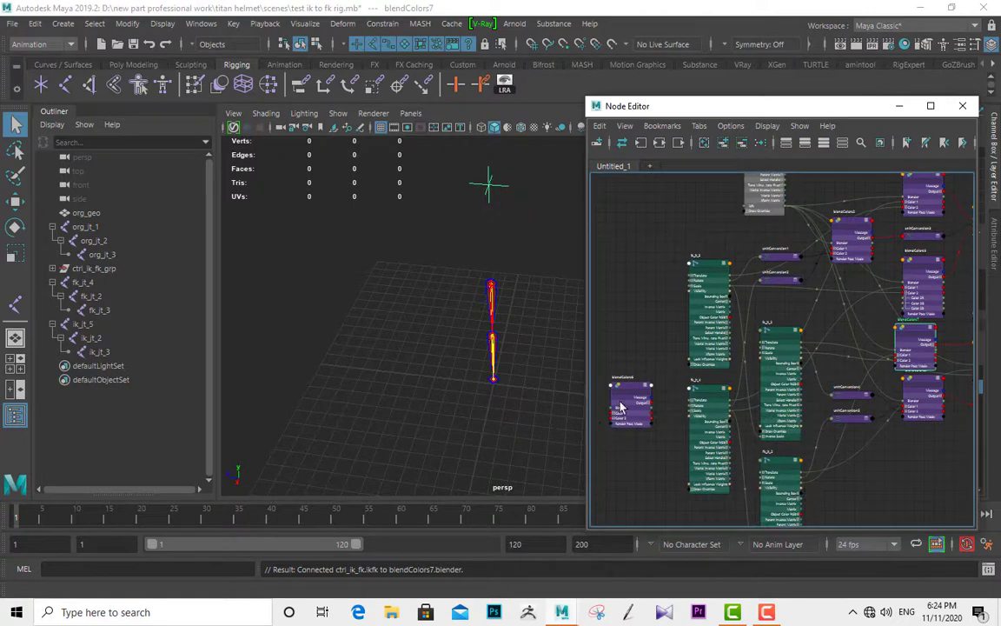
click(743, 146)
click(738, 147)
- Select the root IK joint ik_jt_5 and minimize the Node Editor to clear the viewport
alt+middle_drag(599, 246, 505, 295)
scroll(747, 284, down, 2)
scroll(452, 255, up, 1)
alt+drag(451, 255, 371, 254)
click(84, 324)
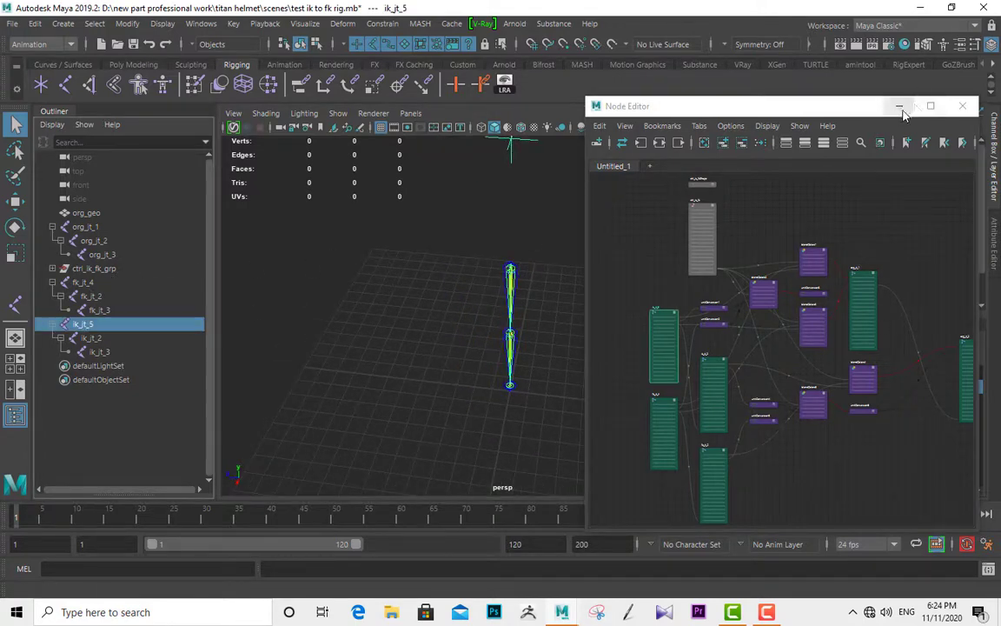
click(899, 105)
- Try the Ikfk switch on ctrl_ik_fk with ik_jt_5 moved aside, and undo the test changes
key(w)
drag(498, 263, 577, 242)
click(478, 183)
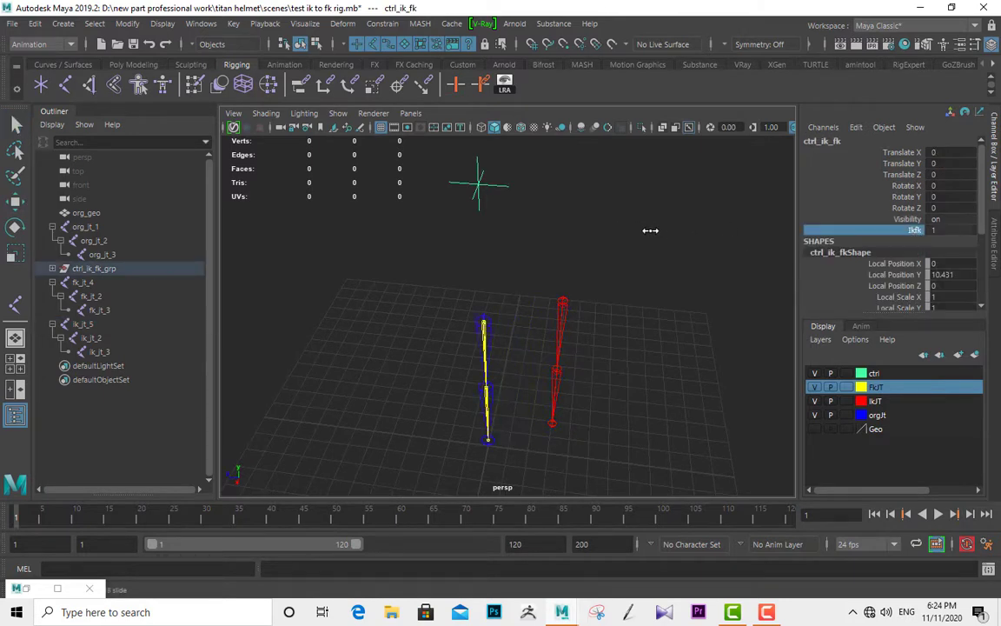
click(814, 429)
alt+middle_drag(615, 342, 637, 282)
key(ctrl+z)
key(ctrl+z)
key(ctrl+z)
click(696, 348)
- Show the Geo layer and rotate fk_jt_4 about 50 degrees around Y so the FK chain swings off the cylinder
alt+drag(693, 347, 631, 341)
click(814, 429)
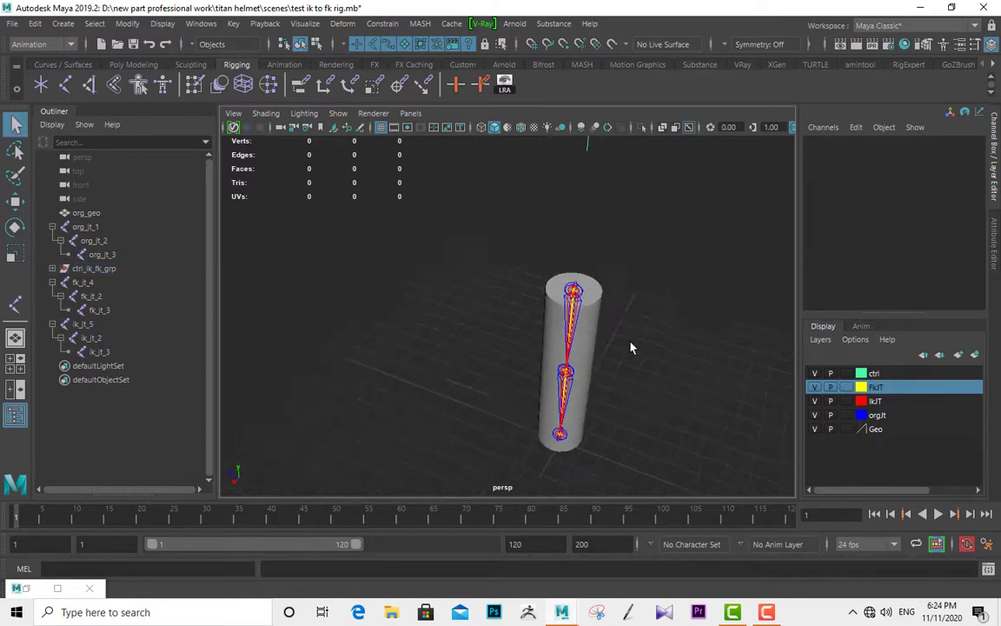
click(80, 283)
key(e)
drag(610, 262, 628, 310)
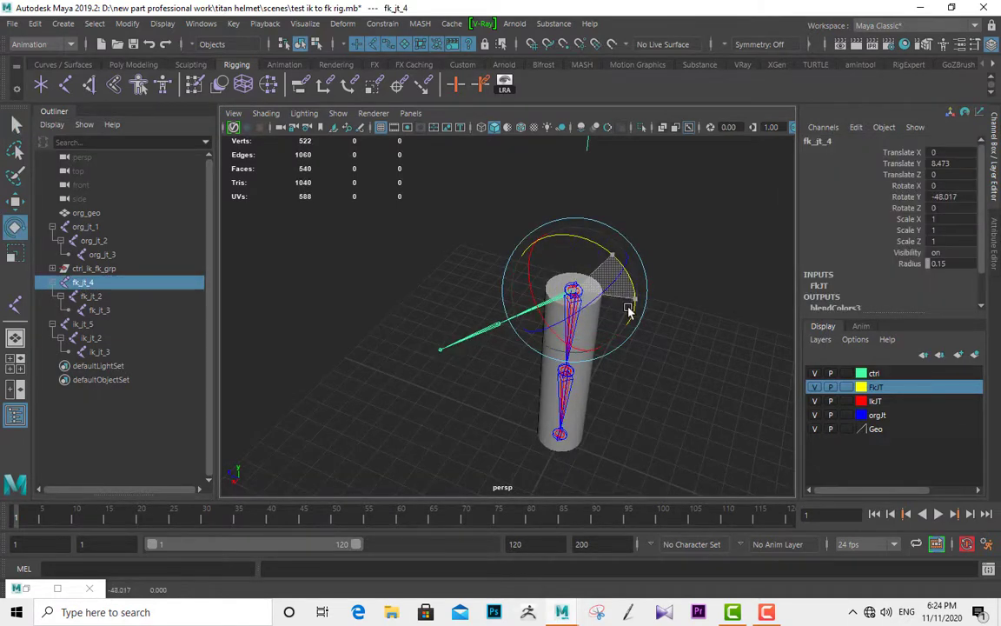
key(q)
- Rotate fk_jt_2 around Y to bend the FK chain upward at its middle joint
click(91, 297)
key(e)
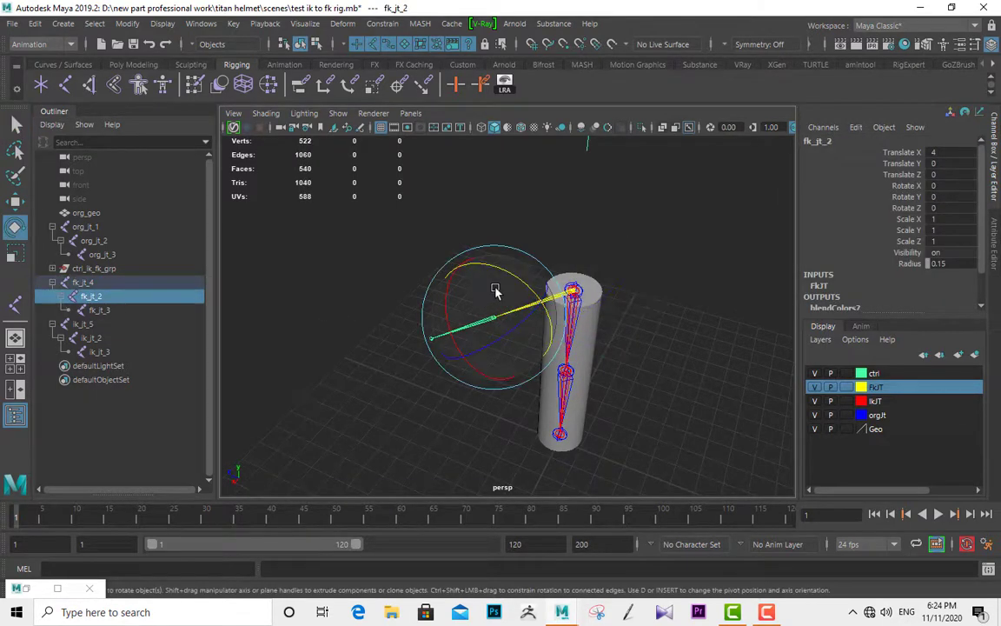
drag(511, 274, 551, 344)
key(q)
- Set the Ikfk attribute of ctrl_ik_fk to 1 to make the mesh follow the FK chain
alt+middle_drag(663, 316, 666, 365)
scroll(667, 365, down, 4)
click(556, 238)
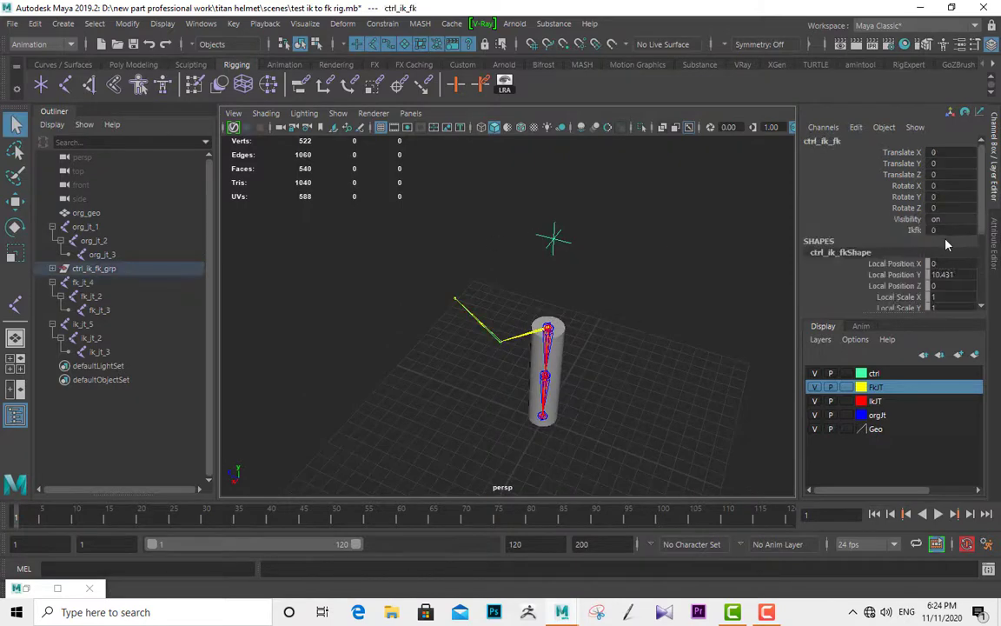
middle_drag(682, 229, 691, 234)
alt+right_drag(580, 285, 685, 361)
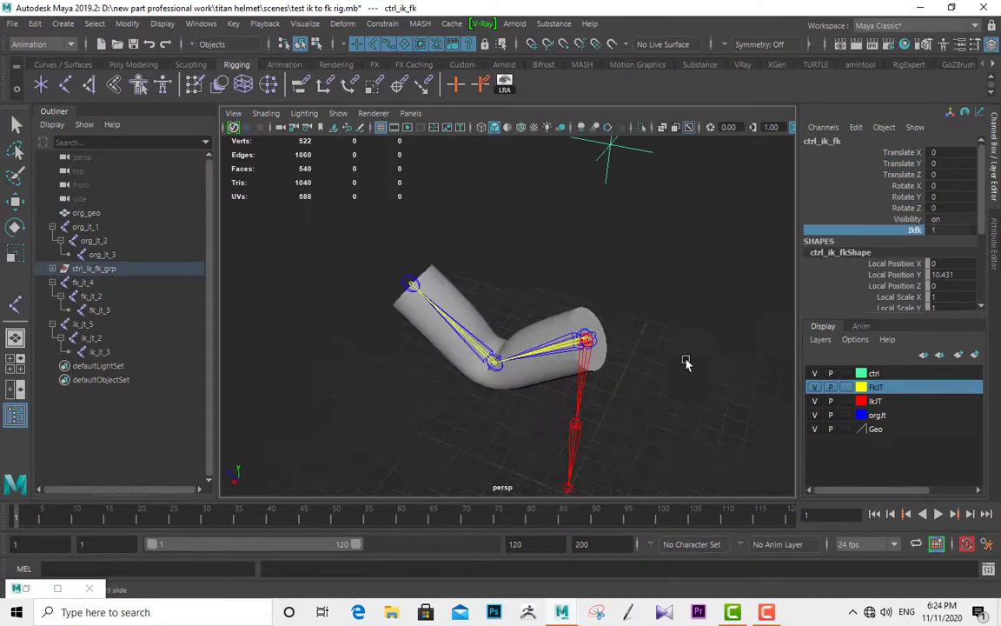
- Move ik_jt_5 away from the original joints to separate the IK chain from the FK pose
alt+middle_drag(686, 361, 674, 291)
alt+drag(675, 290, 645, 278)
click(83, 324)
key(w)
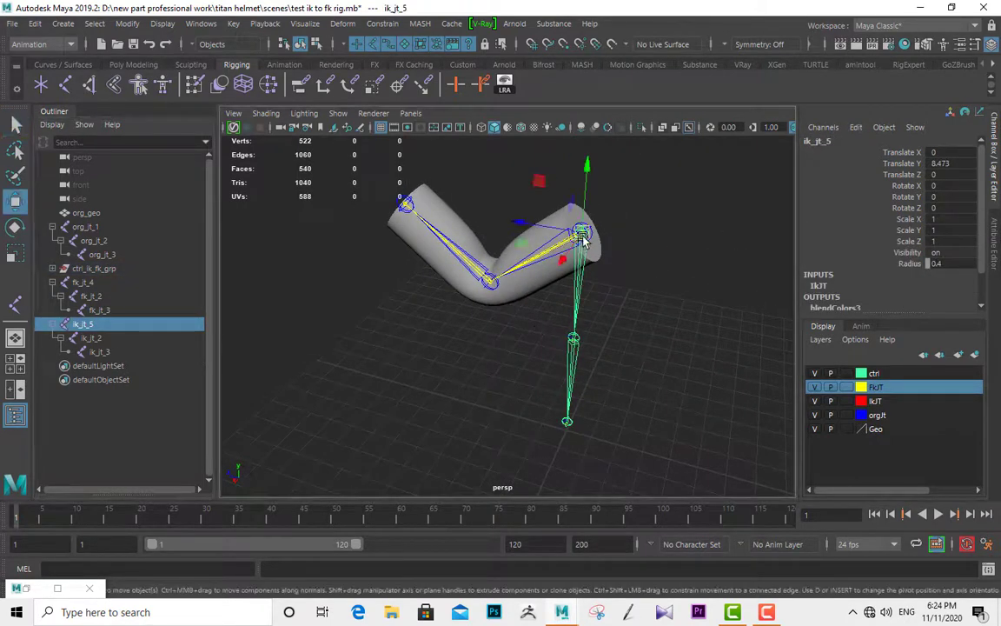
drag(583, 235, 696, 291)
alt+right_drag(696, 291, 659, 323)
key(q)
- Slide ctrl_ik_fk's Ikfk back and forth between its extremes to test the blend, ending at 1
click(554, 176)
key(e)
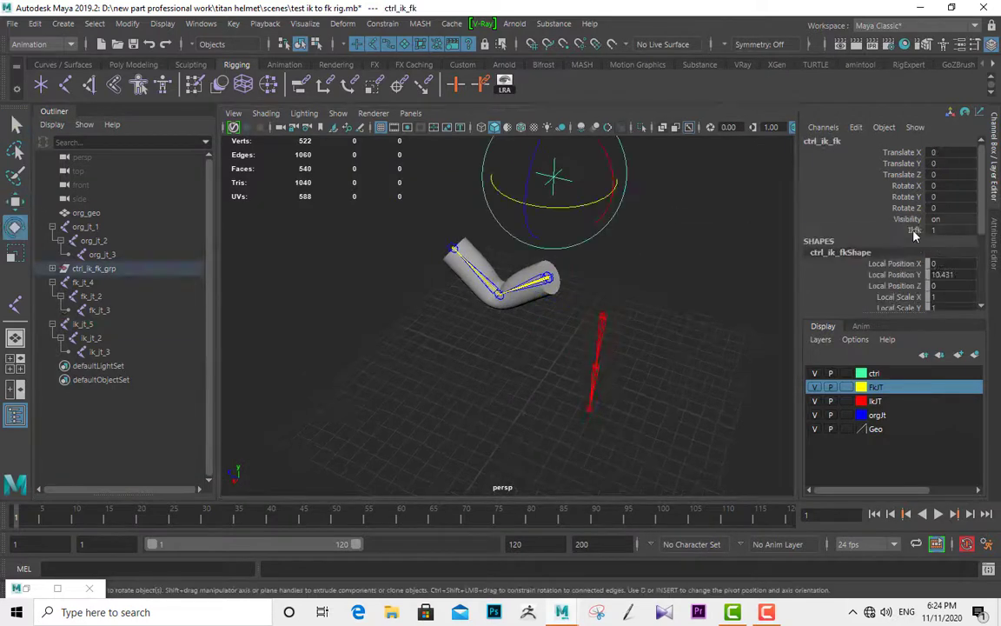
click(914, 231)
mouse_move(691, 265)
middle_down()
mouse_move(673, 270)
mouse_move(693, 278)
mouse_move(659, 266)
mouse_move(688, 283)
middle_up()
alt+drag(688, 285, 651, 224)
alt+right_drag(652, 224, 627, 223)
mouse_move(659, 241)
middle_down()
mouse_move(672, 248)
mouse_move(655, 248)
mouse_move(676, 252)
middle_up()
alt+drag(676, 252, 633, 291)
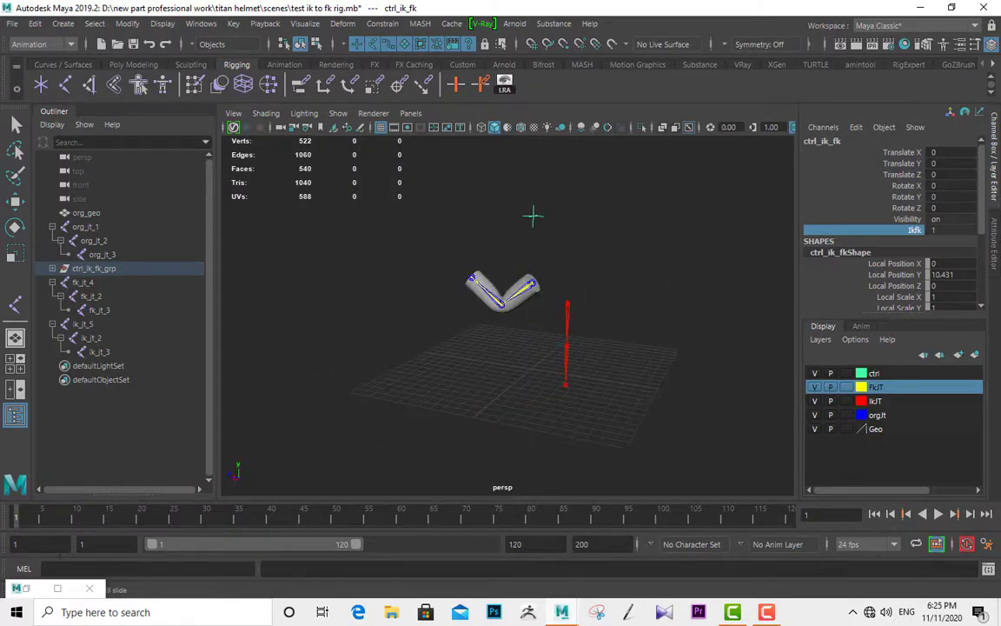
- Maximize the Node Editor to examine the whole network of joint, blendColors and control connections, and minimize it
click(29, 588)
alt+right_drag(806, 332, 757, 318)
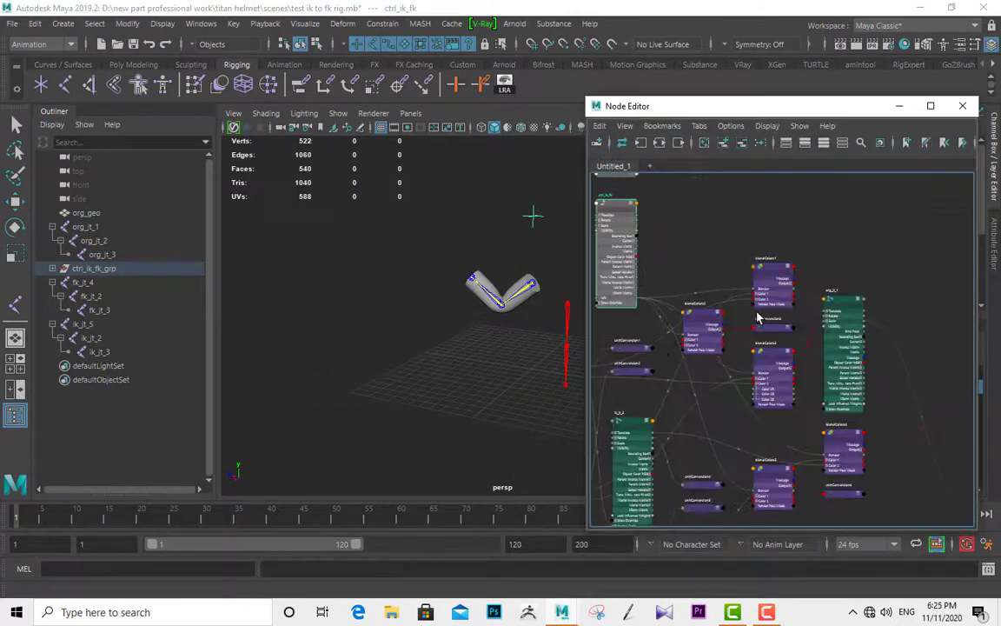
alt+middle_drag(888, 294, 861, 292)
click(930, 106)
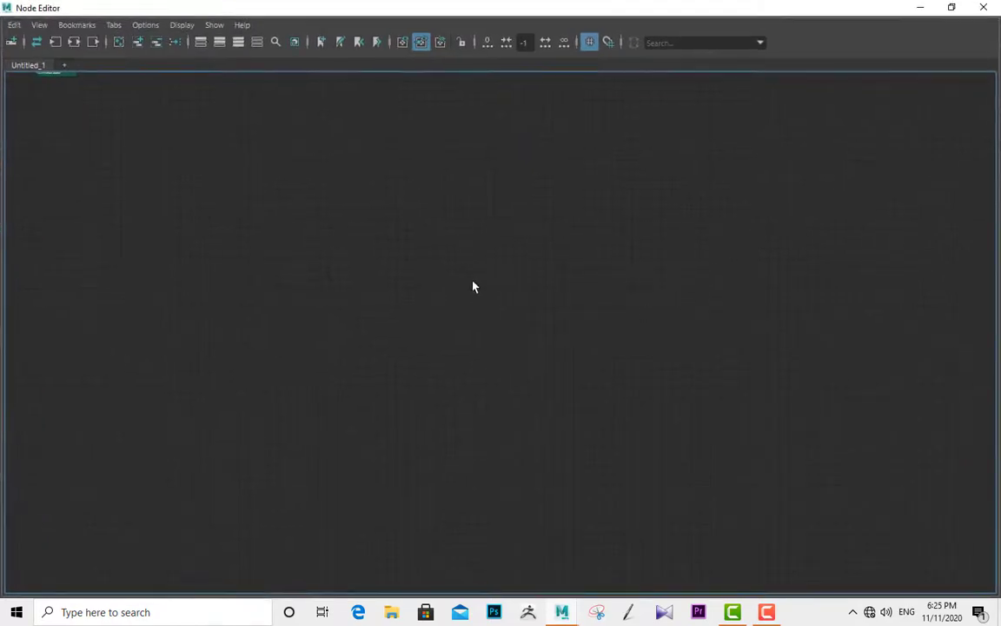
key(f)
alt+right_drag(764, 354, 647, 256)
alt+middle_drag(723, 339, 462, 106)
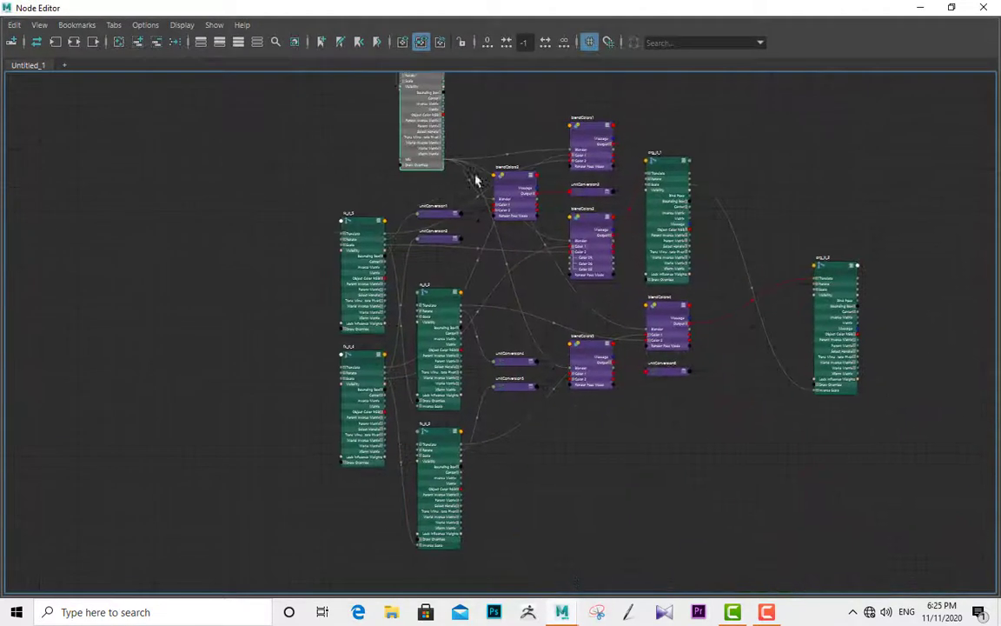
alt+right_drag(461, 229, 449, 280)
alt+middle_drag(523, 331, 257, 398)
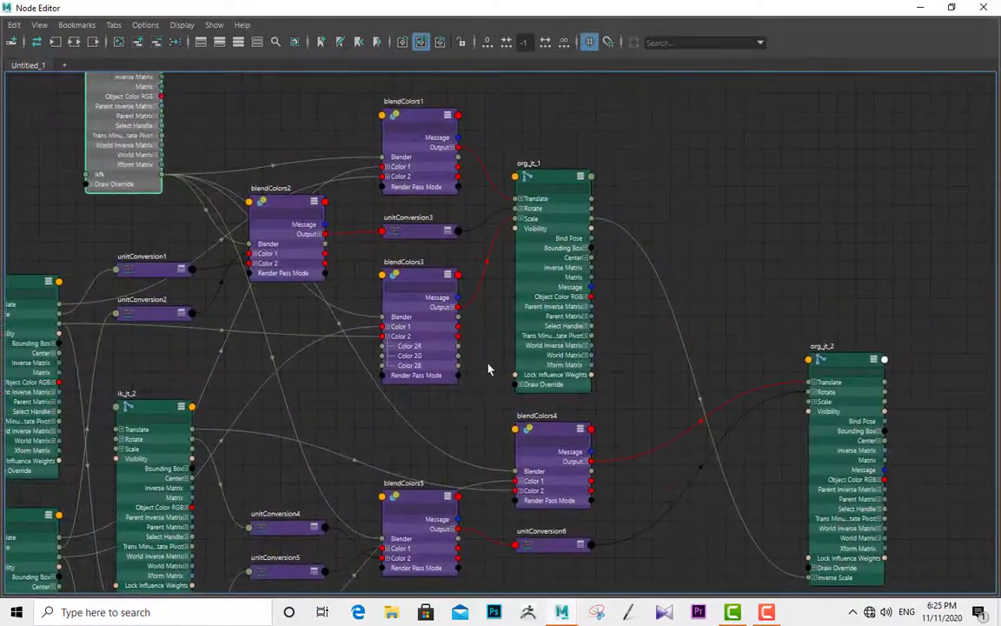
alt+middle_drag(503, 357, 547, 396)
alt+right_drag(548, 396, 469, 340)
alt+middle_drag(532, 377, 589, 323)
alt+right_drag(589, 323, 501, 282)
click(920, 8)
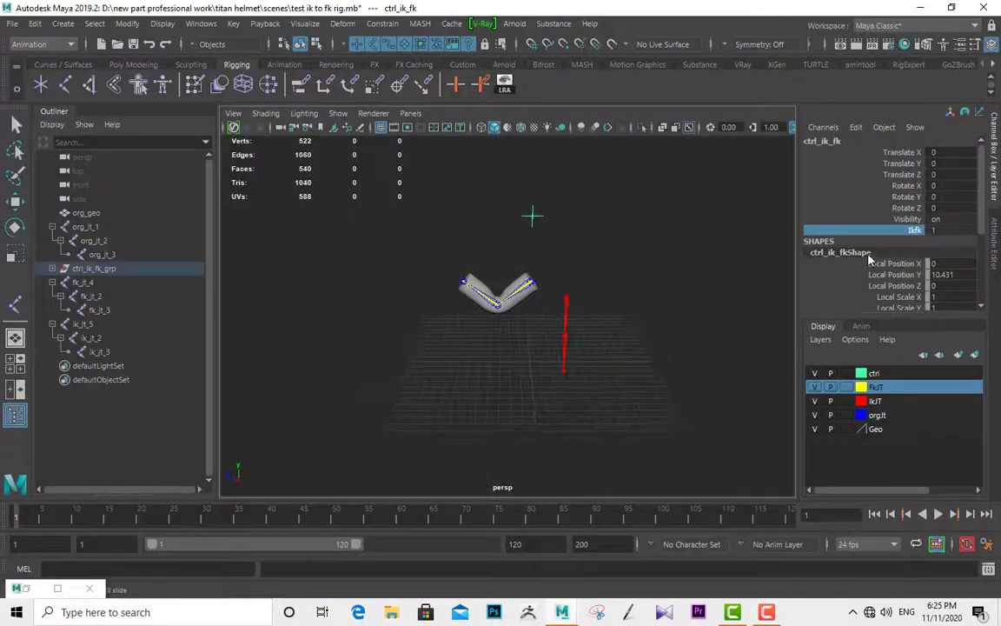
- Set the Ikfk attribute of ctrl_ik_fk to 0 to make the mesh follow the IK chain
middle_drag(686, 230, 646, 217)
alt+drag(662, 254, 617, 276)
alt+right_drag(588, 267, 645, 317)
alt+middle_drag(645, 316, 583, 334)
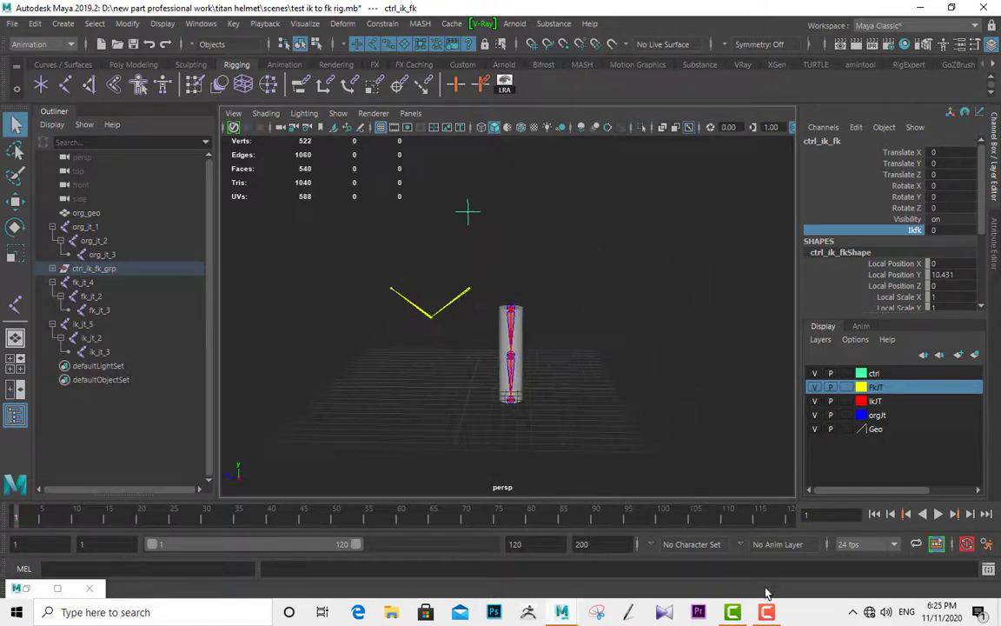
click(766, 610)
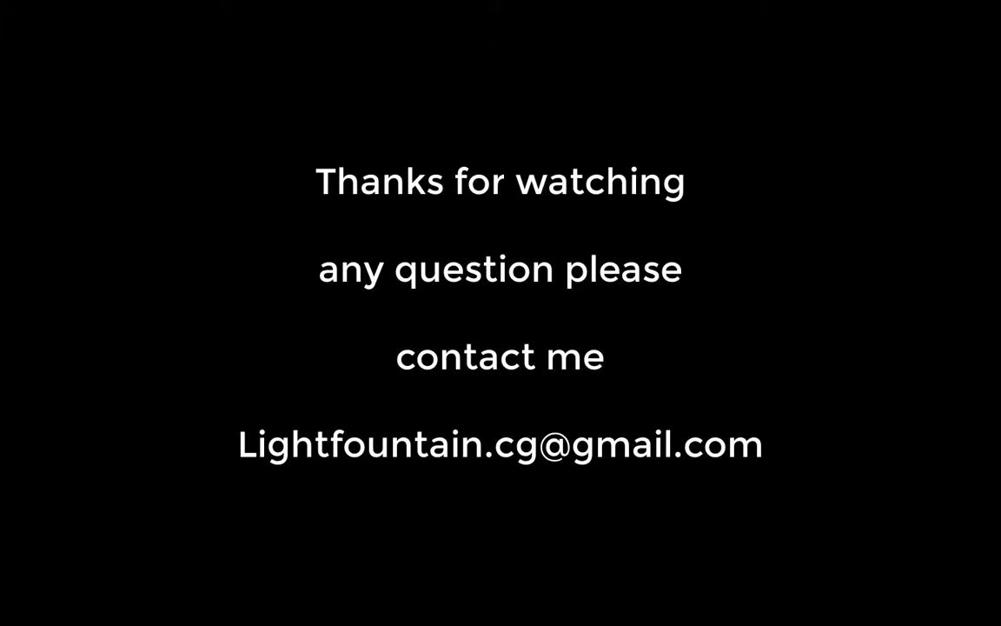